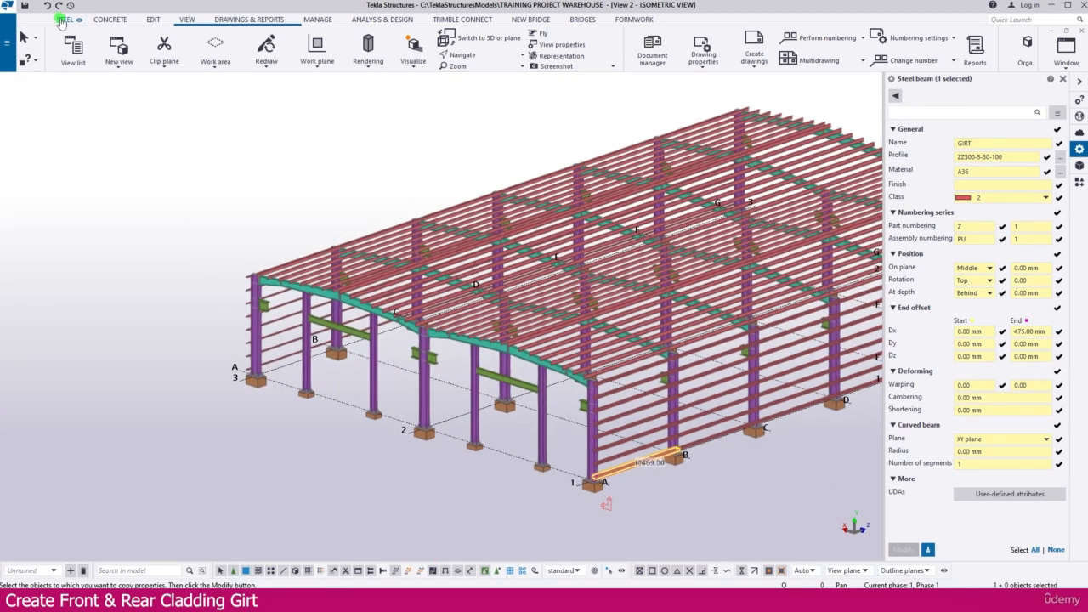
Create a ZZ300-5-30-100 girt beam in front of grid A, from the end point of grid line 1 to that of grid line 3.
{"action": "left_click", "coordinate": [63, 20]}
{"action": "left_click", "coordinate": [102, 63]}
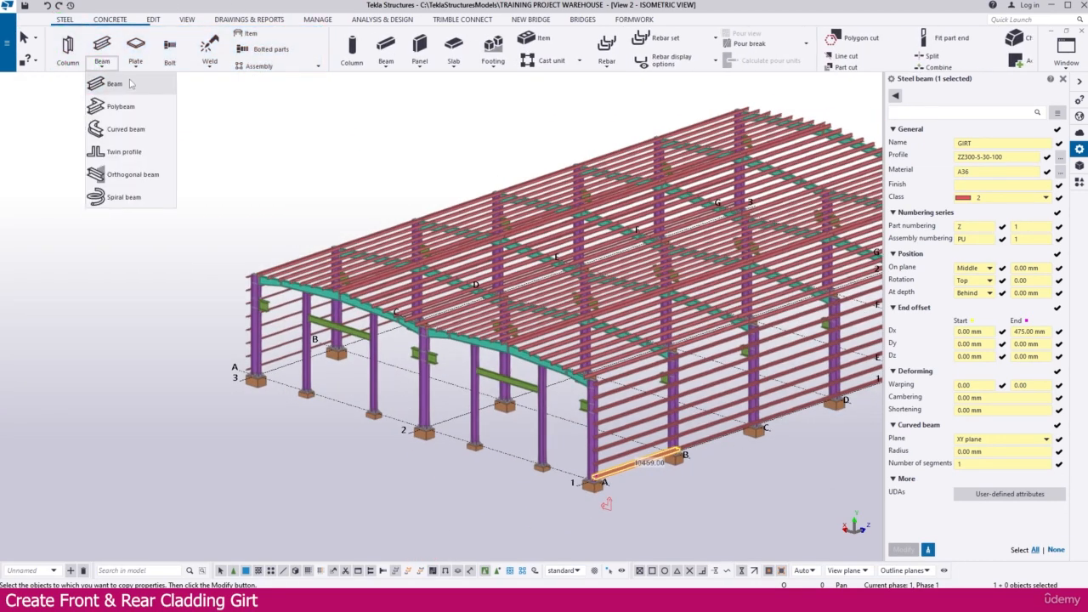
{"action": "left_click", "coordinate": [125, 85]}
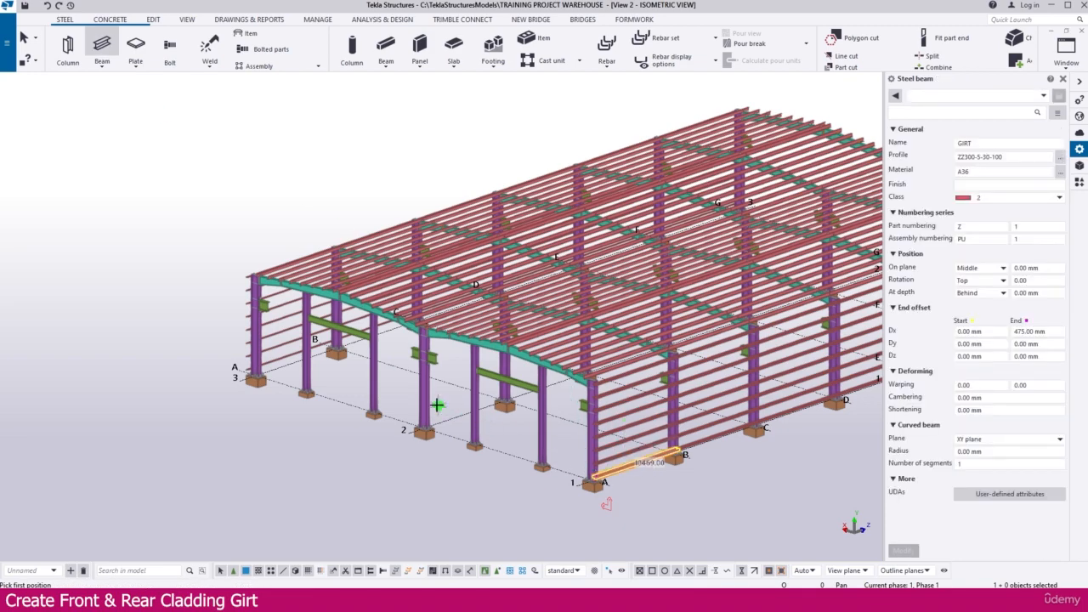
{"action": "scroll", "coordinate": [595, 489], "scroll_direction": "up", "scroll_amount": 6}
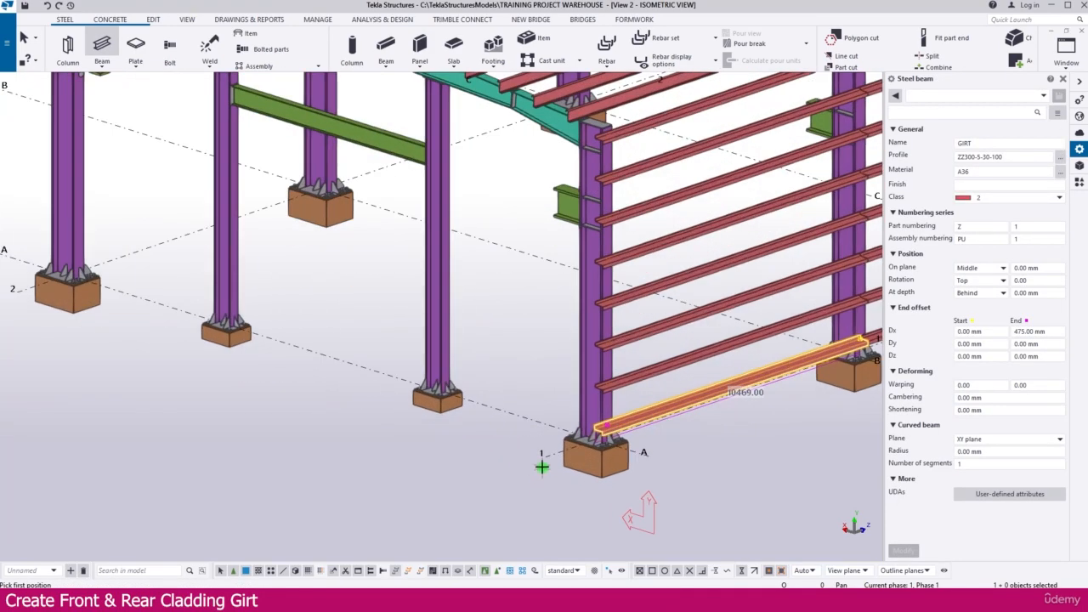
{"action": "scroll", "coordinate": [544, 458], "scroll_direction": "down", "scroll_amount": 5}
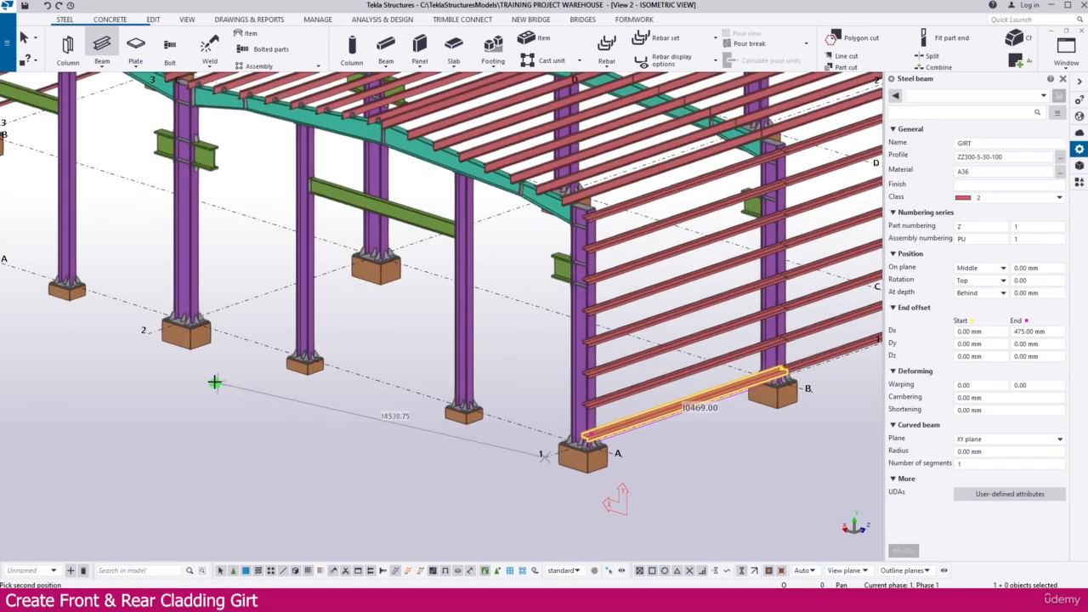
{"action": "scroll", "coordinate": [280, 385], "scroll_direction": "up", "scroll_amount": 3}
{"action": "scroll", "coordinate": [213, 366], "scroll_direction": "down", "scroll_amount": 3}
{"action": "scroll", "coordinate": [221, 365], "scroll_direction": "up", "scroll_amount": 5}
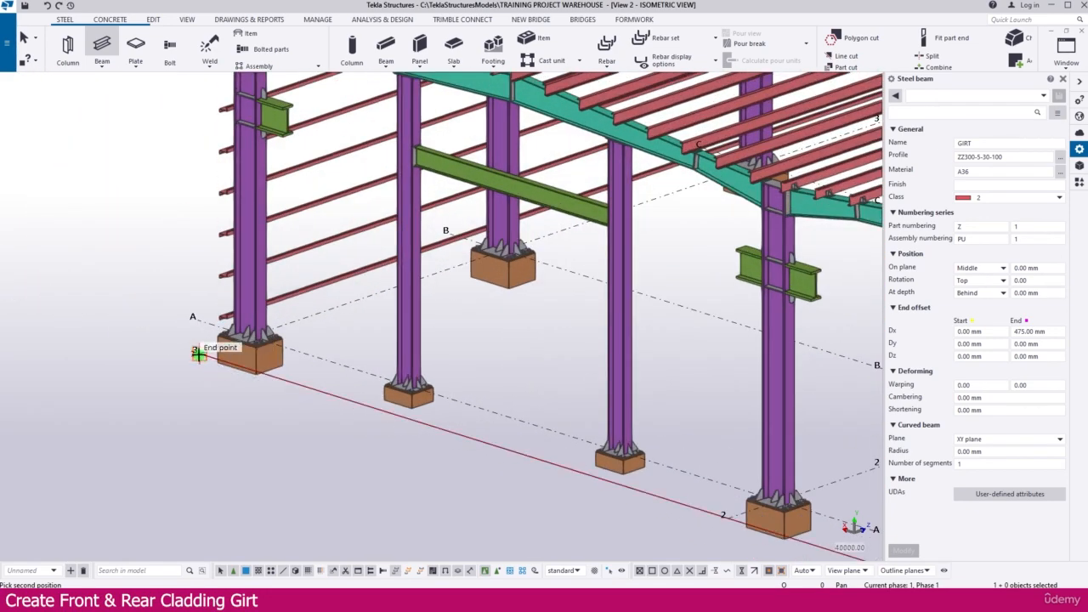
{"action": "left_click", "coordinate": [198, 355]}
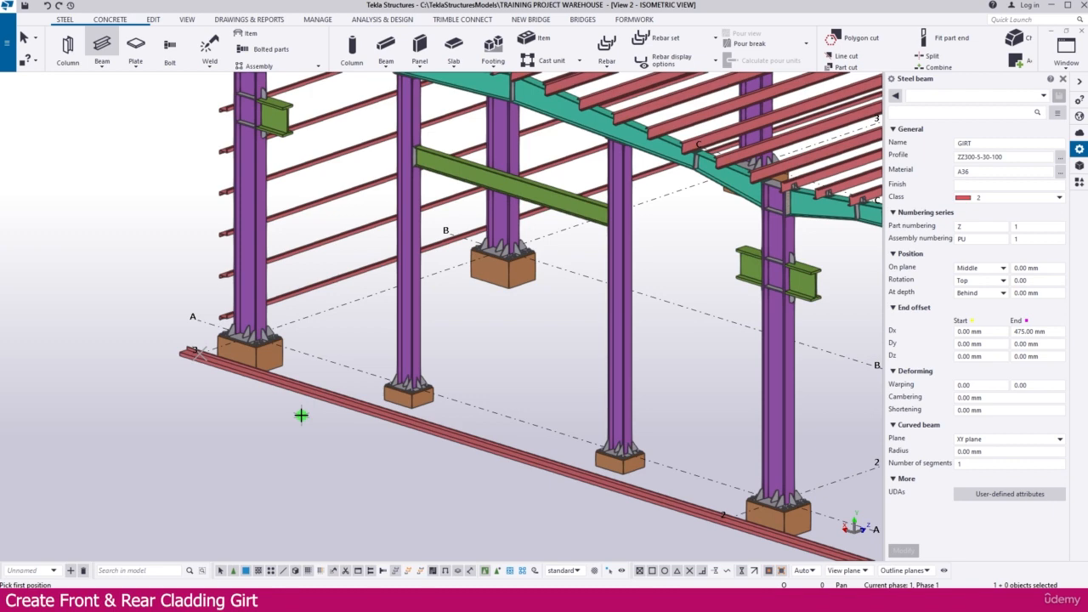
Bring up the existing Grid 2 view from the list of named and visible views.
{"action": "scroll", "coordinate": [243, 369], "scroll_direction": "down", "scroll_amount": 5}
{"action": "scroll", "coordinate": [214, 357], "scroll_direction": "up", "scroll_amount": 5}
{"action": "scroll", "coordinate": [211, 351], "scroll_direction": "down", "scroll_amount": 2}
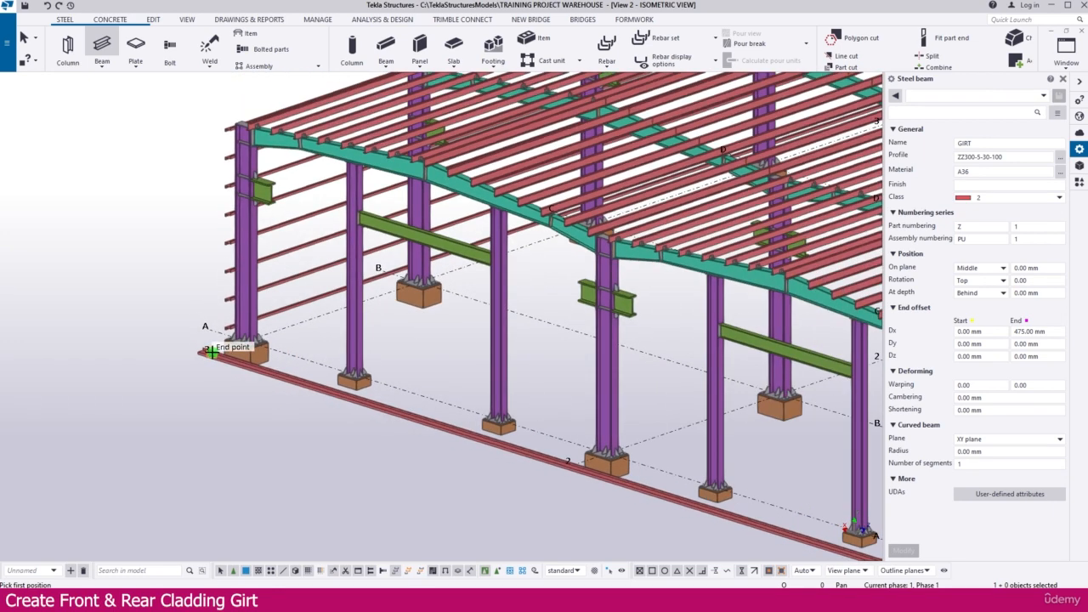
{"action": "scroll", "coordinate": [211, 351], "scroll_direction": "down", "scroll_amount": 2}
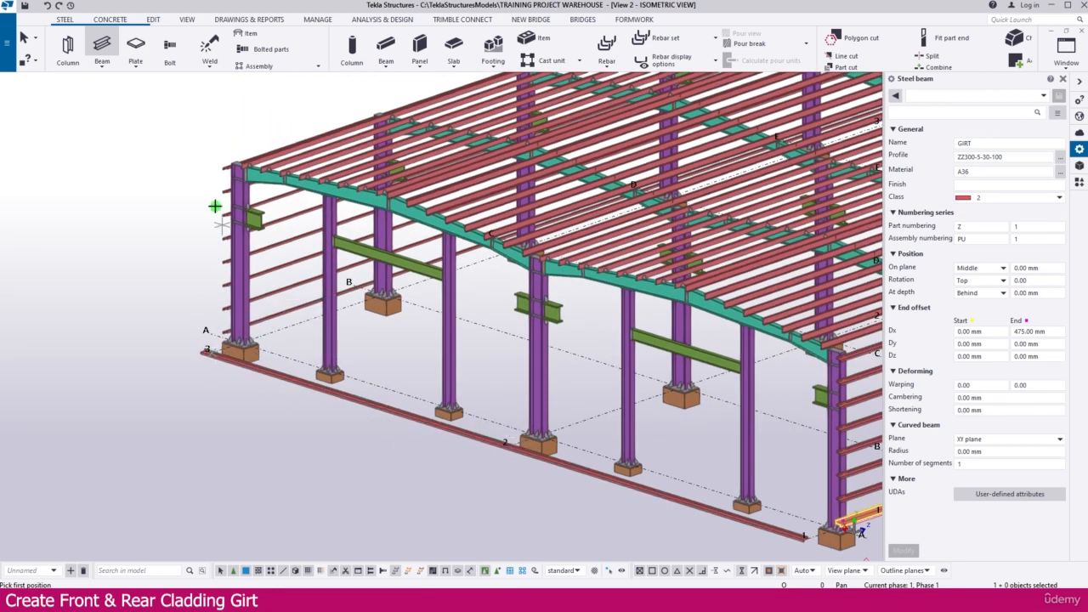
{"action": "left_click", "coordinate": [187, 18]}
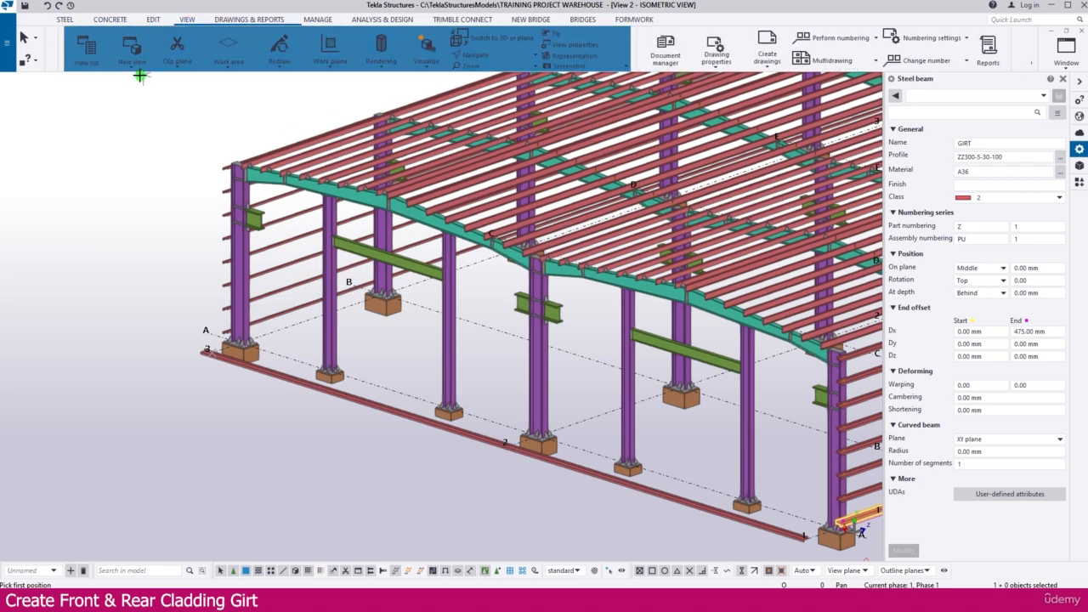
{"action": "left_click", "coordinate": [73, 50]}
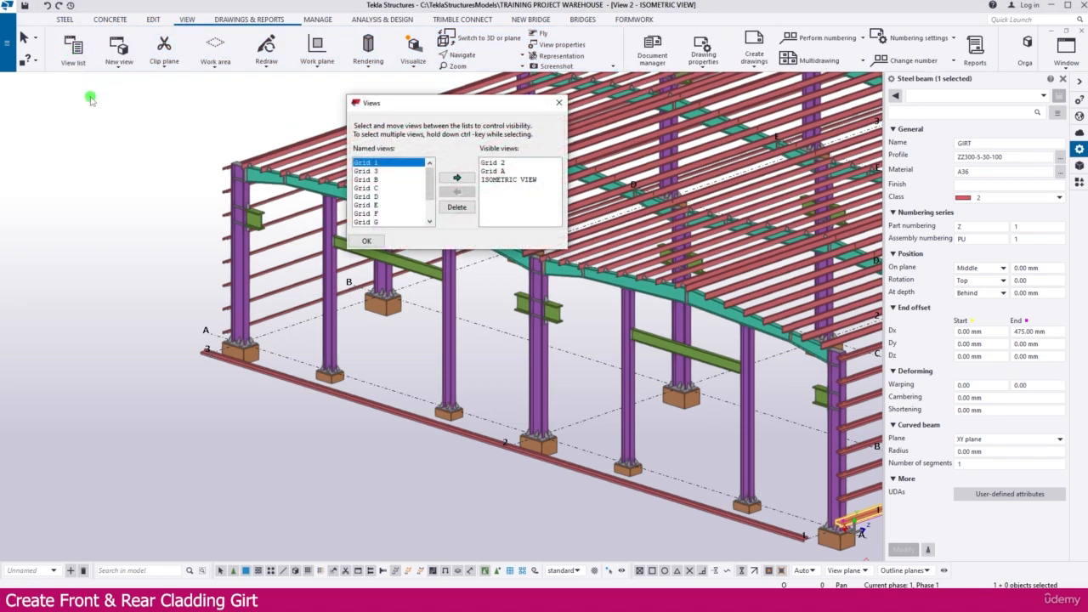
{"action": "left_click", "coordinate": [502, 163]}
{"action": "left_click", "coordinate": [554, 106]}
Move the new girt from its end point to the outer lower corner of the column base plate at grid A, without expanding the view depth.
{"action": "scroll", "coordinate": [427, 292], "scroll_direction": "down", "scroll_amount": 5}
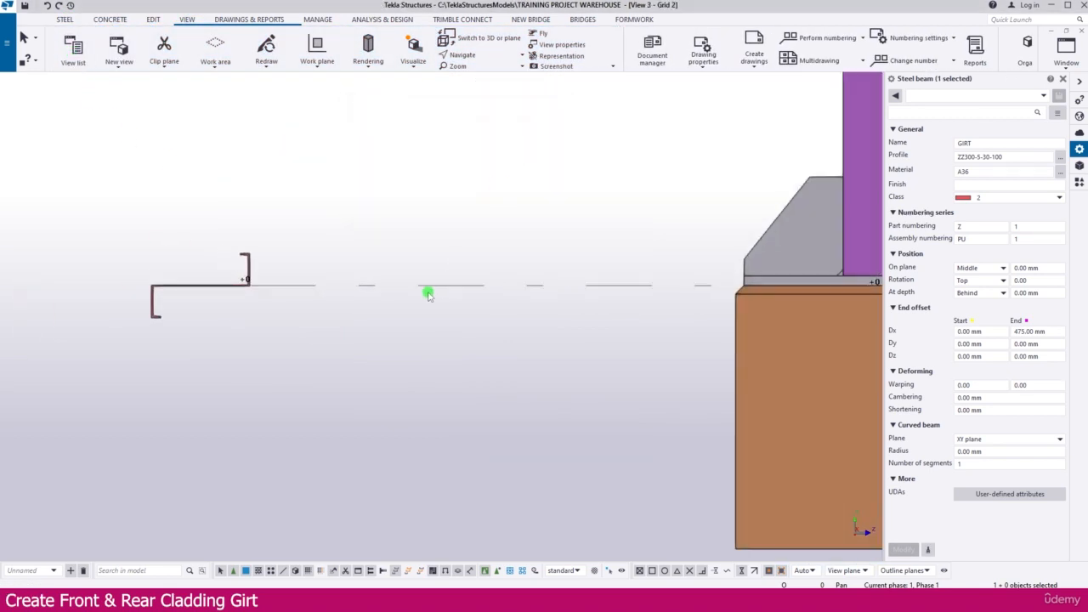
{"action": "scroll", "coordinate": [310, 354], "scroll_direction": "up", "scroll_amount": 5}
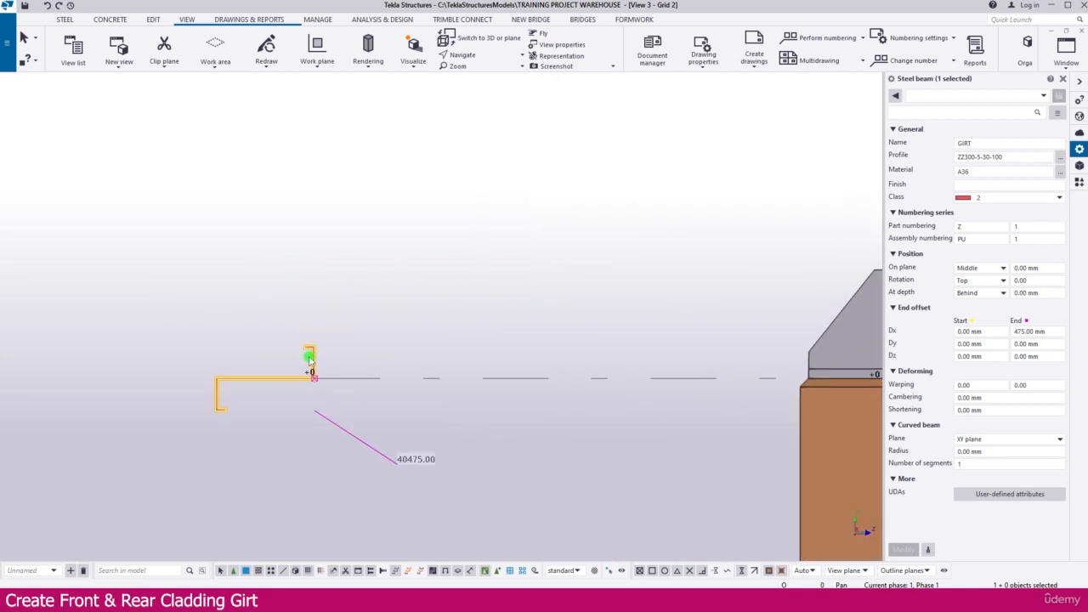
{"action": "right_click", "coordinate": [343, 296]}
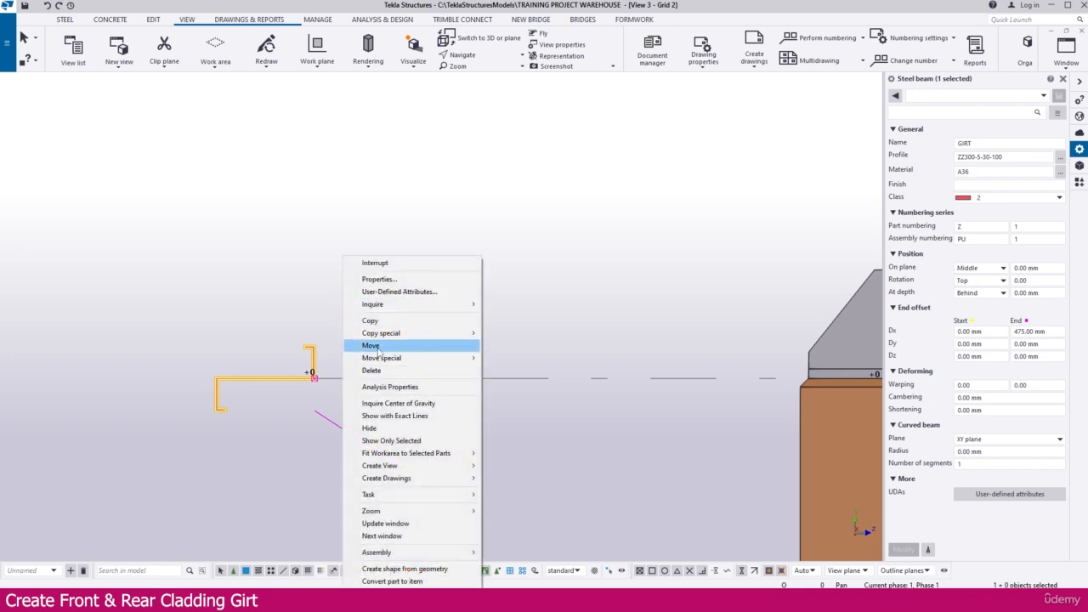
{"action": "left_click", "coordinate": [370, 345]}
{"action": "scroll", "coordinate": [314, 382], "scroll_direction": "up", "scroll_amount": 3}
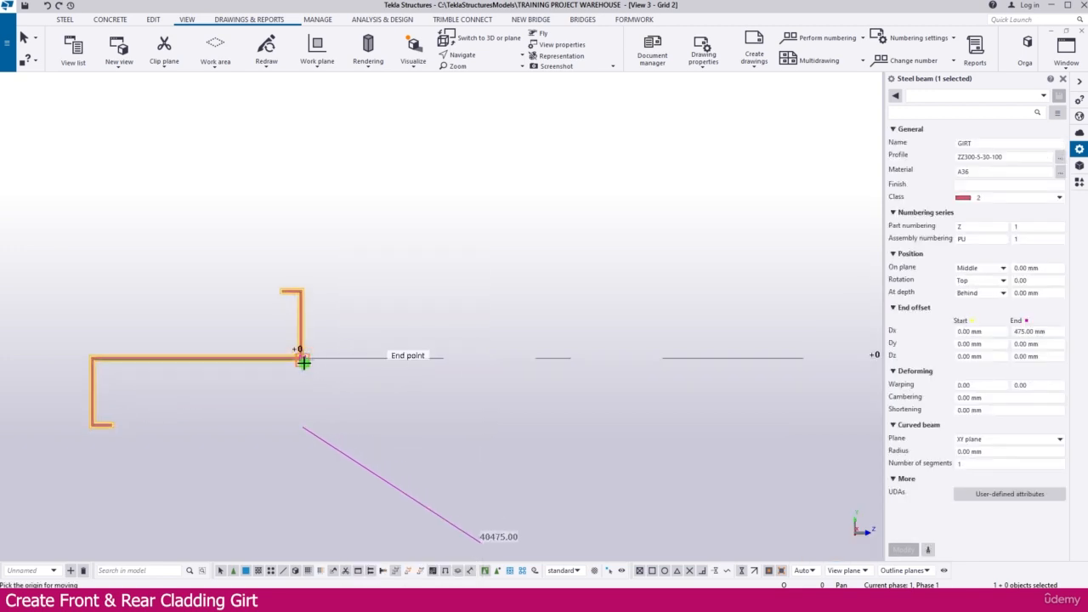
{"action": "scroll", "coordinate": [303, 362], "scroll_direction": "down", "scroll_amount": 4}
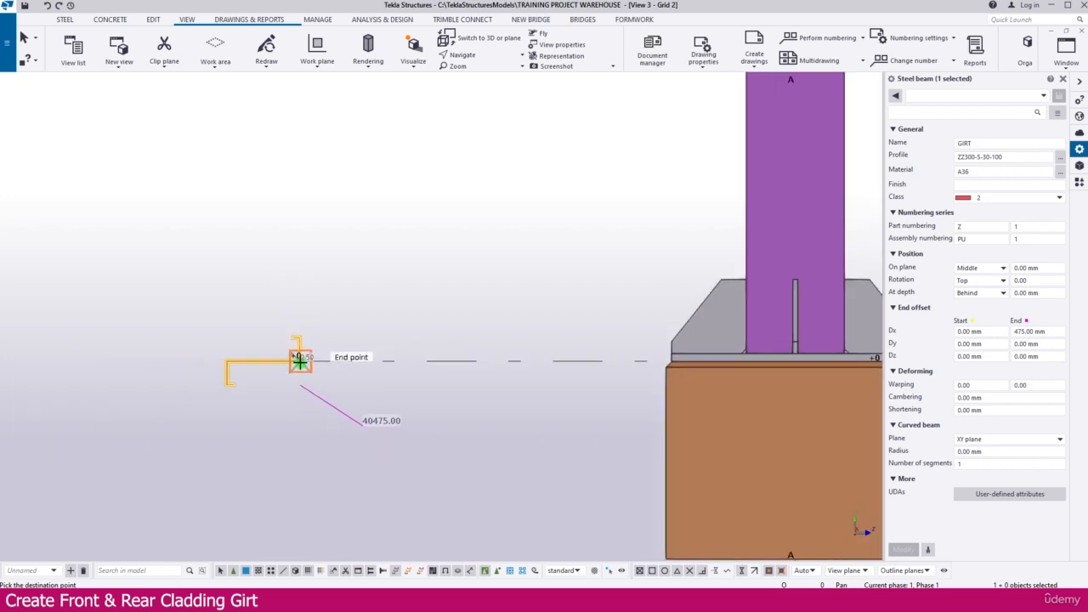
{"action": "scroll", "coordinate": [595, 361], "scroll_direction": "up", "scroll_amount": 5}
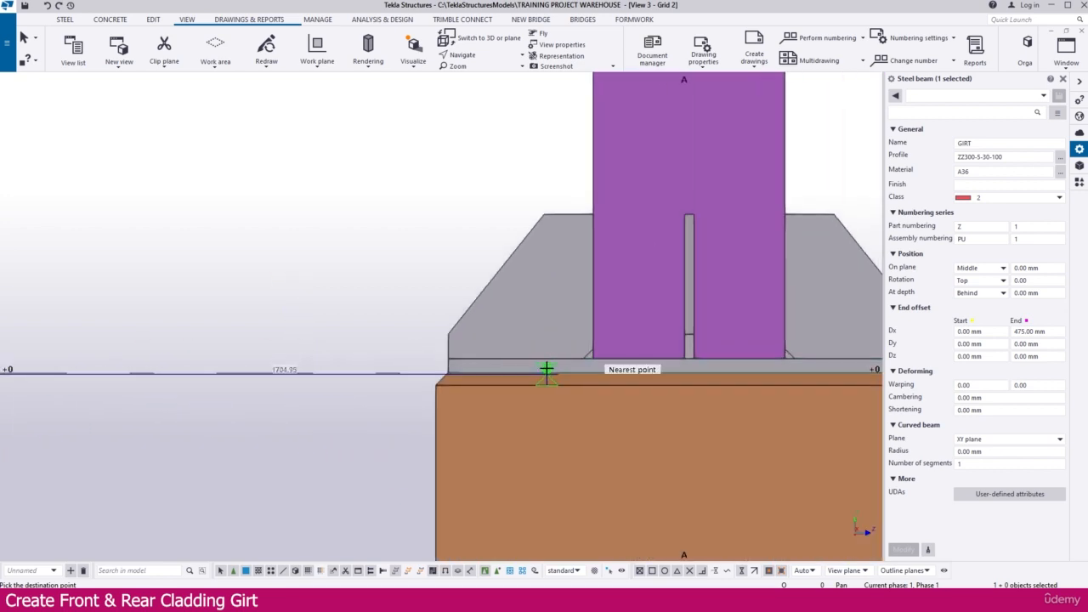
{"action": "scroll", "coordinate": [506, 387], "scroll_direction": "up", "scroll_amount": 1}
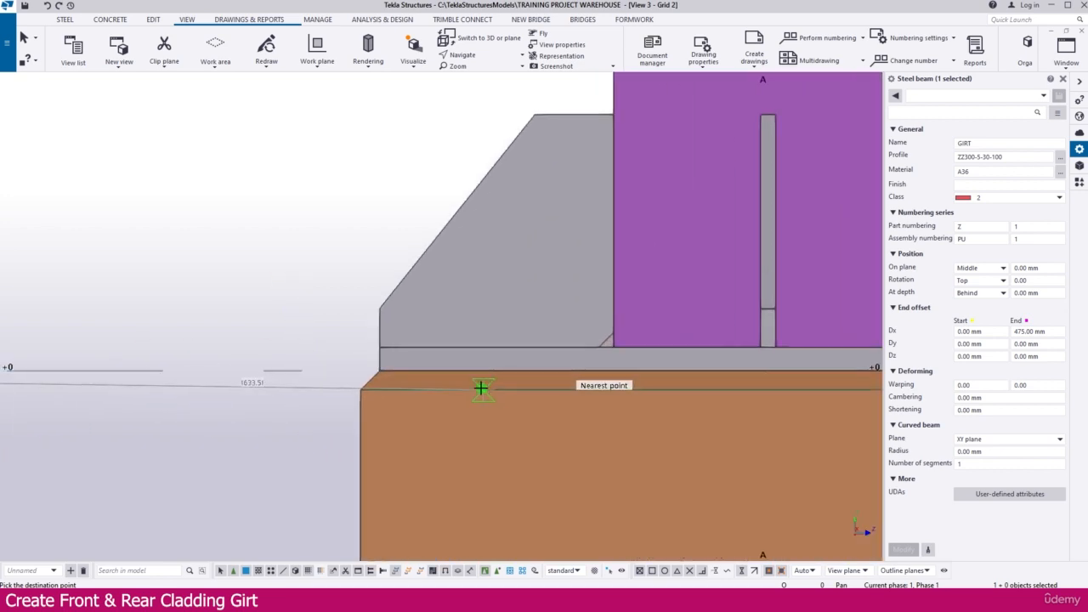
{"action": "left_click", "coordinate": [382, 372]}
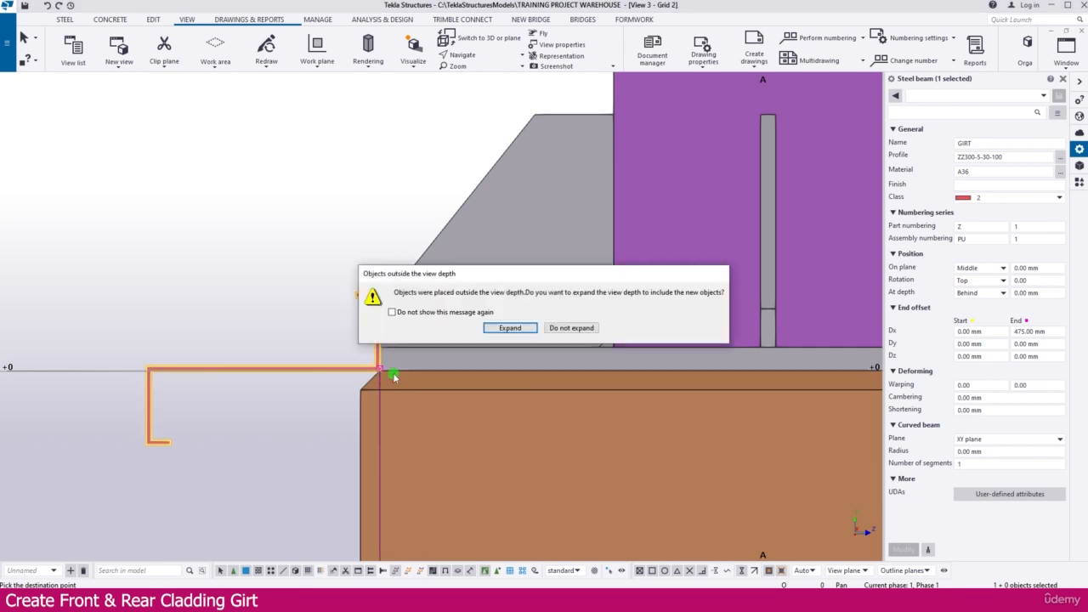
{"action": "left_click", "coordinate": [579, 329]}
Set the work plane parallel to the Grid 2 view.
{"action": "scroll", "coordinate": [462, 357], "scroll_direction": "down", "scroll_amount": 4}
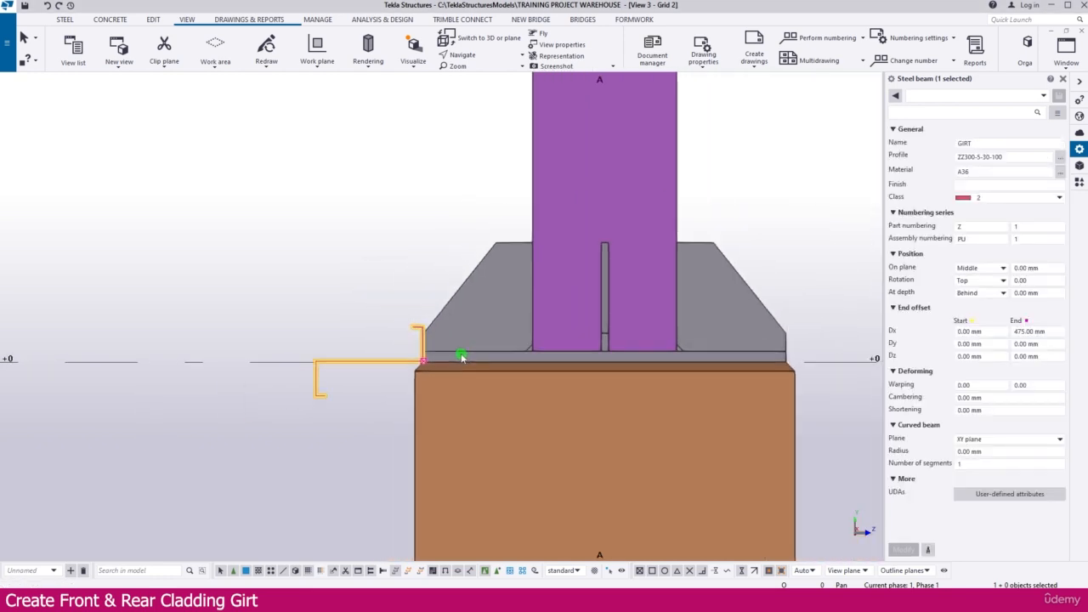
{"action": "left_click", "coordinate": [316, 62]}
{"action": "left_click", "coordinate": [299, 259]}
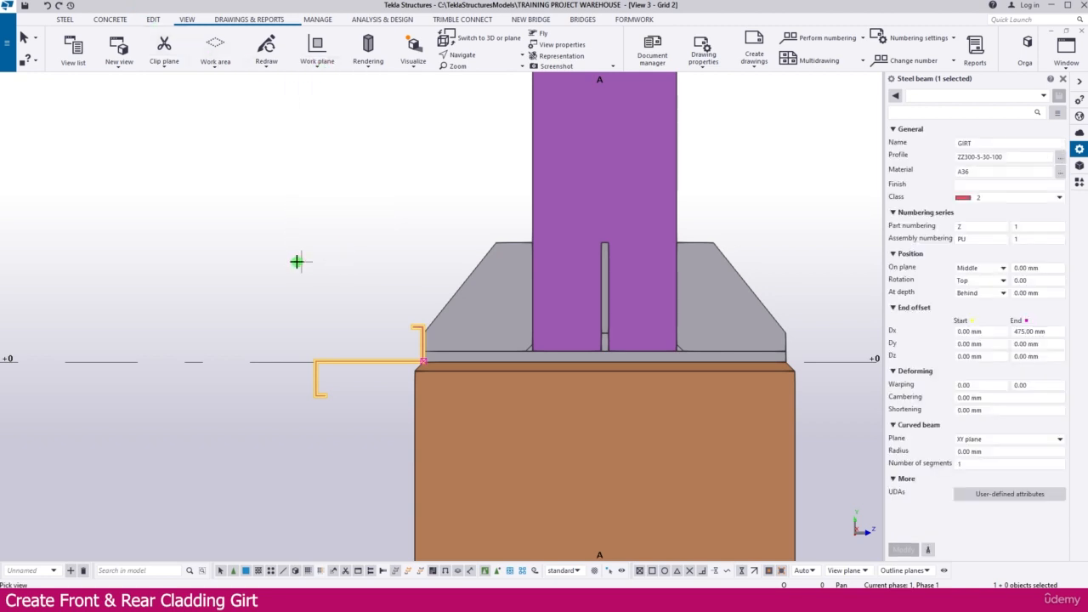
{"action": "left_click", "coordinate": [253, 243]}
Move the girt linearly by dY 530 mm and expand the view depth to include it.
{"action": "scroll", "coordinate": [263, 246], "scroll_direction": "down", "scroll_amount": 4}
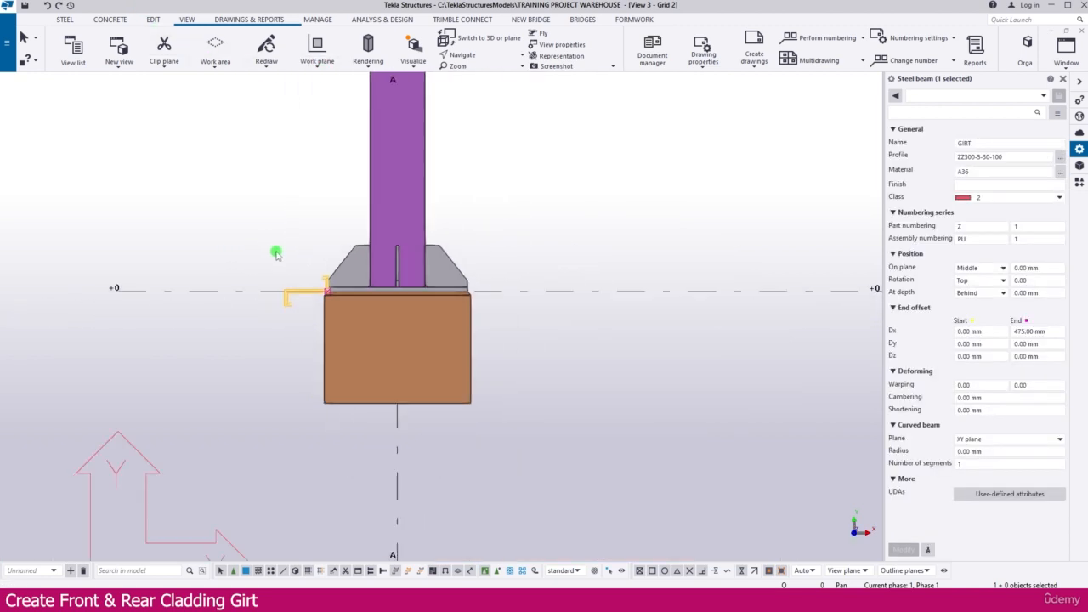
{"action": "scroll", "coordinate": [315, 374], "scroll_direction": "up", "scroll_amount": 4}
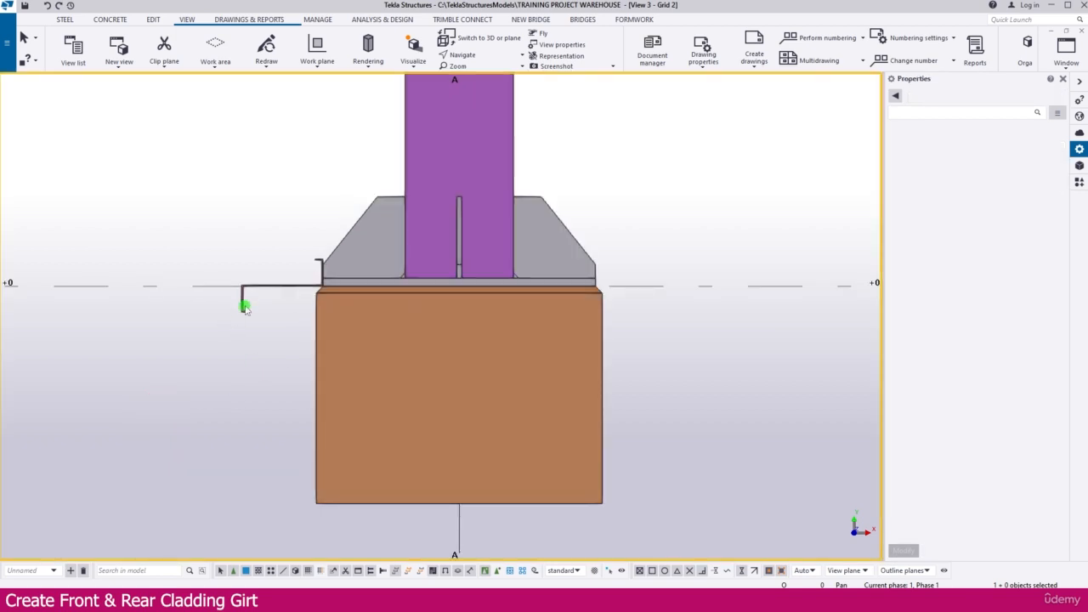
{"action": "right_click", "coordinate": [247, 303]}
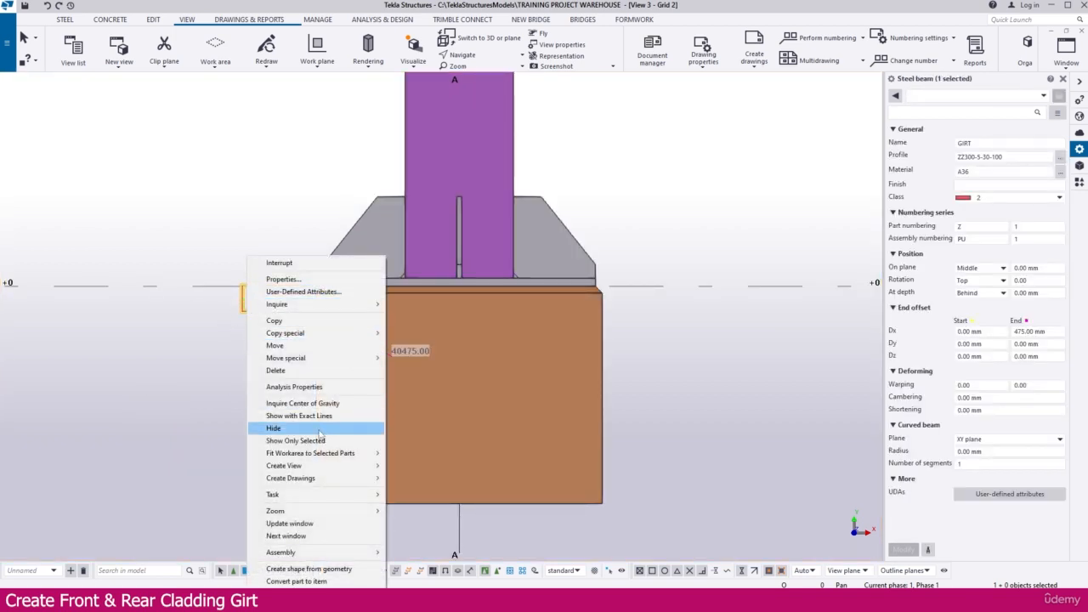
{"action": "mouse_move", "coordinate": [312, 363]}
{"action": "left_click", "coordinate": [414, 358]}
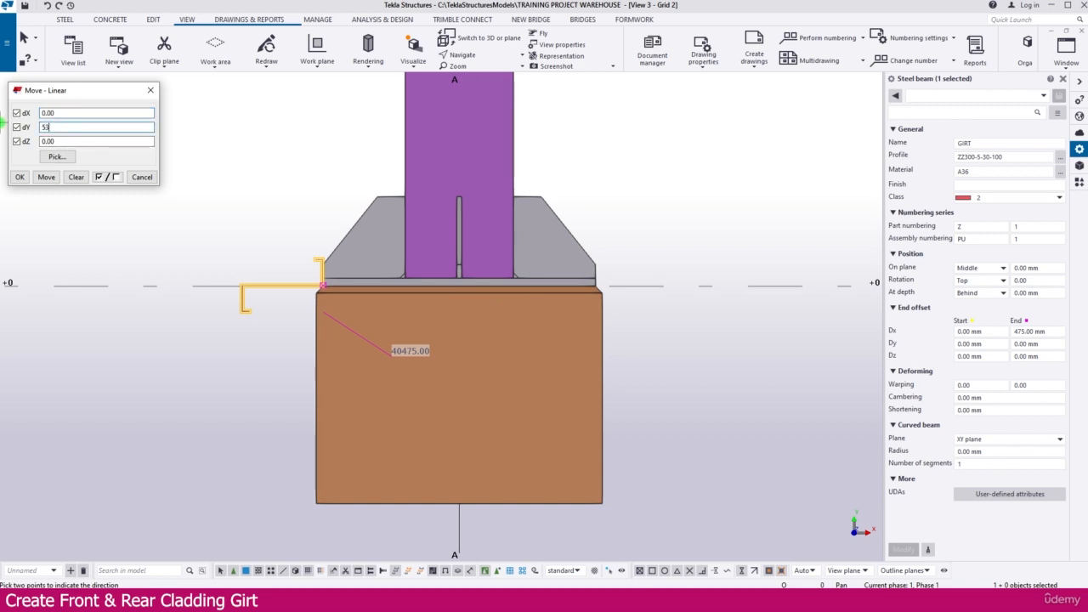
{"action": "left_click", "coordinate": [46, 176]}
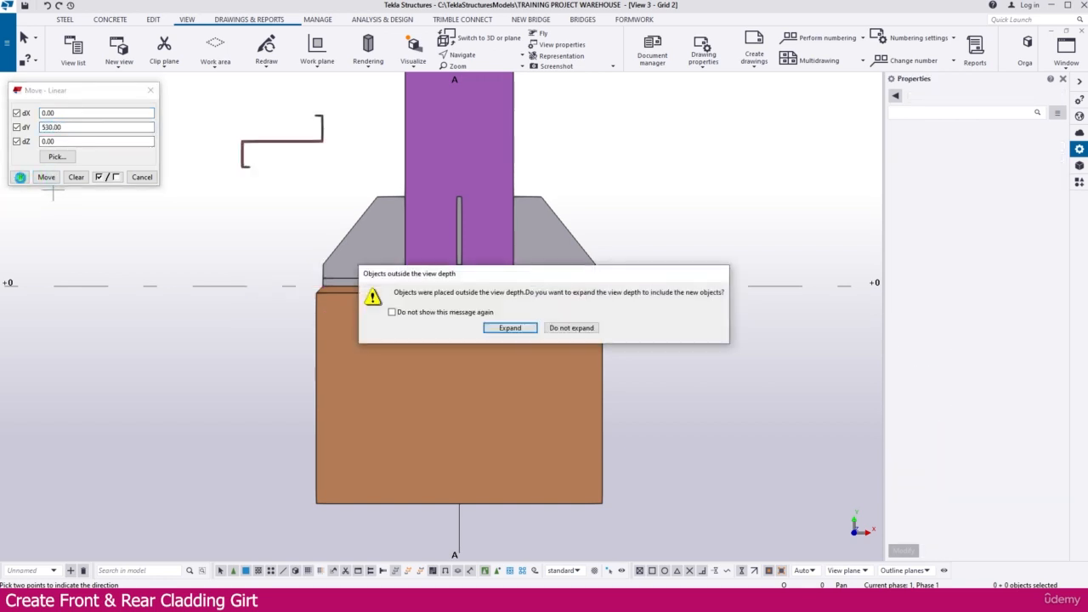
{"action": "left_click", "coordinate": [510, 328]}
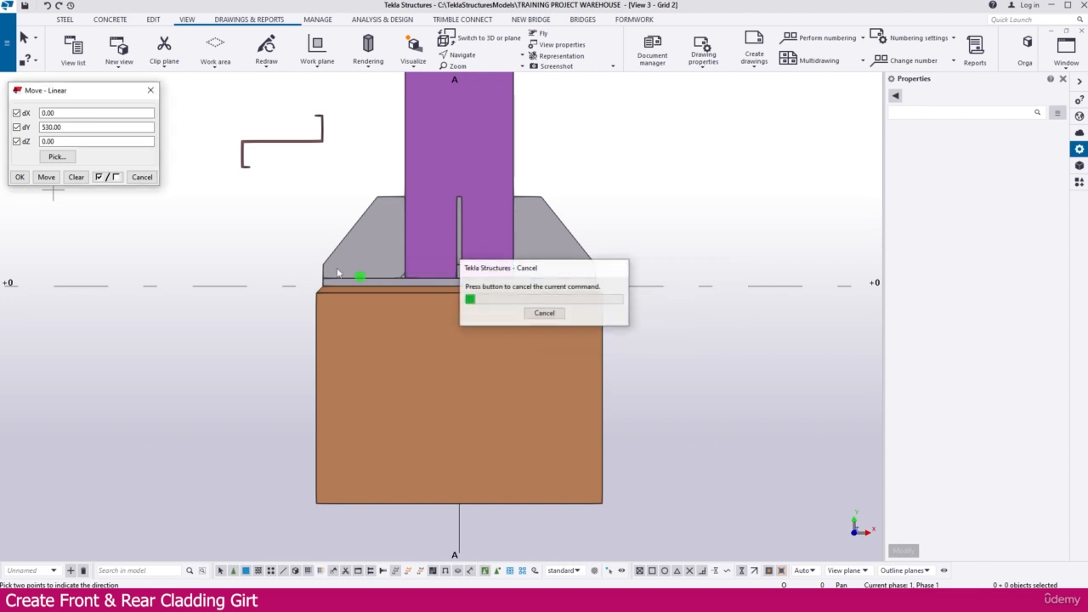
{"action": "left_click", "coordinate": [151, 90]}
Switch the Grid 2 view to wireframe part rendering around the lowest girt at the grid A column.
{"action": "scroll", "coordinate": [197, 383], "scroll_direction": "up", "scroll_amount": 10}
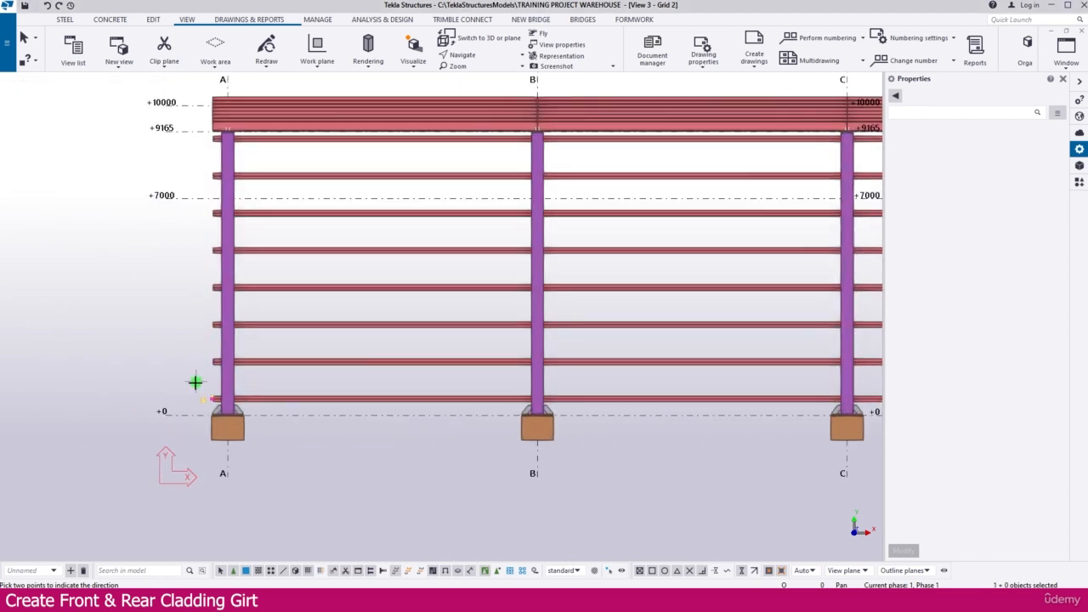
{"action": "scroll", "coordinate": [210, 331], "scroll_direction": "up", "scroll_amount": 2}
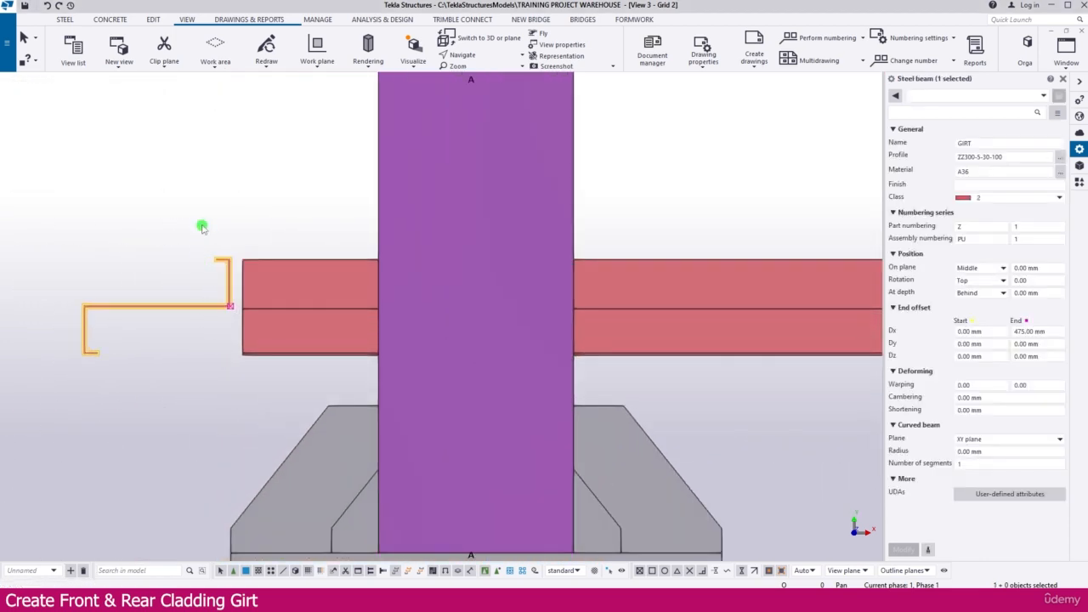
{"action": "left_click", "coordinate": [227, 267]}
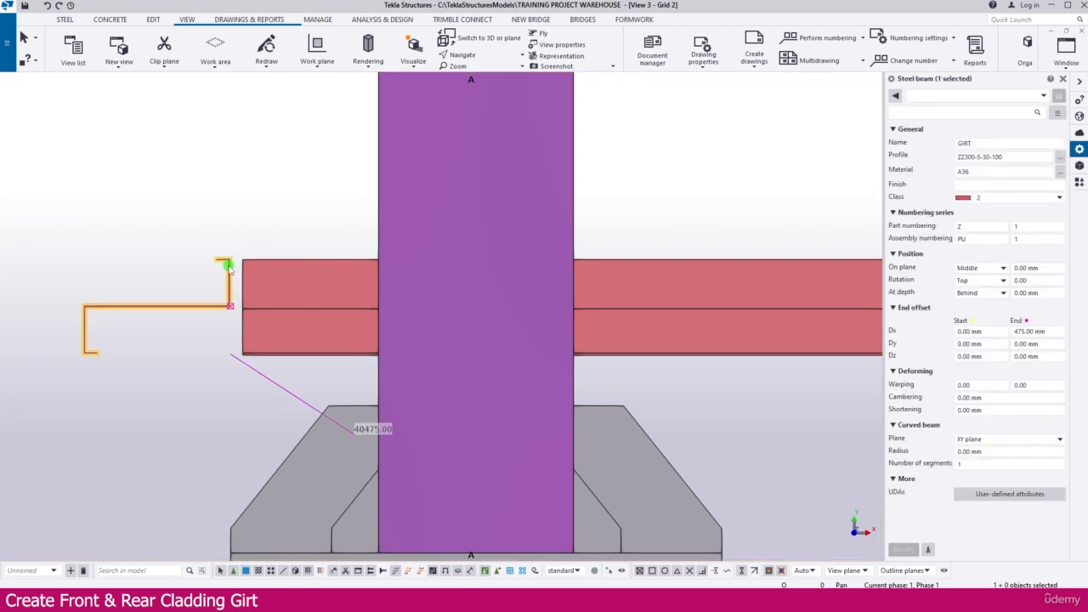
{"action": "key", "text": "ctrl+1"}
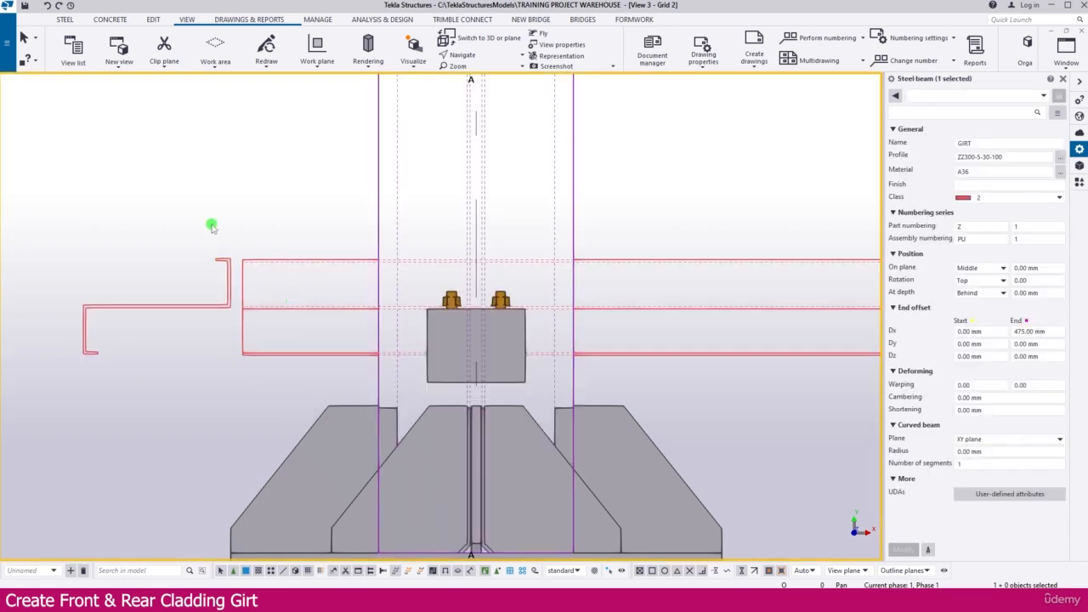
Move the front girt horizontally from its end point to the outer face of the grid A column, at the lowest side girt's level.
{"action": "right_click", "coordinate": [220, 266]}
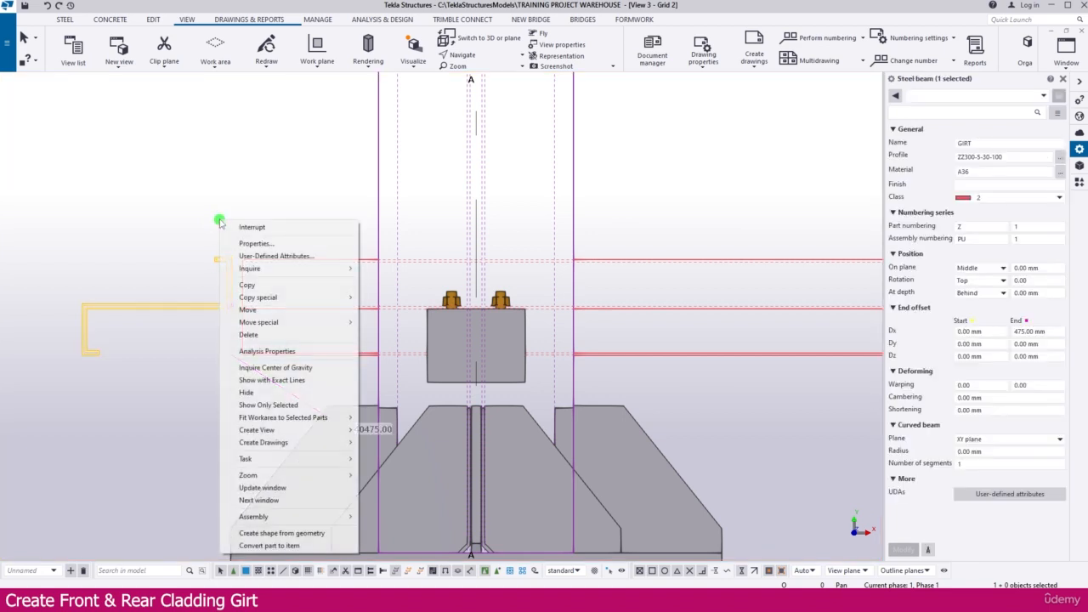
{"action": "left_click", "coordinate": [248, 309]}
{"action": "scroll", "coordinate": [236, 318], "scroll_direction": "up", "scroll_amount": 3}
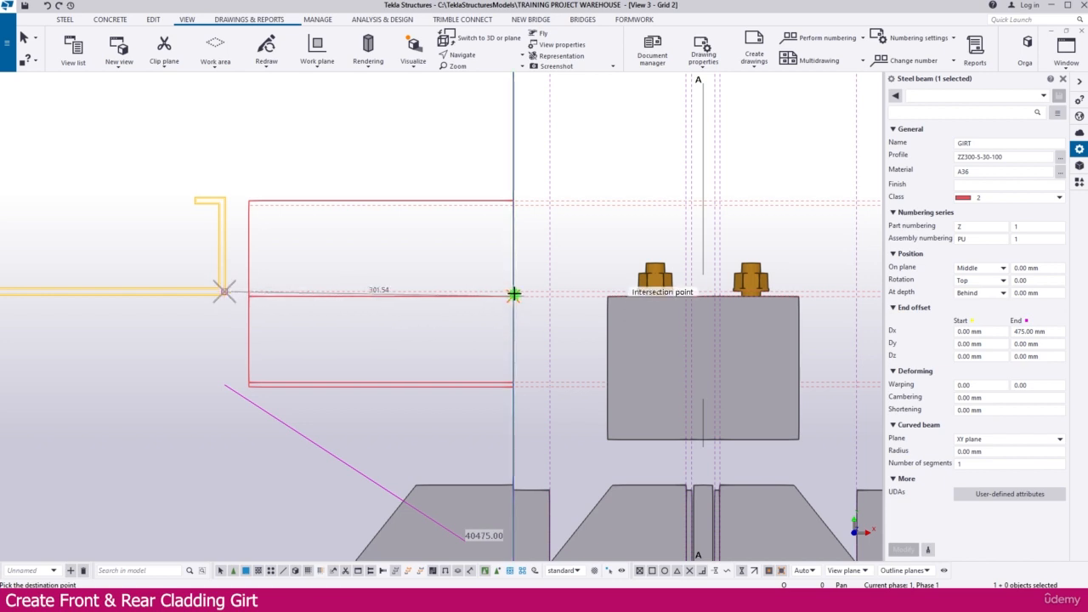
{"action": "scroll", "coordinate": [514, 294], "scroll_direction": "up", "scroll_amount": 2}
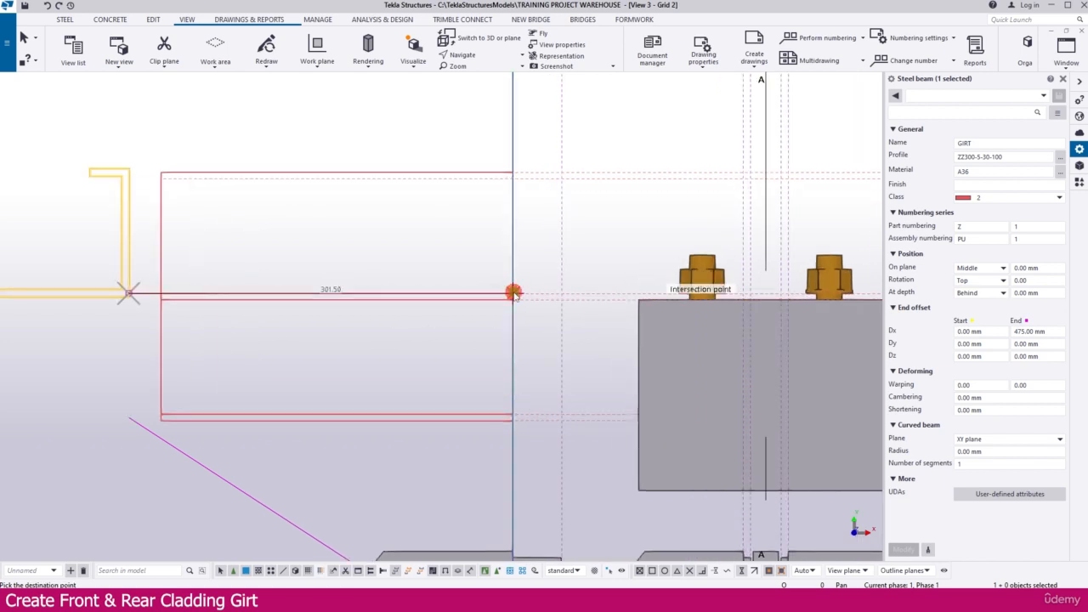
{"action": "left_click", "coordinate": [513, 293]}
{"action": "scroll", "coordinate": [483, 309], "scroll_direction": "down", "scroll_amount": 8}
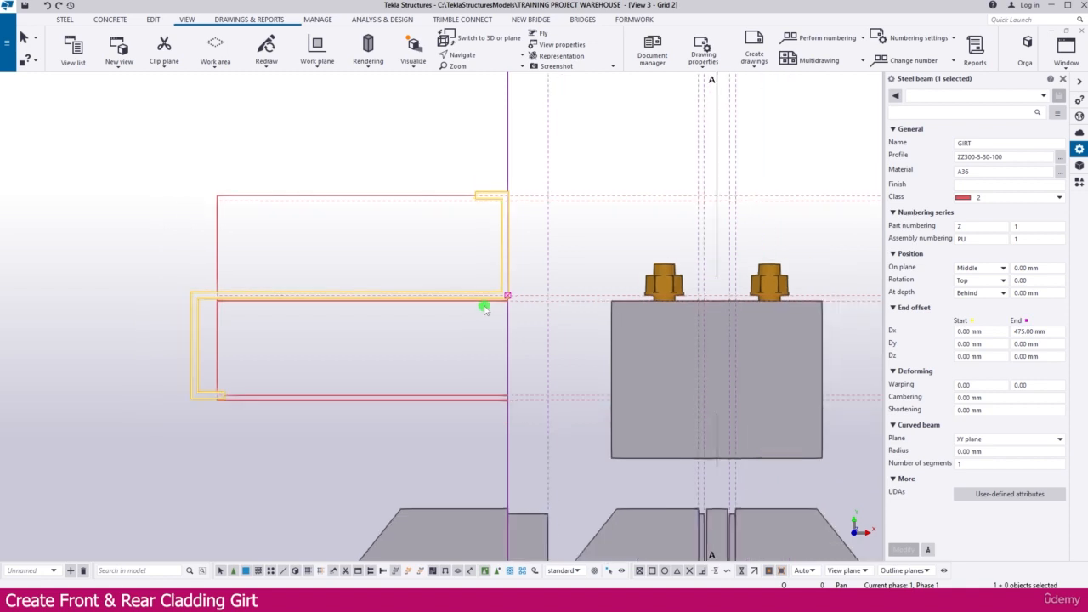
{"action": "scroll", "coordinate": [483, 307], "scroll_direction": "down", "scroll_amount": 2}
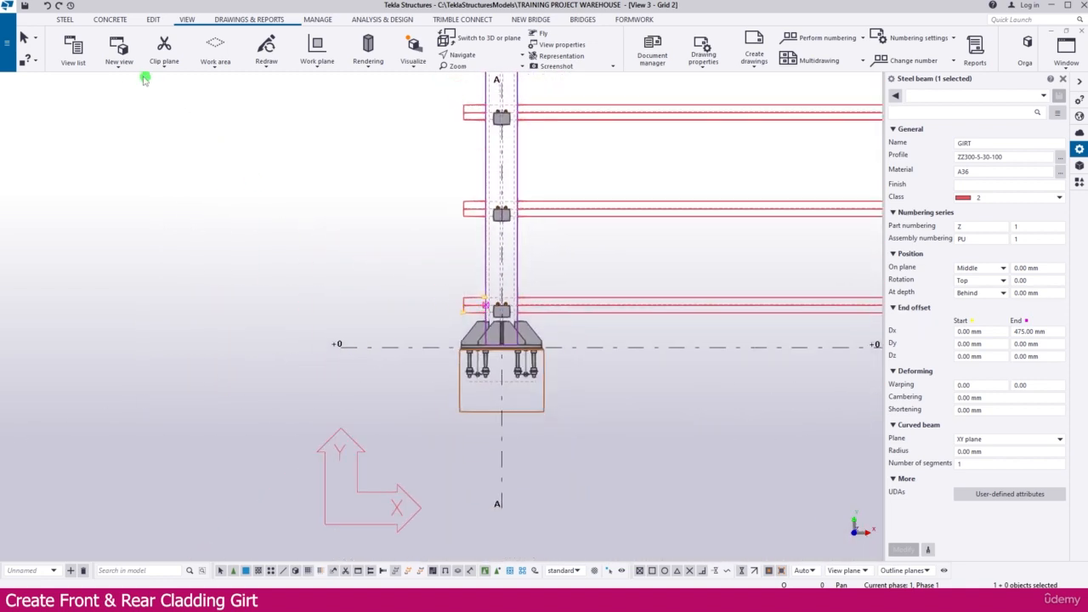
Open the Plan +0 view from the named views.
{"action": "left_click", "coordinate": [74, 53]}
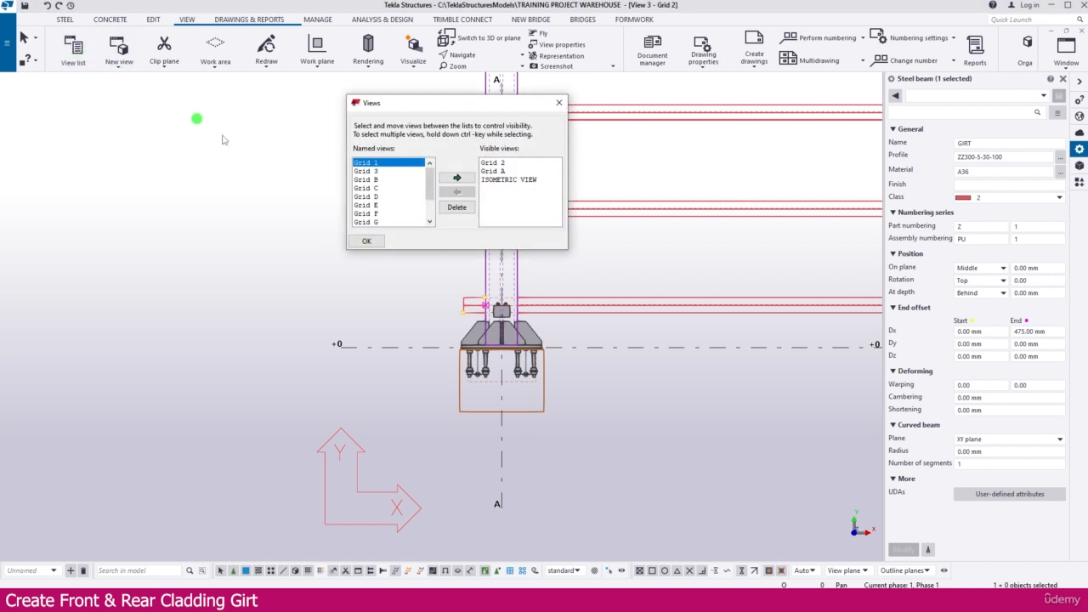
{"action": "scroll", "coordinate": [369, 195], "scroll_direction": "down", "scroll_amount": 2}
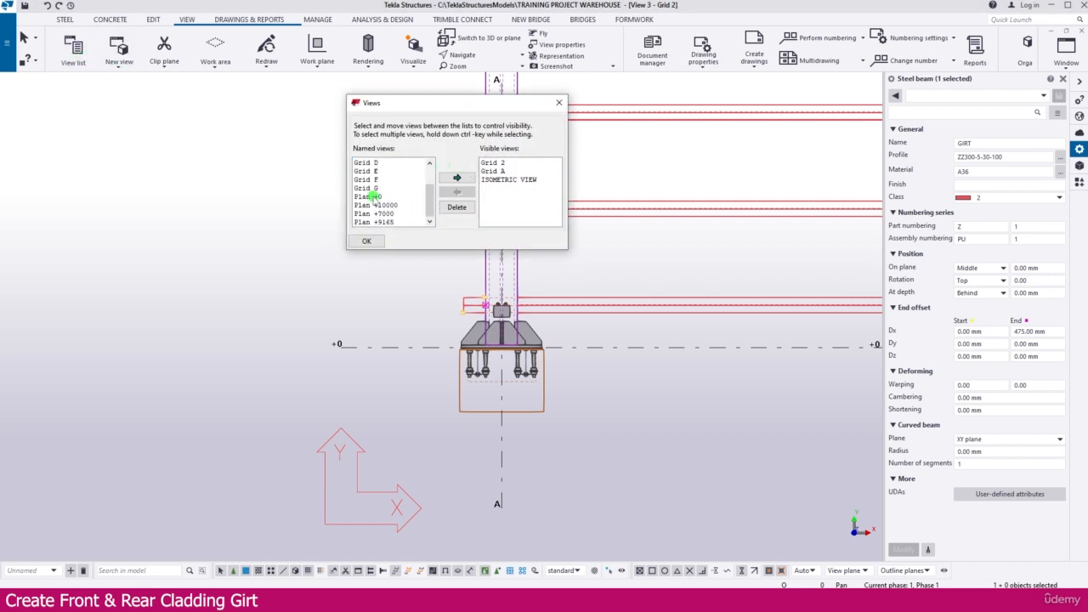
{"action": "double_click", "coordinate": [384, 196]}
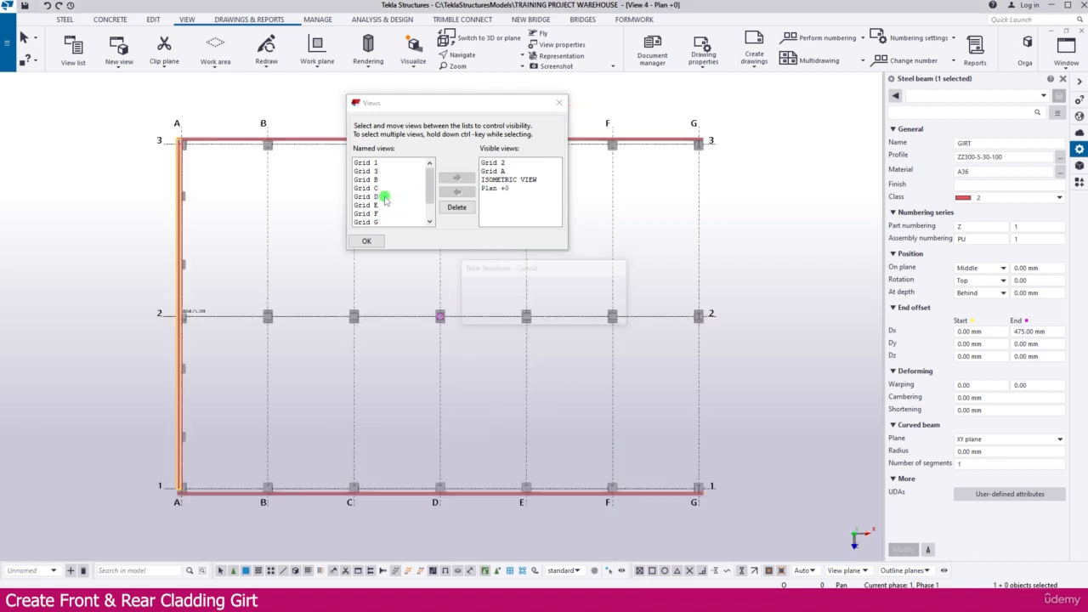
{"action": "left_click", "coordinate": [558, 102]}
Set the front girt's end offset Dx to 0 mm at the grid A/3 column.
{"action": "scroll", "coordinate": [170, 157], "scroll_direction": "up", "scroll_amount": 6}
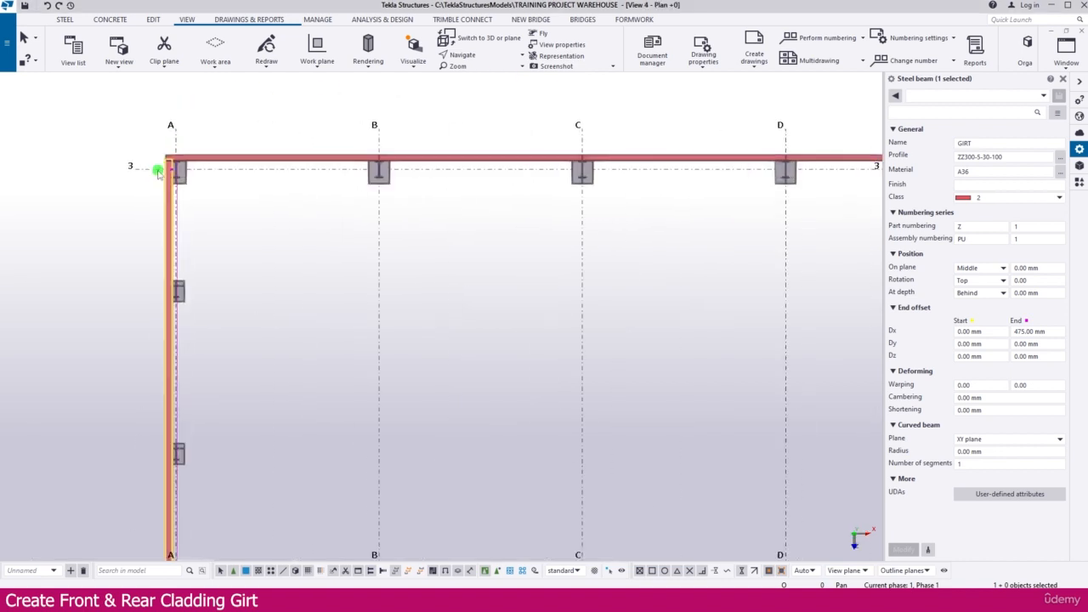
{"action": "scroll", "coordinate": [176, 149], "scroll_direction": "up", "scroll_amount": 4}
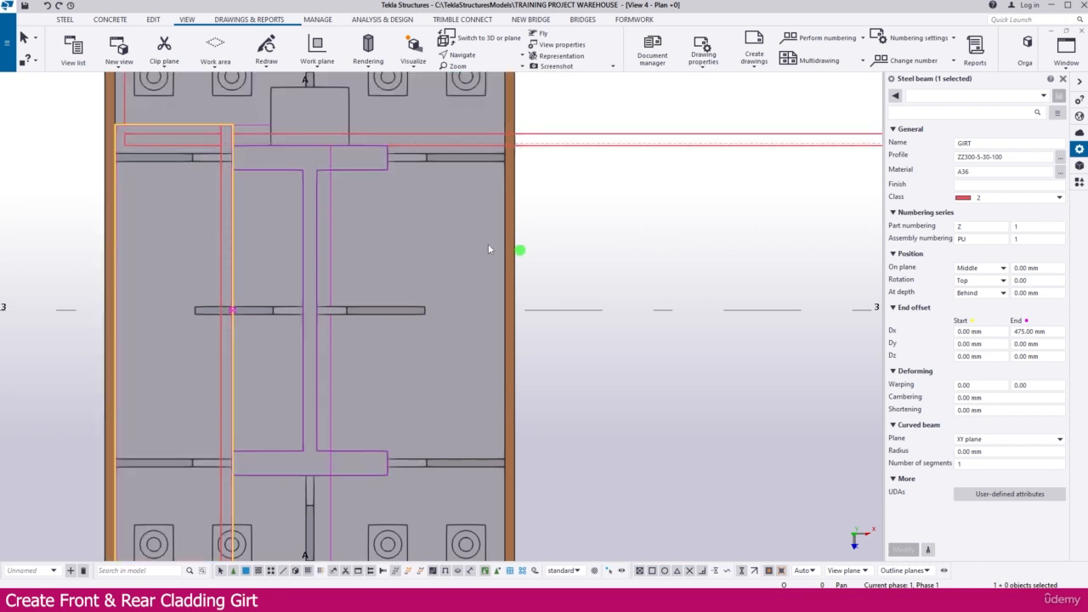
{"action": "scroll", "coordinate": [232, 148], "scroll_direction": "up", "scroll_amount": 5}
{"action": "scroll", "coordinate": [226, 165], "scroll_direction": "down", "scroll_amount": 6}
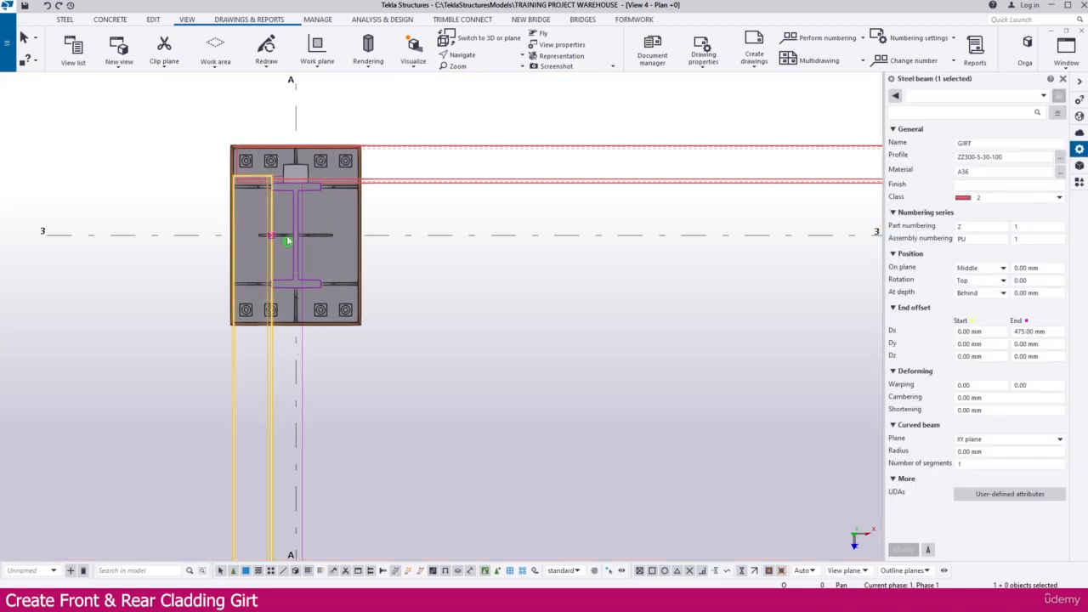
{"action": "scroll", "coordinate": [271, 179], "scroll_direction": "up", "scroll_amount": 3}
{"action": "scroll", "coordinate": [272, 182], "scroll_direction": "up", "scroll_amount": 2}
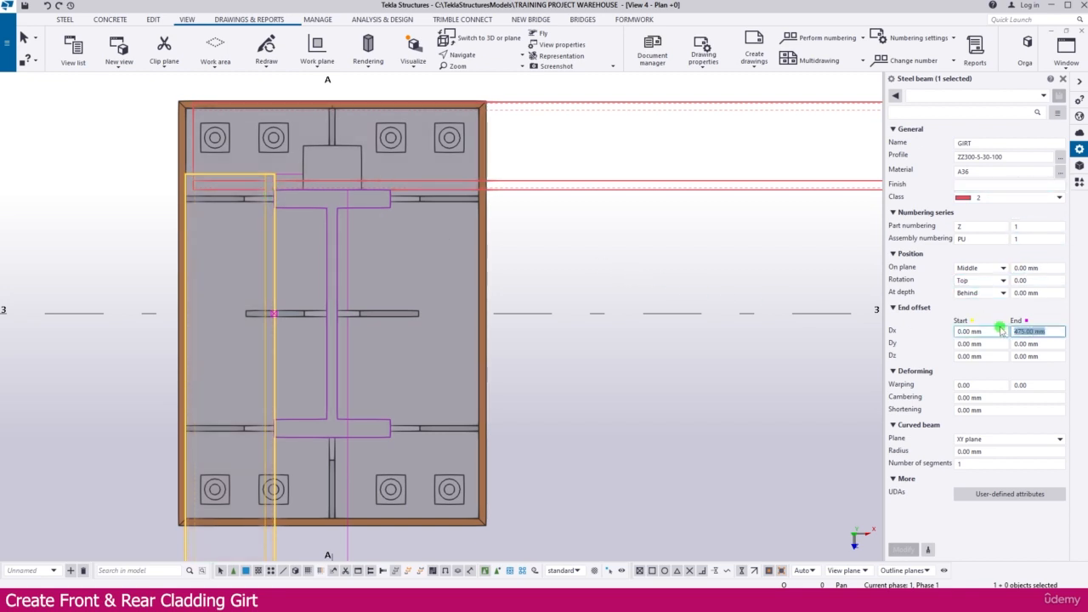
{"action": "type", "text": "0"}
{"action": "left_click_drag", "start_coordinate": [985, 334], "coordinate": [912, 334]}
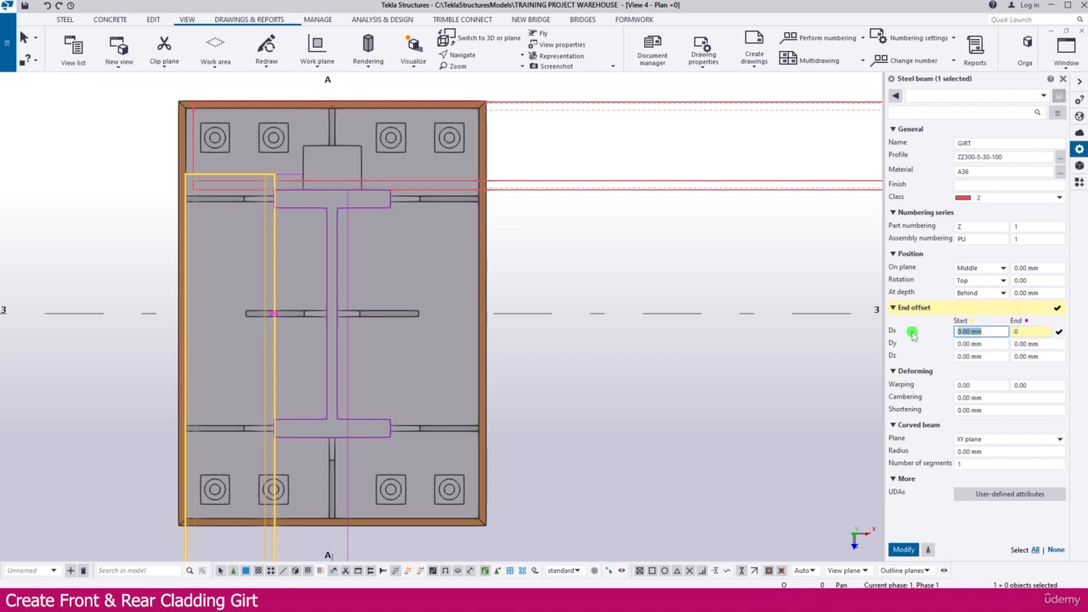
{"action": "left_click", "coordinate": [903, 550]}
Move the front girt's end point from grid line 3 to the outer flange corner of the A/3 column.
{"action": "scroll", "coordinate": [286, 455], "scroll_direction": "down", "scroll_amount": 2}
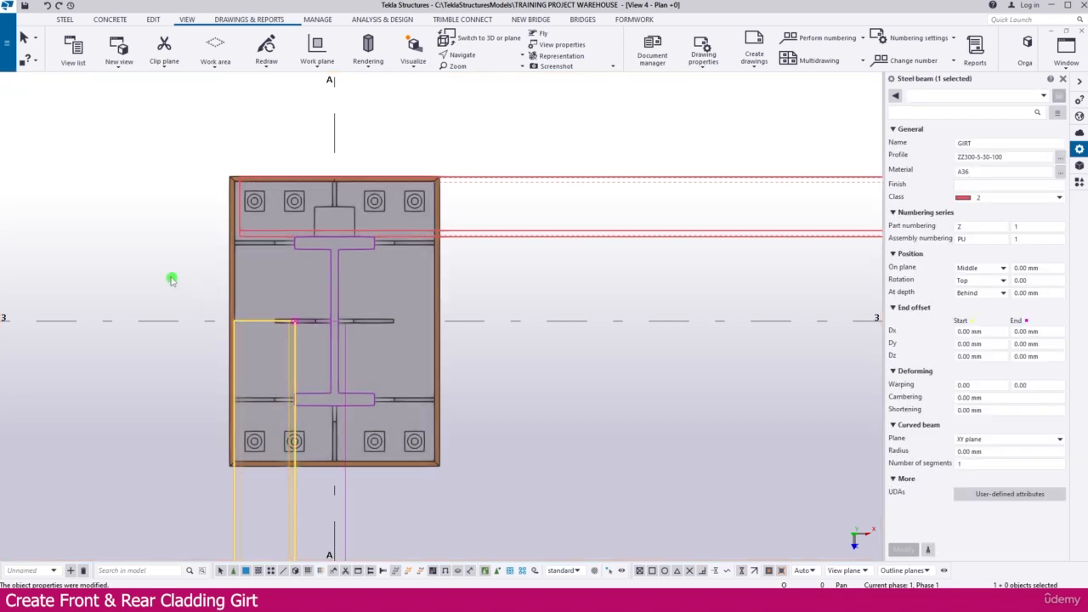
{"action": "left_click_drag", "start_coordinate": [167, 276], "coordinate": [499, 371]}
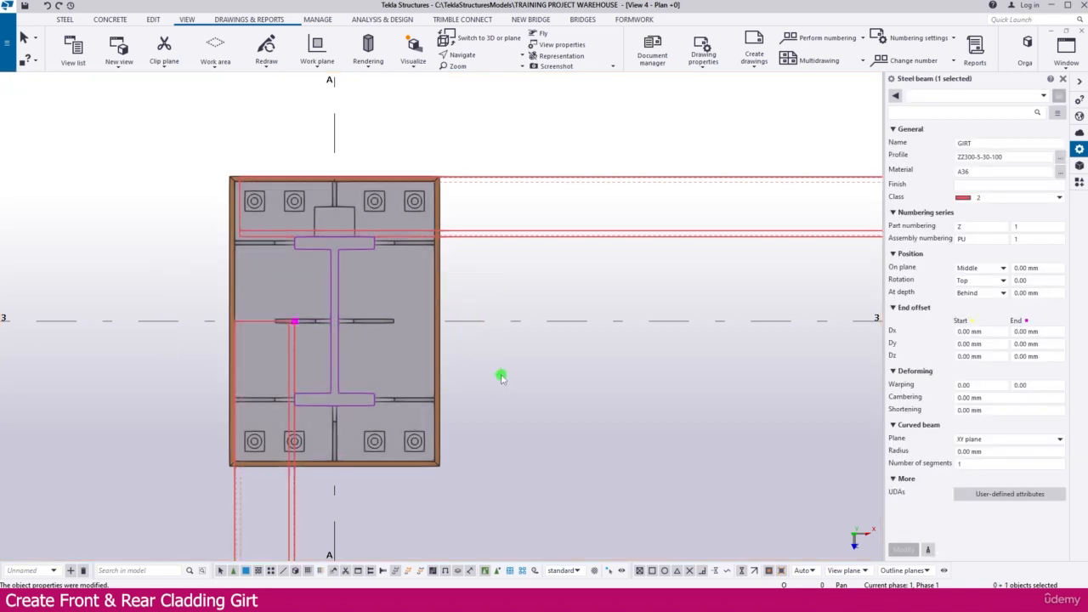
{"action": "scroll", "coordinate": [226, 306], "scroll_direction": "up", "scroll_amount": 1}
{"action": "scroll", "coordinate": [226, 306], "scroll_direction": "up", "scroll_amount": 2}
{"action": "right_click", "coordinate": [134, 272]}
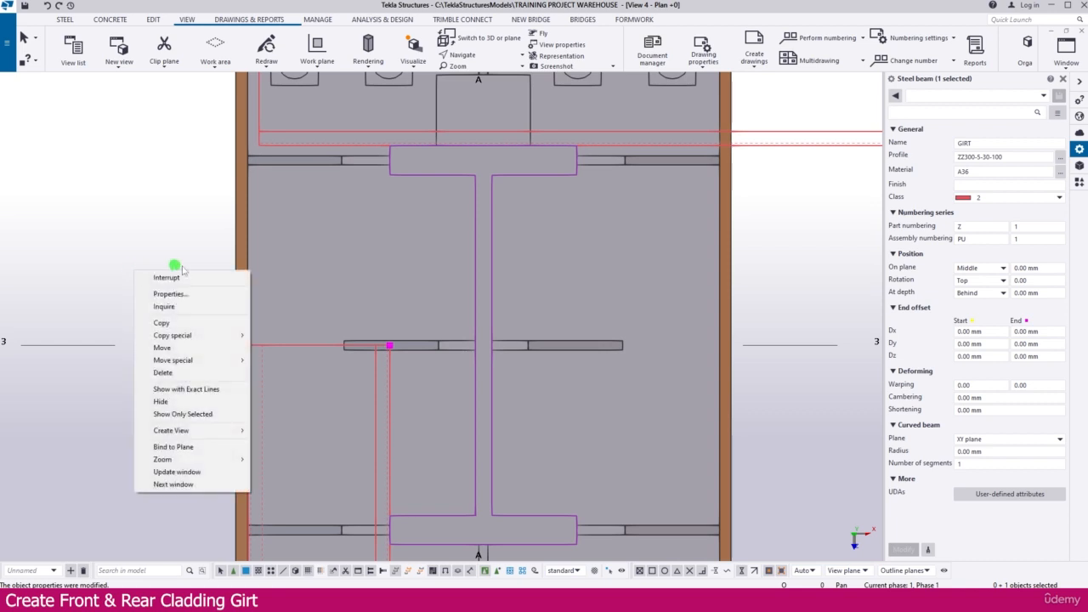
{"action": "left_click", "coordinate": [166, 352]}
{"action": "scroll", "coordinate": [393, 351], "scroll_direction": "up", "scroll_amount": 2}
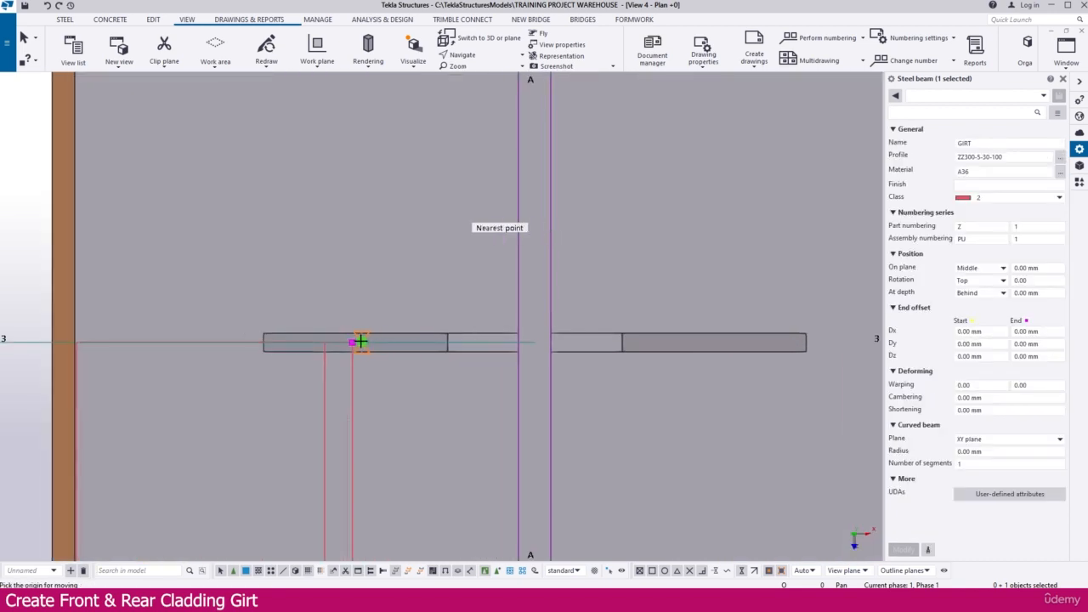
{"action": "left_click", "coordinate": [358, 343]}
{"action": "scroll", "coordinate": [382, 323], "scroll_direction": "down", "scroll_amount": 3}
{"action": "scroll", "coordinate": [413, 238], "scroll_direction": "up", "scroll_amount": 3}
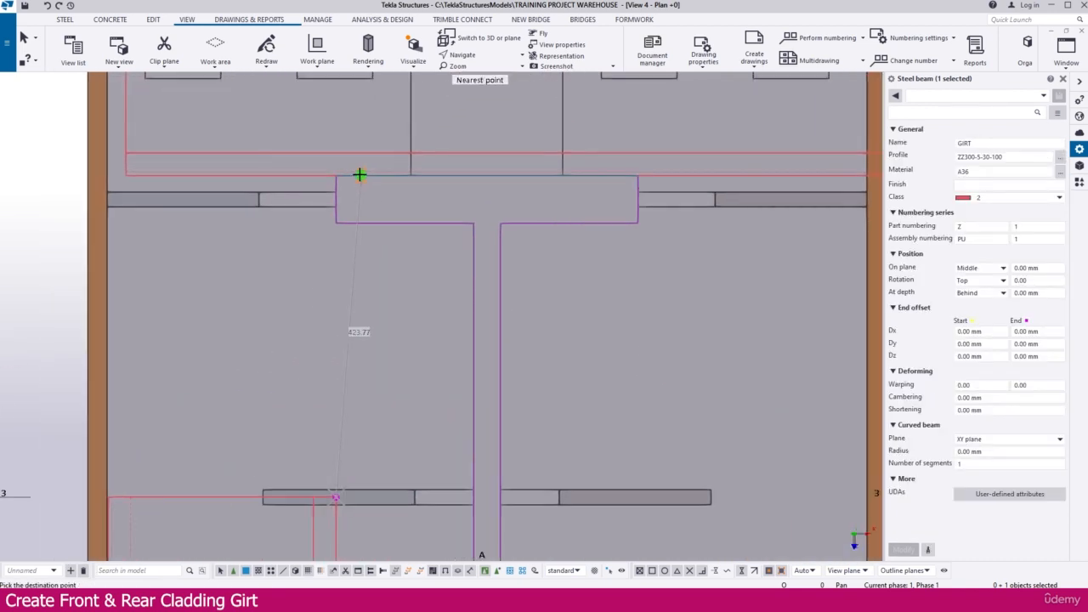
{"action": "left_click", "coordinate": [336, 174]}
Move the front girt's start point from grid line 1 to the outer flange corner of the A/1 column.
{"action": "scroll", "coordinate": [336, 173], "scroll_direction": "down", "scroll_amount": 6}
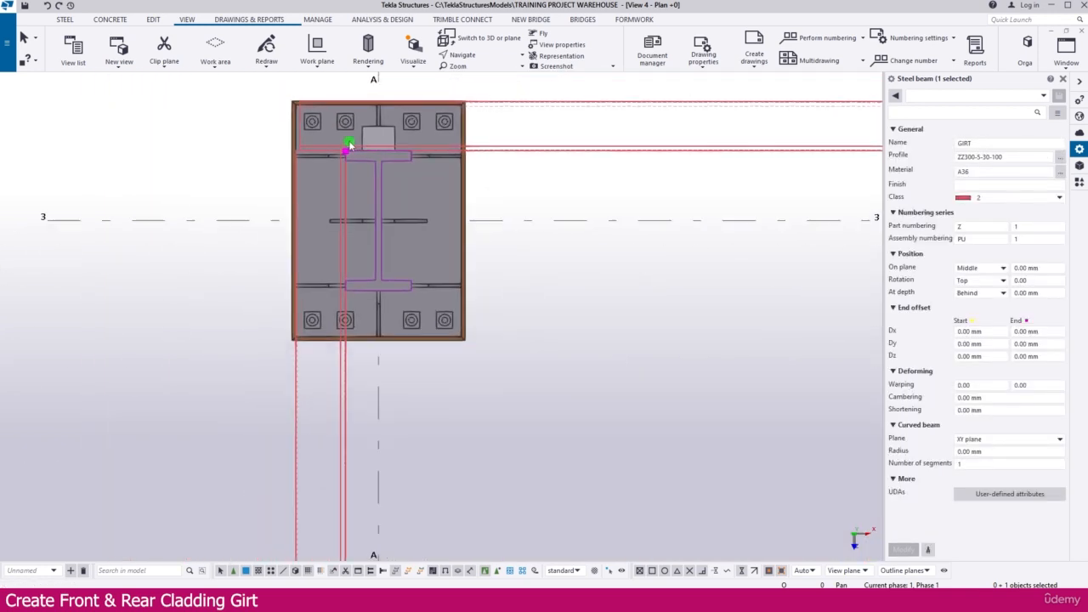
{"action": "scroll", "coordinate": [348, 143], "scroll_direction": "down", "scroll_amount": 8}
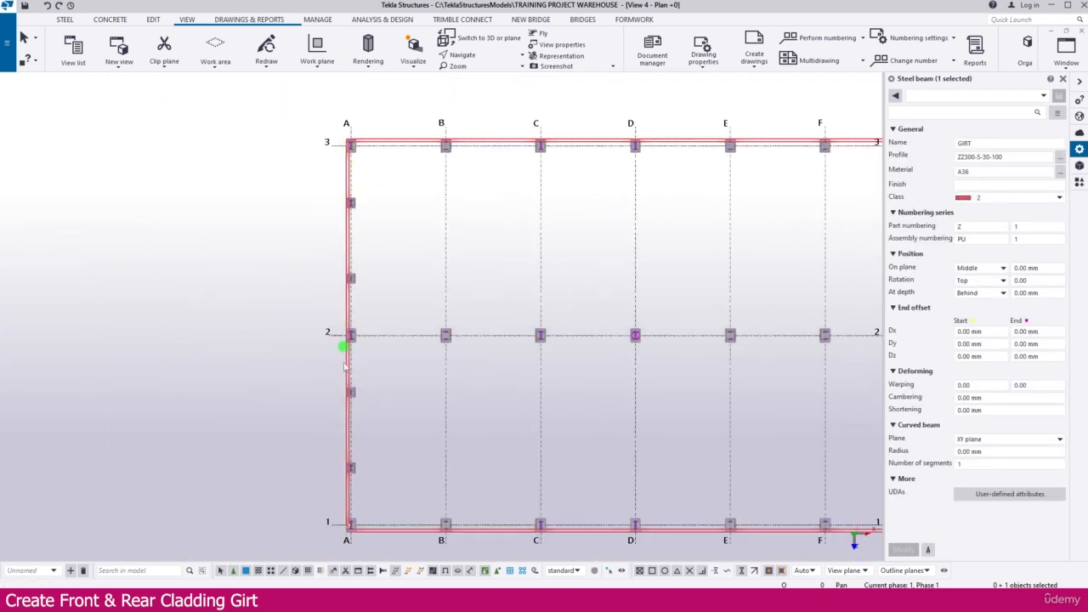
{"action": "scroll", "coordinate": [363, 430], "scroll_direction": "up", "scroll_amount": 8}
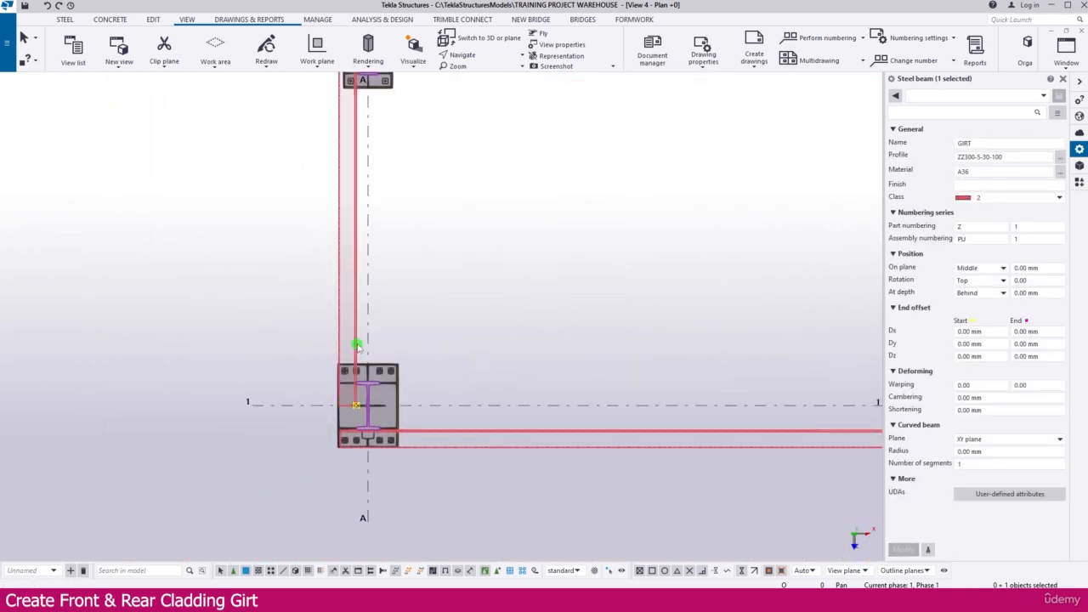
{"action": "left_click_drag", "start_coordinate": [289, 319], "coordinate": [452, 452]}
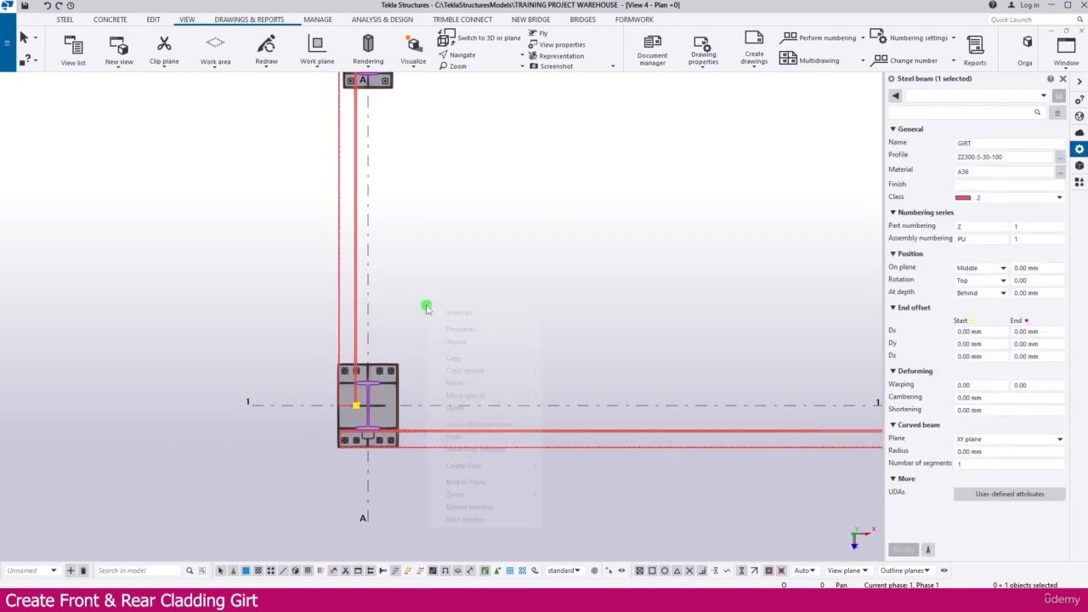
{"action": "left_click", "coordinate": [468, 383]}
{"action": "scroll", "coordinate": [388, 427], "scroll_direction": "up", "scroll_amount": 3}
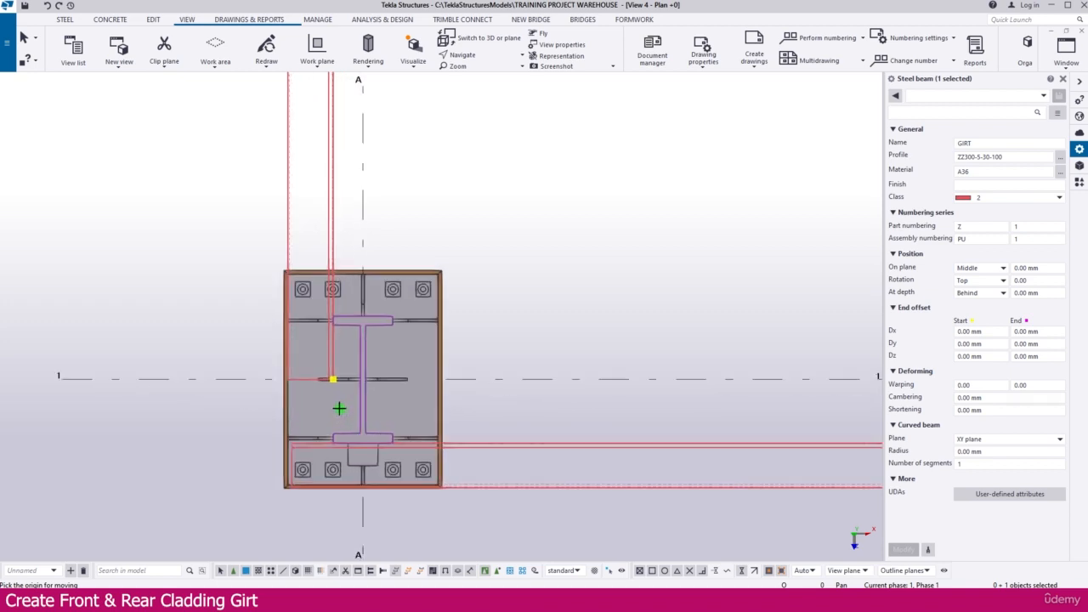
{"action": "scroll", "coordinate": [334, 378], "scroll_direction": "up", "scroll_amount": 5}
{"action": "left_click", "coordinate": [335, 358]}
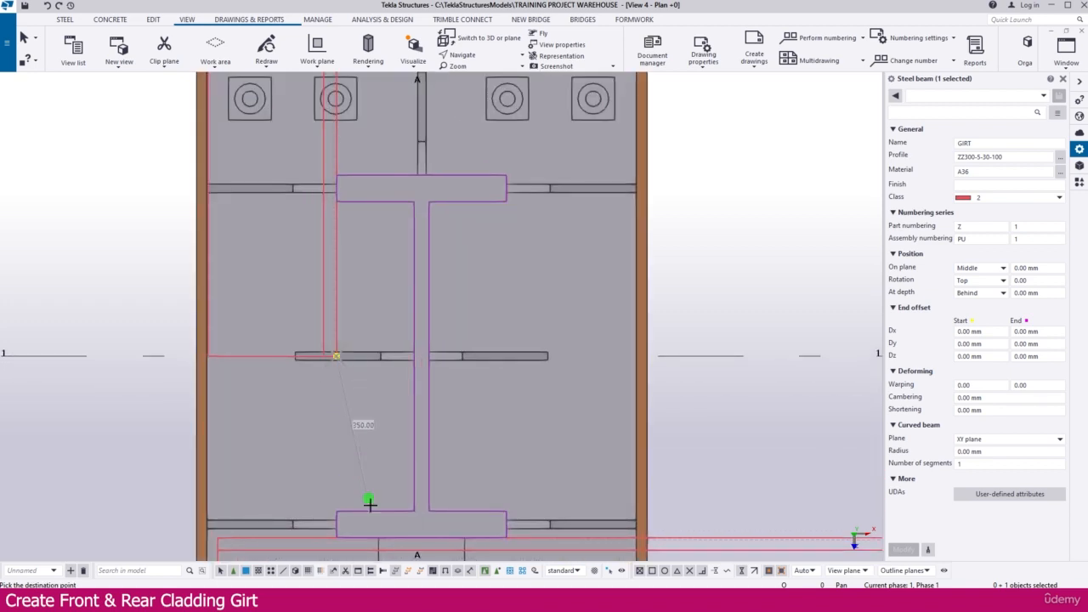
{"action": "scroll", "coordinate": [338, 540], "scroll_direction": "up", "scroll_amount": 3}
{"action": "left_click", "coordinate": [332, 533]}
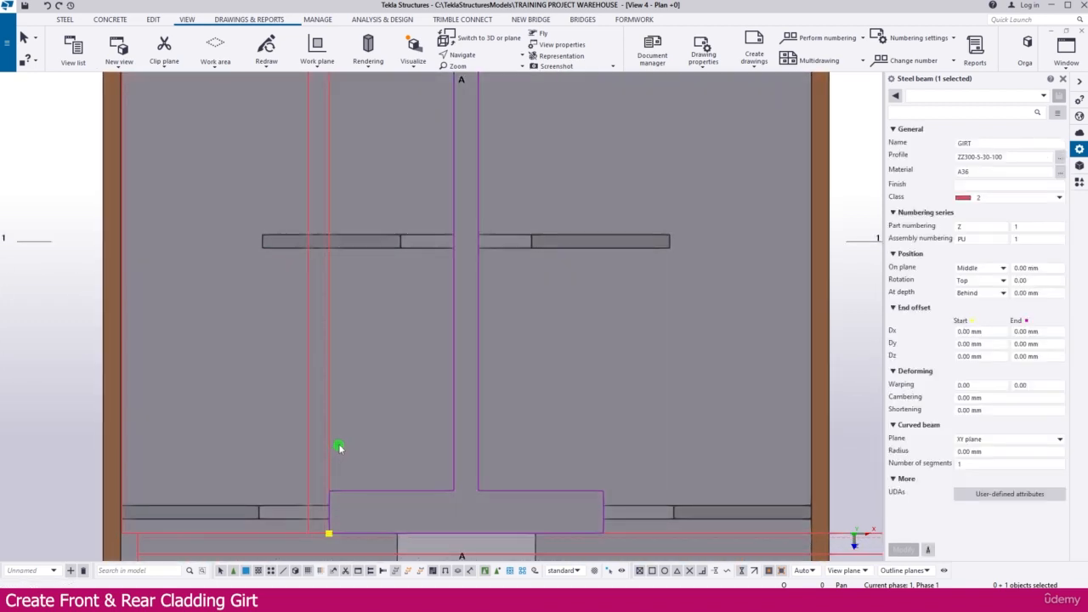
Check the girt against the grid A base plates in plan and switch to the Grid A view.
{"action": "scroll", "coordinate": [340, 429], "scroll_direction": "down", "scroll_amount": 5}
{"action": "scroll", "coordinate": [340, 429], "scroll_direction": "down", "scroll_amount": 2}
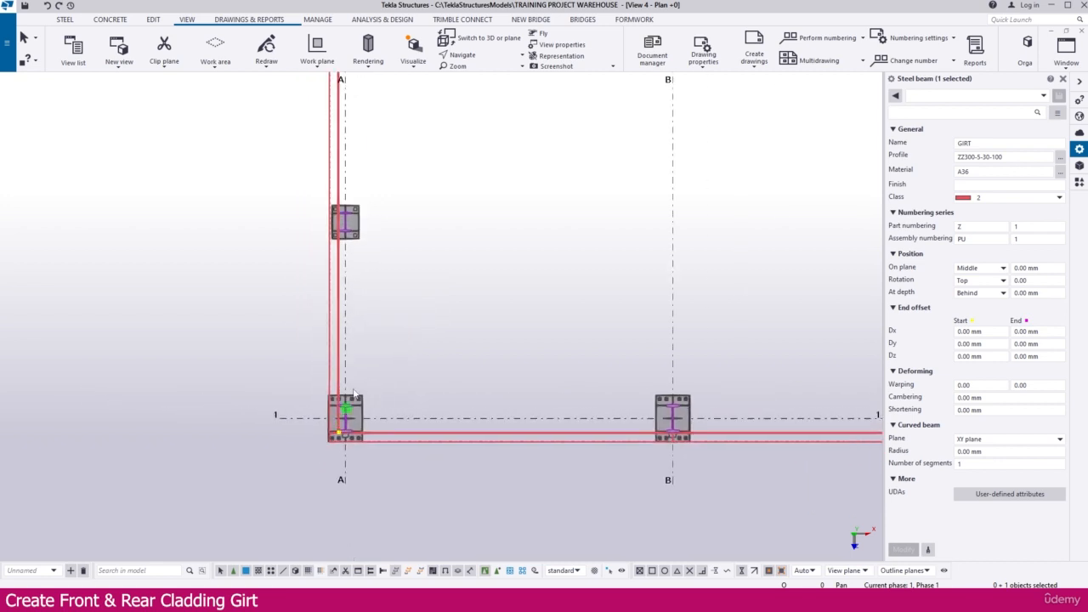
{"action": "scroll", "coordinate": [351, 242], "scroll_direction": "up", "scroll_amount": 6}
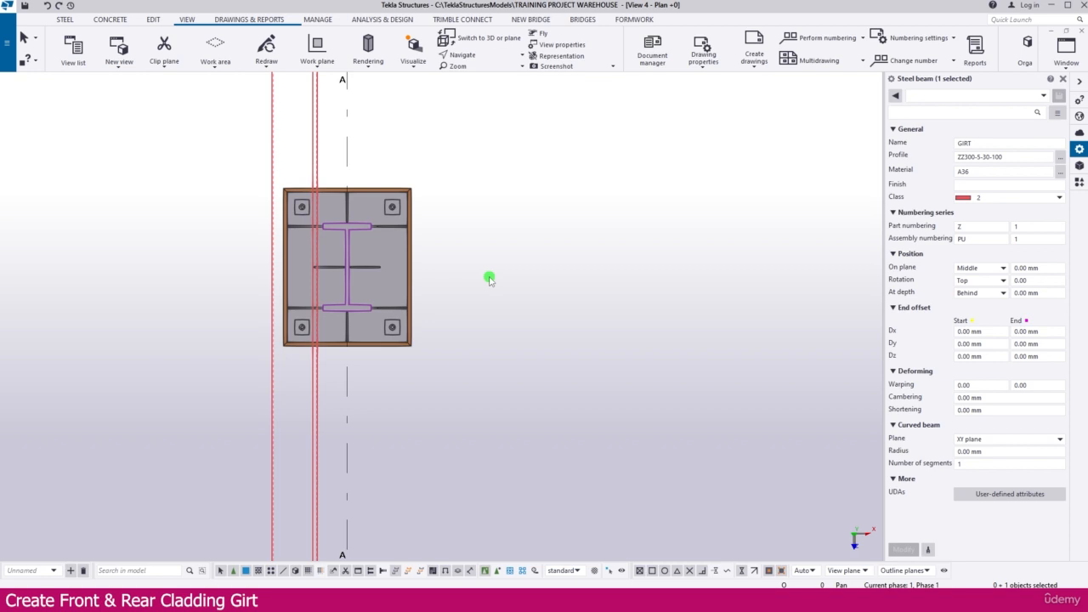
{"action": "scroll", "coordinate": [462, 278], "scroll_direction": "down", "scroll_amount": 2}
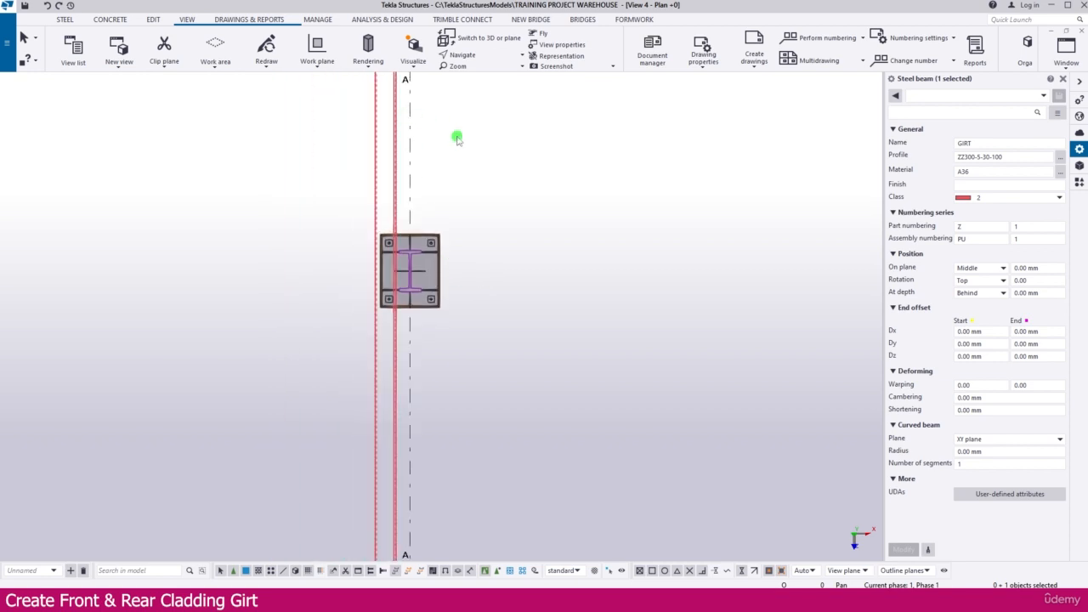
{"action": "left_click", "coordinate": [74, 53]}
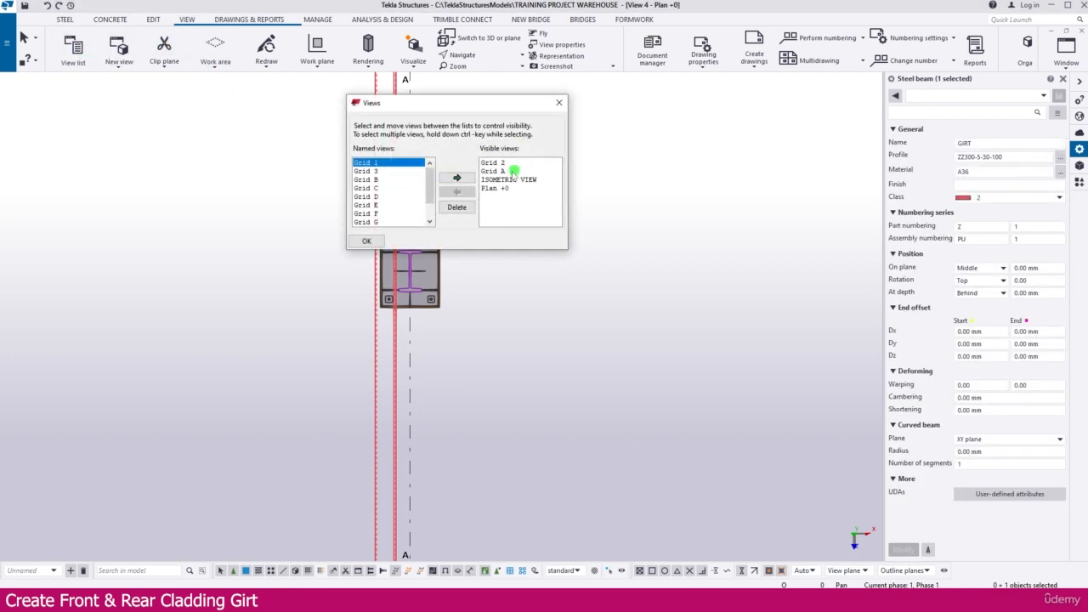
{"action": "double_click", "coordinate": [501, 171]}
{"action": "left_click", "coordinate": [558, 102]}
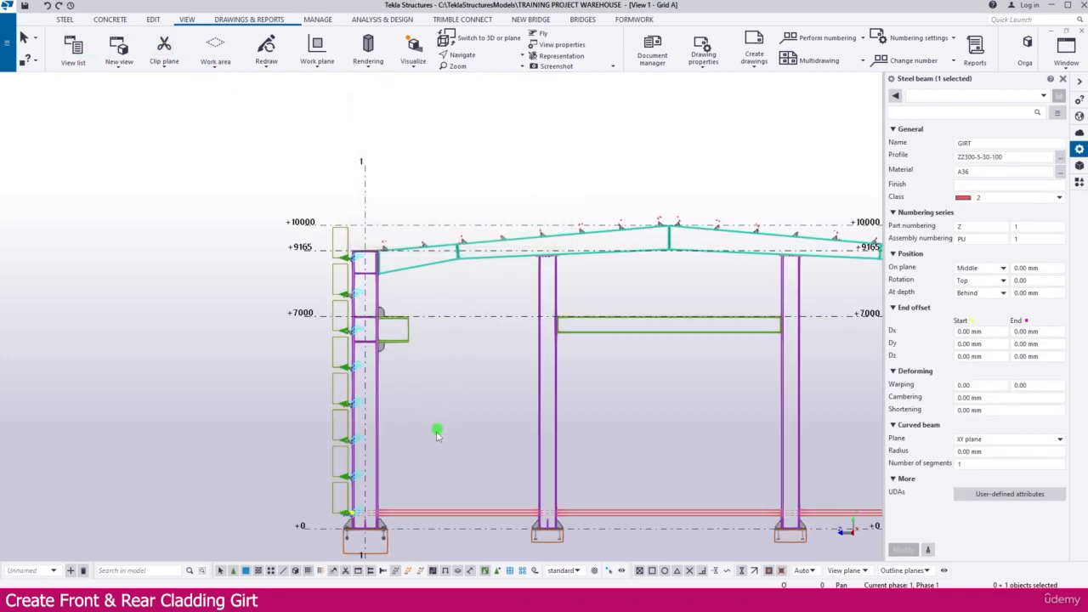
Split the lowest front girt at the first intermediate column after grid 1, on the flange face towards grid 2.
{"action": "scroll", "coordinate": [436, 433], "scroll_direction": "up", "scroll_amount": 3}
{"action": "scroll", "coordinate": [530, 468], "scroll_direction": "down", "scroll_amount": 3}
{"action": "left_click", "coordinate": [153, 19]}
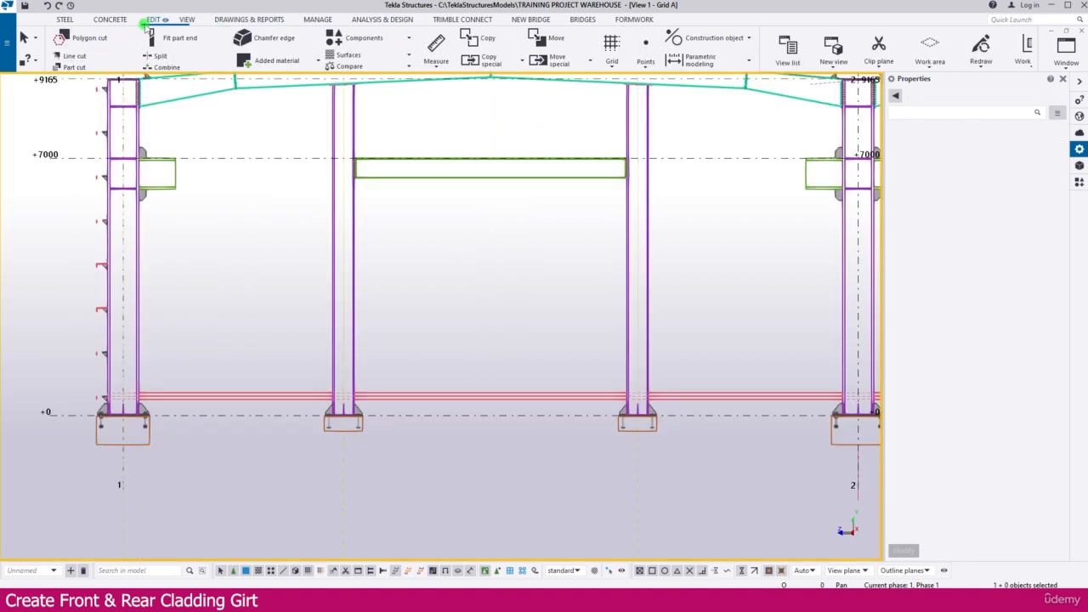
{"action": "left_click", "coordinate": [156, 56]}
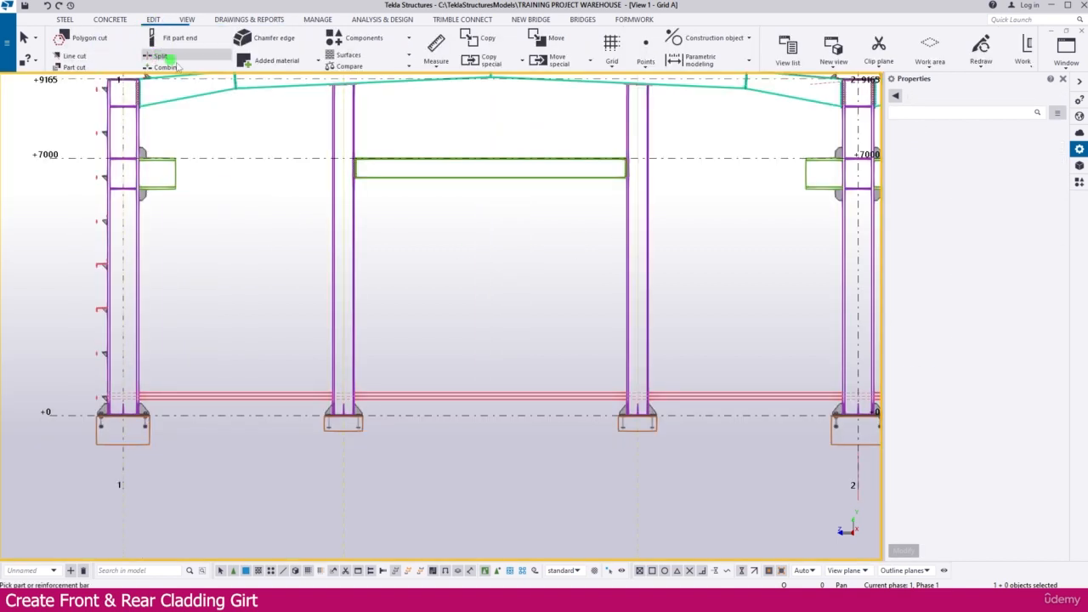
{"action": "scroll", "coordinate": [377, 394], "scroll_direction": "up", "scroll_amount": 4}
{"action": "left_click", "coordinate": [401, 367]}
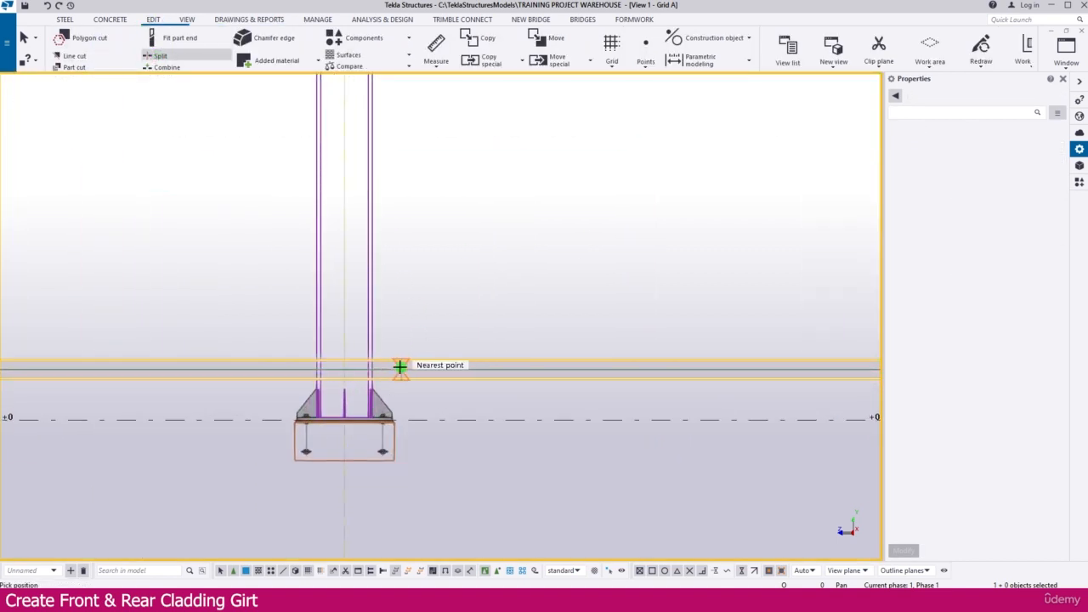
{"action": "scroll", "coordinate": [396, 366], "scroll_direction": "up", "scroll_amount": 6}
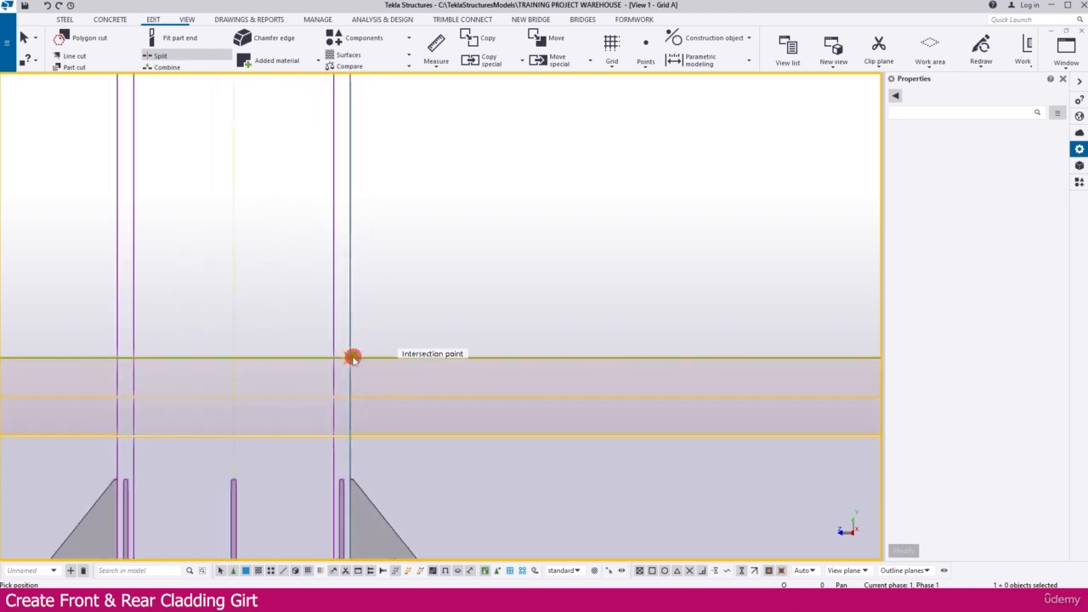
{"action": "left_click", "coordinate": [352, 357]}
Split the remaining girt at the second intermediate column before grid 2, on the flange face towards grid 1.
{"action": "scroll", "coordinate": [255, 360], "scroll_direction": "down", "scroll_amount": 8}
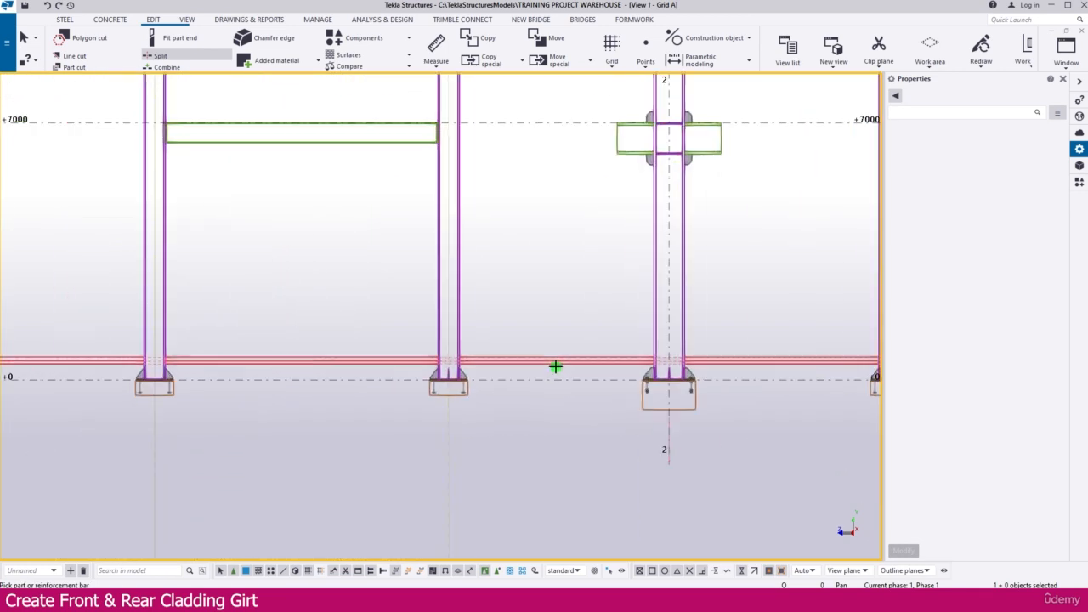
{"action": "left_click", "coordinate": [494, 359]}
{"action": "scroll", "coordinate": [433, 357], "scroll_direction": "up", "scroll_amount": 6}
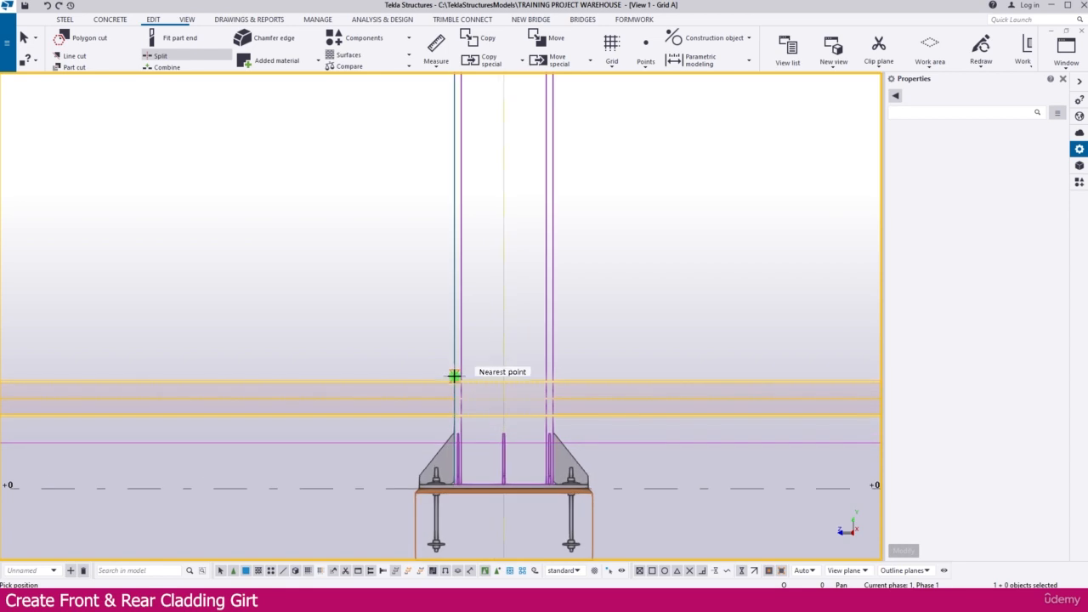
{"action": "left_click", "coordinate": [454, 380]}
Split the remaining girt at the centreline of the grid 2 column.
{"action": "scroll", "coordinate": [301, 342], "scroll_direction": "down", "scroll_amount": 8}
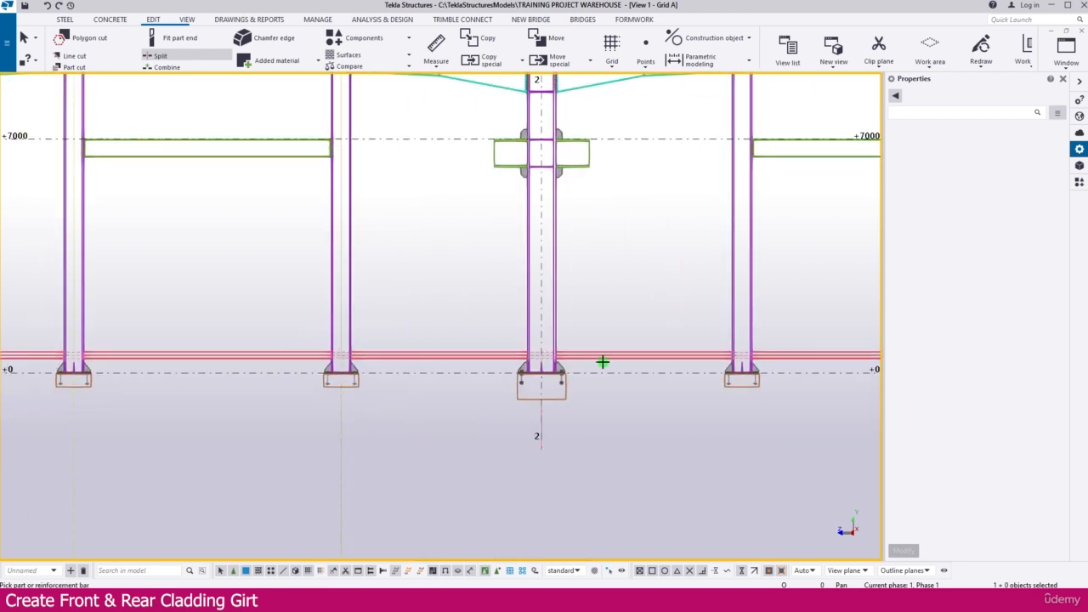
{"action": "scroll", "coordinate": [513, 371], "scroll_direction": "up", "scroll_amount": 2}
{"action": "left_click", "coordinate": [513, 368]}
{"action": "scroll", "coordinate": [476, 374], "scroll_direction": "up", "scroll_amount": 4}
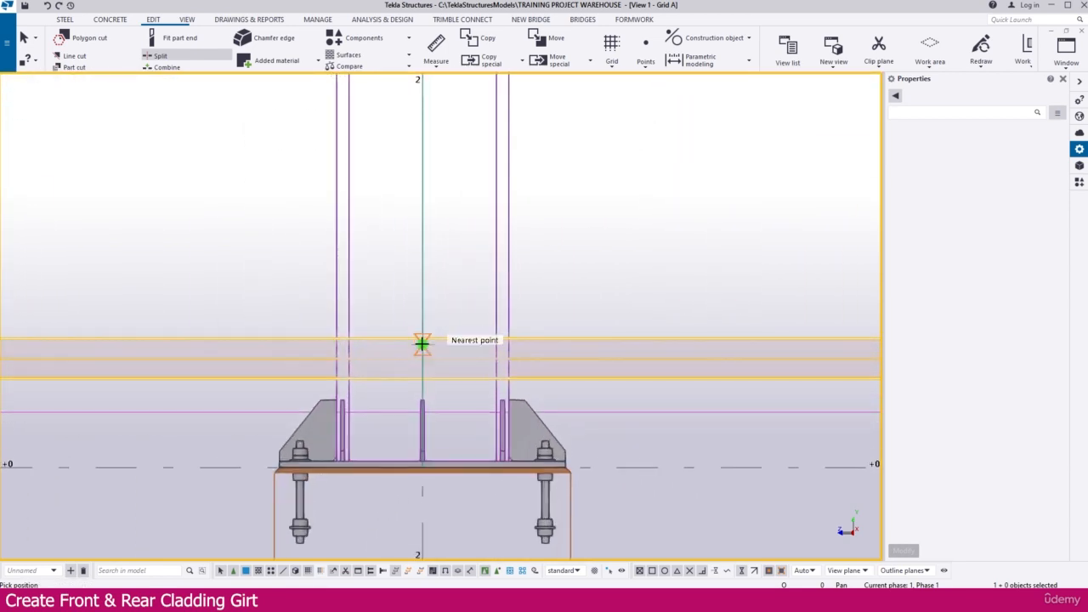
{"action": "left_click", "coordinate": [421, 339]}
Split the remaining girt at the first intermediate column after grid 2, on the flange face towards grid 3.
{"action": "scroll", "coordinate": [419, 340], "scroll_direction": "down", "scroll_amount": 5}
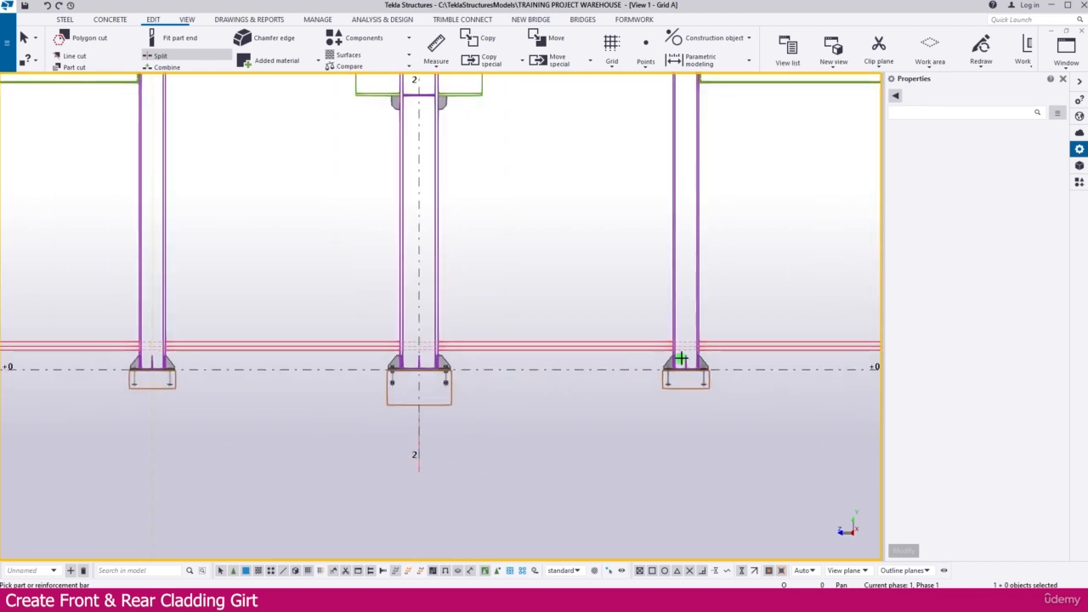
{"action": "scroll", "coordinate": [501, 365], "scroll_direction": "up", "scroll_amount": 2}
{"action": "left_click", "coordinate": [512, 361]}
{"action": "scroll", "coordinate": [454, 348], "scroll_direction": "up", "scroll_amount": 4}
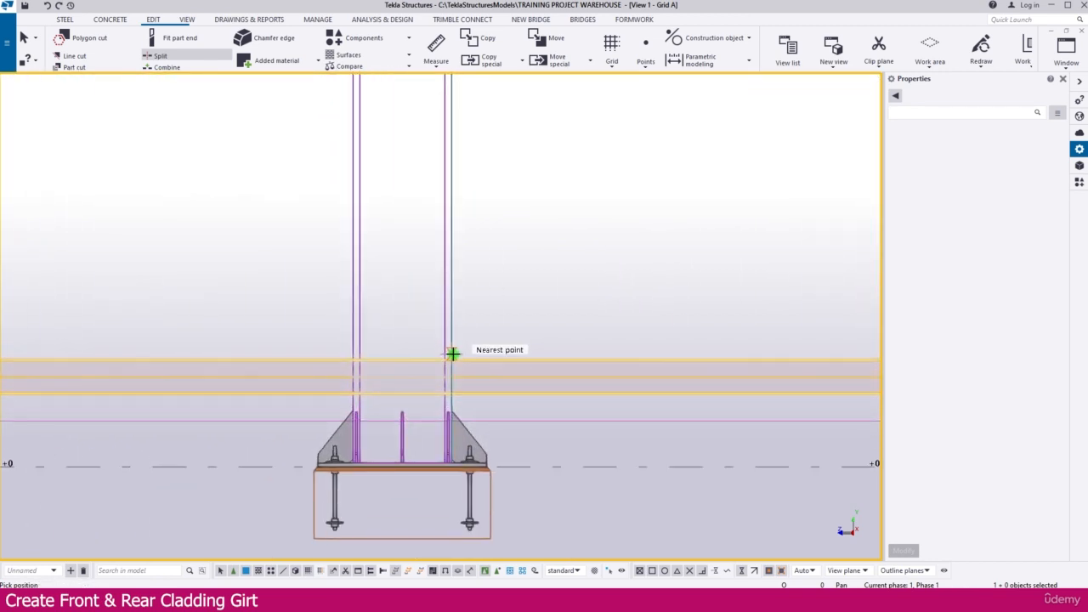
{"action": "left_click", "coordinate": [454, 358]}
Split the remaining girt at the second intermediate column before grid 3, on the flange face towards grid 2, and finish splitting.
{"action": "scroll", "coordinate": [396, 347], "scroll_direction": "down", "scroll_amount": 5}
{"action": "scroll", "coordinate": [680, 355], "scroll_direction": "up", "scroll_amount": 3}
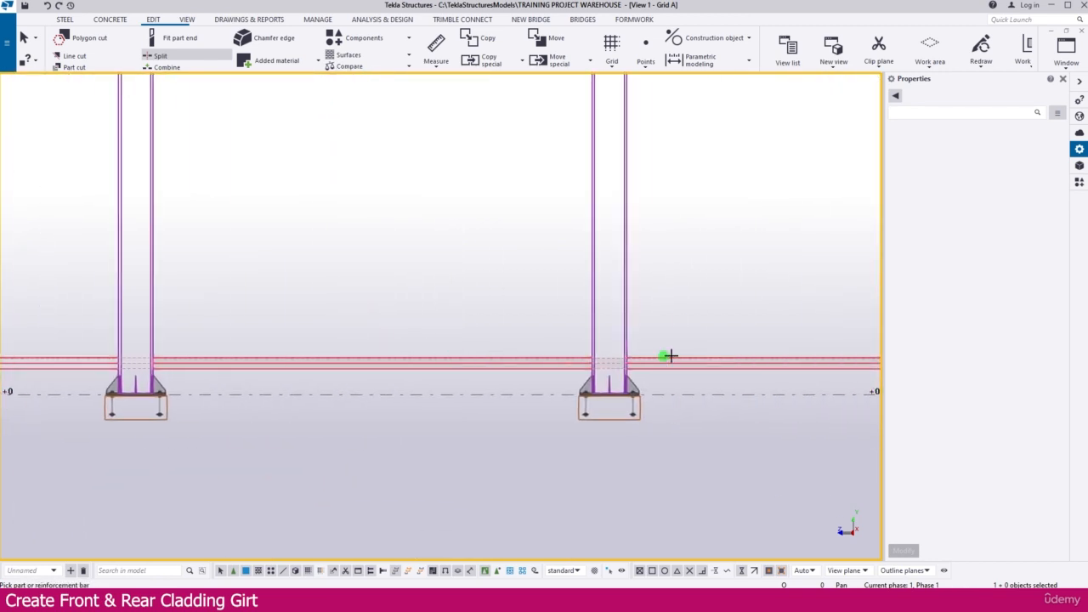
{"action": "left_click", "coordinate": [662, 363]}
{"action": "scroll", "coordinate": [595, 355], "scroll_direction": "up", "scroll_amount": 2}
{"action": "scroll", "coordinate": [565, 358], "scroll_direction": "up", "scroll_amount": 2}
{"action": "left_click", "coordinate": [561, 360]}
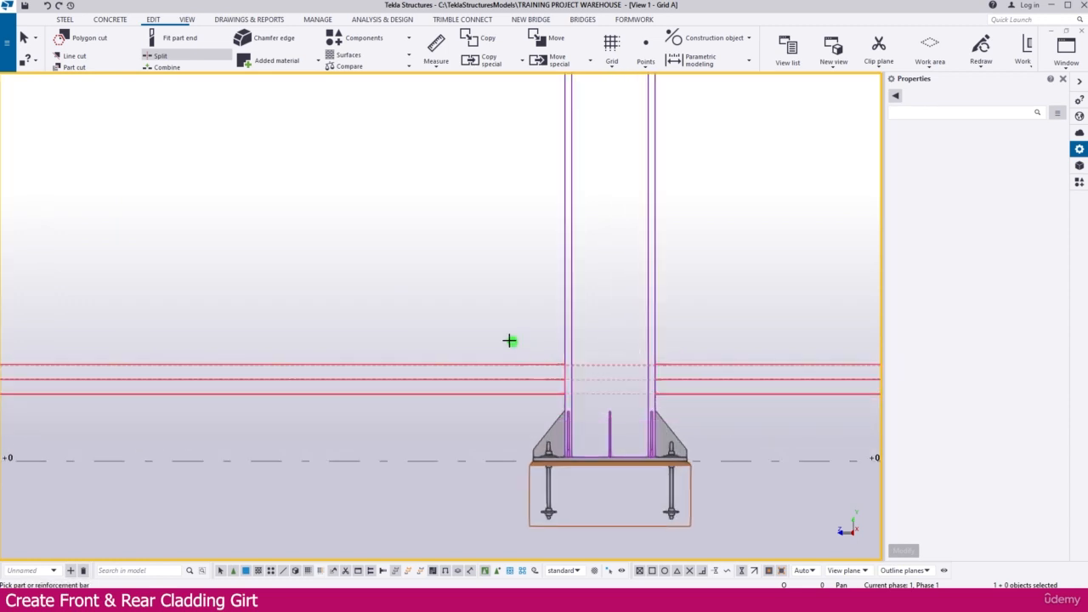
{"action": "scroll", "coordinate": [505, 340], "scroll_direction": "down", "scroll_amount": 4}
{"action": "scroll", "coordinate": [497, 340], "scroll_direction": "down", "scroll_amount": 5}
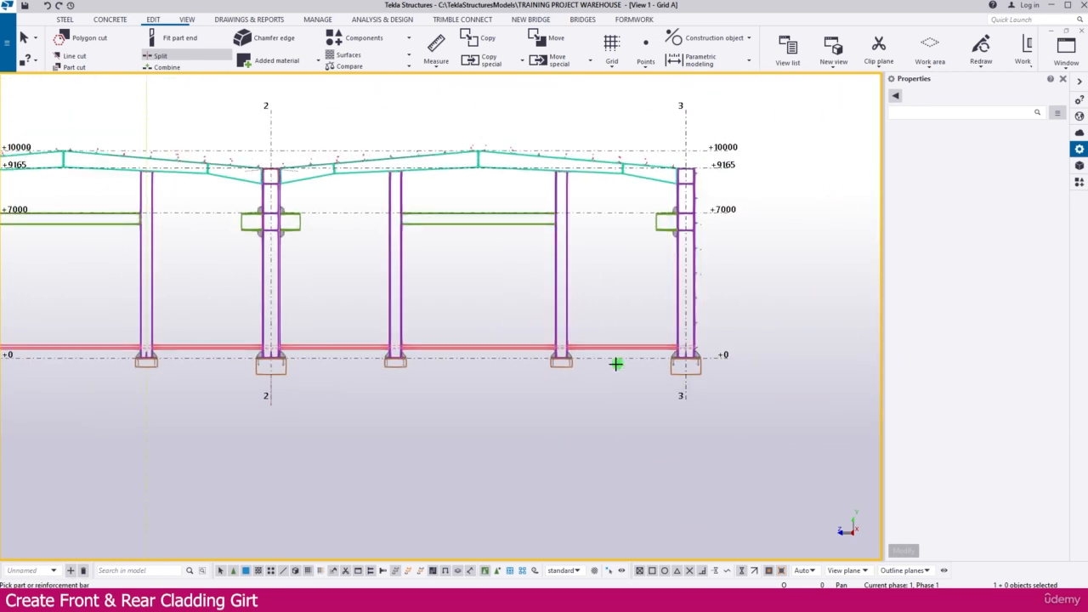
{"action": "key", "text": "Escape"}
Delete the two lowest girt segments that cross the openings between the intermediate columns, one in each bay.
{"action": "left_click", "coordinate": [505, 348]}
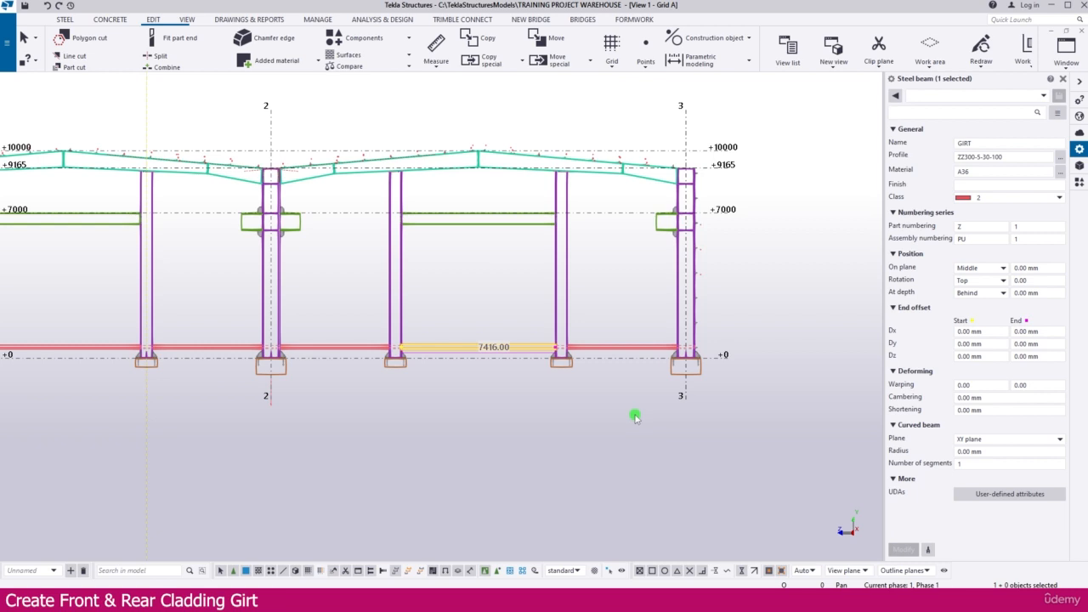
{"action": "middle_click_drag", "start_coordinate": [326, 349], "coordinate": [501, 367]}
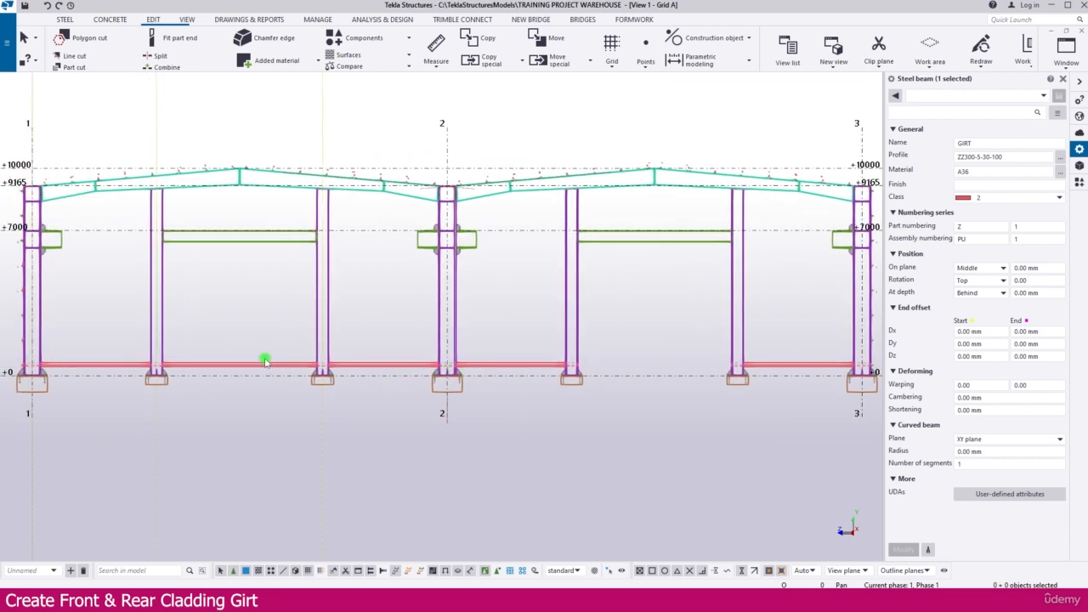
{"action": "left_click", "coordinate": [265, 364]}
{"action": "key", "text": "Delete"}
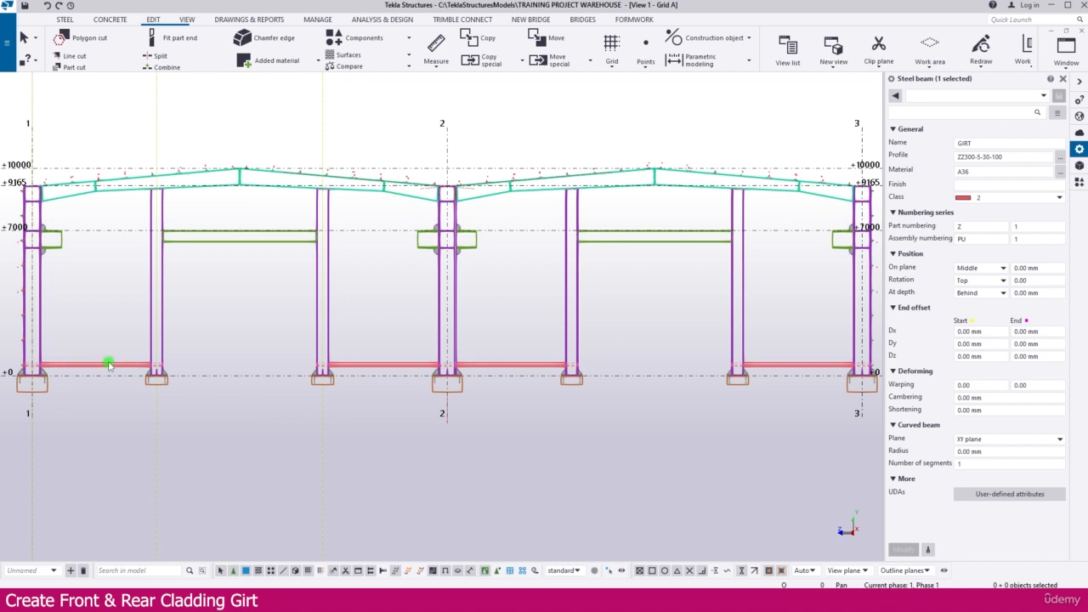
{"action": "left_click", "coordinate": [223, 344]}
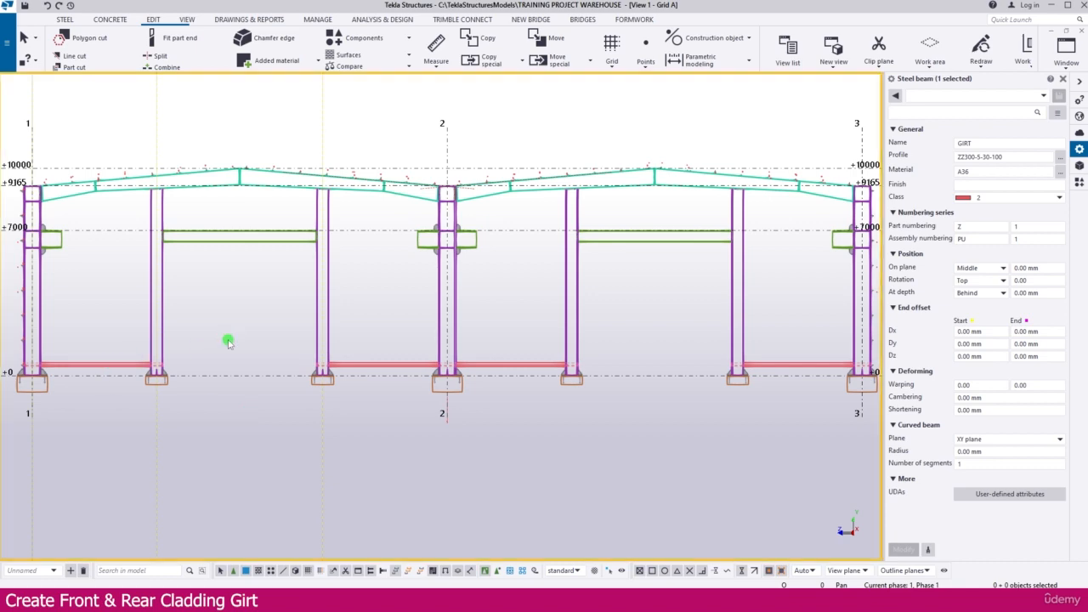
Open the Cold rolled overlap properties of a roof purlin cleat in the isometric view and accept its settings for reuse.
{"action": "key", "text": "ctrl+Tab"}
{"action": "key", "text": "ctrl+Tab"}
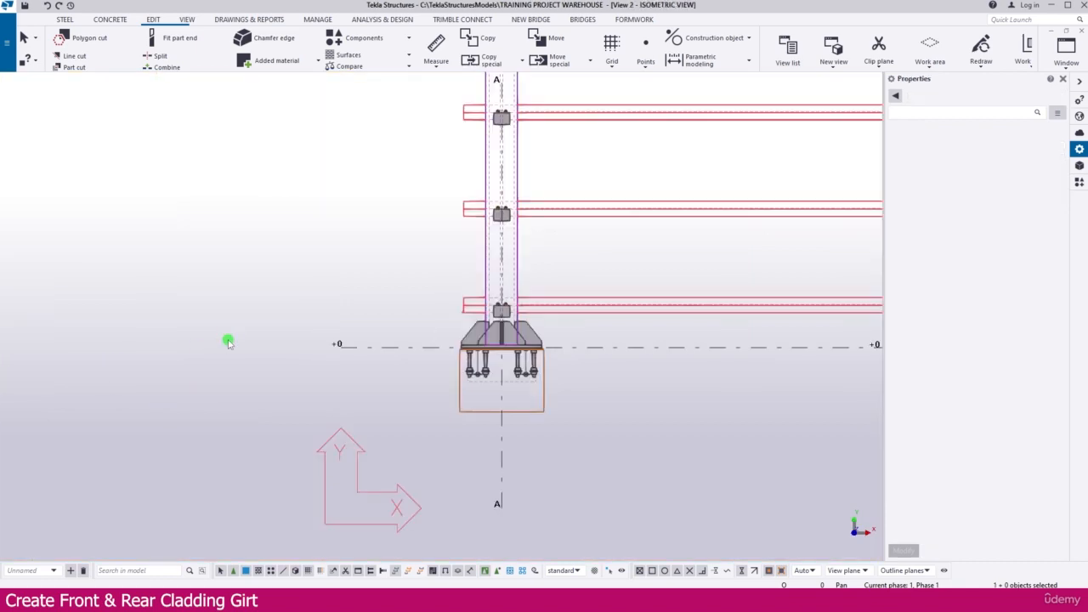
{"action": "scroll", "coordinate": [274, 299], "scroll_direction": "up", "scroll_amount": 2}
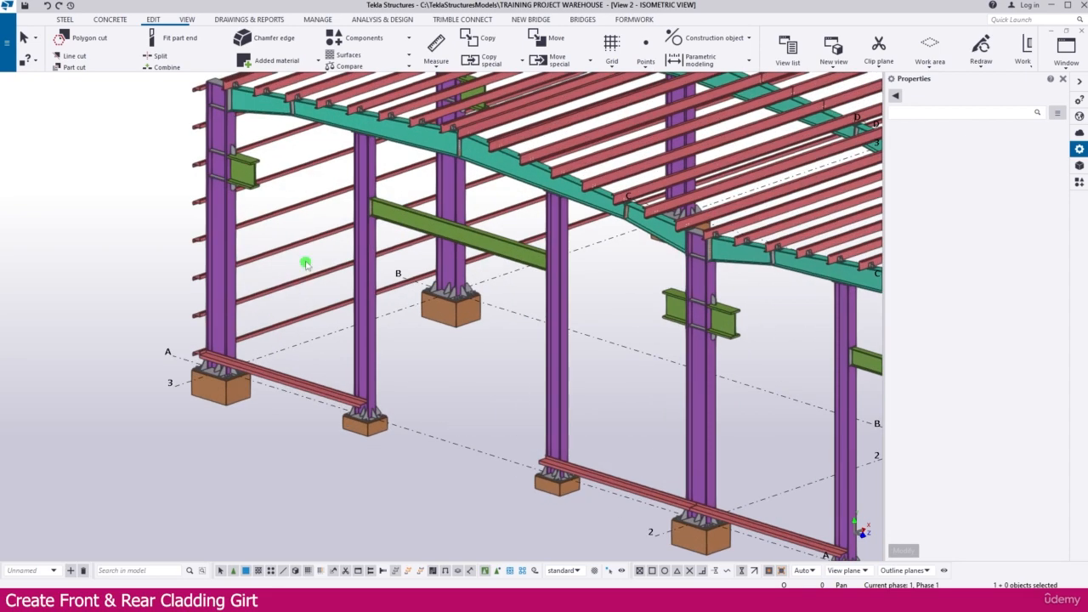
{"action": "scroll", "coordinate": [481, 140], "scroll_direction": "up", "scroll_amount": 5}
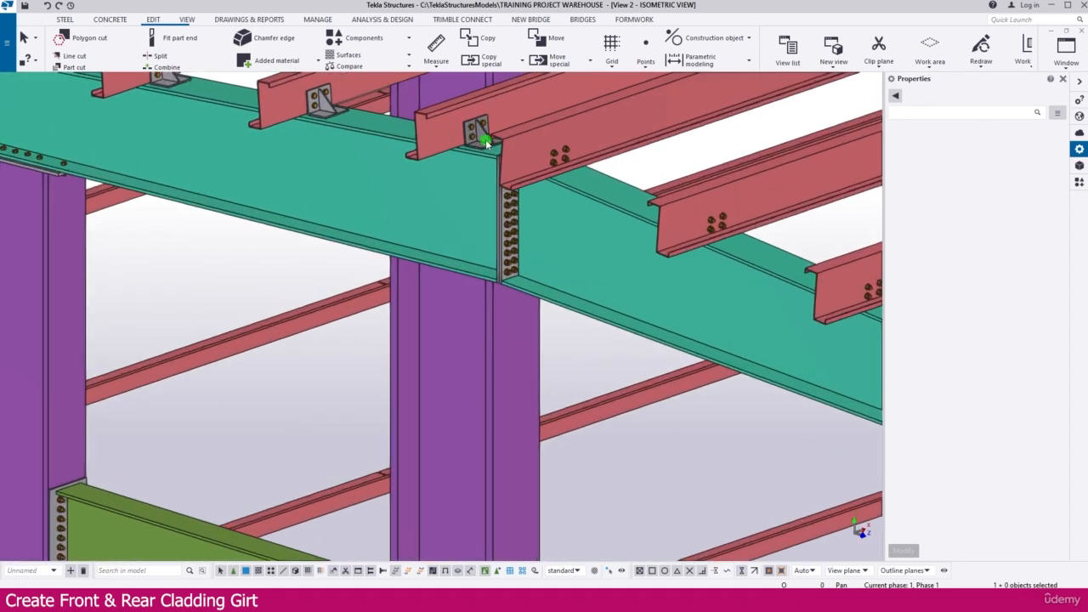
{"action": "double_click", "coordinate": [481, 136]}
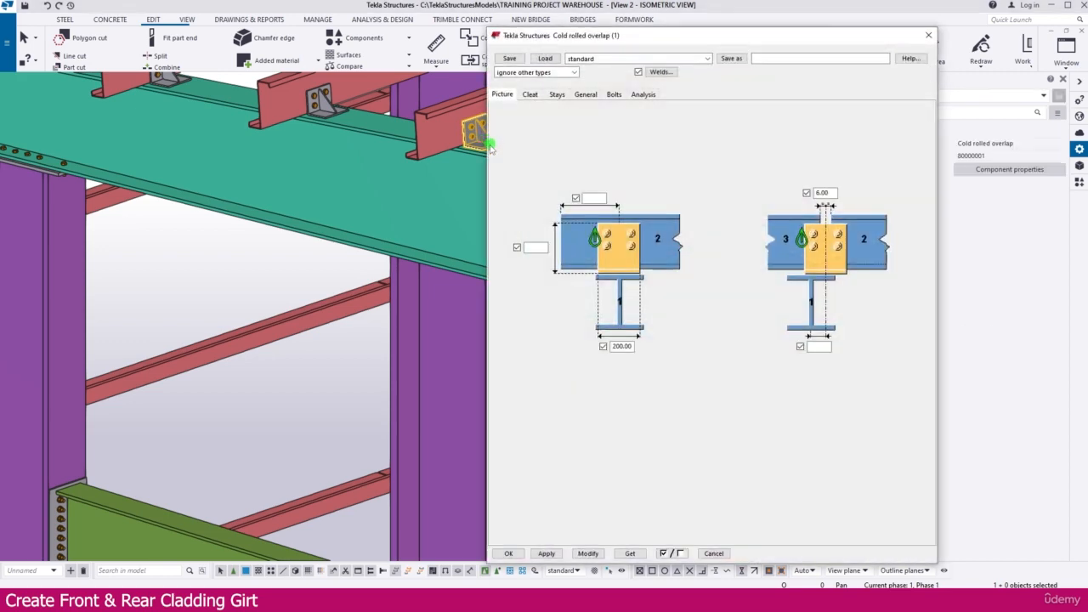
{"action": "left_click", "coordinate": [521, 554]}
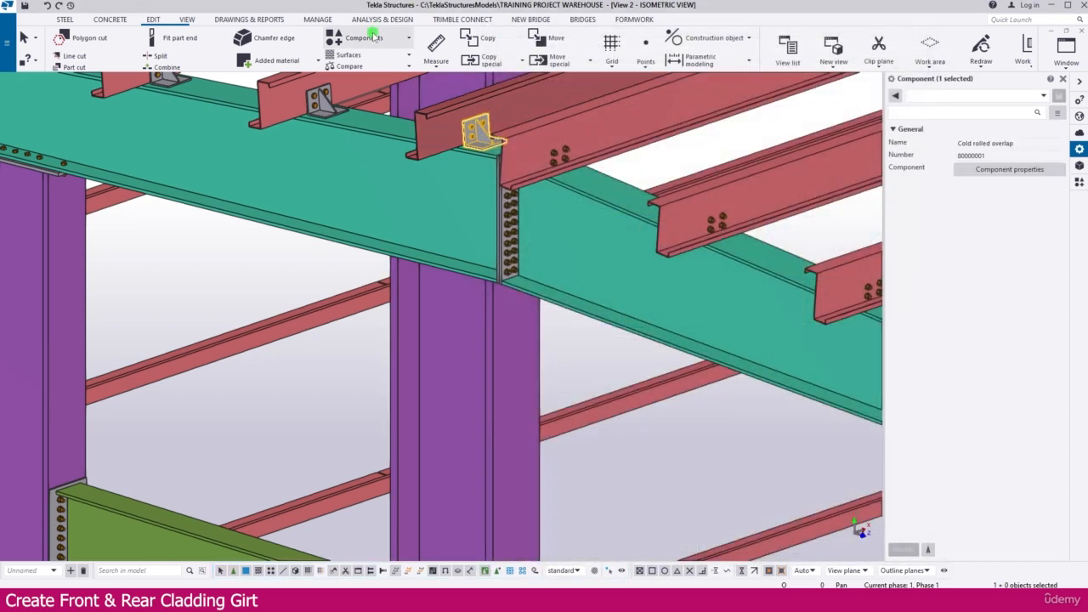
Create the current Cold rolled overlap connection between the grid A-3 corner column and the lowest front girt.
{"action": "left_click", "coordinate": [373, 37]}
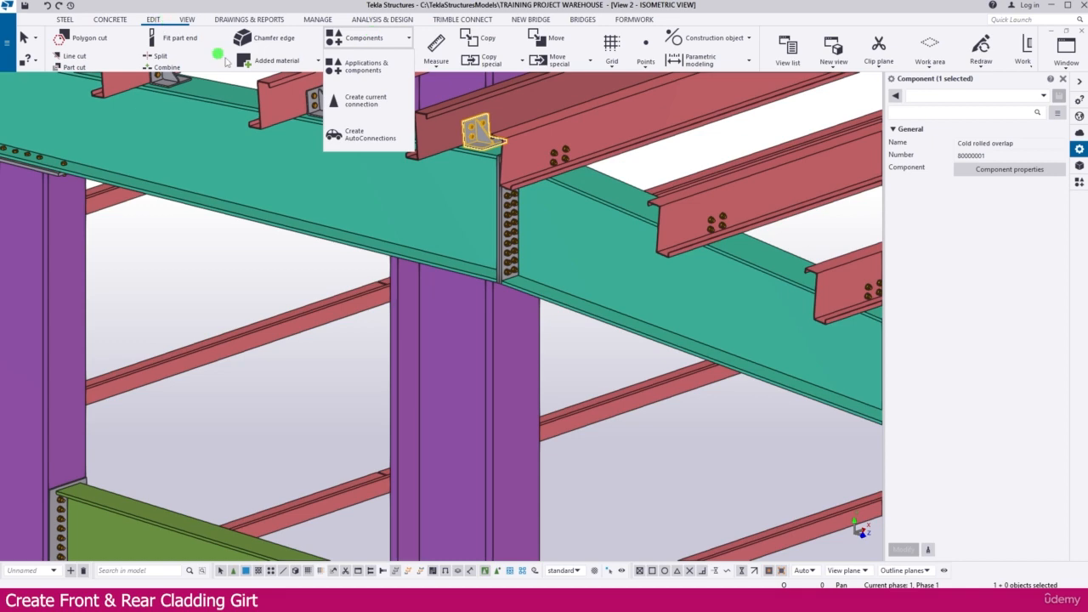
{"action": "left_click", "coordinate": [366, 109]}
{"action": "scroll", "coordinate": [467, 201], "scroll_direction": "down", "scroll_amount": 10}
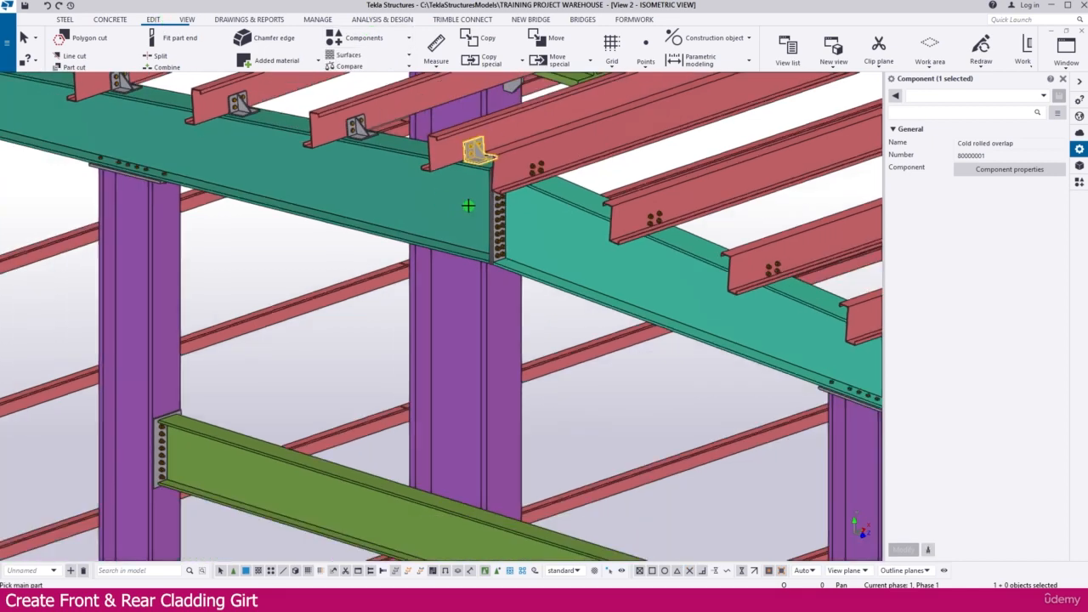
{"action": "scroll", "coordinate": [369, 316], "scroll_direction": "up", "scroll_amount": 5}
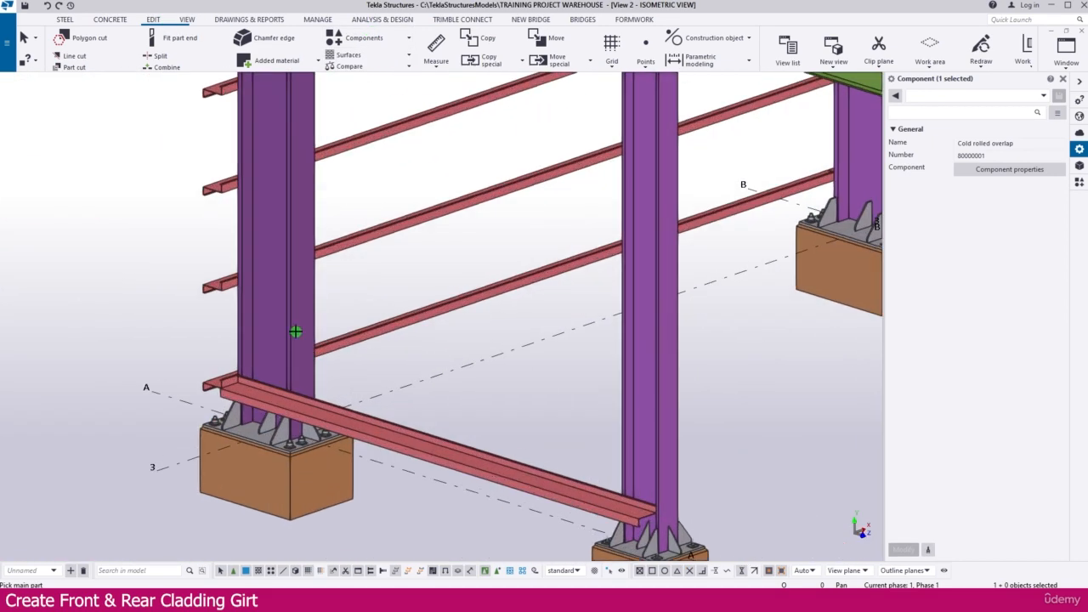
{"action": "left_click", "coordinate": [297, 333]}
{"action": "left_click", "coordinate": [363, 424]}
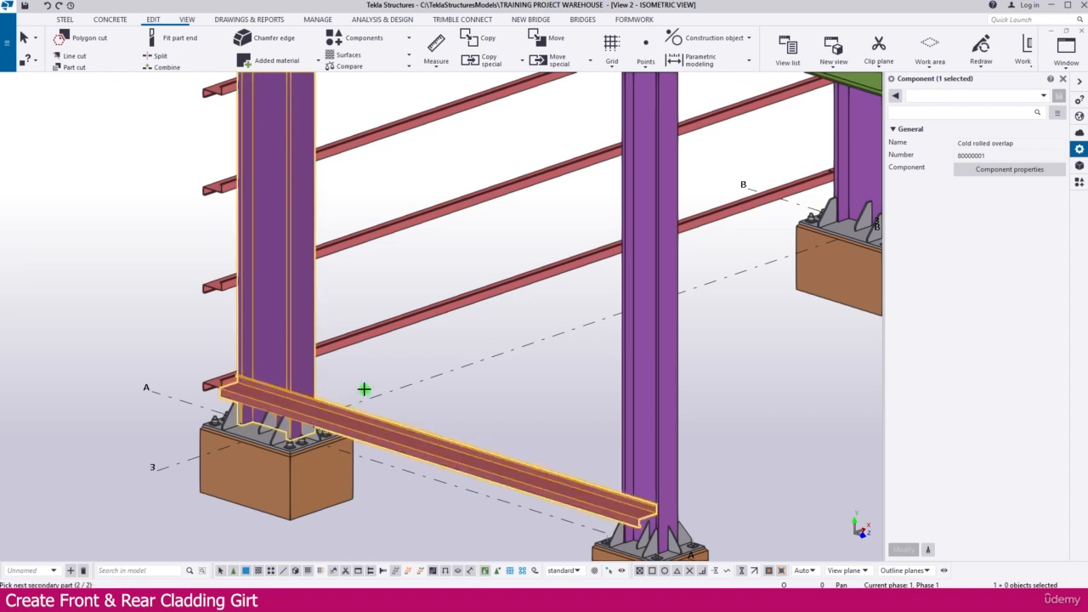
{"action": "middle_click", "coordinate": [364, 390]}
Change the cleat profile of the new girt connection to UPN350 and modify the connection.
{"action": "scroll", "coordinate": [272, 396], "scroll_direction": "up", "scroll_amount": 6}
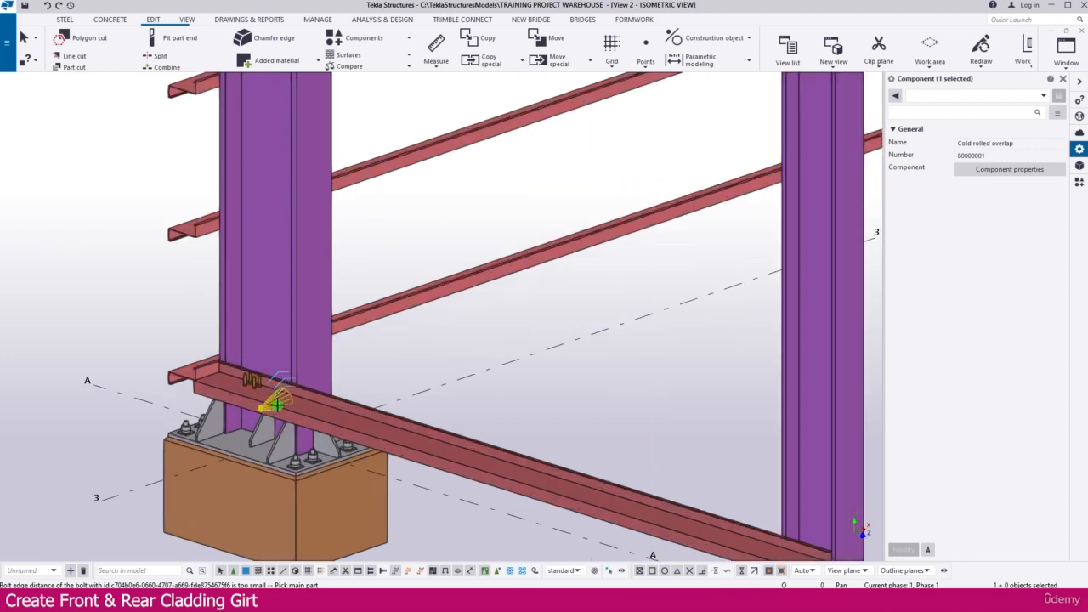
{"action": "scroll", "coordinate": [249, 374], "scroll_direction": "up", "scroll_amount": 2}
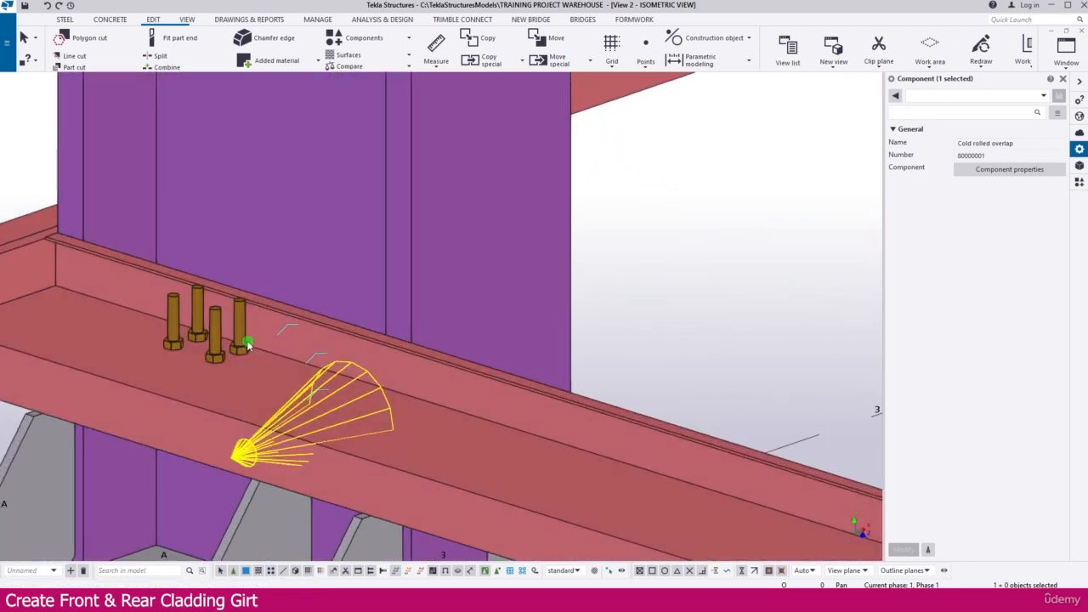
{"action": "double_click", "coordinate": [243, 339]}
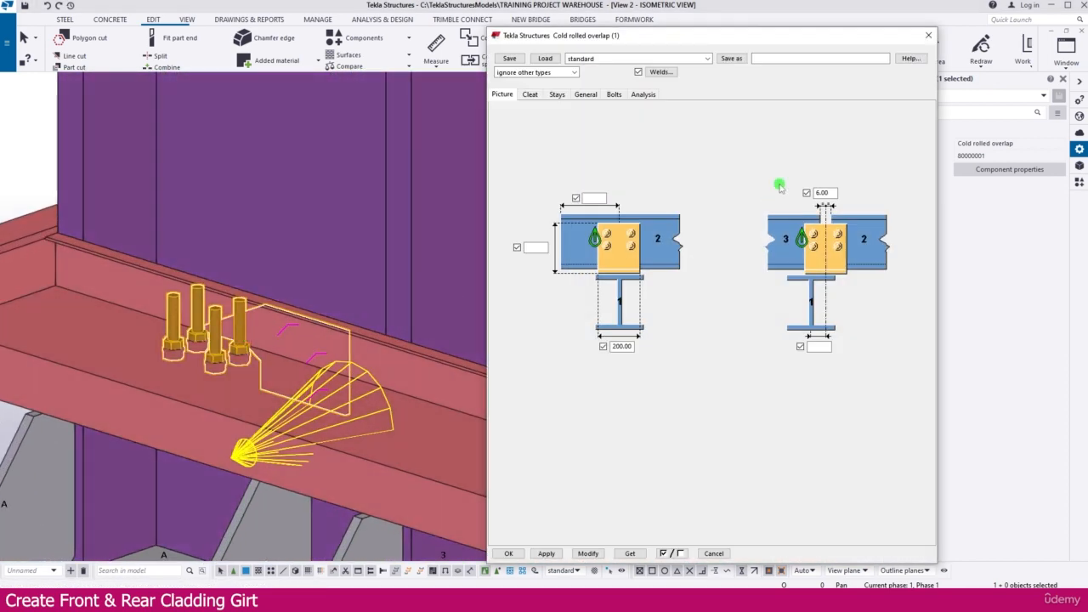
{"action": "left_click", "coordinate": [530, 94]}
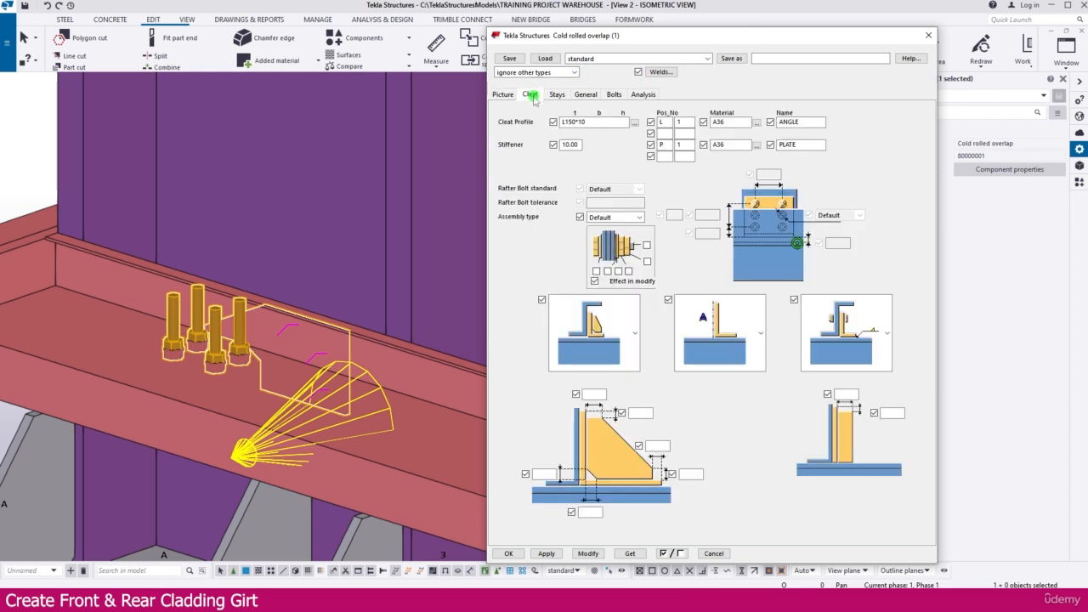
{"action": "left_click", "coordinate": [635, 123]}
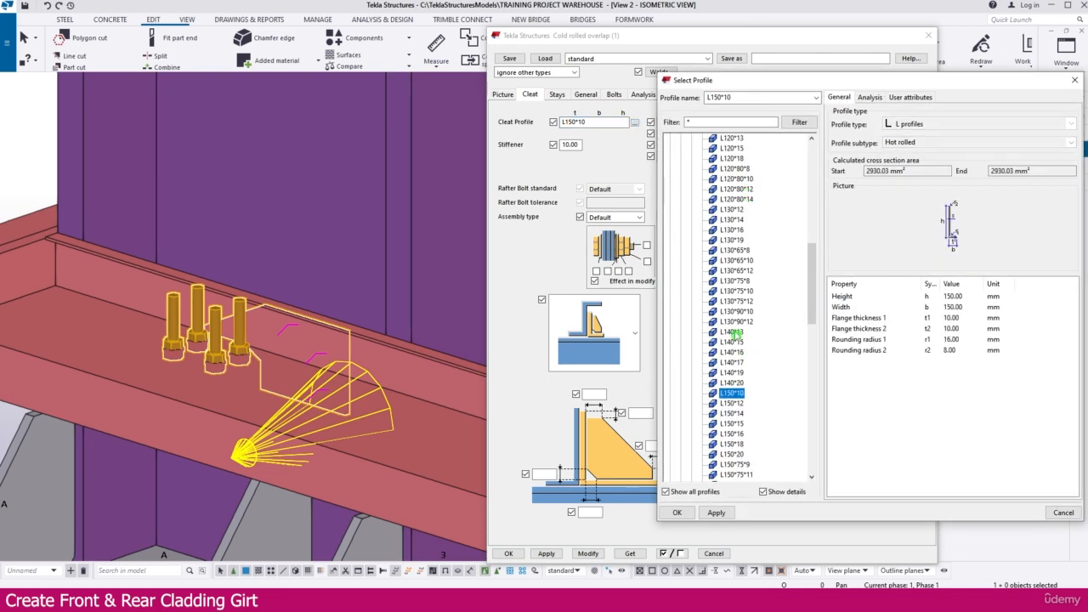
{"action": "scroll", "coordinate": [736, 336], "scroll_direction": "up", "scroll_amount": 10}
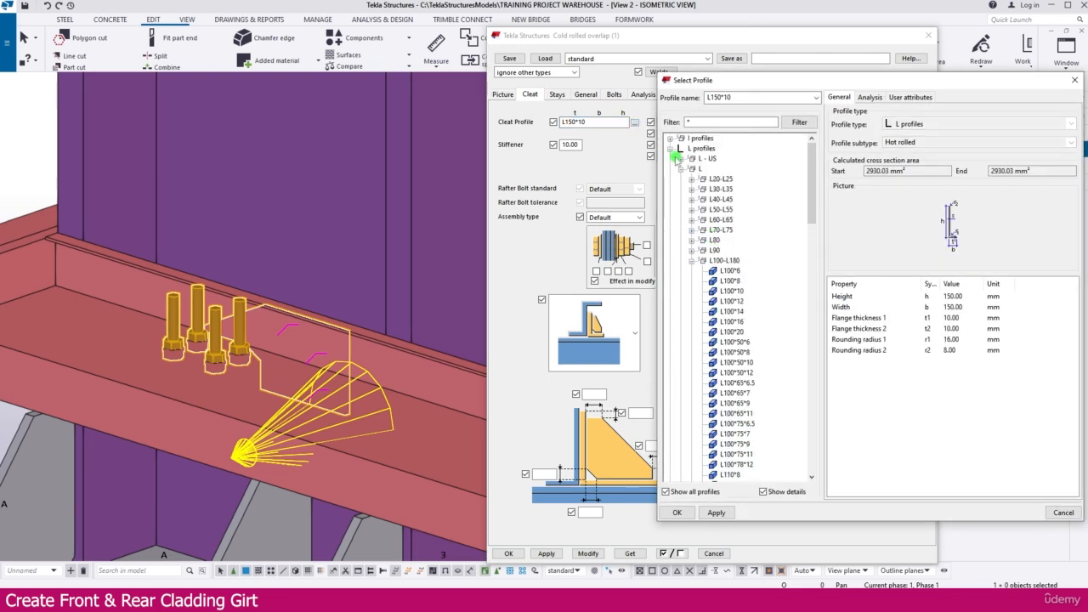
{"action": "left_click", "coordinate": [671, 149]}
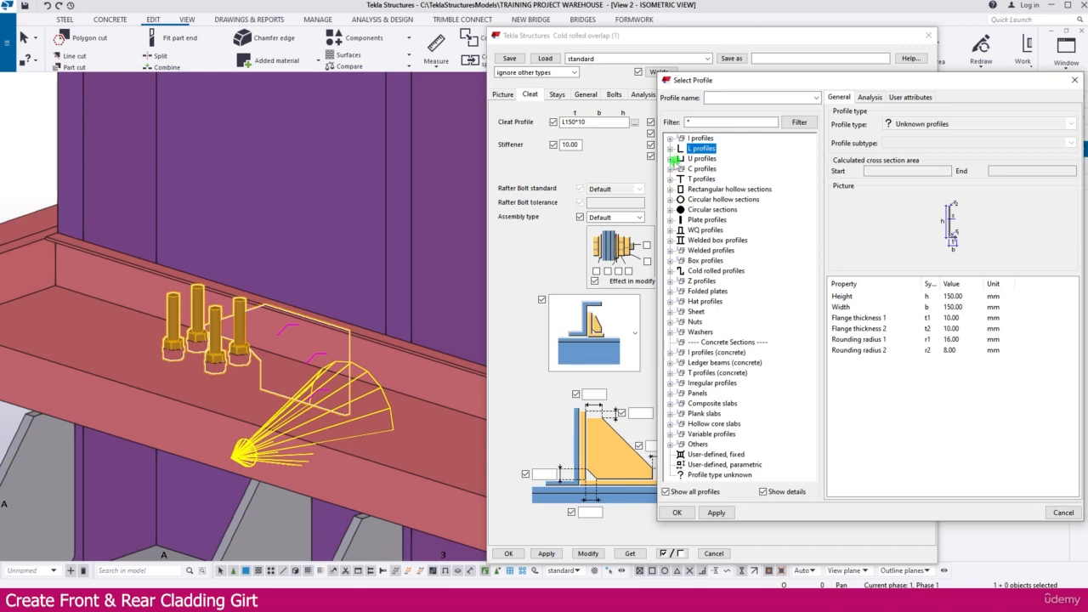
{"action": "left_click", "coordinate": [669, 159]}
{"action": "left_click", "coordinate": [682, 189]}
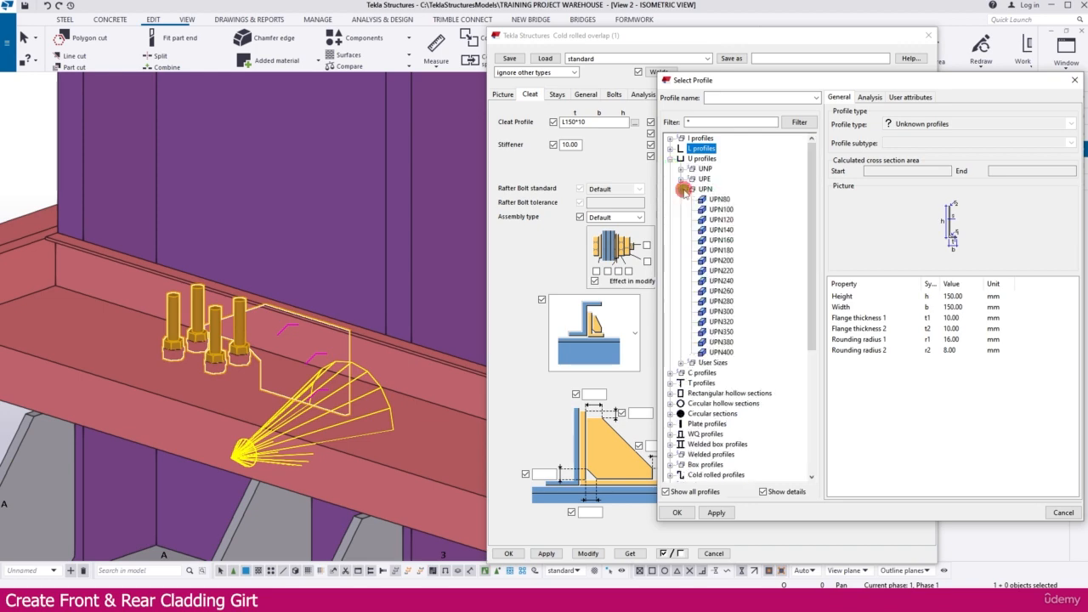
{"action": "double_click", "coordinate": [722, 331]}
{"action": "left_click", "coordinate": [588, 553]}
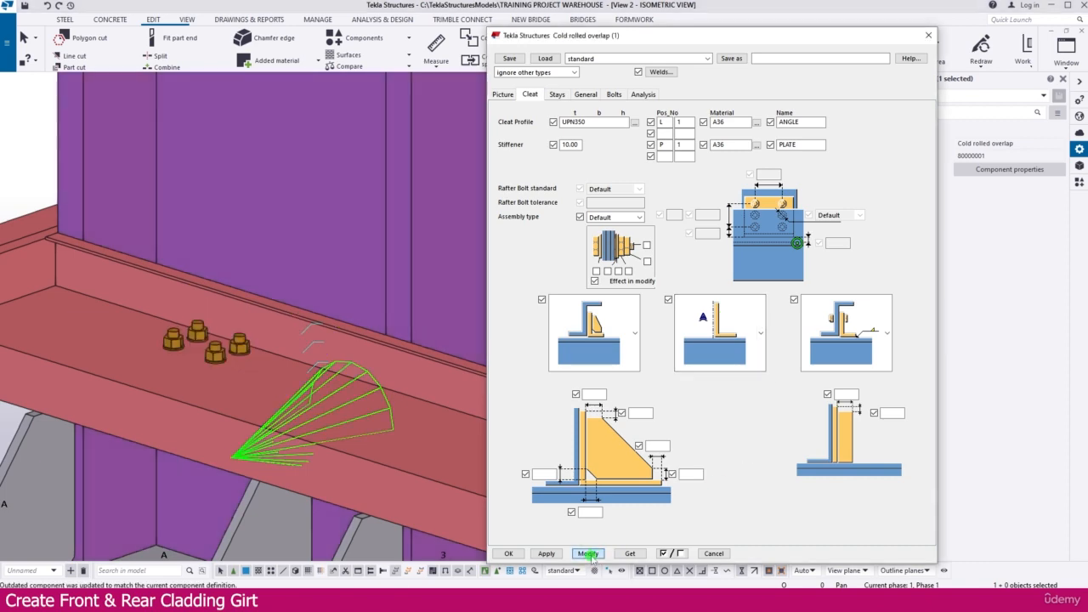
Examine the modified cleat and bolts between the corner column and the lowest front girt from several angles.
{"action": "scroll", "coordinate": [233, 340], "scroll_direction": "down", "scroll_amount": 3}
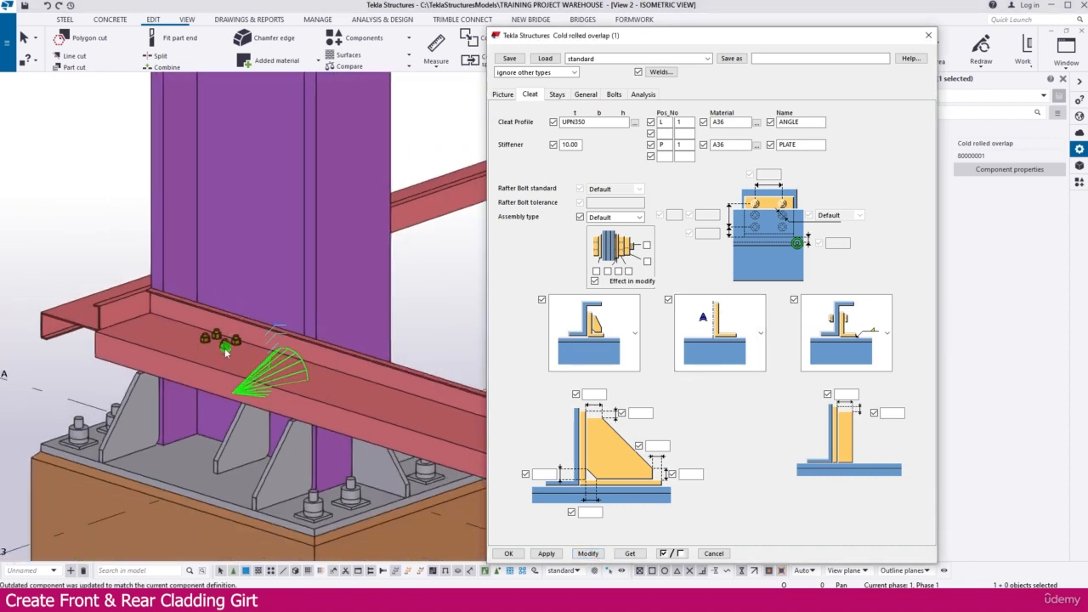
{"action": "middle_click_drag", "start_coordinate": [227, 348], "coordinate": [152, 274], "text": "ctrl"}
{"action": "scroll", "coordinate": [152, 274], "scroll_direction": "down", "scroll_amount": 5}
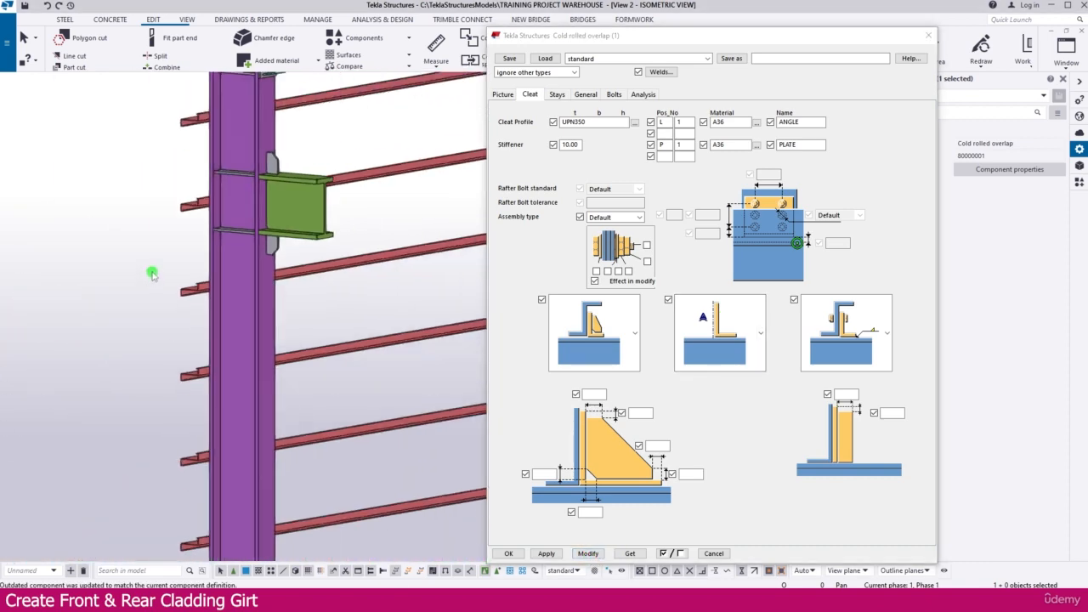
{"action": "scroll", "coordinate": [224, 396], "scroll_direction": "up", "scroll_amount": 4}
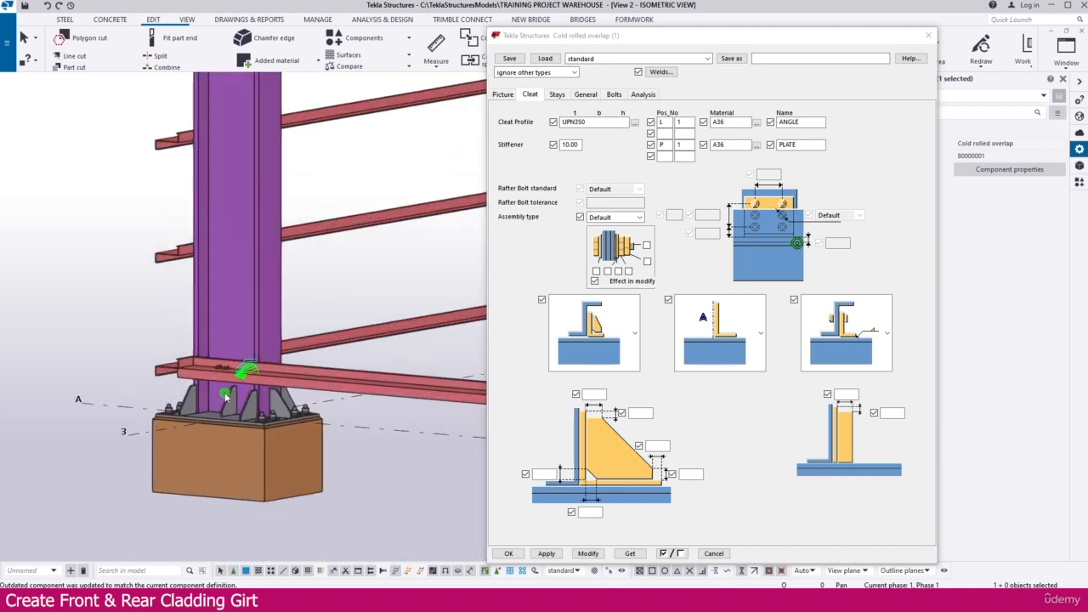
{"action": "key", "text": "v"}
{"action": "middle_click_drag", "start_coordinate": [240, 386], "coordinate": [371, 302], "text": "ctrl"}
{"action": "scroll", "coordinate": [316, 340], "scroll_direction": "up", "scroll_amount": 2}
{"action": "middle_click_drag", "start_coordinate": [316, 340], "coordinate": [72, 407], "text": "ctrl"}
{"action": "scroll", "coordinate": [291, 378], "scroll_direction": "up", "scroll_amount": 6}
{"action": "scroll", "coordinate": [107, 347], "scroll_direction": "down", "scroll_amount": 2}
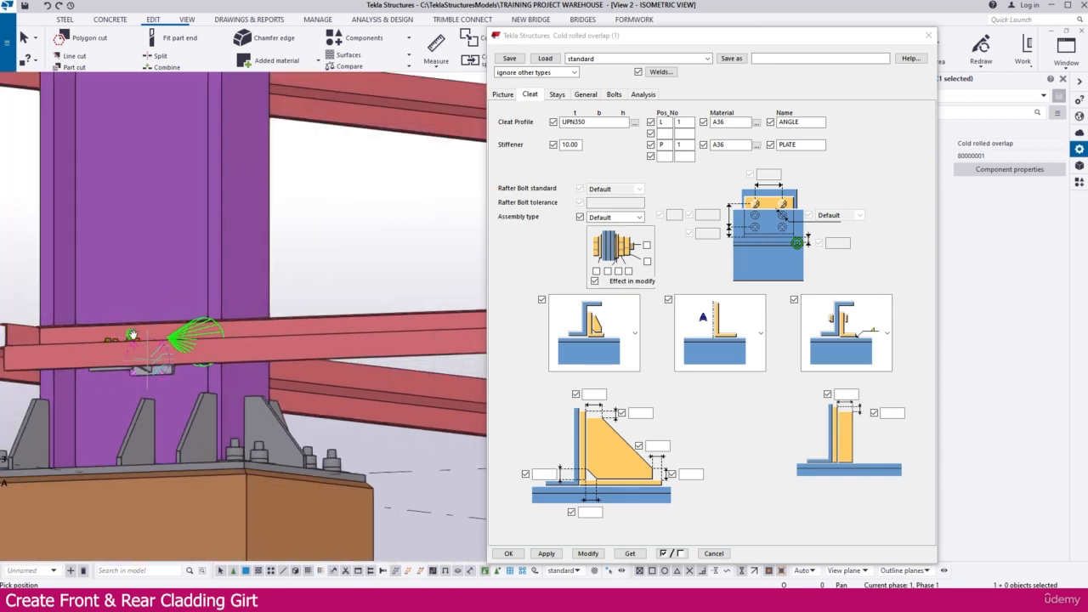
{"action": "middle_click_drag", "start_coordinate": [132, 335], "coordinate": [149, 350], "text": "ctrl"}
{"action": "scroll", "coordinate": [148, 349], "scroll_direction": "down", "scroll_amount": 2}
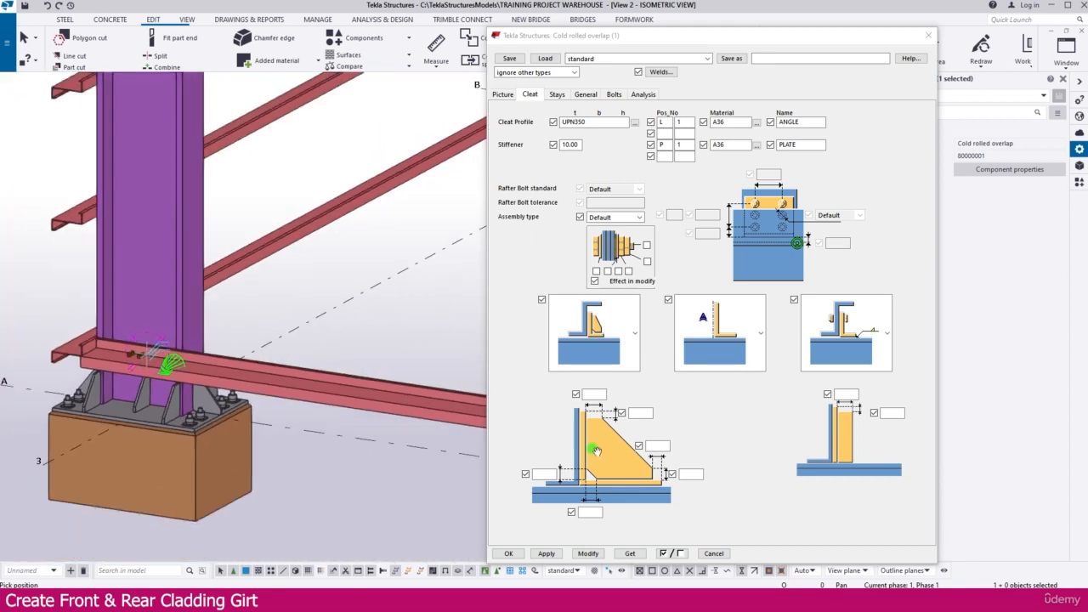
Reapply the UPN350 cleat settings to the corner column's girt connection and close its properties.
{"action": "left_click", "coordinate": [585, 553]}
{"action": "left_click", "coordinate": [549, 554]}
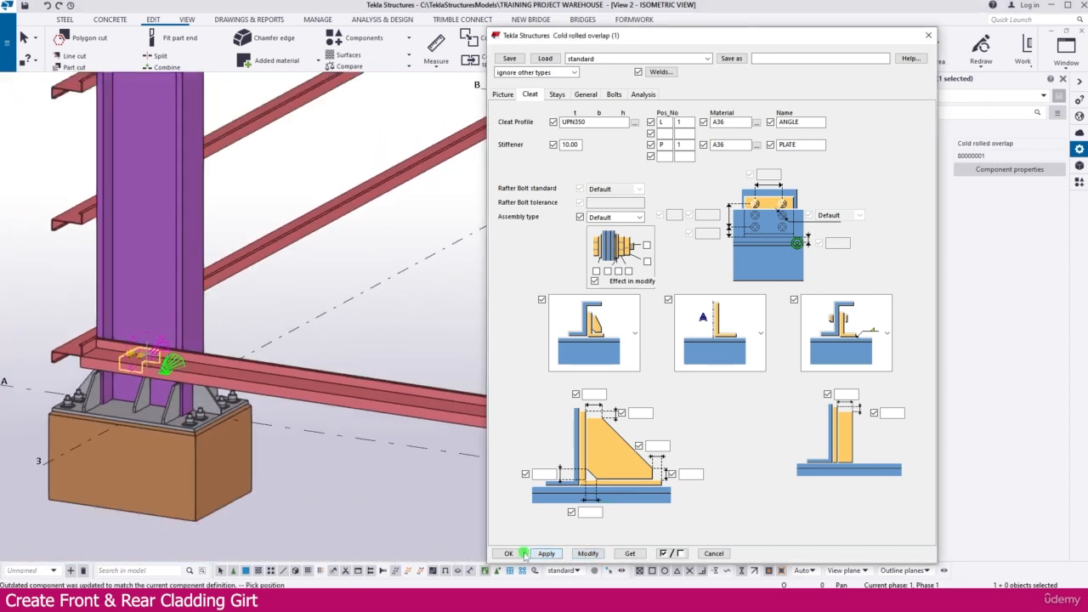
{"action": "left_click", "coordinate": [511, 553]}
Create the current Cold rolled overlap connection between the first front intermediate column from grid 3 and the lowest girt.
{"action": "scroll", "coordinate": [345, 392], "scroll_direction": "down", "scroll_amount": 4}
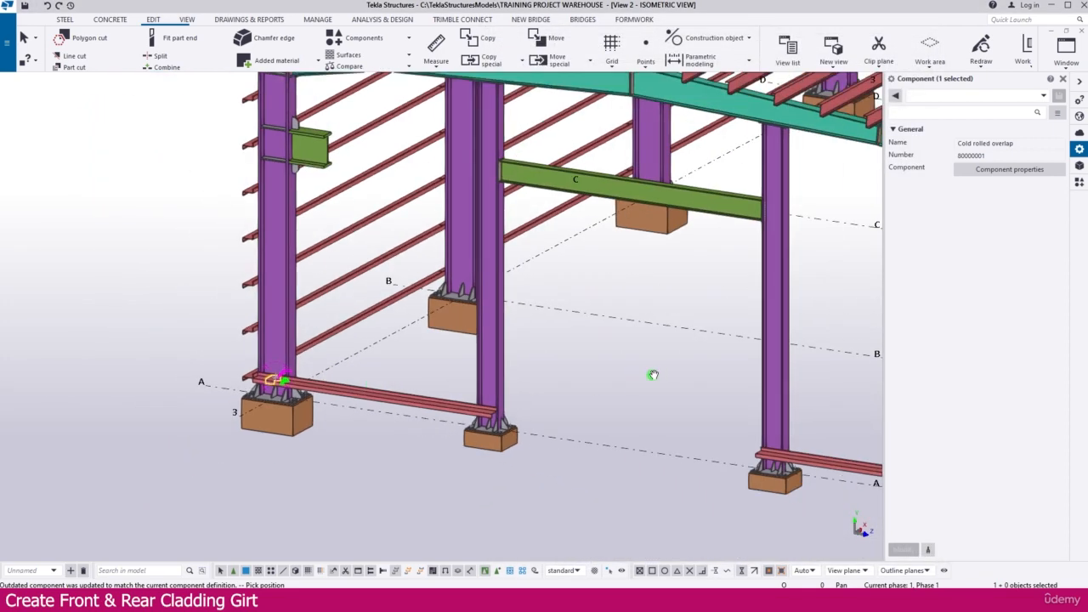
{"action": "left_click", "coordinate": [366, 38]}
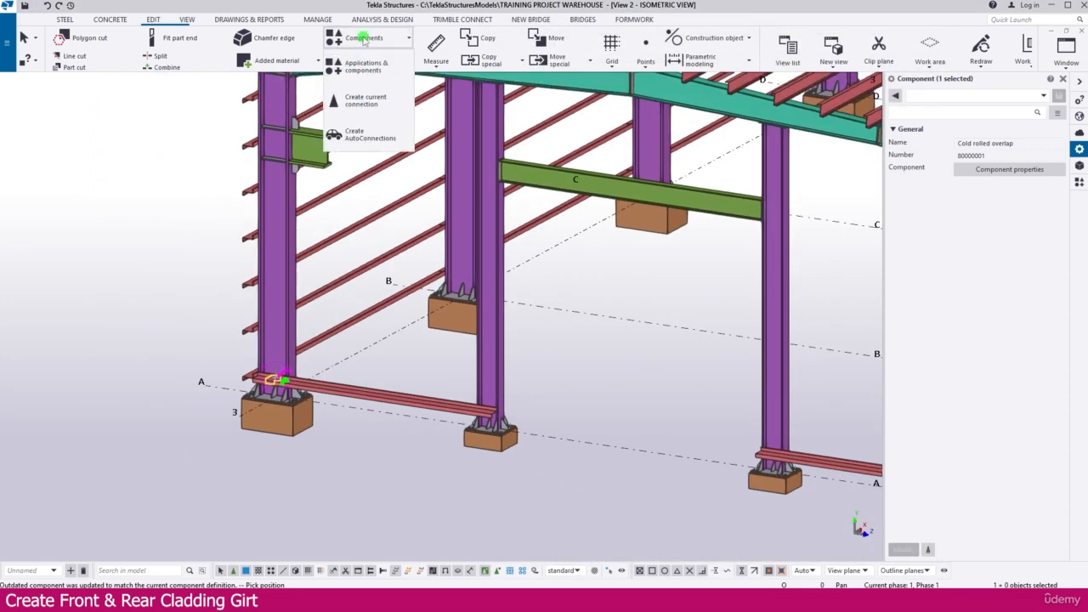
{"action": "left_click", "coordinate": [372, 106]}
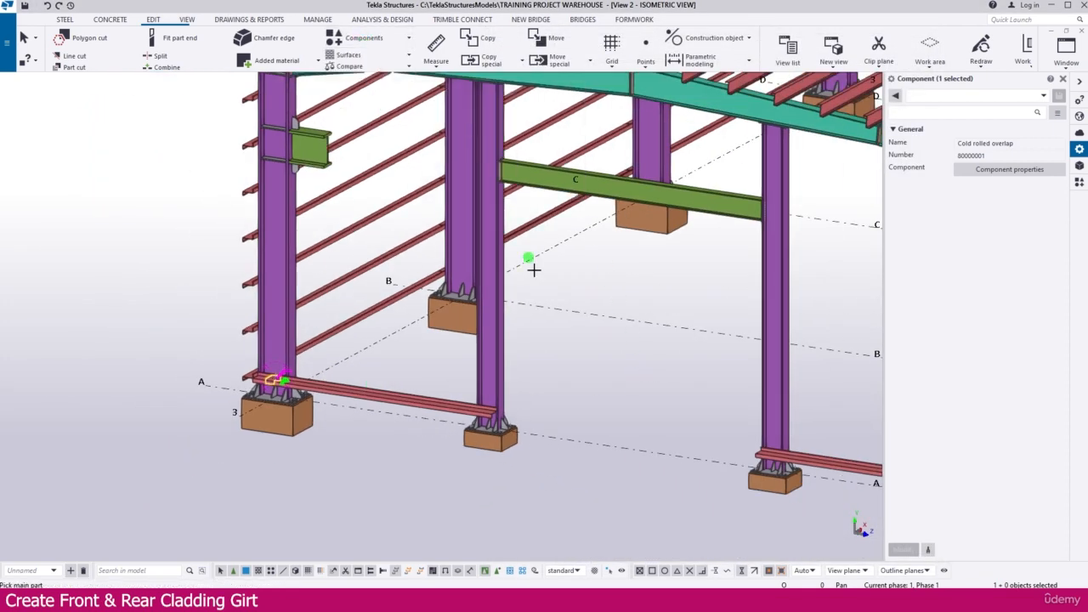
{"action": "left_click", "coordinate": [495, 386]}
{"action": "left_click", "coordinate": [448, 406]}
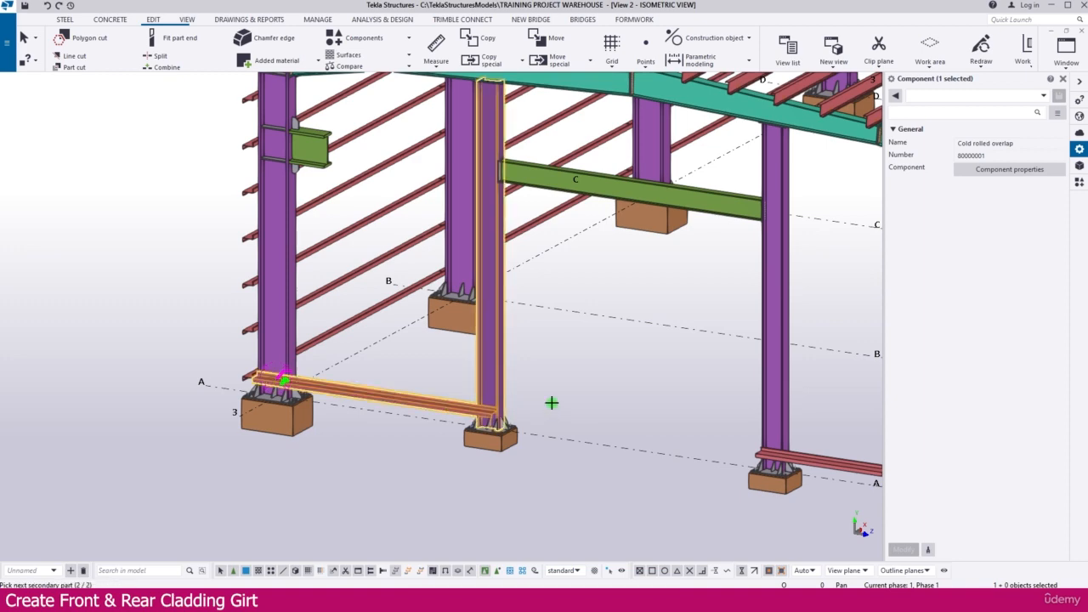
{"action": "middle_click", "coordinate": [552, 402]}
Create the same overlap connection between the intermediate column just before grid 2, across the opening, and its lowest girt.
{"action": "scroll", "coordinate": [639, 415], "scroll_direction": "up", "scroll_amount": 3}
{"action": "left_click", "coordinate": [599, 272]}
{"action": "left_click", "coordinate": [638, 441]}
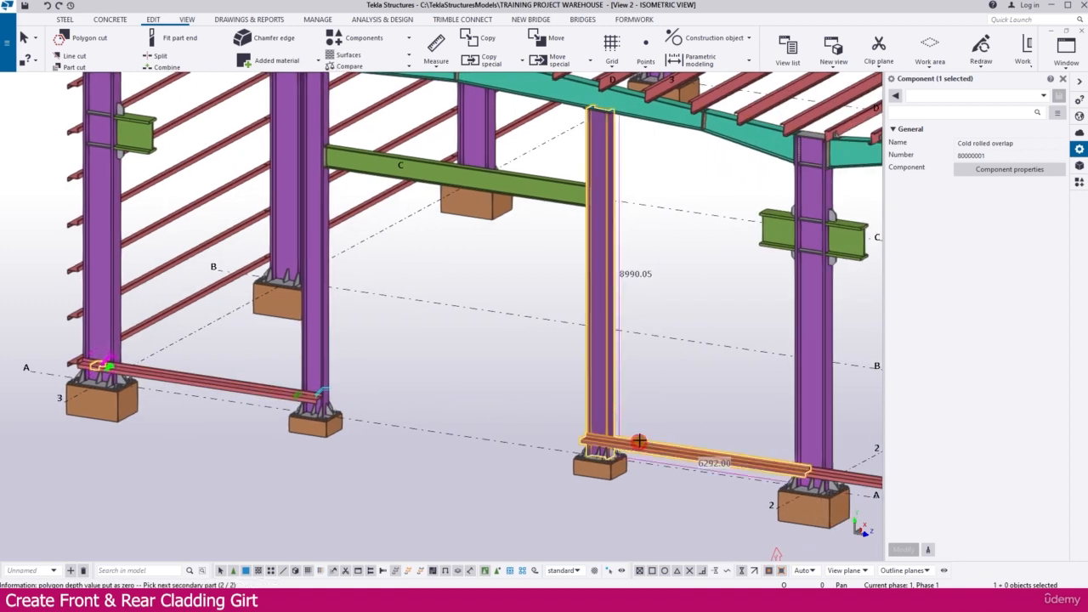
{"action": "middle_click", "coordinate": [645, 421]}
Connect the grid A-2 column to the two lowest front girts that meet at it with the current overlap connection.
{"action": "middle_click_drag", "start_coordinate": [704, 418], "coordinate": [553, 413]}
{"action": "left_click", "coordinate": [583, 401]}
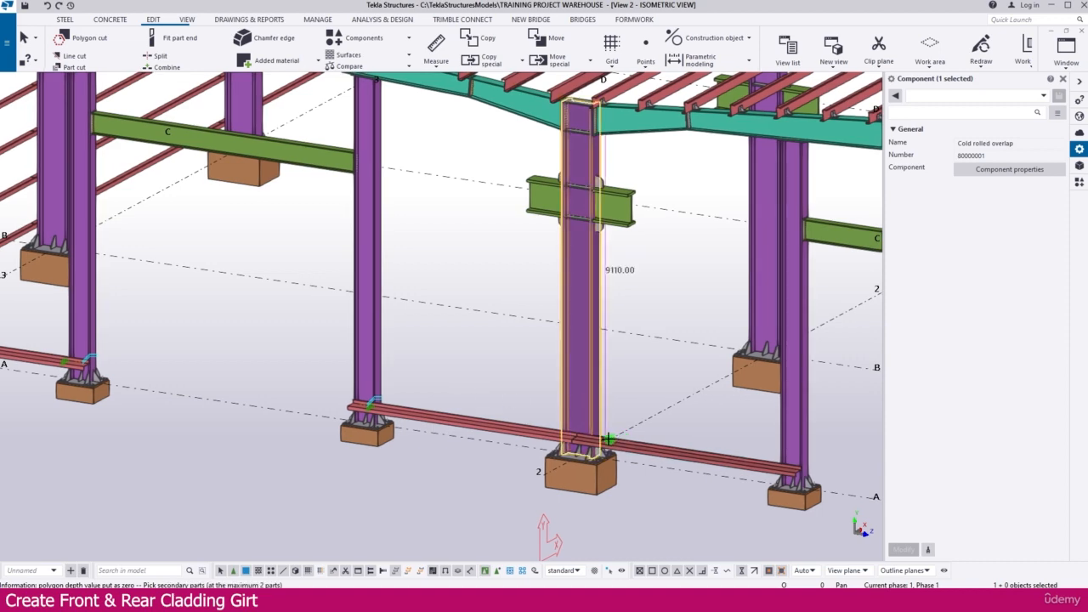
{"action": "scroll", "coordinate": [609, 438], "scroll_direction": "up", "scroll_amount": 2}
{"action": "left_click", "coordinate": [510, 432]}
{"action": "left_click", "coordinate": [626, 444]}
{"action": "scroll", "coordinate": [582, 389], "scroll_direction": "up", "scroll_amount": 2}
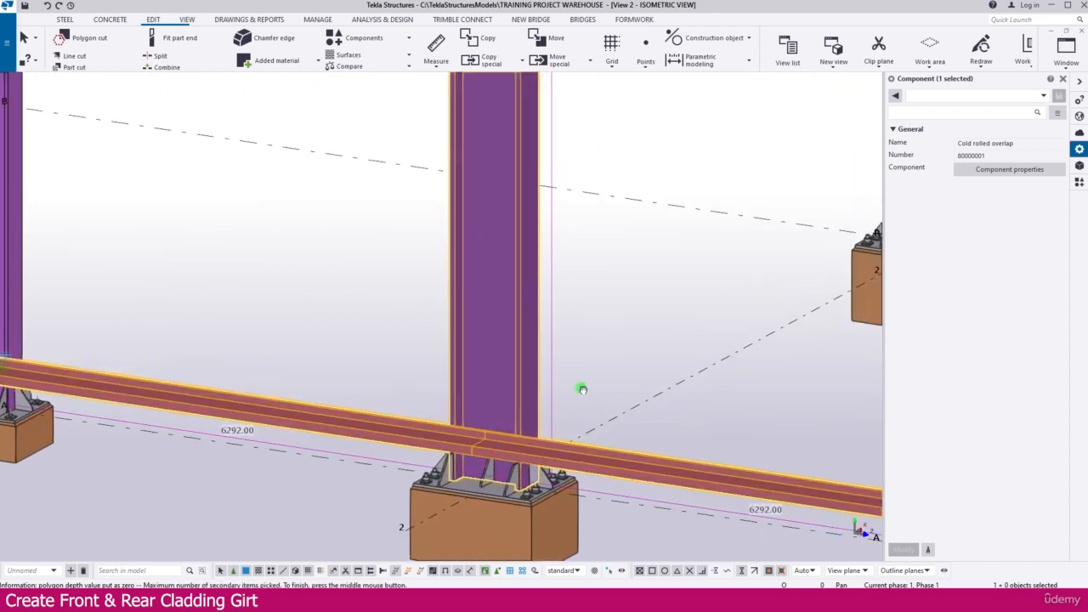
{"action": "middle_click_drag", "start_coordinate": [583, 390], "coordinate": [562, 396]}
{"action": "middle_click", "coordinate": [562, 395]}
{"action": "scroll", "coordinate": [557, 399], "scroll_direction": "down", "scroll_amount": 3}
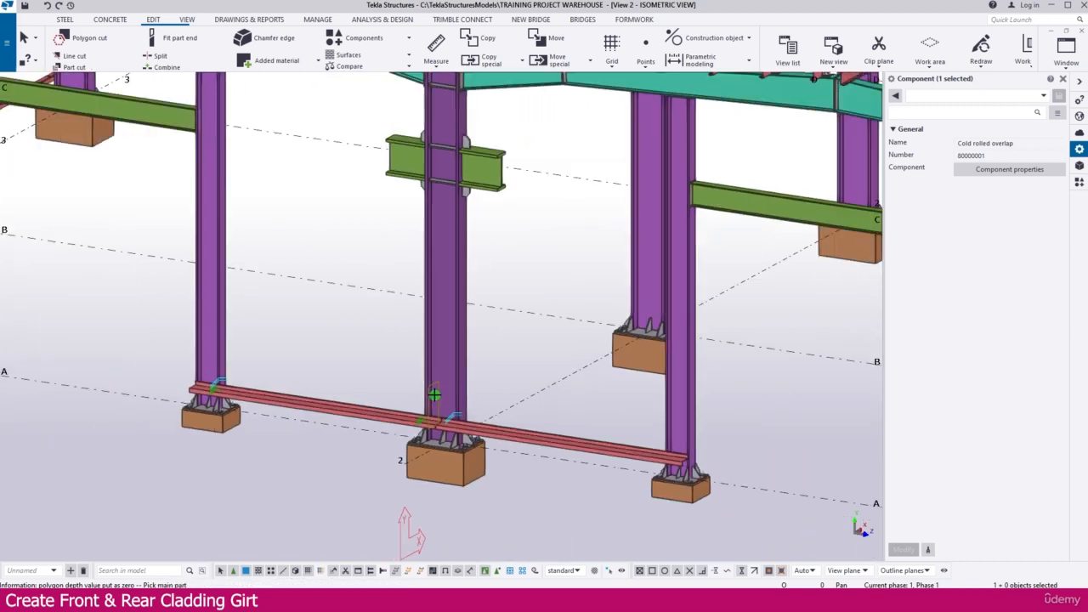
Create the overlap connection between the first intermediate column from grid 2 towards grid 1 and its lowest girt.
{"action": "scroll", "coordinate": [579, 422], "scroll_direction": "up", "scroll_amount": 2}
{"action": "left_click", "coordinate": [580, 423]}
{"action": "left_click", "coordinate": [565, 439]}
{"action": "middle_click", "coordinate": [653, 438]}
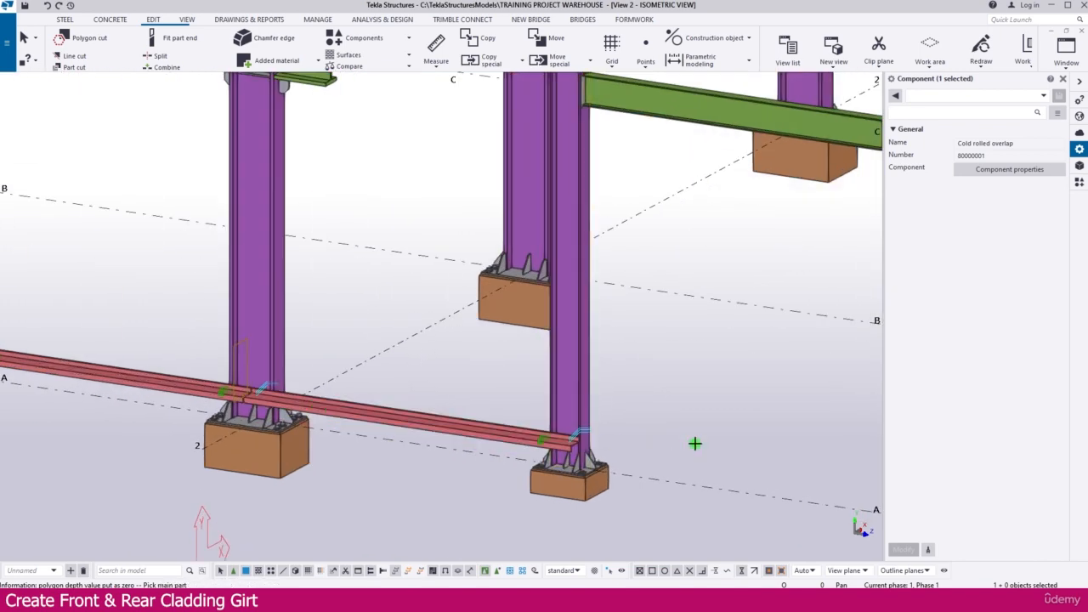
Connect the intermediate column between the second opening and grid 1 to its lowest girt with the overlap connection.
{"action": "middle_click_drag", "start_coordinate": [825, 465], "coordinate": [505, 440]}
{"action": "middle_click_drag", "start_coordinate": [682, 463], "coordinate": [369, 381]}
{"action": "left_click", "coordinate": [602, 442]}
{"action": "left_click", "coordinate": [620, 456]}
{"action": "middle_click", "coordinate": [620, 456]}
Create the overlap connection between the grid A-1 corner column and the adjoining lowest front girt.
{"action": "left_click", "coordinate": [562, 422]}
{"action": "left_click", "coordinate": [570, 446]}
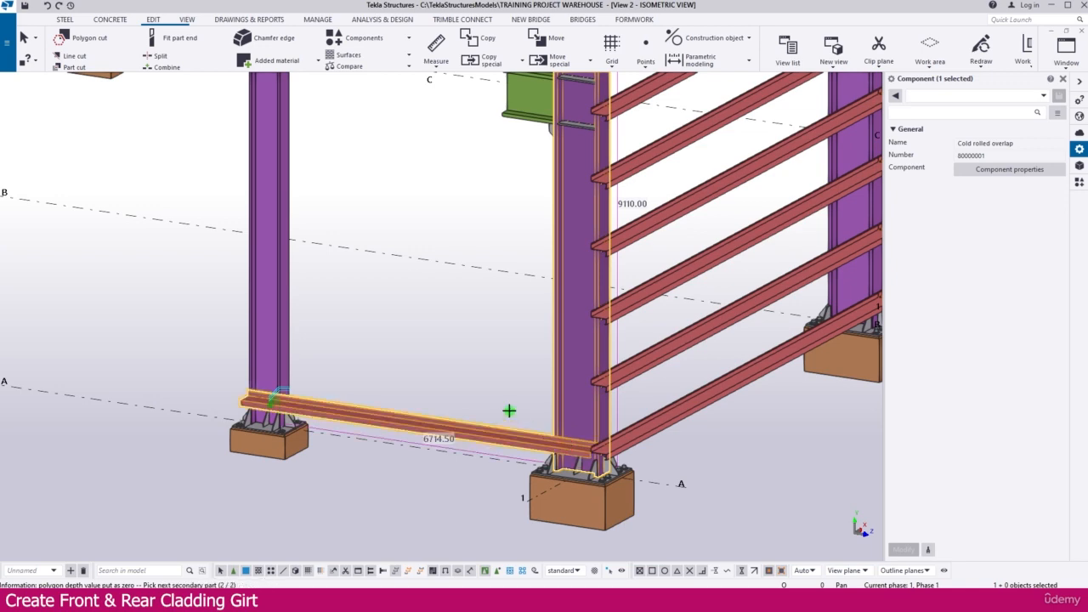
{"action": "middle_click", "coordinate": [508, 411]}
{"action": "scroll", "coordinate": [594, 460], "scroll_direction": "up", "scroll_amount": 2}
{"action": "scroll", "coordinate": [593, 460], "scroll_direction": "down", "scroll_amount": 5}
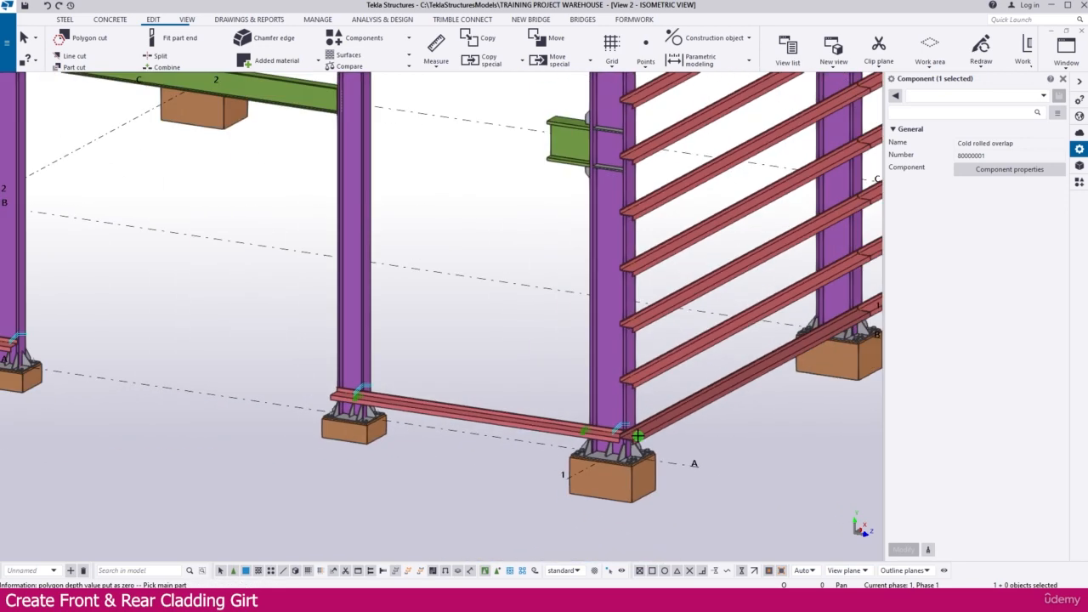
Select all four lowest girt segments along grid A between grids 1 and 3.
{"action": "scroll", "coordinate": [565, 422], "scroll_direction": "down", "scroll_amount": 3}
{"action": "middle_click_drag", "start_coordinate": [285, 393], "coordinate": [335, 396]}
{"action": "scroll", "coordinate": [611, 436], "scroll_direction": "up", "scroll_amount": 3}
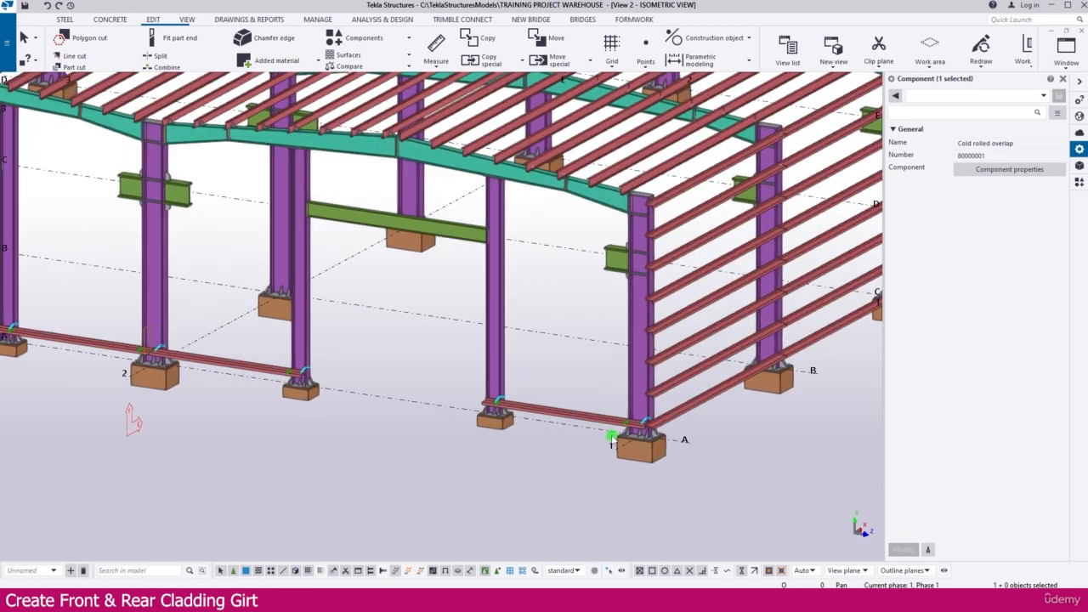
{"action": "left_click", "coordinate": [567, 417]}
{"action": "scroll", "coordinate": [566, 417], "scroll_direction": "down", "scroll_amount": 4}
{"action": "left_click", "coordinate": [464, 415], "text": "ctrl"}
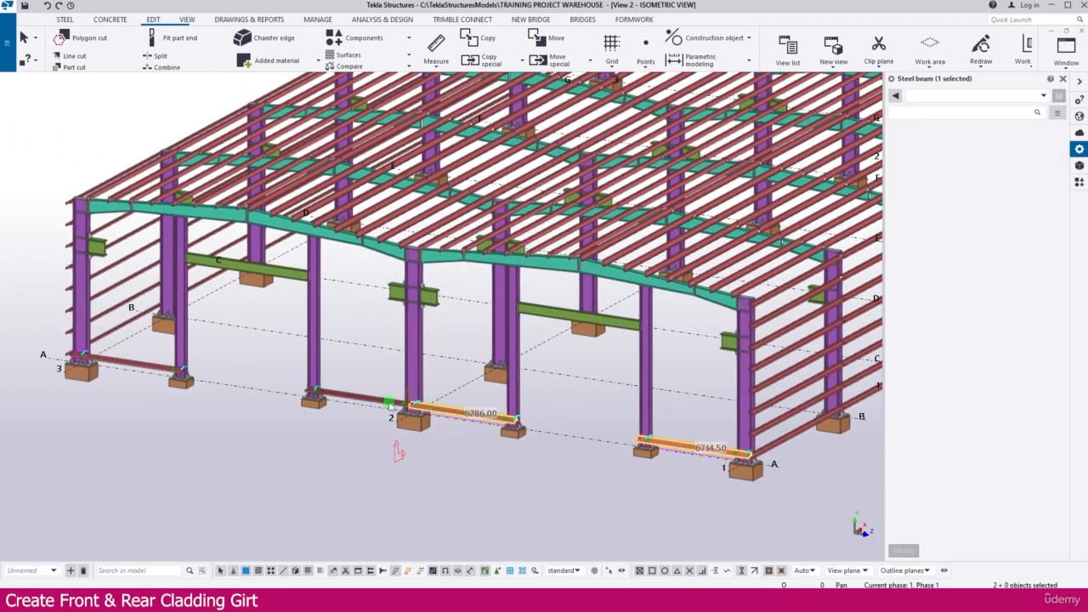
{"action": "left_click", "coordinate": [324, 396], "text": "ctrl"}
{"action": "left_click", "coordinate": [140, 362], "text": "ctrl"}
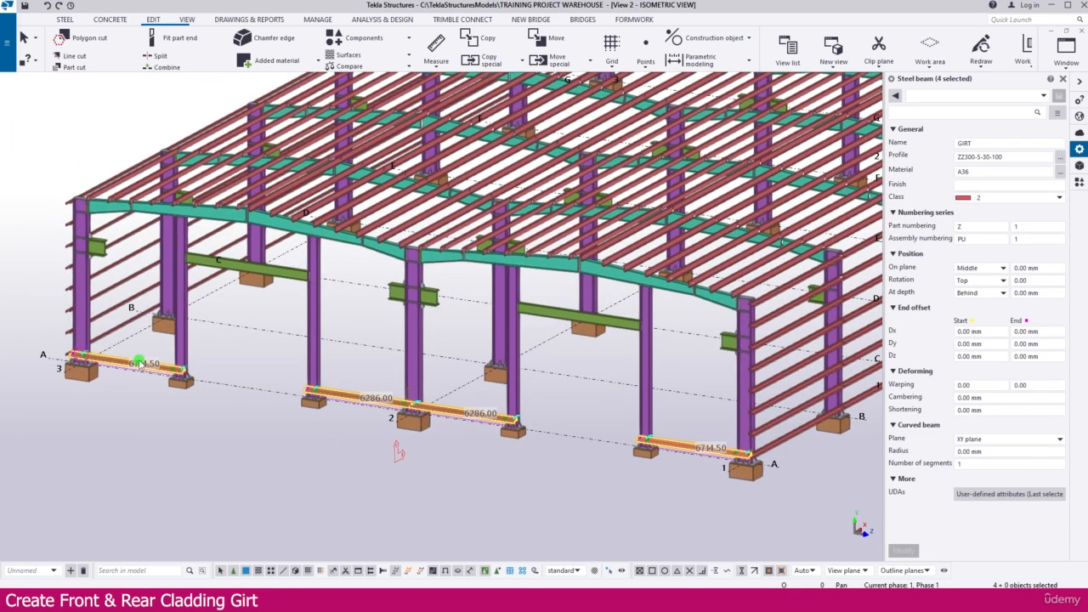
{"action": "scroll", "coordinate": [421, 464], "scroll_direction": "up", "scroll_amount": 5}
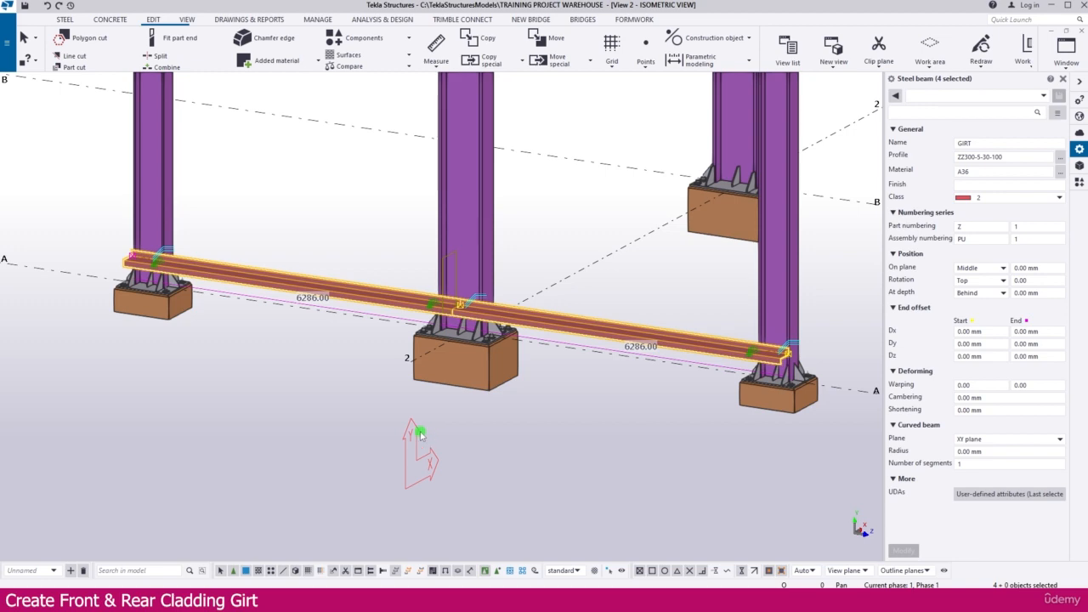
{"action": "scroll", "coordinate": [390, 421], "scroll_direction": "down", "scroll_amount": 5}
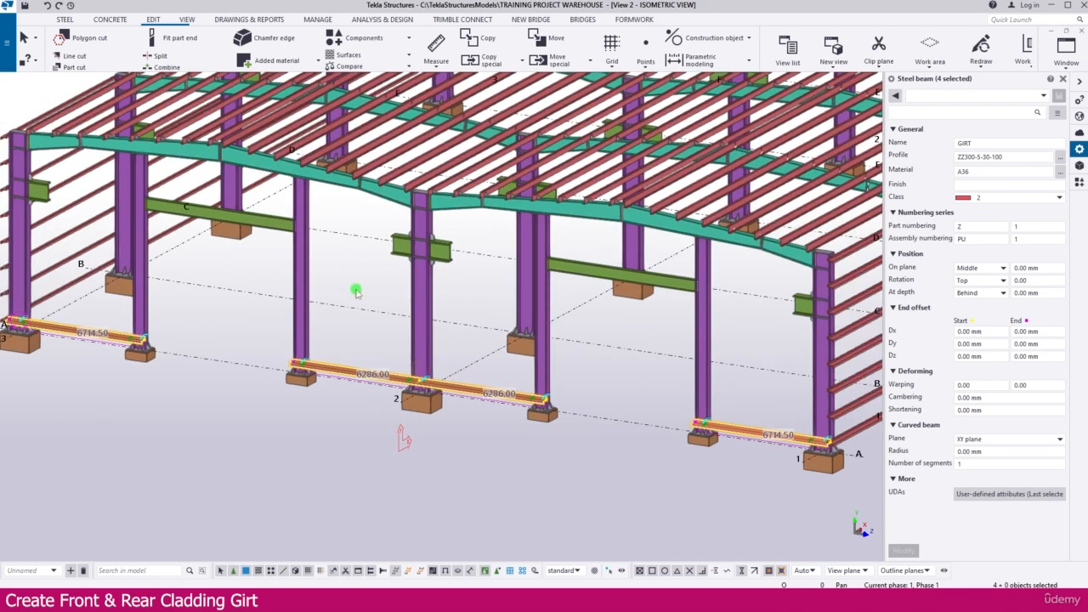
{"action": "right_click", "coordinate": [356, 290]}
{"action": "mouse_move", "coordinate": [400, 324]}
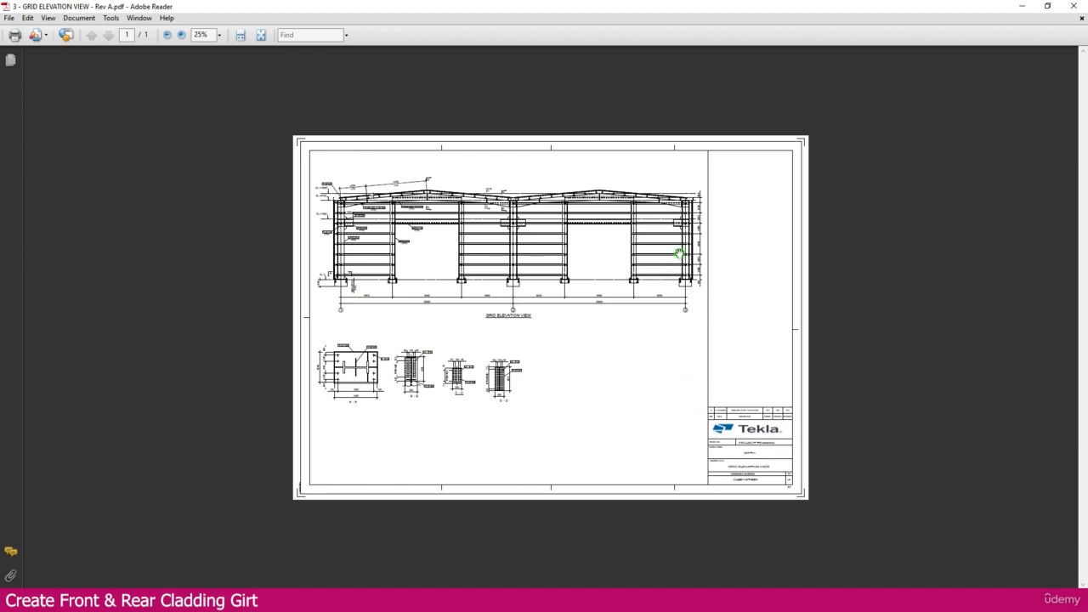
Check the vertical girt spacing in the grid elevation drawing in Adobe Reader and return to Tekla Structures.
{"action": "scroll", "coordinate": [680, 253], "scroll_direction": "up", "scroll_amount": 4, "text": "ctrl"}
{"action": "scroll", "coordinate": [692, 238], "scroll_direction": "up", "scroll_amount": 1}
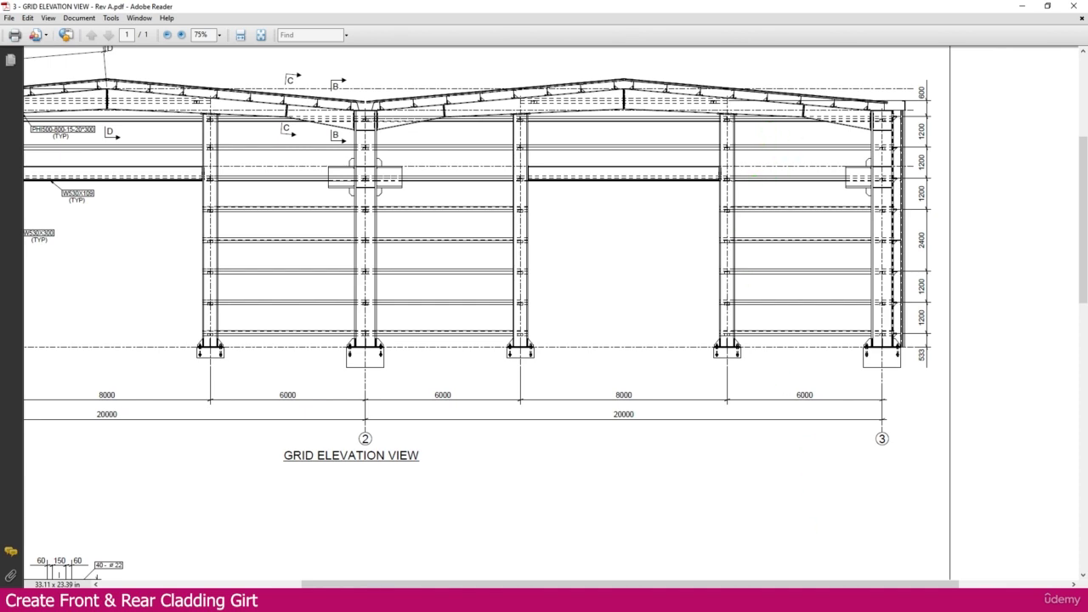
{"action": "mouse_move", "coordinate": [627, 600]}
{"action": "left_click", "coordinate": [677, 548]}
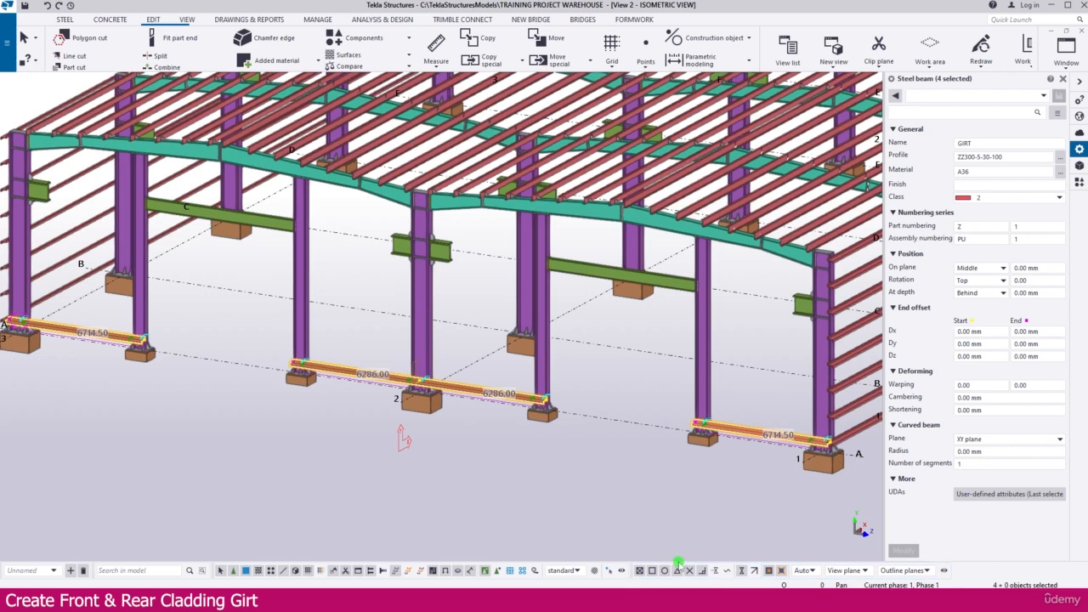
Copy the four selected girts linearly upward with dY 1200 mm and 6 copies, and review the front elevation.
{"action": "right_click", "coordinate": [576, 359]}
{"action": "mouse_move", "coordinate": [619, 96]}
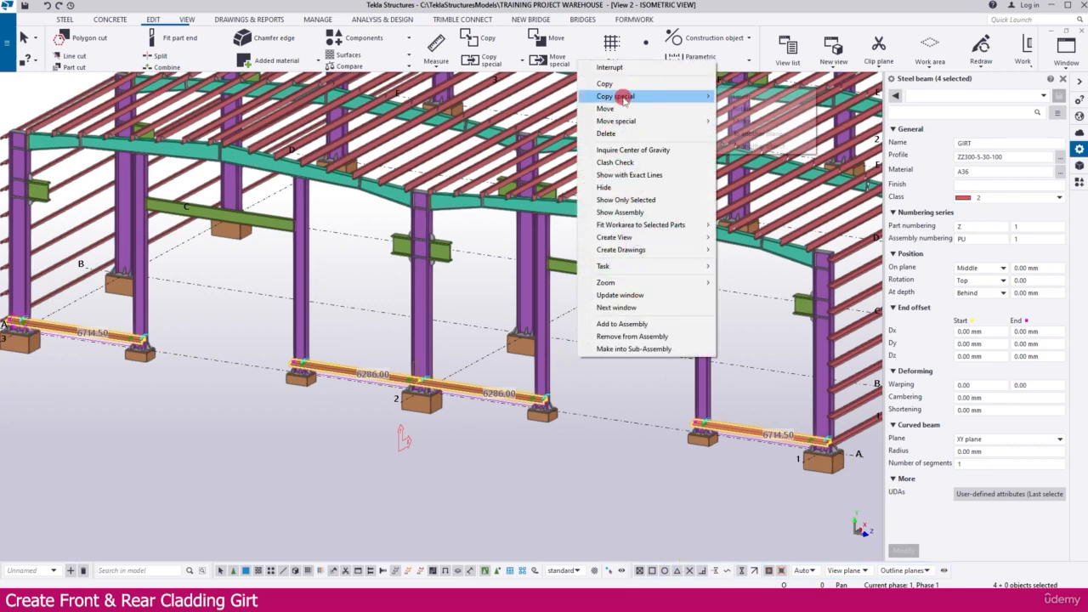
{"action": "left_click", "coordinate": [744, 96]}
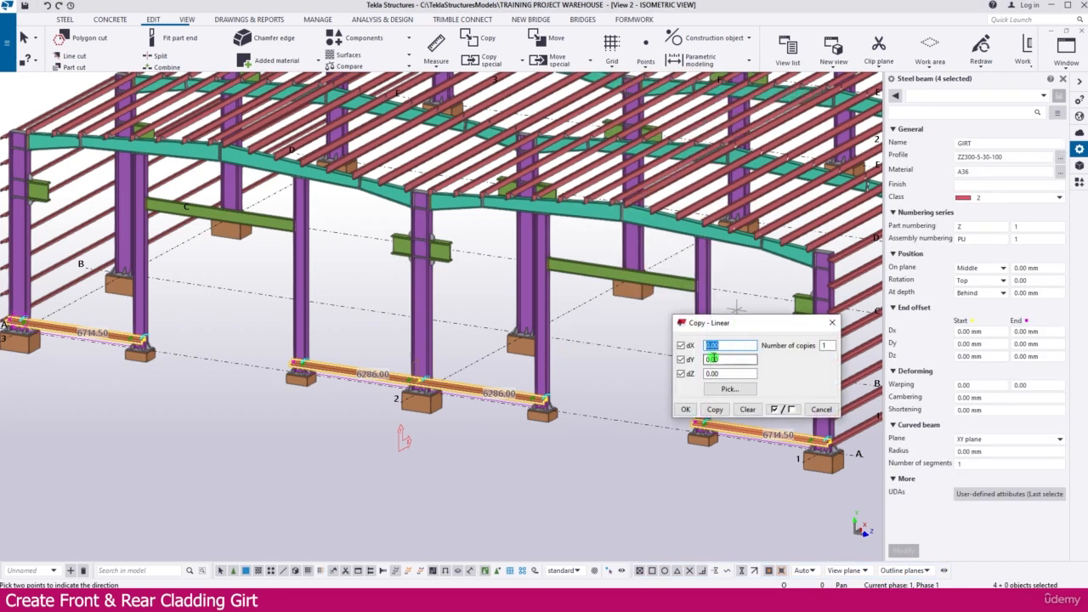
{"action": "key", "text": "Tab"}
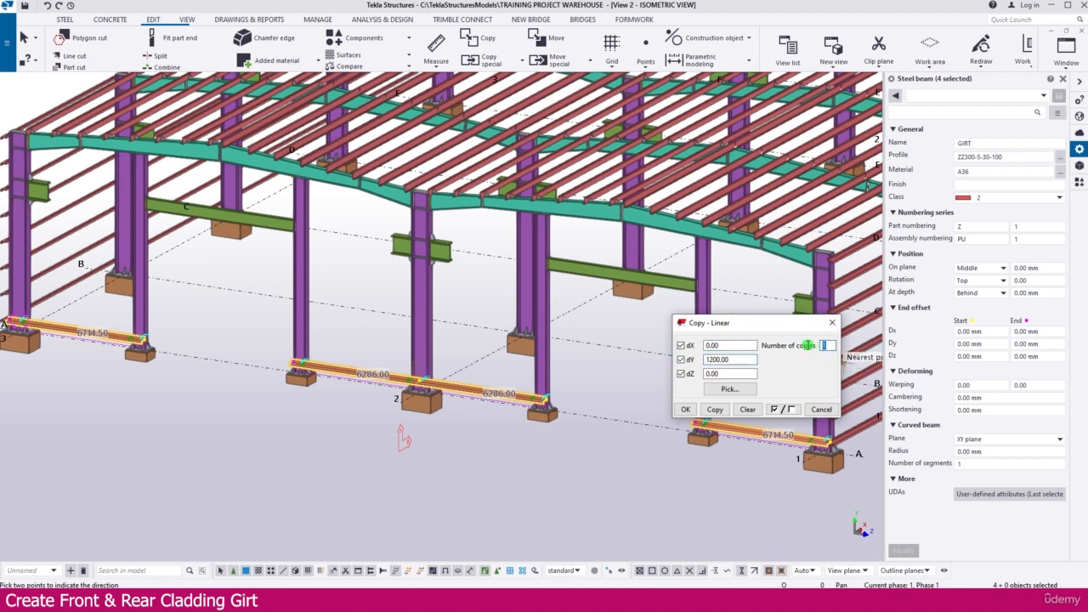
{"action": "left_click", "coordinate": [716, 408]}
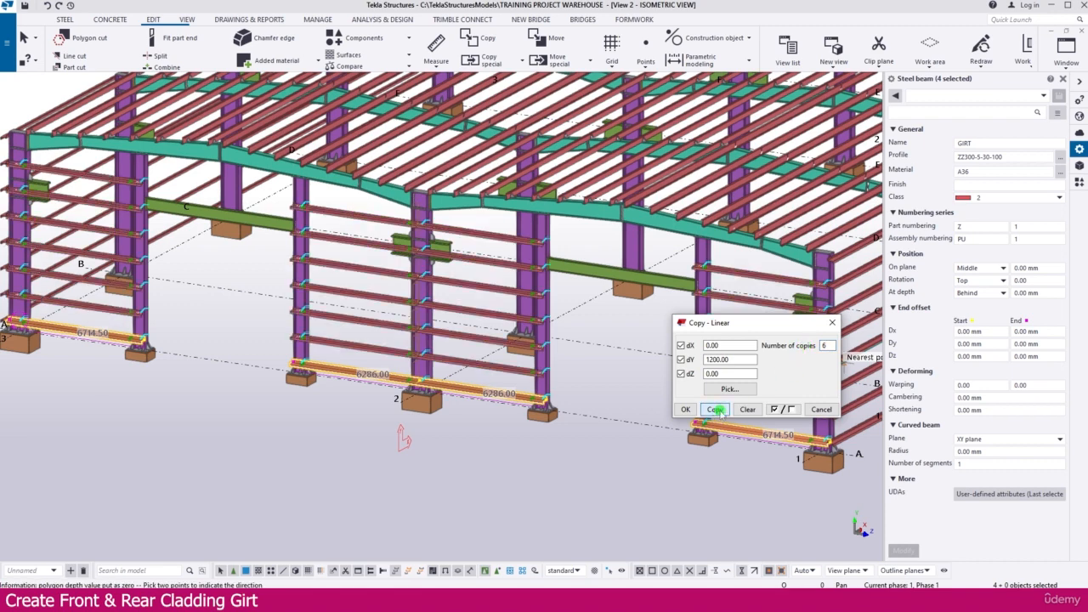
{"action": "middle_click_drag", "start_coordinate": [286, 252], "coordinate": [253, 311]}
{"action": "scroll", "coordinate": [254, 311], "scroll_direction": "down", "scroll_amount": 2}
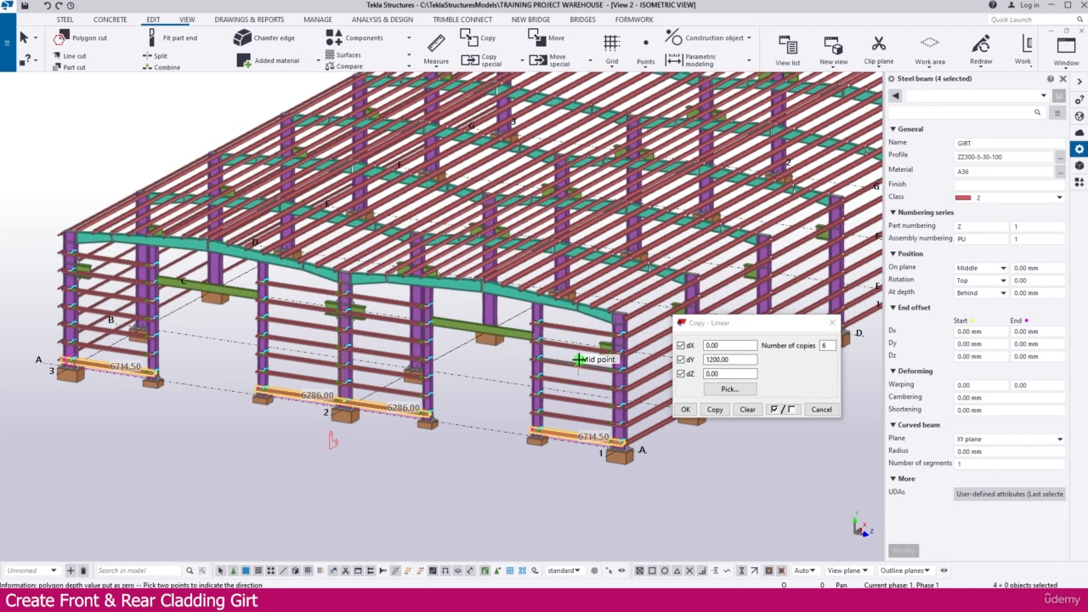
{"action": "scroll", "coordinate": [324, 292], "scroll_direction": "up", "scroll_amount": 2}
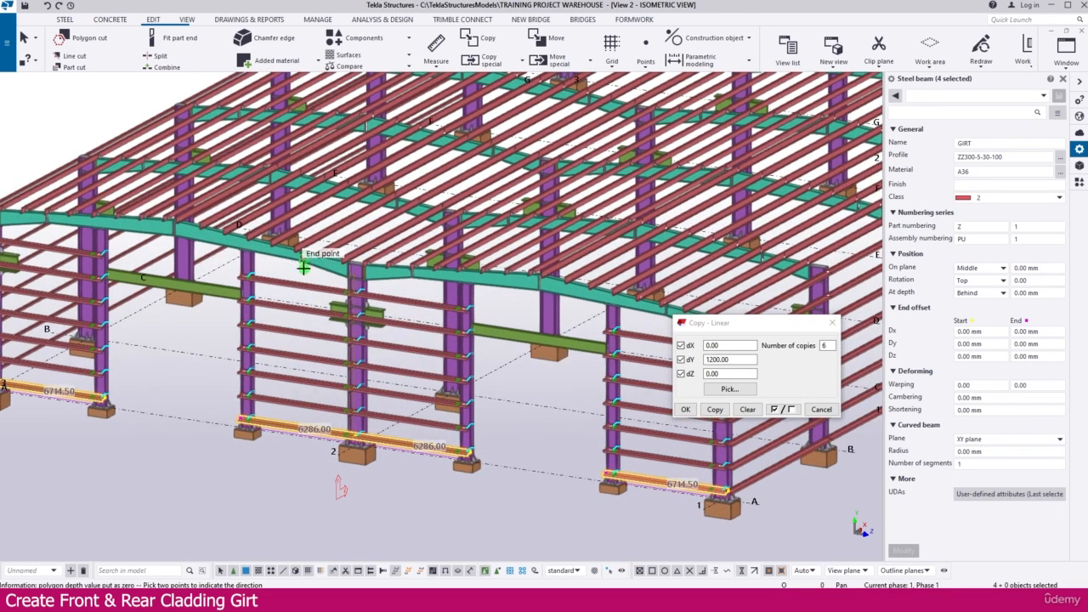
{"action": "middle_click_drag", "start_coordinate": [419, 299], "coordinate": [401, 312]}
{"action": "scroll", "coordinate": [401, 311], "scroll_direction": "down", "scroll_amount": 2}
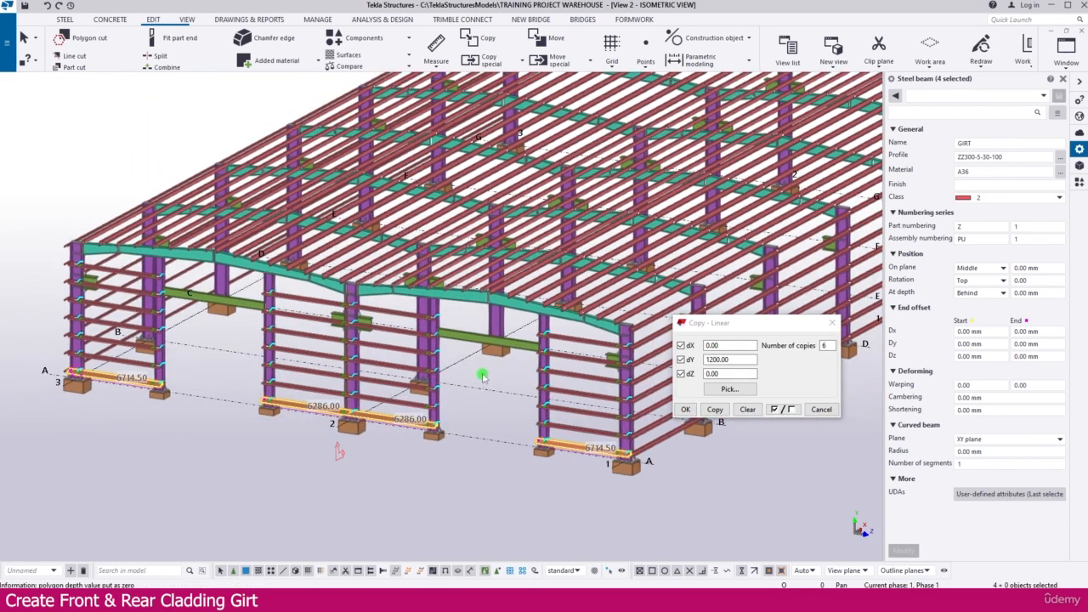
{"action": "scroll", "coordinate": [133, 278], "scroll_direction": "up", "scroll_amount": 2}
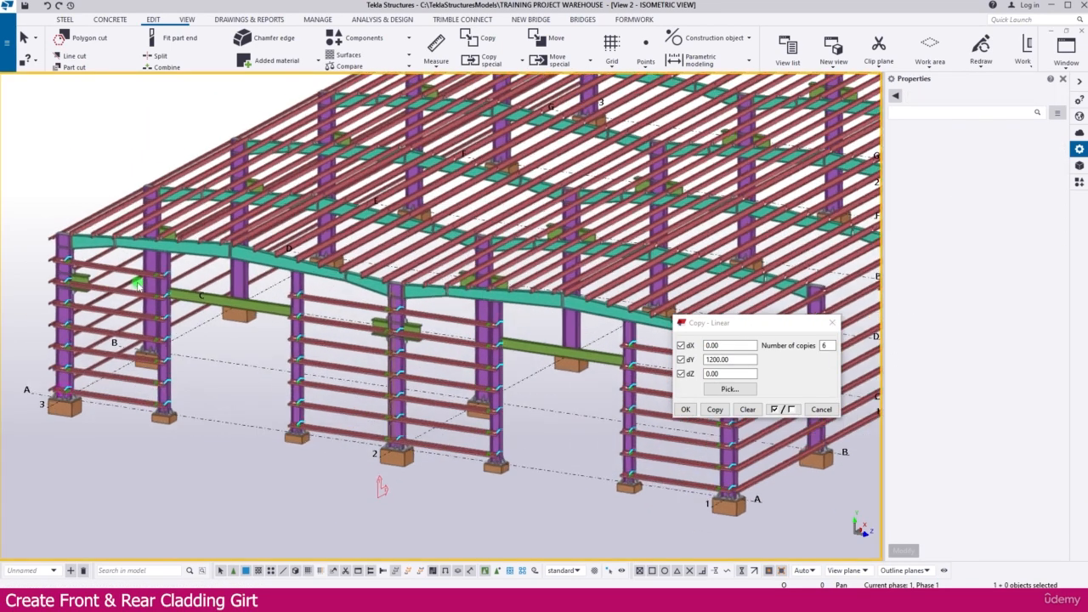
Copy the four topmost front girts linearly once more with dY 1100 mm and 1 copy.
{"action": "left_click", "coordinate": [128, 269]}
{"action": "middle_click_drag", "start_coordinate": [384, 319], "coordinate": [331, 315]}
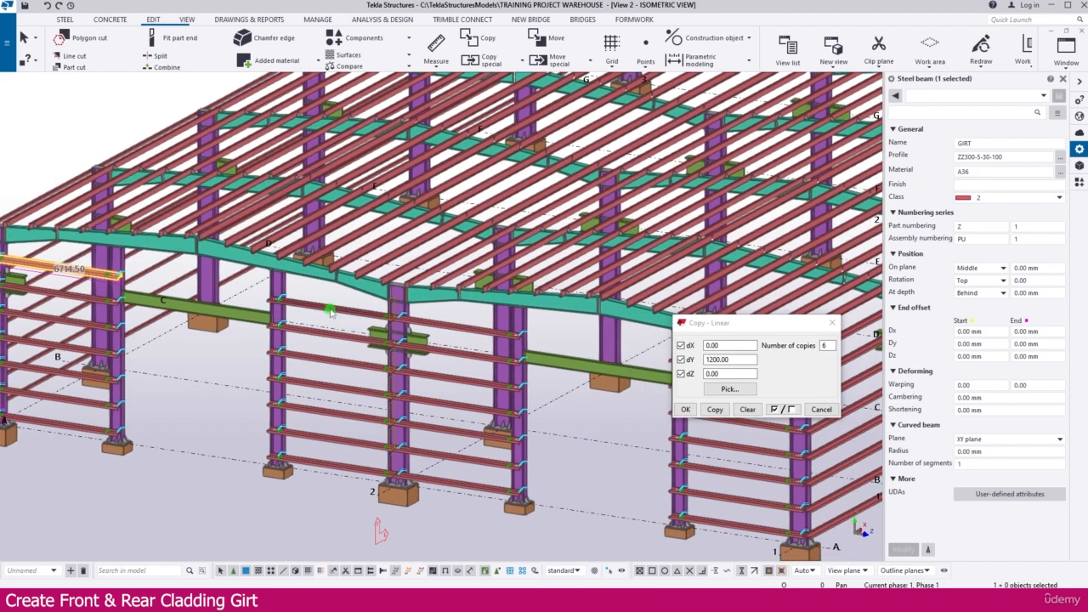
{"action": "left_click", "coordinate": [331, 310], "text": "ctrl"}
{"action": "left_click", "coordinate": [450, 326], "text": "ctrl"}
{"action": "middle_click_drag", "start_coordinate": [502, 344], "coordinate": [333, 330]}
{"action": "left_click", "coordinate": [551, 352], "text": "ctrl"}
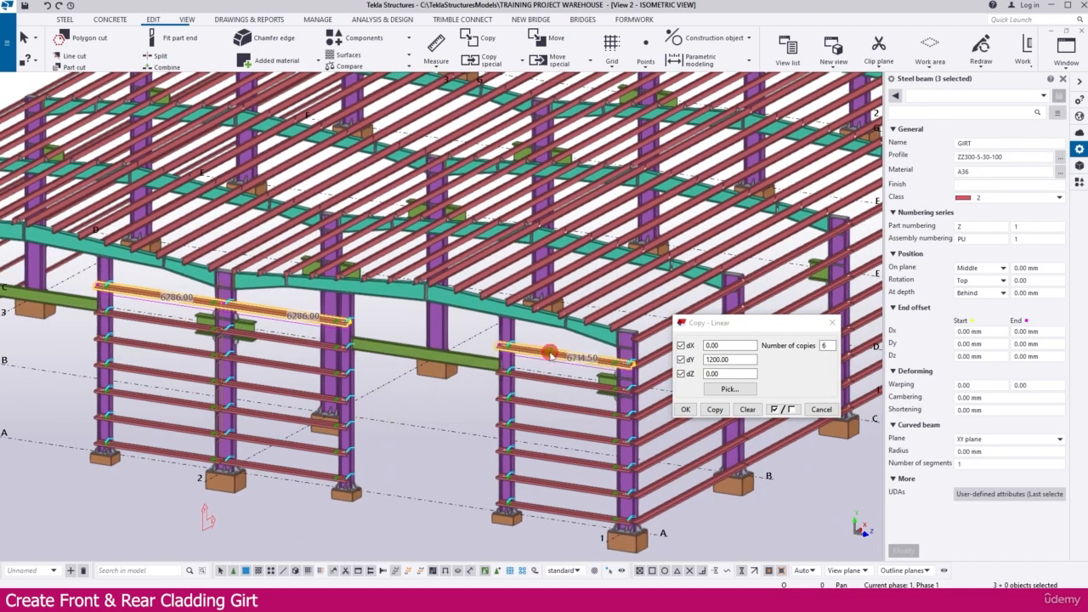
{"action": "scroll", "coordinate": [554, 364], "scroll_direction": "down", "scroll_amount": 1}
{"action": "left_click", "coordinate": [680, 360]}
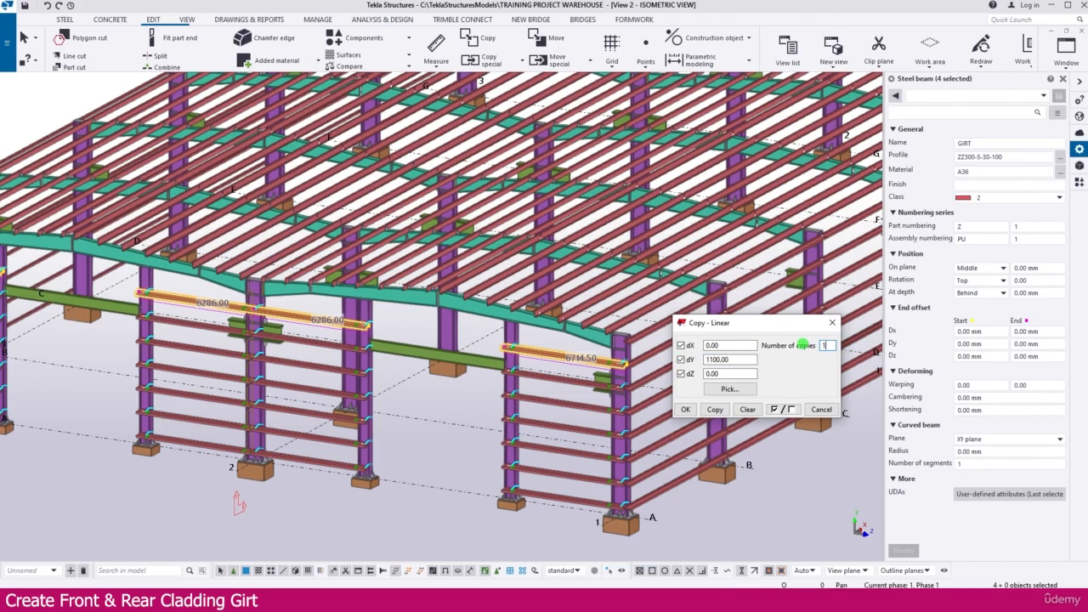
{"action": "left_click", "coordinate": [716, 410]}
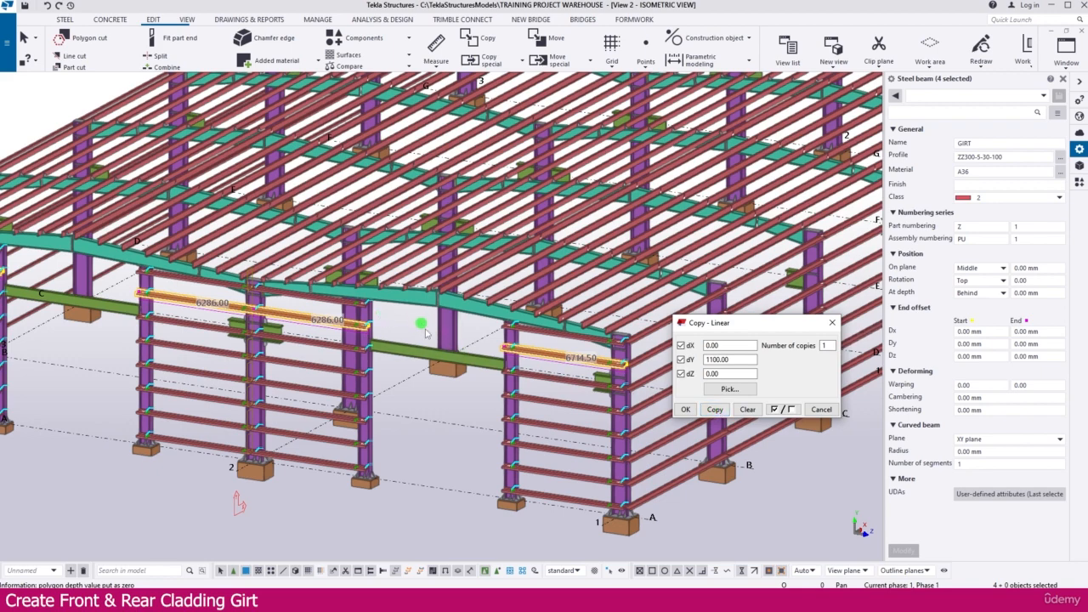
{"action": "scroll", "coordinate": [427, 333], "scroll_direction": "up", "scroll_amount": 4}
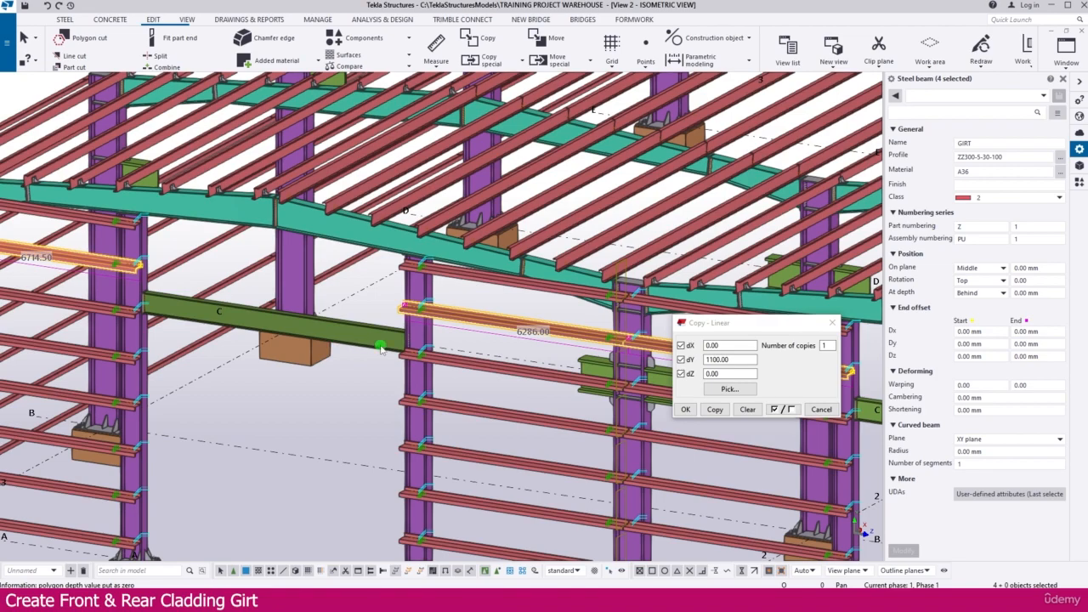
Select the front girt segment level with the green portal beam, between the corner column and the door-opening column.
{"action": "scroll", "coordinate": [381, 349], "scroll_direction": "down", "scroll_amount": 2}
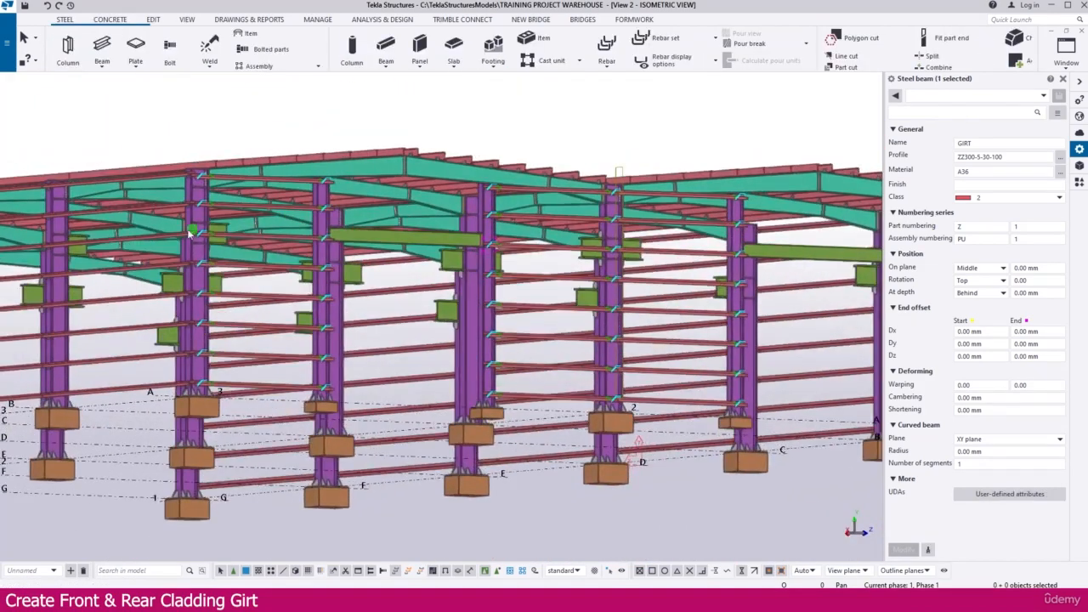
{"action": "scroll", "coordinate": [213, 231], "scroll_direction": "up", "scroll_amount": 5}
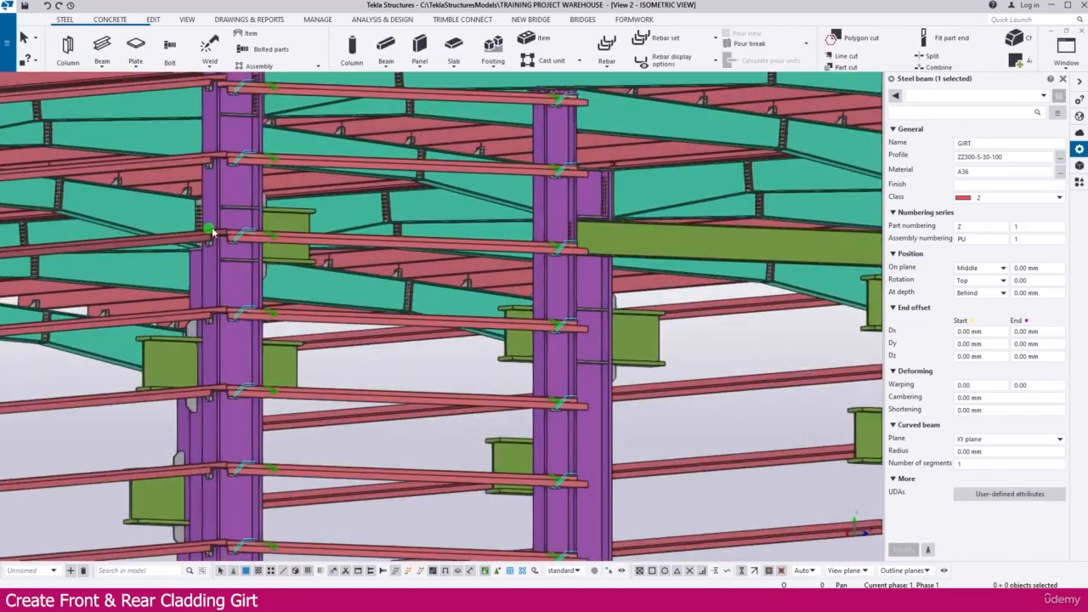
{"action": "scroll", "coordinate": [213, 231], "scroll_direction": "up", "scroll_amount": 6}
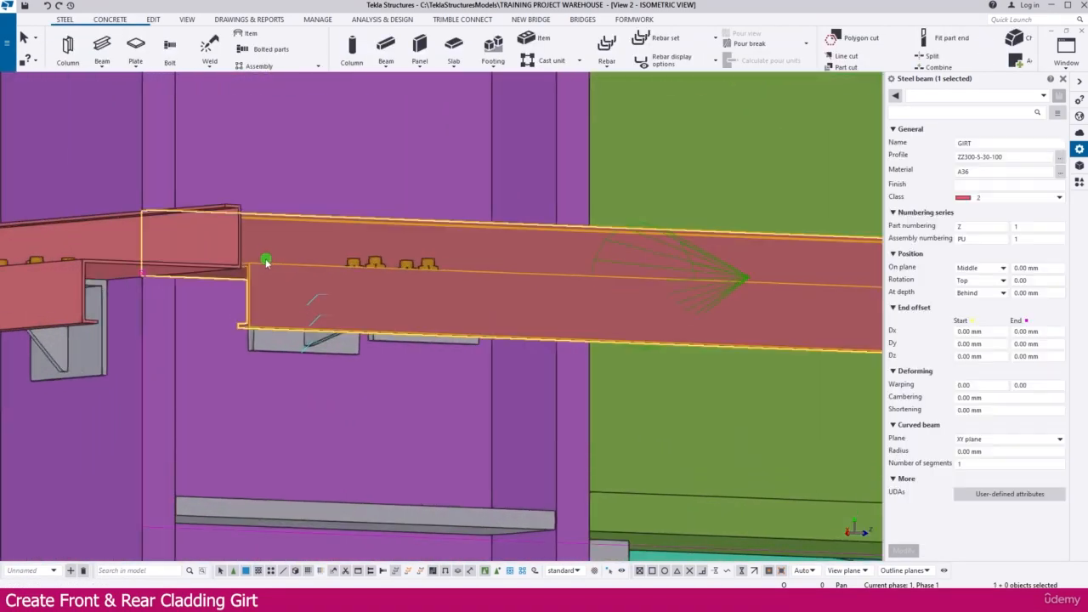
{"action": "middle_click_drag", "start_coordinate": [260, 258], "coordinate": [327, 351]}
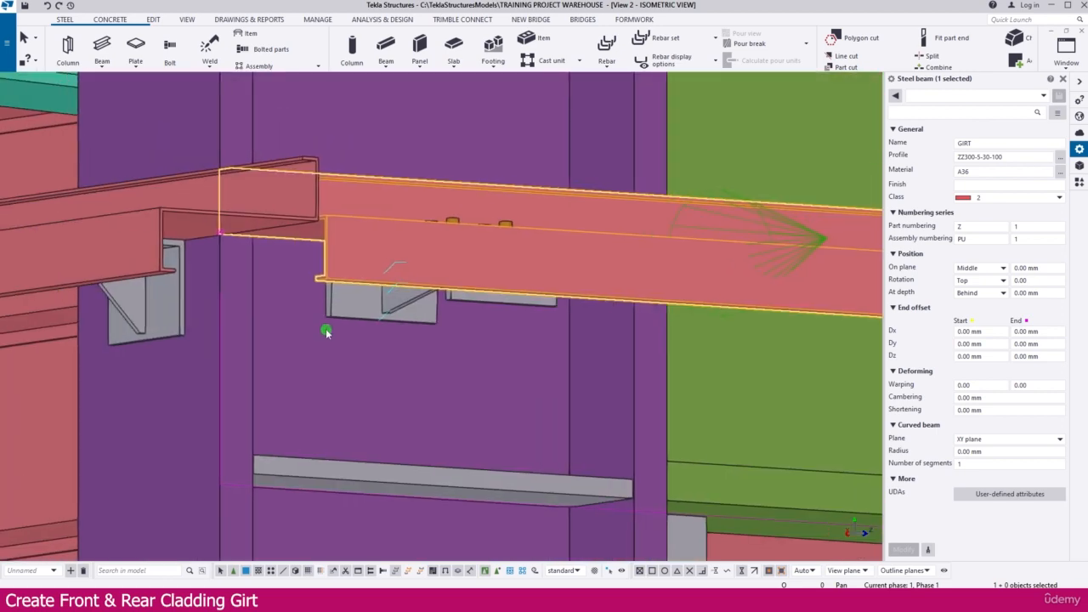
{"action": "scroll", "coordinate": [263, 239], "scroll_direction": "up", "scroll_amount": 4}
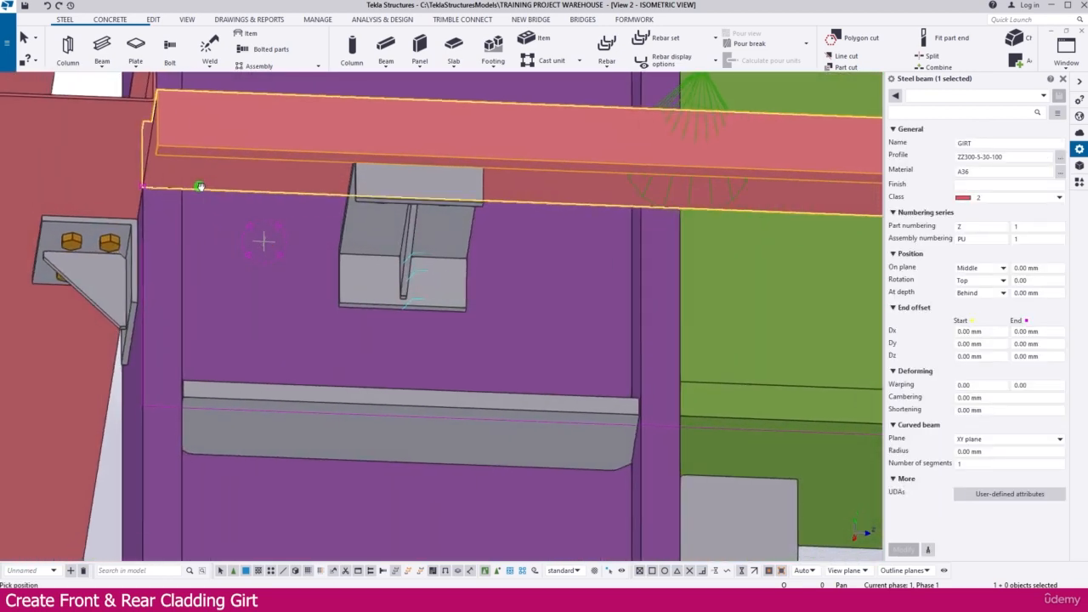
{"action": "scroll", "coordinate": [198, 186], "scroll_direction": "up", "scroll_amount": 5}
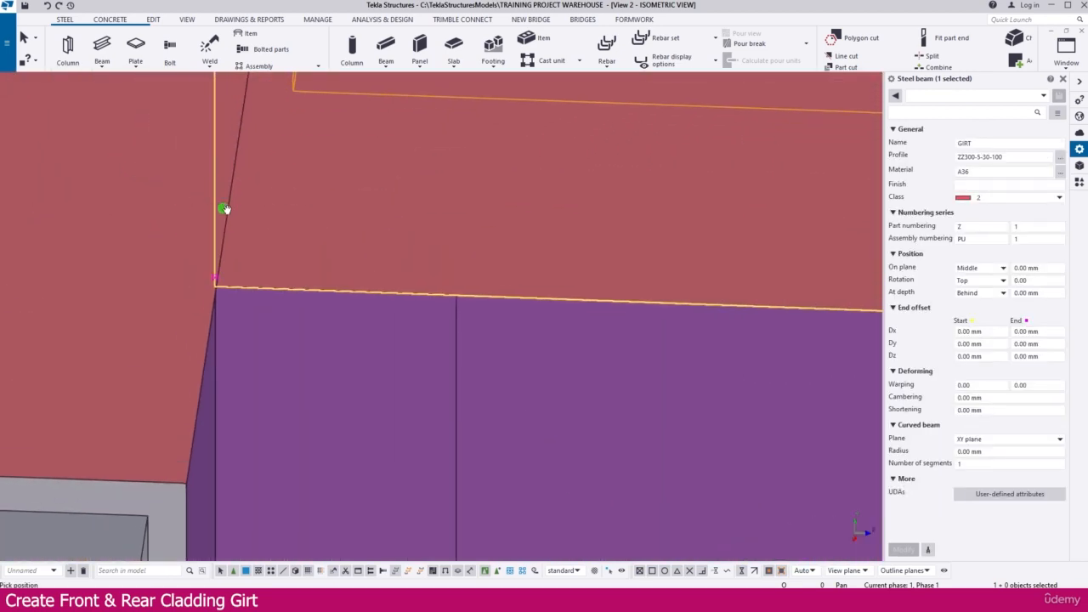
Start copying the selected girt and pick the lower corner of its column-side end as the copy origin.
{"action": "right_click", "coordinate": [262, 236]}
{"action": "left_click", "coordinate": [286, 239]}
{"action": "right_click", "coordinate": [285, 223]}
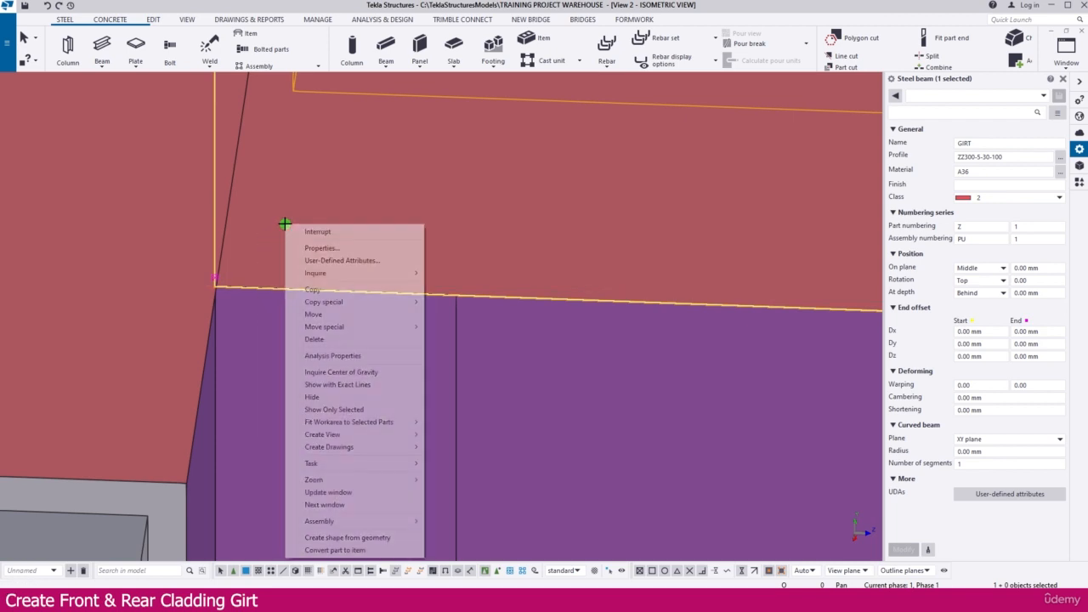
{"action": "left_click", "coordinate": [315, 290]}
{"action": "scroll", "coordinate": [214, 287], "scroll_direction": "up", "scroll_amount": 2}
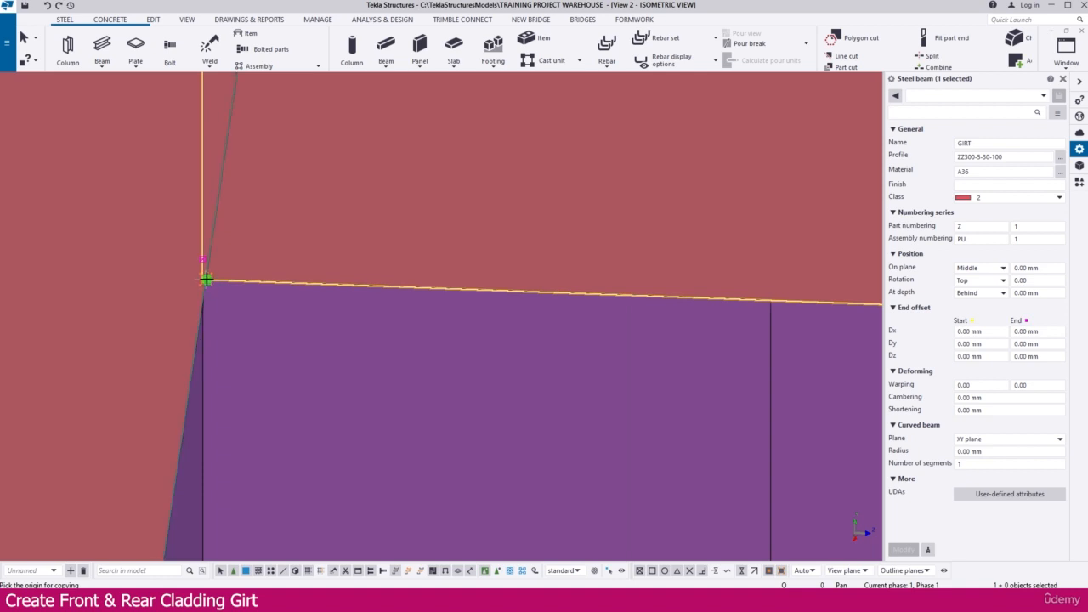
{"action": "scroll", "coordinate": [202, 277], "scroll_direction": "up", "scroll_amount": 2}
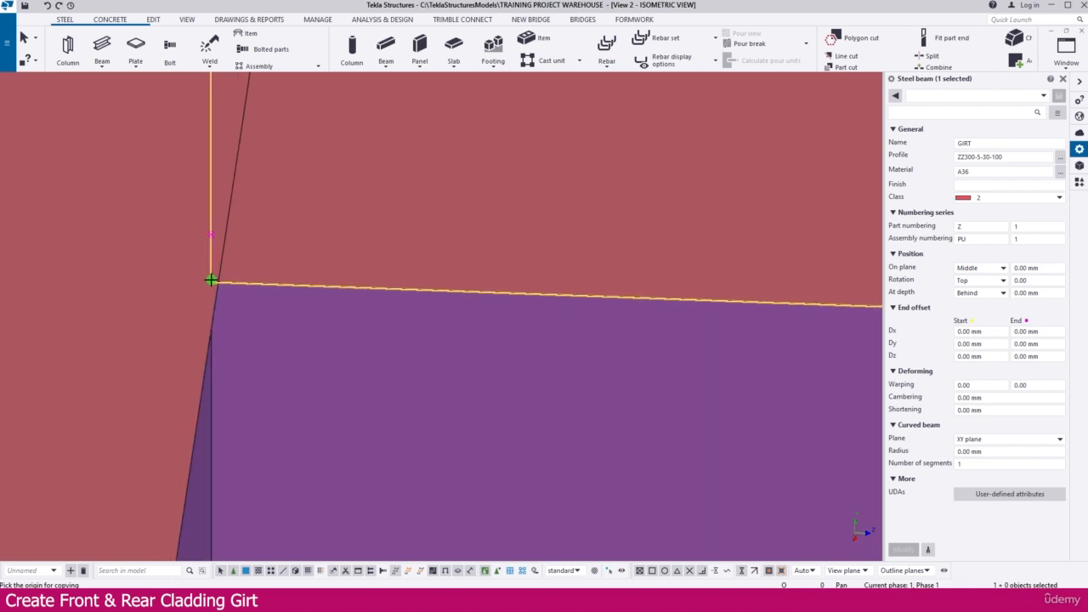
{"action": "scroll", "coordinate": [219, 281], "scroll_direction": "down", "scroll_amount": 4}
{"action": "middle_click_drag", "start_coordinate": [306, 250], "coordinate": [230, 292]}
{"action": "scroll", "coordinate": [36, 430], "scroll_direction": "up", "scroll_amount": 2}
{"action": "middle_click_drag", "start_coordinate": [36, 430], "coordinate": [111, 392]}
{"action": "scroll", "coordinate": [112, 395], "scroll_direction": "up", "scroll_amount": 2}
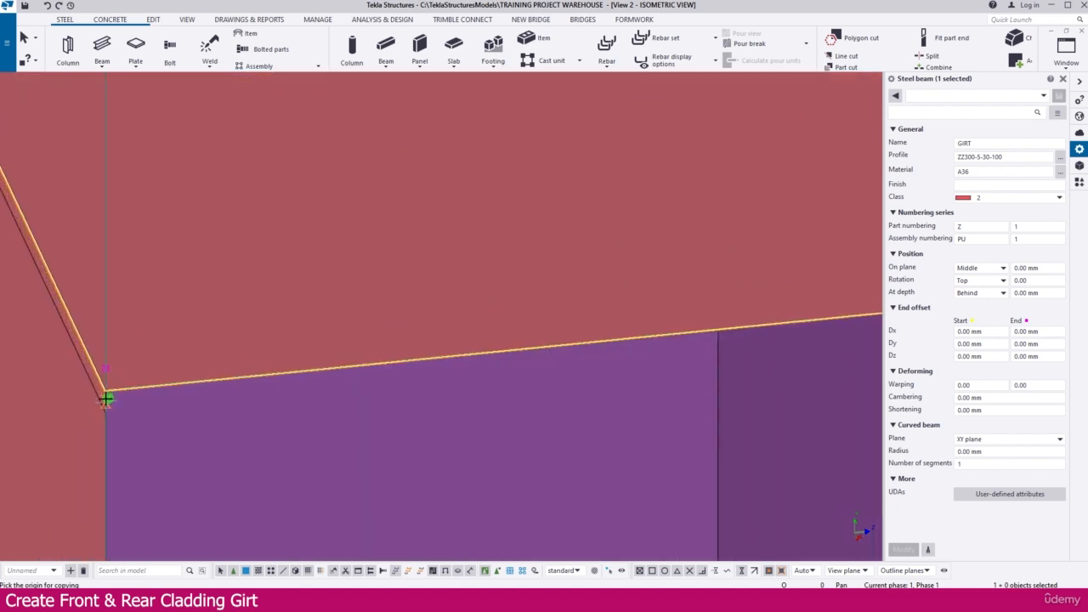
{"action": "scroll", "coordinate": [104, 383], "scroll_direction": "up", "scroll_amount": 2}
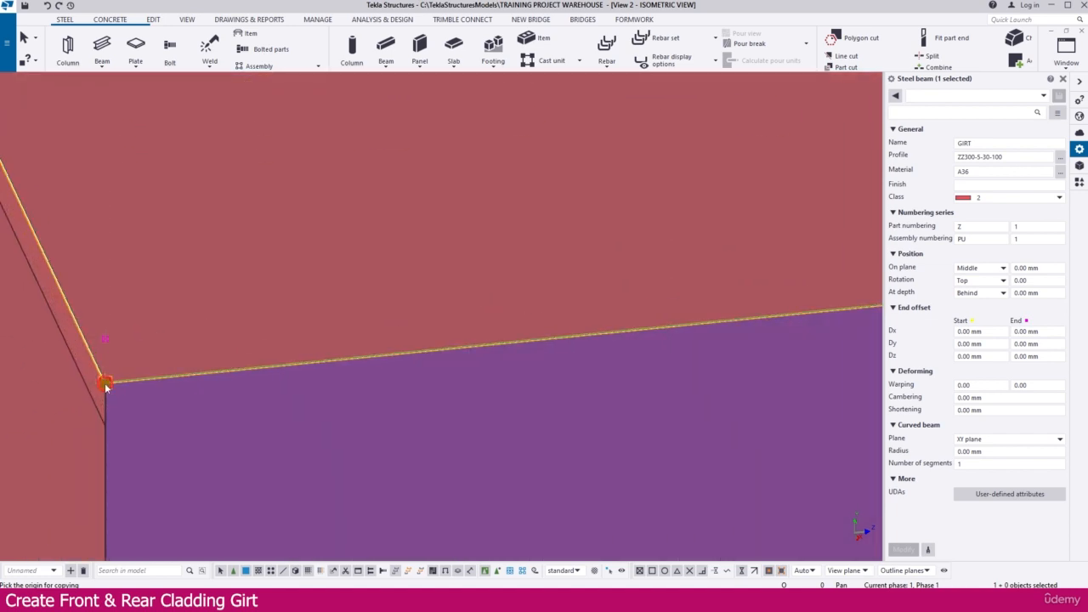
{"action": "left_click", "coordinate": [103, 383]}
Place the girt copy at the original girt's opposite end point so it runs across the door opening, and finish copying.
{"action": "scroll", "coordinate": [92, 368], "scroll_direction": "down", "scroll_amount": 5}
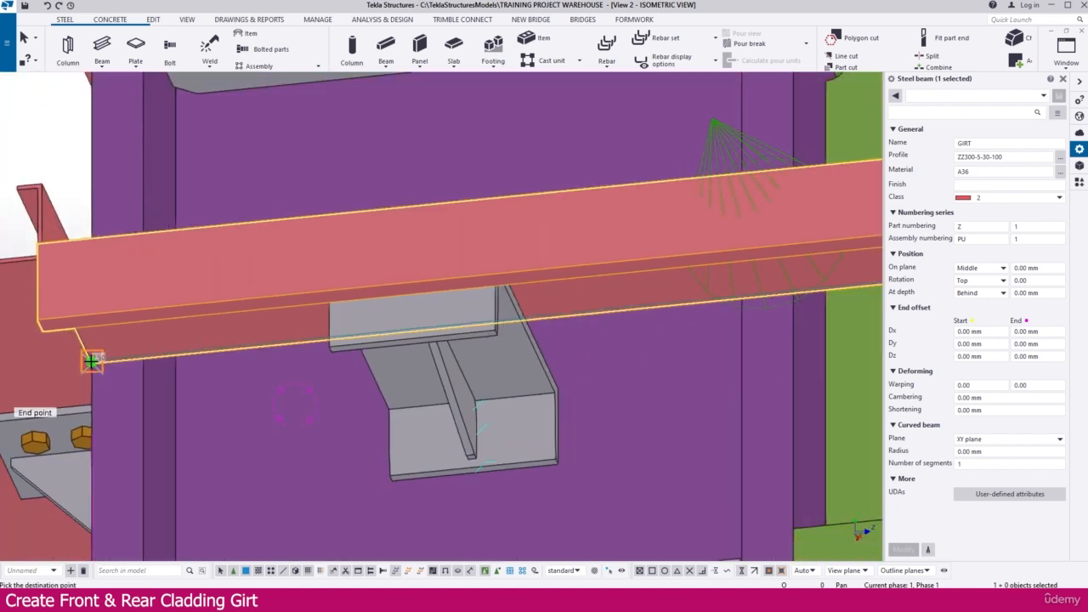
{"action": "scroll", "coordinate": [91, 361], "scroll_direction": "down", "scroll_amount": 5}
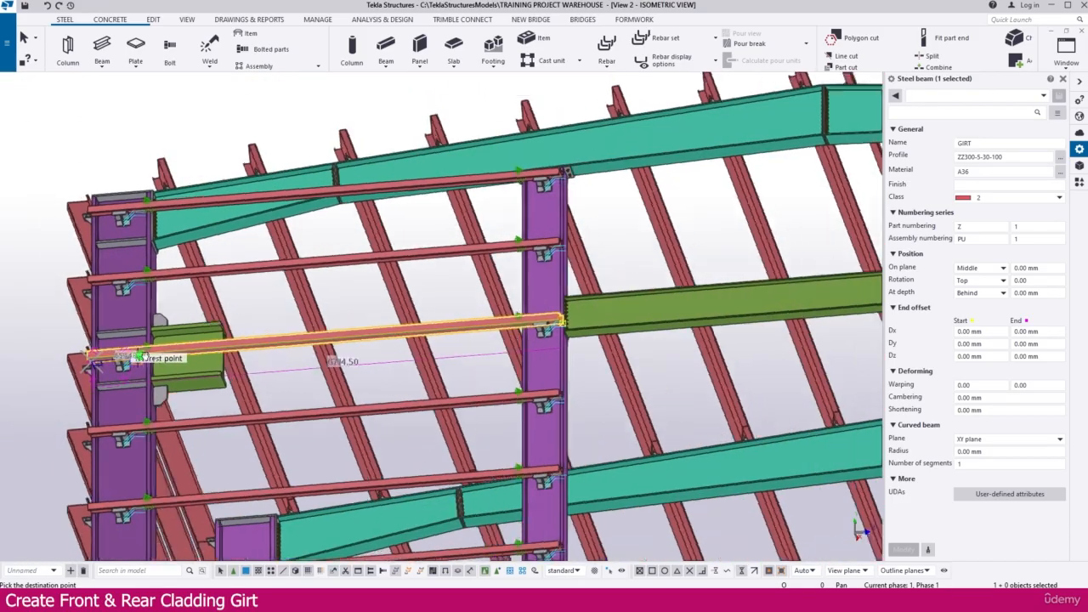
{"action": "middle_click_drag", "start_coordinate": [143, 356], "coordinate": [86, 398], "text": "ctrl"}
{"action": "scroll", "coordinate": [372, 296], "scroll_direction": "up", "scroll_amount": 8}
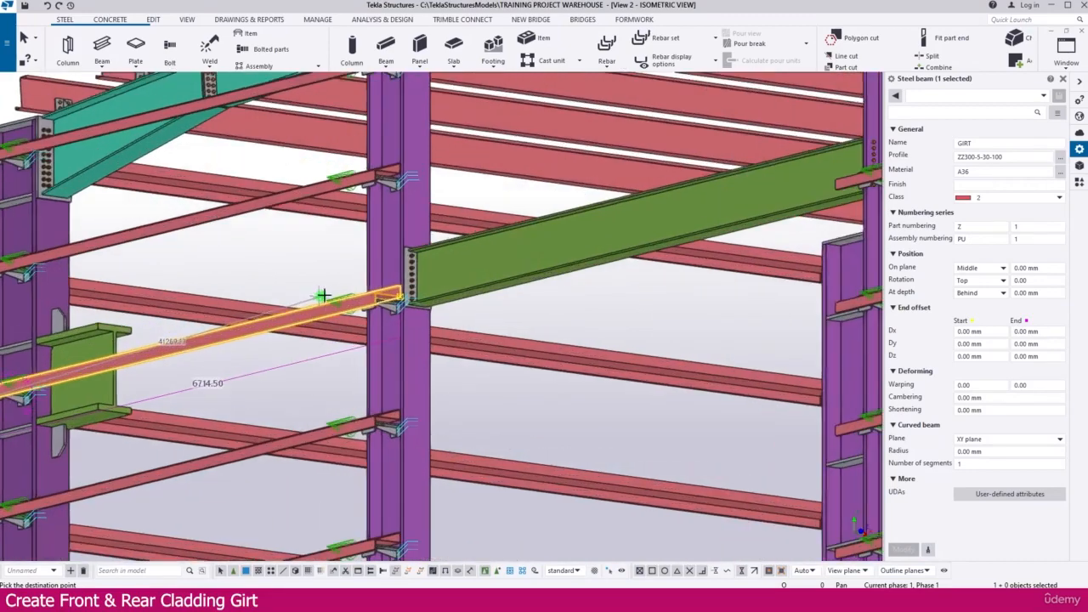
{"action": "scroll", "coordinate": [371, 321], "scroll_direction": "up", "scroll_amount": 4}
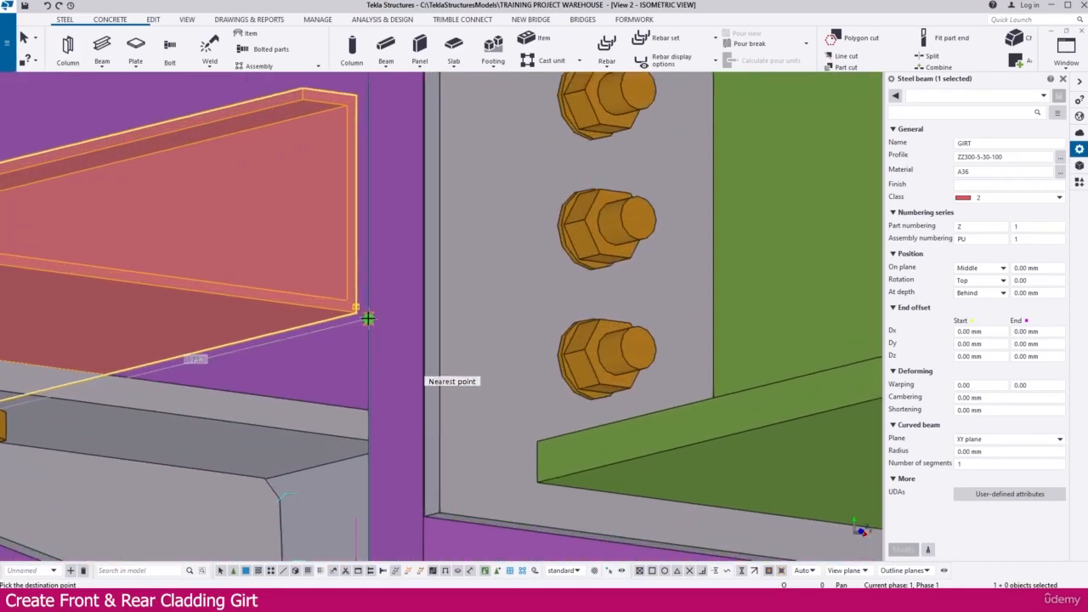
{"action": "scroll", "coordinate": [354, 312], "scroll_direction": "down", "scroll_amount": 10}
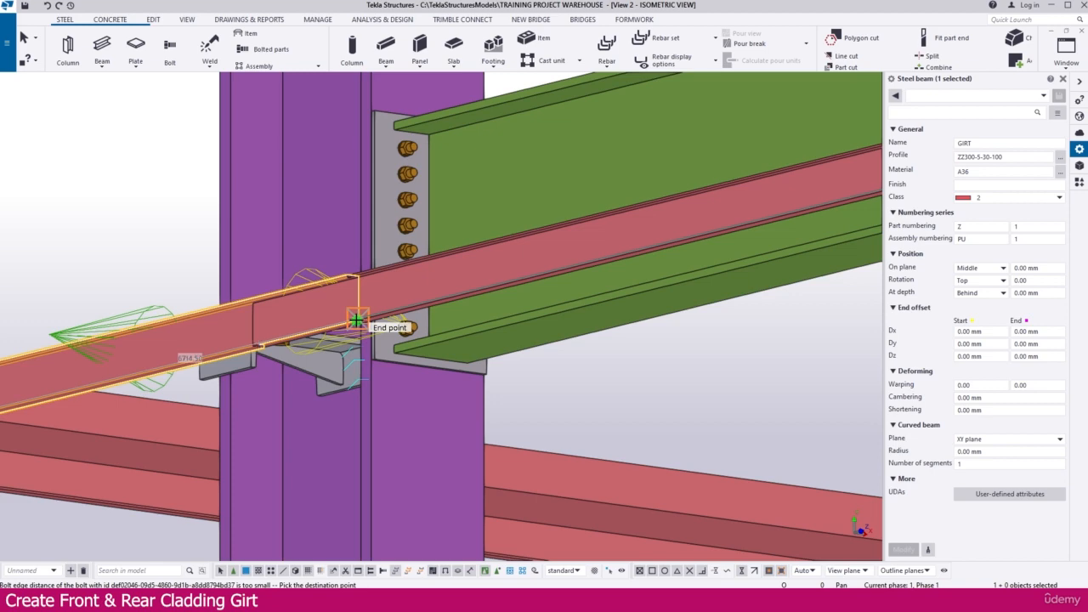
{"action": "scroll", "coordinate": [357, 319], "scroll_direction": "down", "scroll_amount": 4}
{"action": "key", "text": "Escape"}
{"action": "left_click", "coordinate": [510, 355]}
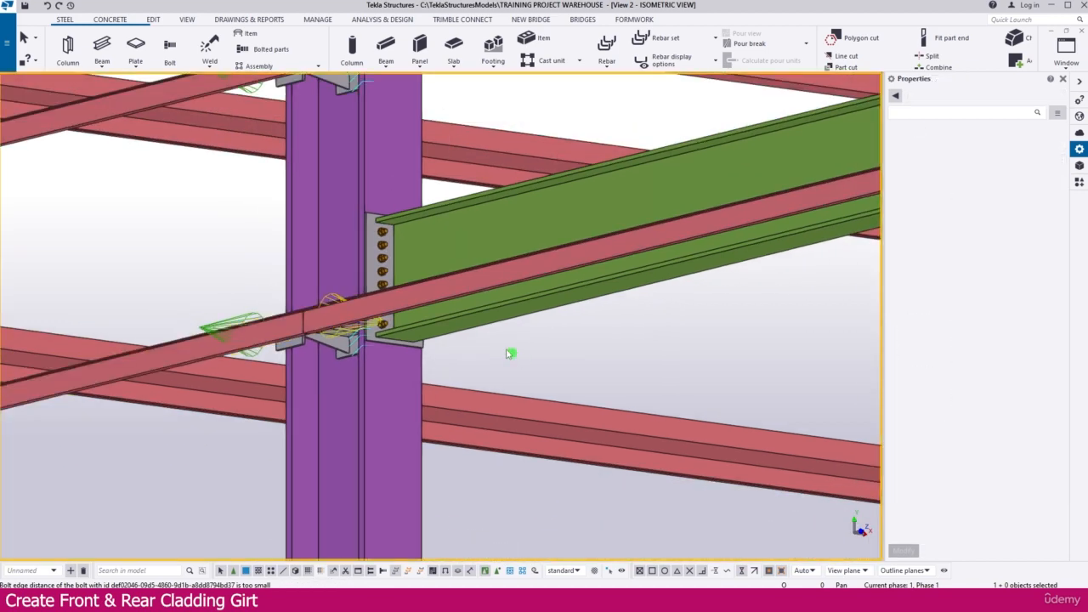
Select the copied girt in front of the green beam and check its position in the Grid A elevation view.
{"action": "left_click", "coordinate": [401, 295]}
{"action": "middle_click_drag", "start_coordinate": [320, 262], "coordinate": [442, 365]}
{"action": "middle_click_drag", "start_coordinate": [676, 507], "coordinate": [461, 426]}
{"action": "scroll", "coordinate": [459, 422], "scroll_direction": "down", "scroll_amount": 4}
{"action": "key", "text": "ctrl+Tab"}
{"action": "key", "text": "ctrl+Tab"}
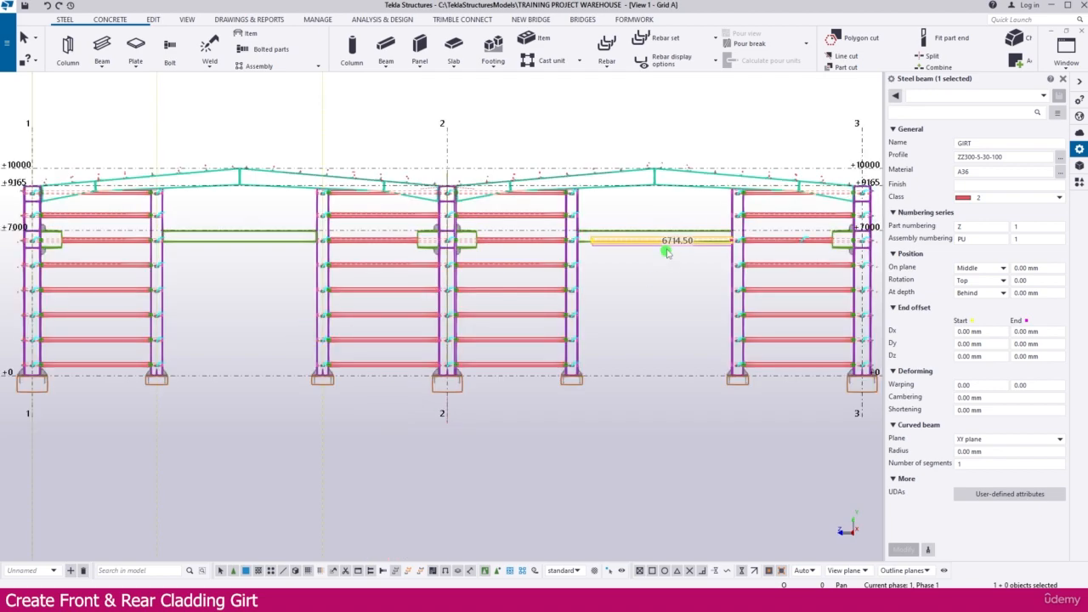
{"action": "scroll", "coordinate": [668, 253], "scroll_direction": "up", "scroll_amount": 8}
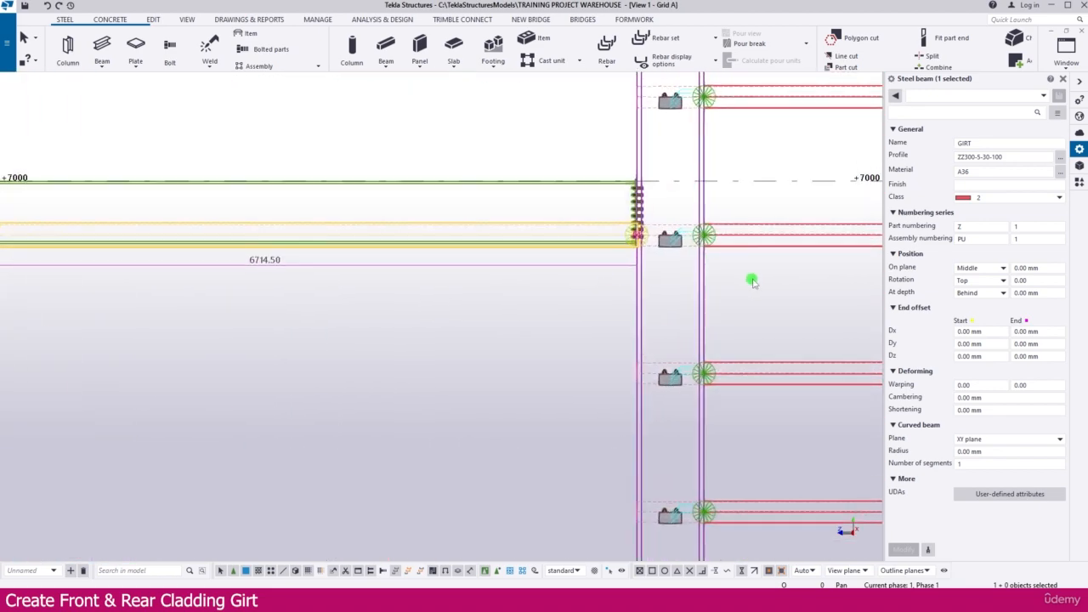
{"action": "middle_click_drag", "start_coordinate": [752, 281], "coordinate": [601, 291]}
{"action": "left_click", "coordinate": [621, 292]}
Delete the three upper Cold rolled overlap components on the door-opening column nearest grid 3.
{"action": "scroll", "coordinate": [571, 246], "scroll_direction": "up", "scroll_amount": 5}
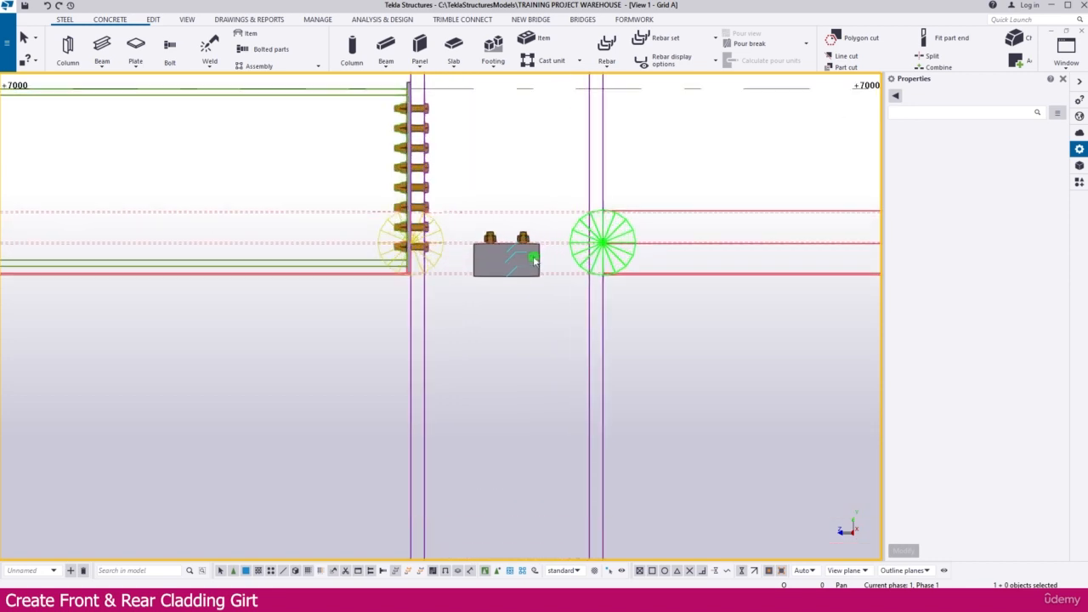
{"action": "left_click", "coordinate": [536, 258]}
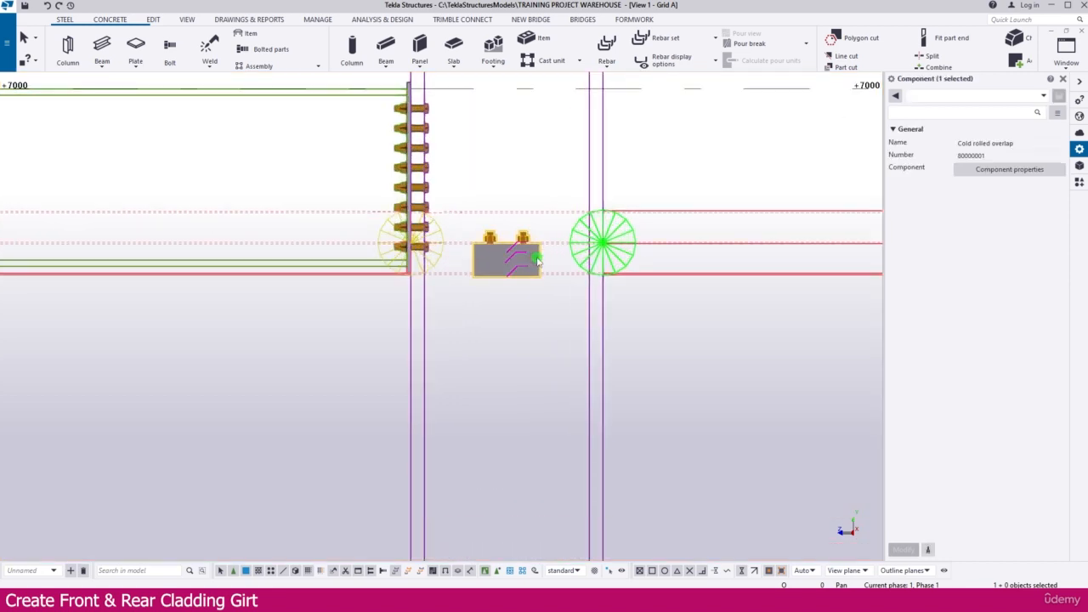
{"action": "key", "text": "Delete"}
{"action": "scroll", "coordinate": [549, 283], "scroll_direction": "down", "scroll_amount": 10}
{"action": "middle_click_drag", "start_coordinate": [540, 224], "coordinate": [535, 308]}
{"action": "scroll", "coordinate": [527, 225], "scroll_direction": "up", "scroll_amount": 1}
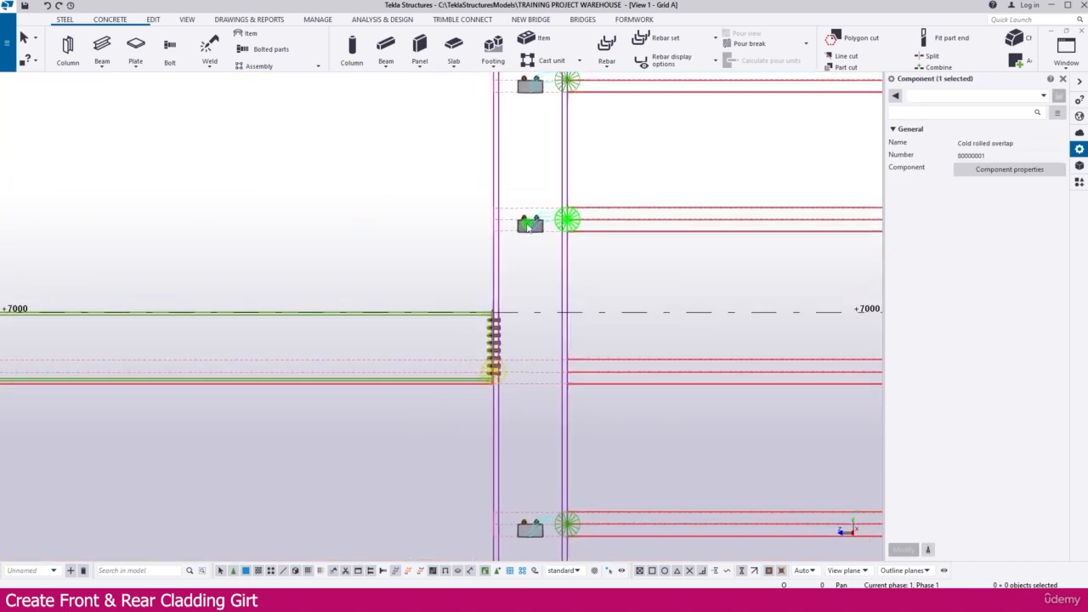
{"action": "scroll", "coordinate": [643, 264], "scroll_direction": "down", "scroll_amount": 3}
{"action": "middle_click_drag", "start_coordinate": [593, 208], "coordinate": [587, 310]}
{"action": "scroll", "coordinate": [541, 223], "scroll_direction": "up", "scroll_amount": 4}
{"action": "left_click_drag", "start_coordinate": [623, 263], "coordinate": [624, 264]}
{"action": "key", "text": "Delete"}
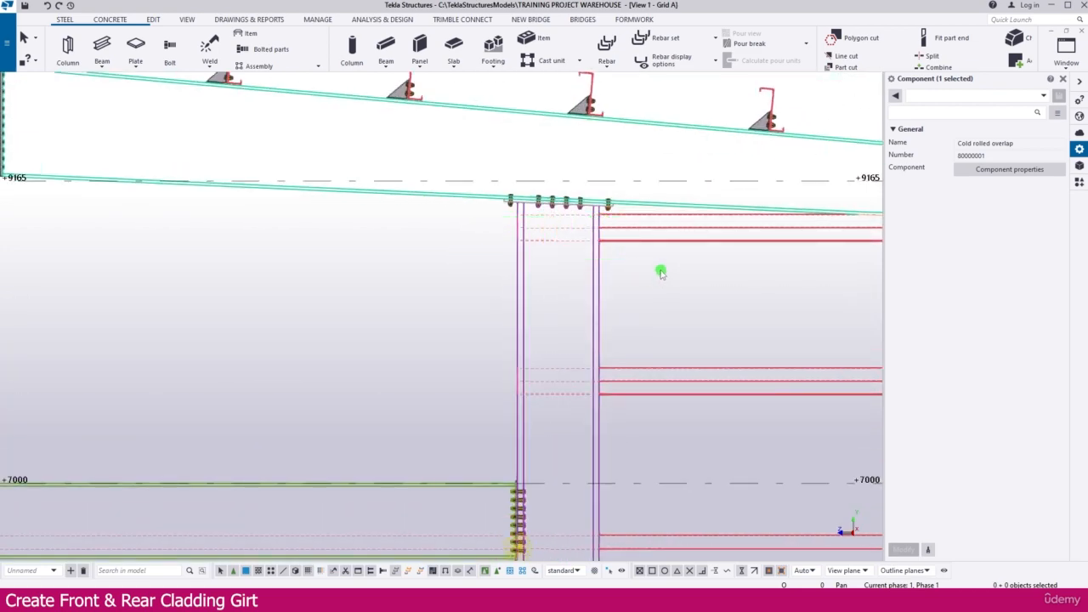
Delete the three upper Cold rolled overlap components on the opposite door-opening column, nearest grid 2.
{"action": "scroll", "coordinate": [661, 272], "scroll_direction": "down", "scroll_amount": 5}
{"action": "middle_click_drag", "start_coordinate": [229, 290], "coordinate": [328, 277]}
{"action": "scroll", "coordinate": [328, 277], "scroll_direction": "up", "scroll_amount": 3}
{"action": "scroll", "coordinate": [316, 229], "scroll_direction": "up", "scroll_amount": 2}
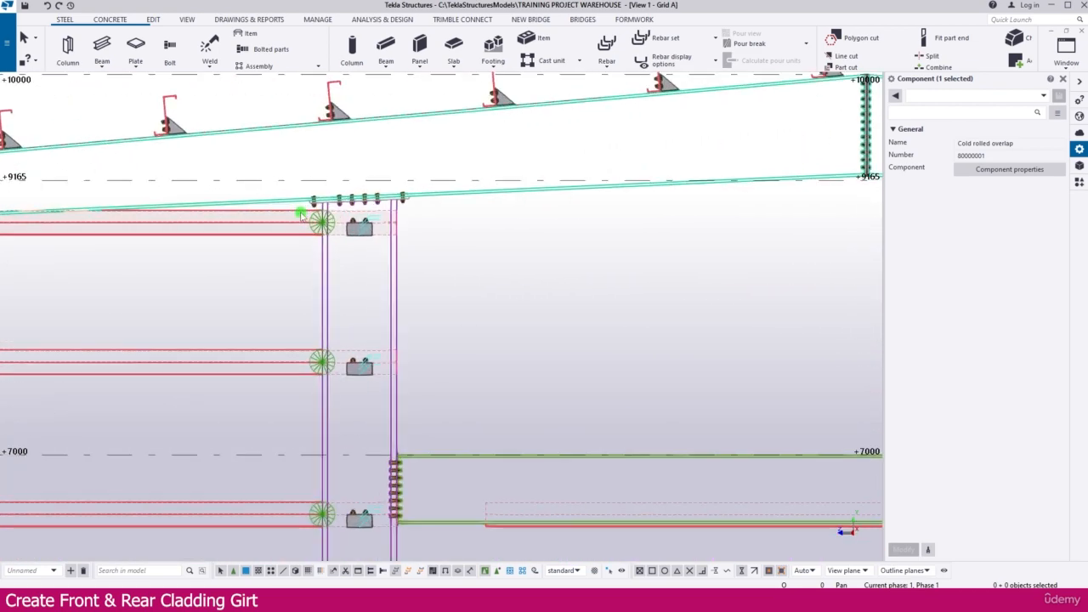
{"action": "key", "text": "Delete"}
{"action": "scroll", "coordinate": [353, 228], "scroll_direction": "down", "scroll_amount": 1}
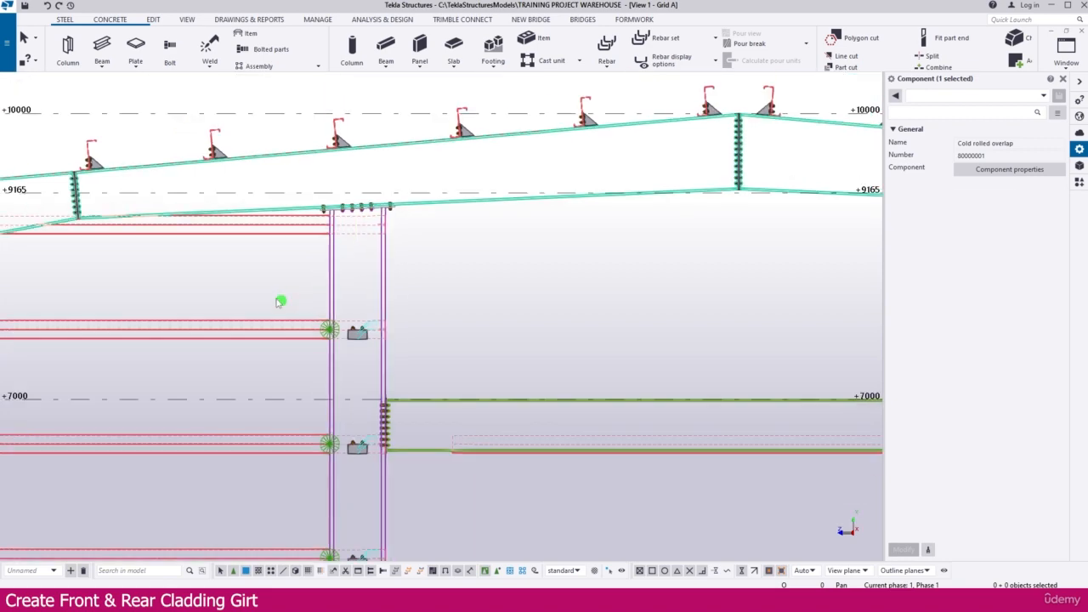
{"action": "left_click_drag", "start_coordinate": [446, 393], "coordinate": [446, 393]}
{"action": "scroll", "coordinate": [343, 500], "scroll_direction": "up", "scroll_amount": 3}
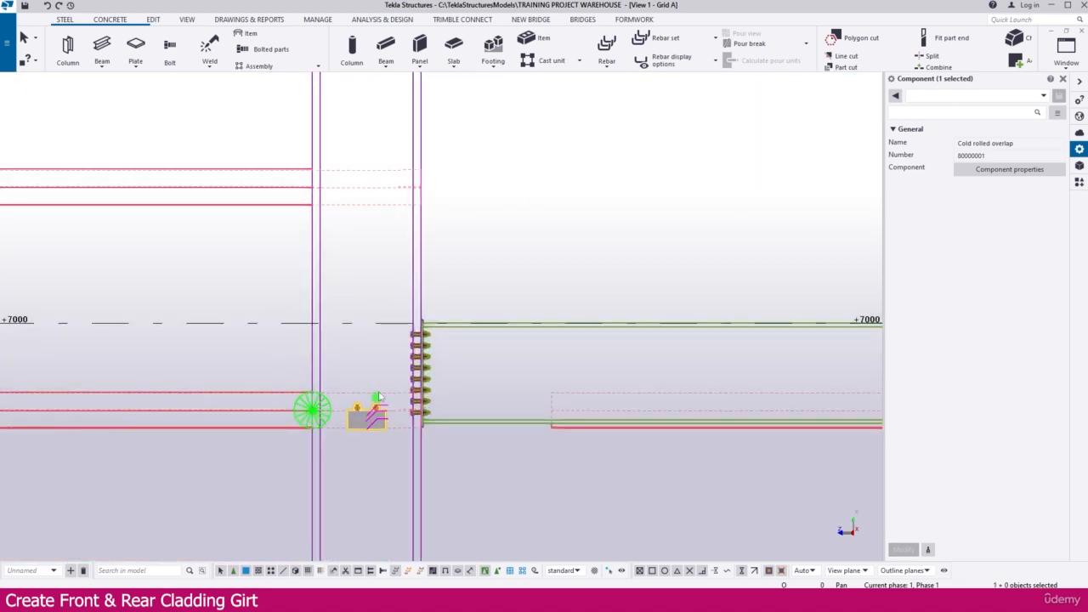
{"action": "key", "text": "Delete"}
Draw a vertical construction line along the centre of the door-opening column nearest grid 2, from its footing to the +7000 level.
{"action": "scroll", "coordinate": [383, 362], "scroll_direction": "down", "scroll_amount": 7}
{"action": "scroll", "coordinate": [396, 476], "scroll_direction": "up", "scroll_amount": 2}
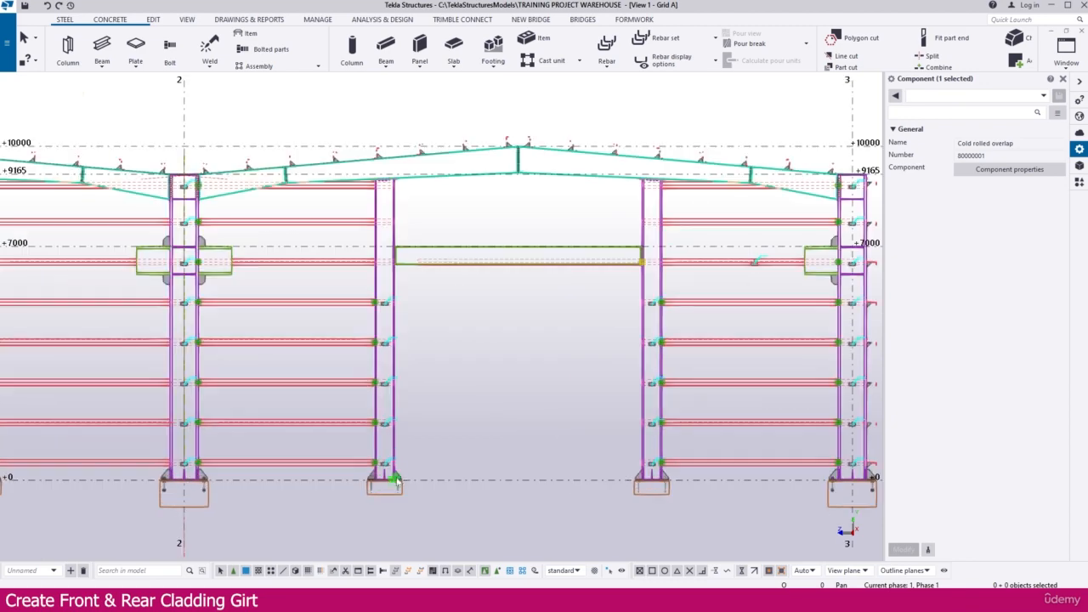
{"action": "scroll", "coordinate": [459, 398], "scroll_direction": "down", "scroll_amount": 2}
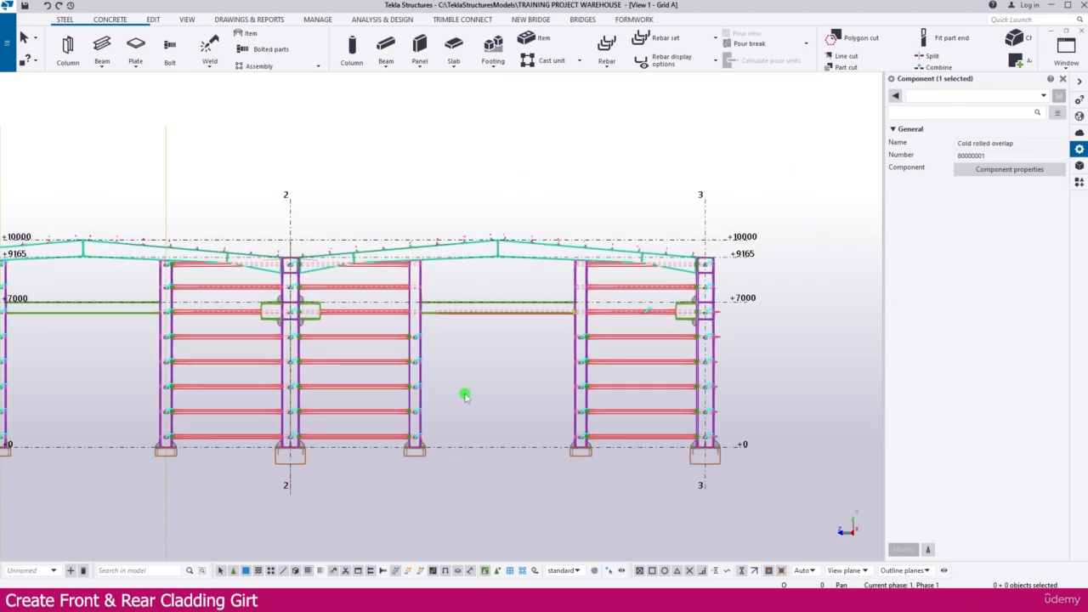
{"action": "scroll", "coordinate": [430, 434], "scroll_direction": "up", "scroll_amount": 3}
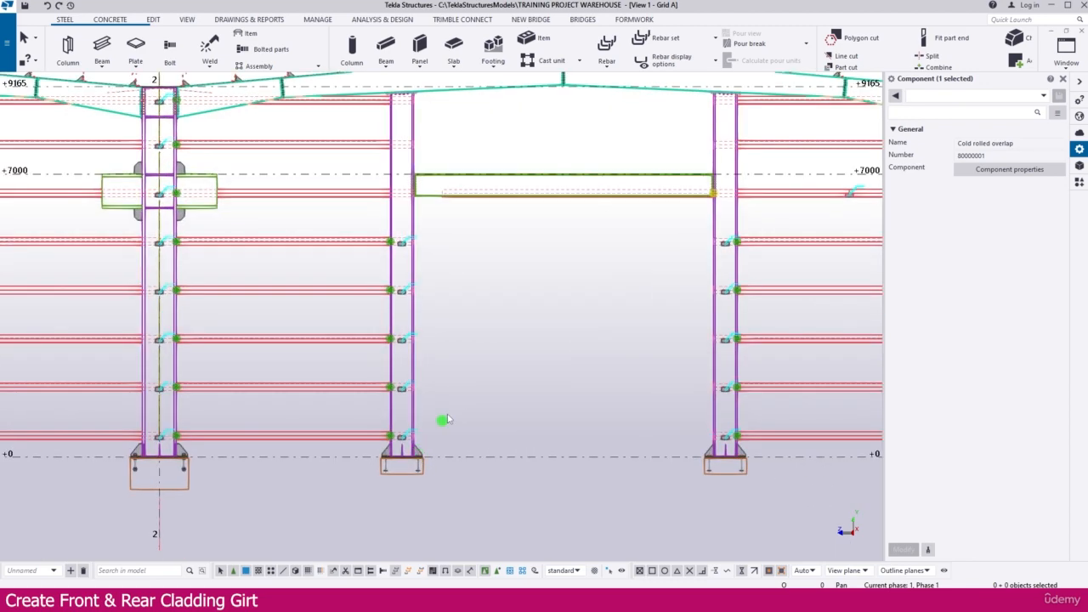
{"action": "left_click", "coordinate": [152, 19]}
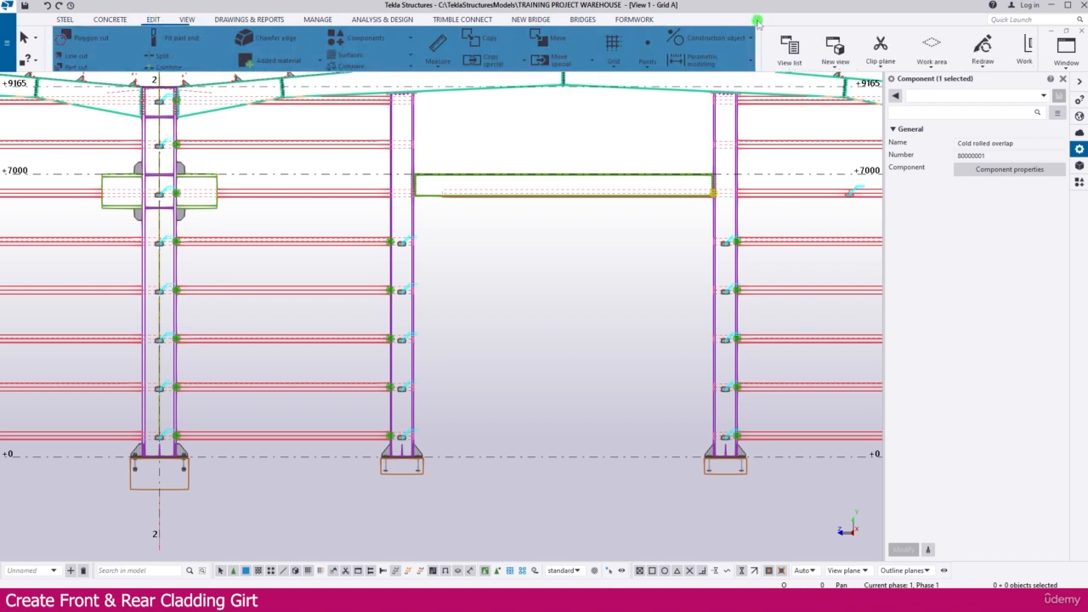
{"action": "left_click", "coordinate": [736, 38]}
{"action": "left_click", "coordinate": [692, 62]}
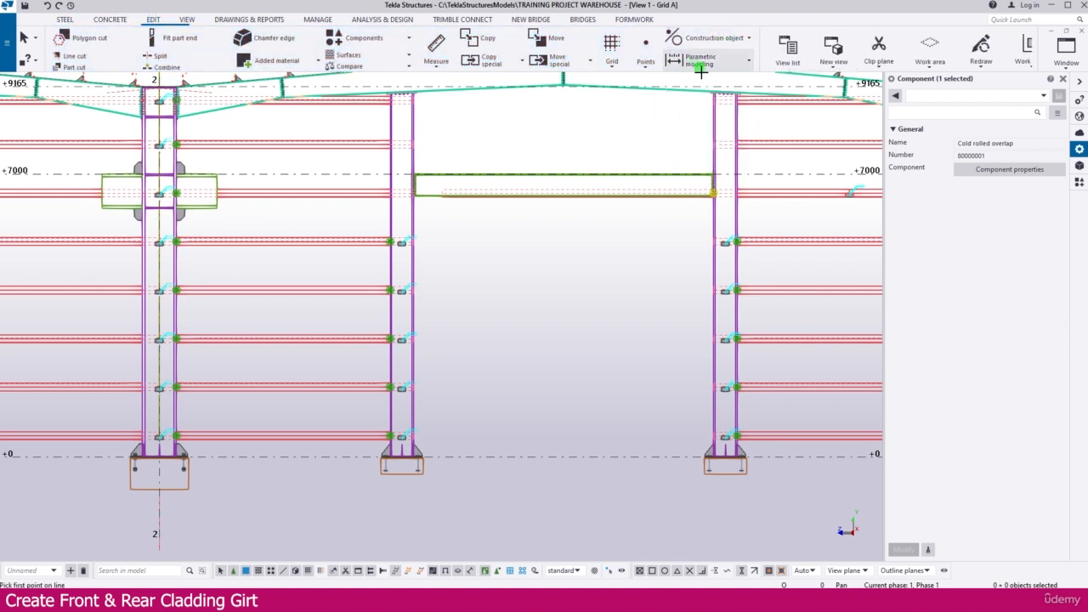
{"action": "scroll", "coordinate": [408, 471], "scroll_direction": "up", "scroll_amount": 4}
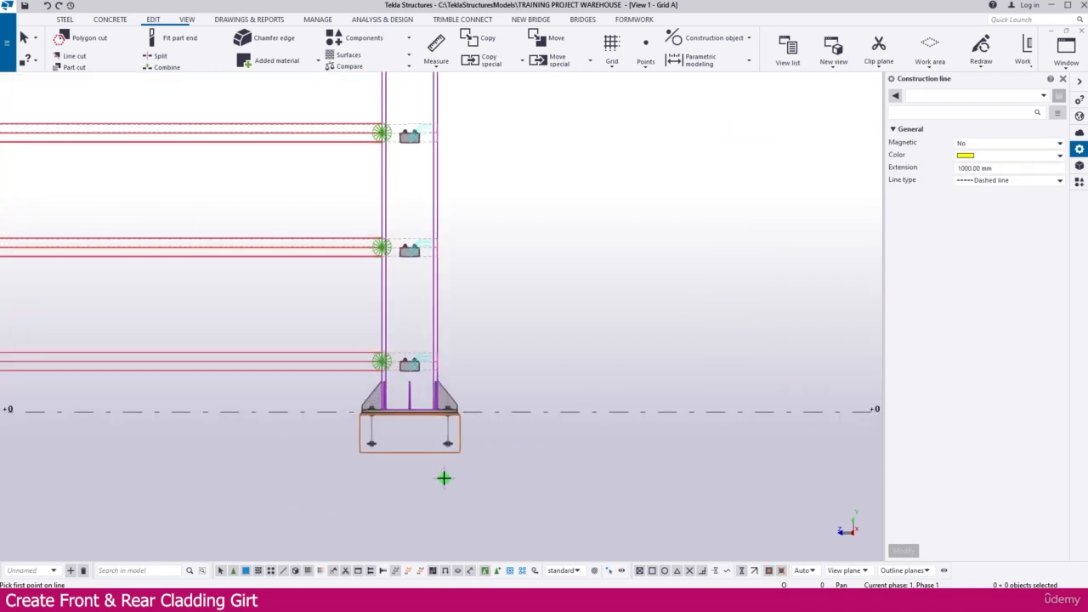
{"action": "left_click", "coordinate": [406, 446]}
{"action": "scroll", "coordinate": [498, 312], "scroll_direction": "down", "scroll_amount": 5}
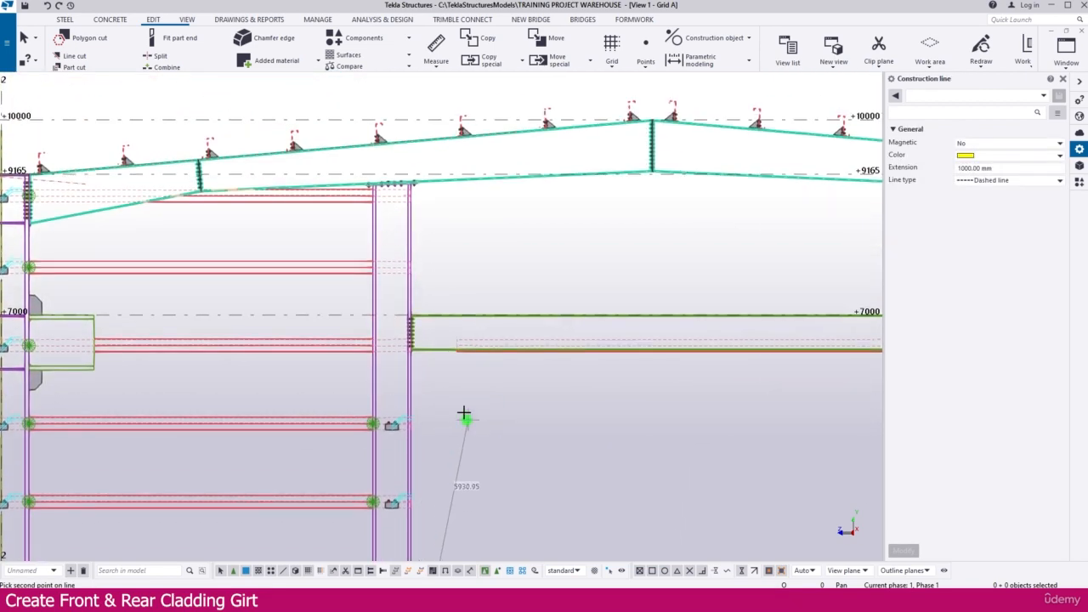
{"action": "scroll", "coordinate": [386, 299], "scroll_direction": "up", "scroll_amount": 3}
{"action": "left_click", "coordinate": [409, 341]}
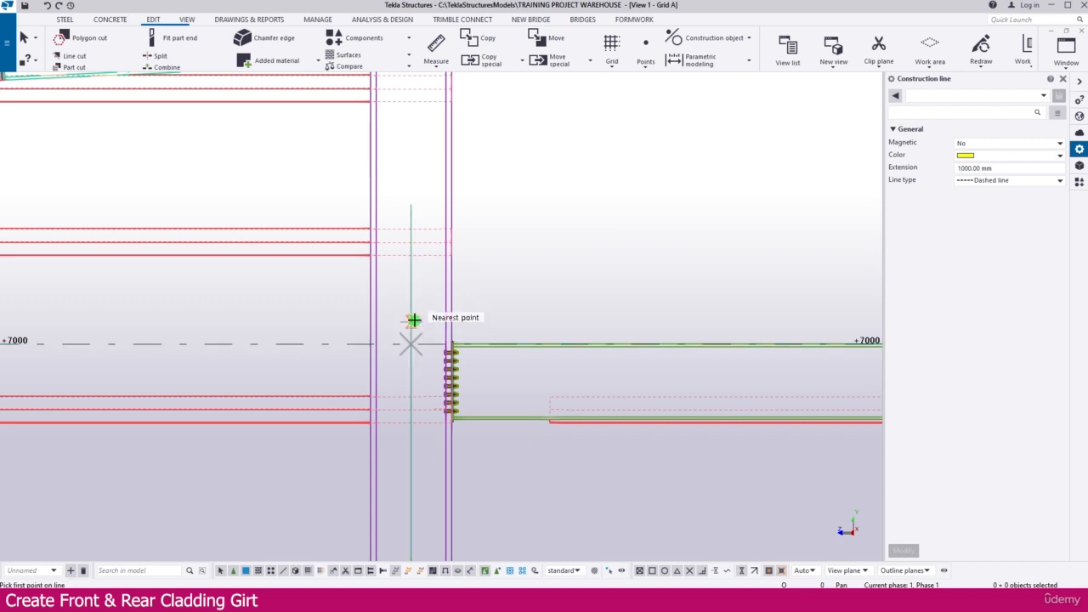
{"action": "scroll", "coordinate": [408, 318], "scroll_direction": "down", "scroll_amount": 3}
{"action": "scroll", "coordinate": [455, 254], "scroll_direction": "up", "scroll_amount": 2}
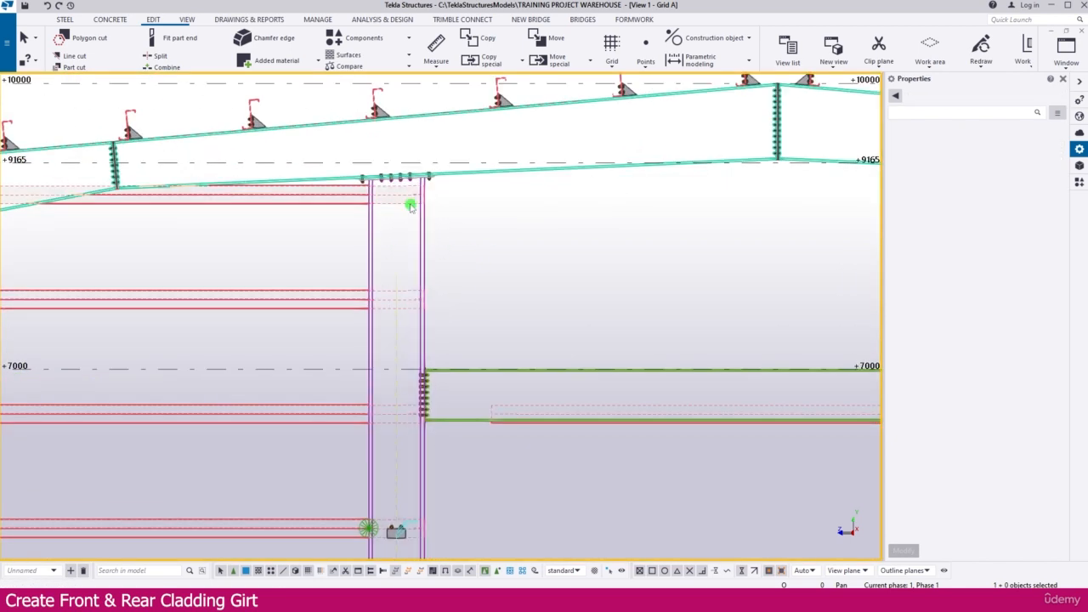
Move the column-side end points of the three upper girts nearest grid 2 onto the construction line at the door-opening column's centre.
{"action": "left_click", "coordinate": [409, 199]}
{"action": "left_click", "coordinate": [414, 298], "text": "ctrl"}
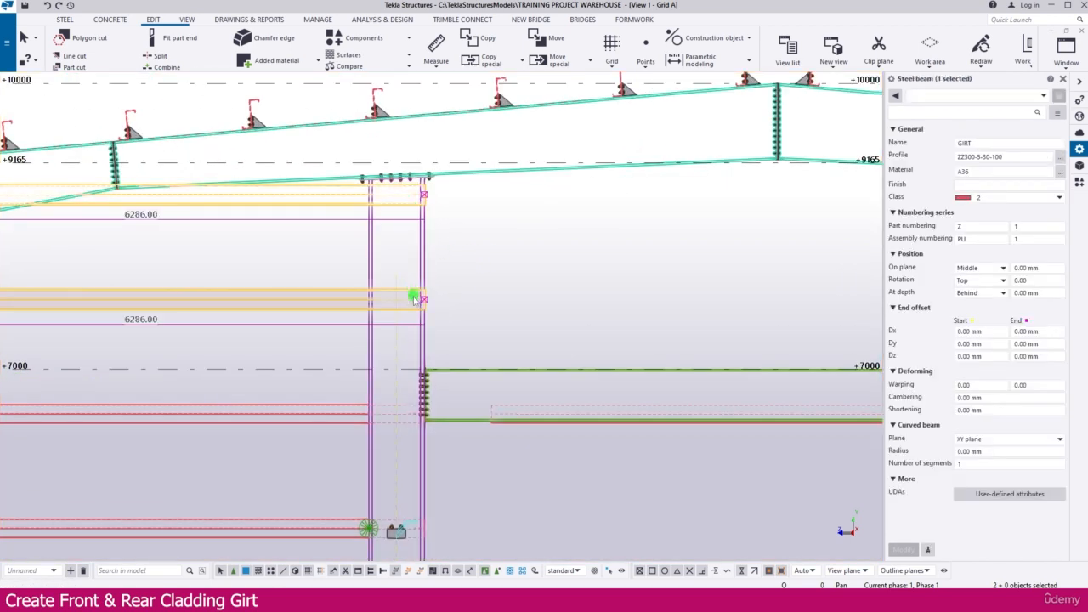
{"action": "left_click", "coordinate": [407, 406], "text": "ctrl"}
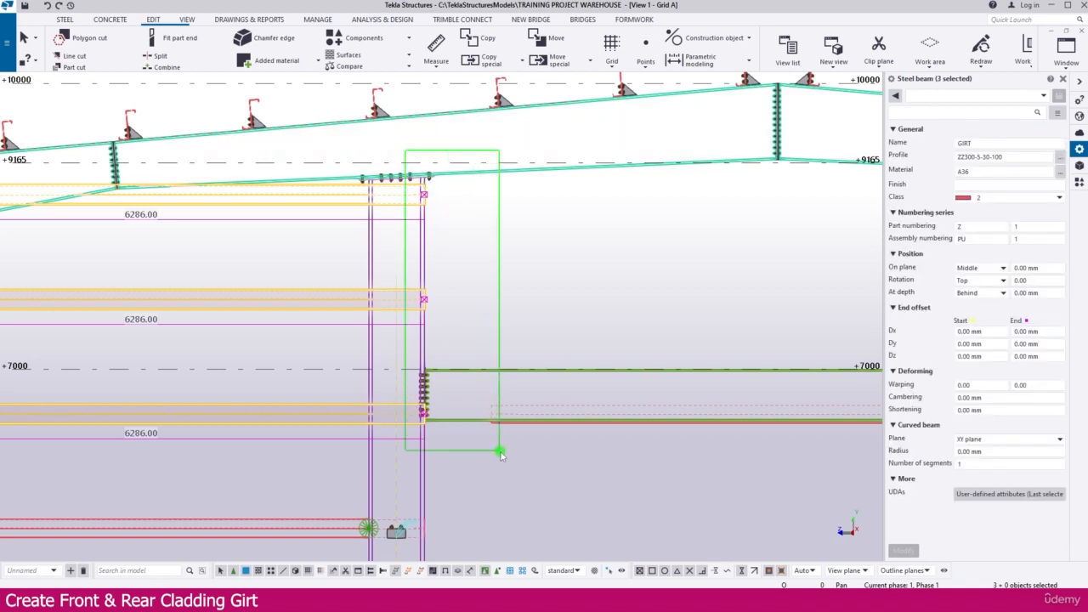
{"action": "left_click_drag", "start_coordinate": [500, 451], "coordinate": [505, 466]}
{"action": "scroll", "coordinate": [413, 427], "scroll_direction": "up", "scroll_amount": 7}
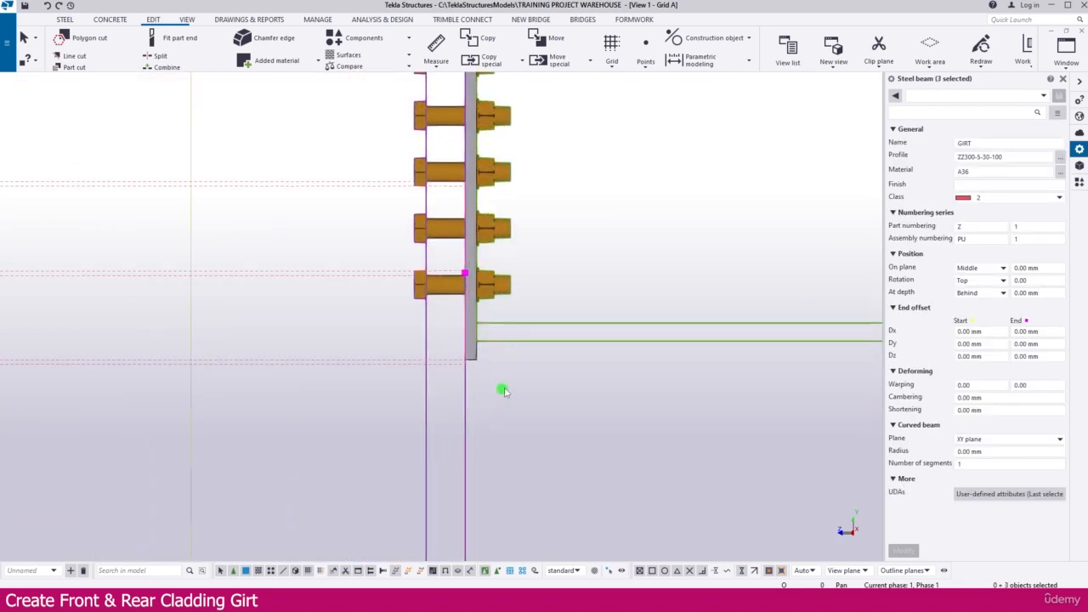
{"action": "right_click", "coordinate": [503, 390]}
{"action": "left_click", "coordinate": [629, 182]}
{"action": "scroll", "coordinate": [457, 370], "scroll_direction": "up", "scroll_amount": 2}
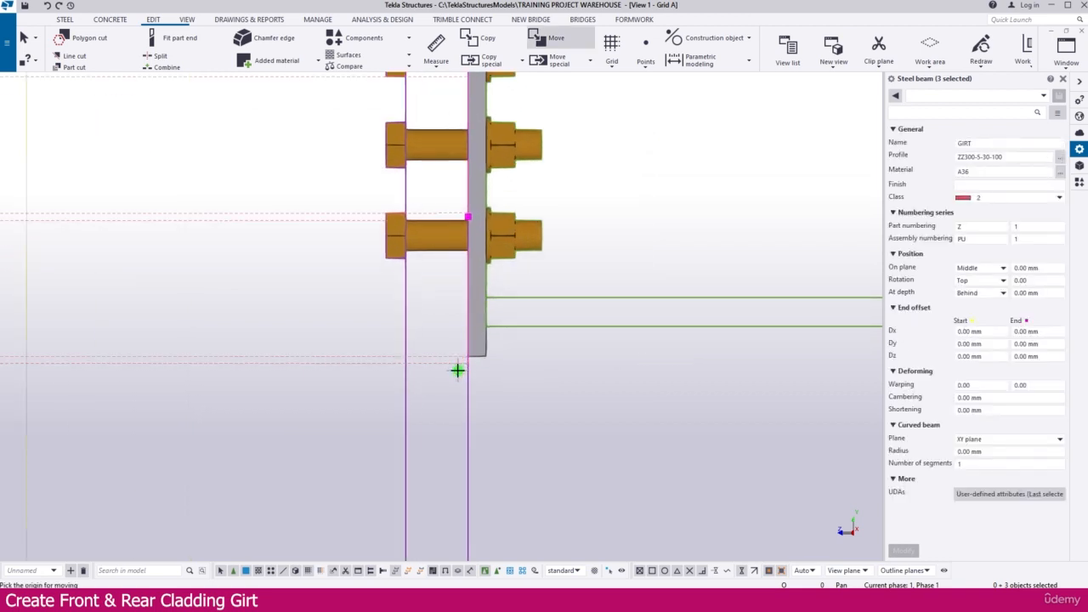
{"action": "scroll", "coordinate": [458, 370], "scroll_direction": "up", "scroll_amount": 3}
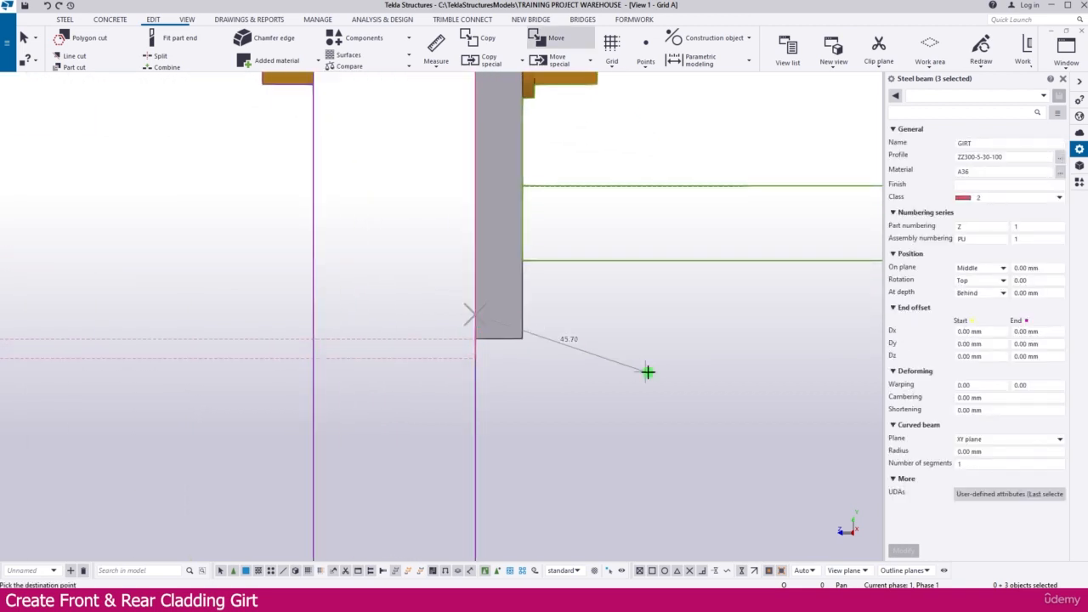
{"action": "scroll", "coordinate": [648, 371], "scroll_direction": "down", "scroll_amount": 5}
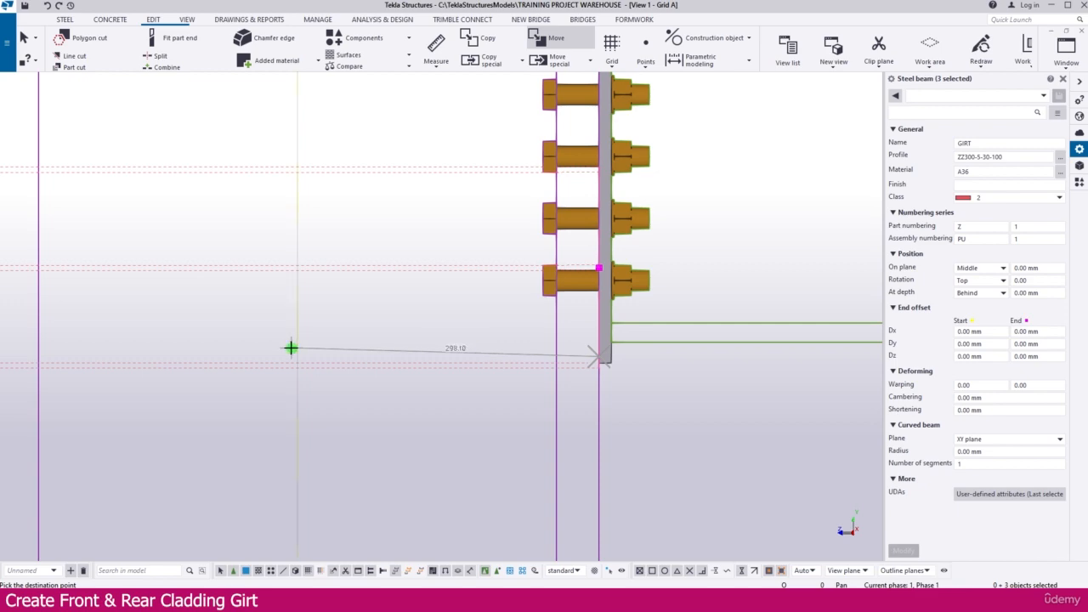
{"action": "left_click", "coordinate": [297, 356]}
{"action": "scroll", "coordinate": [311, 344], "scroll_direction": "down", "scroll_amount": 5}
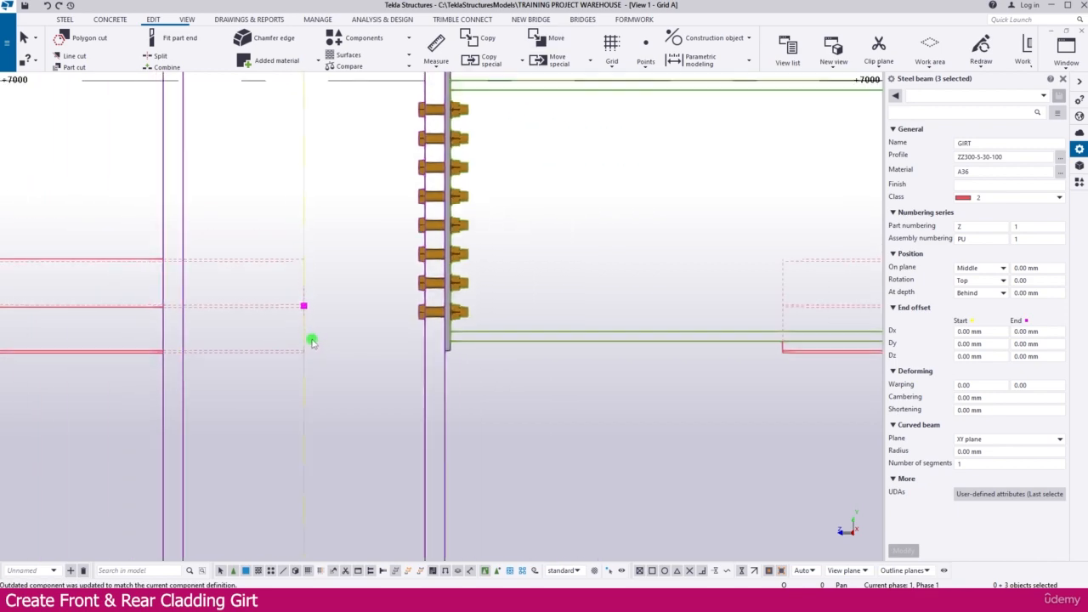
Draw a vertical construction line along the centre of the door-opening column nearest grid 3, from its footing to the +7000 level.
{"action": "scroll", "coordinate": [312, 338], "scroll_direction": "down", "scroll_amount": 5}
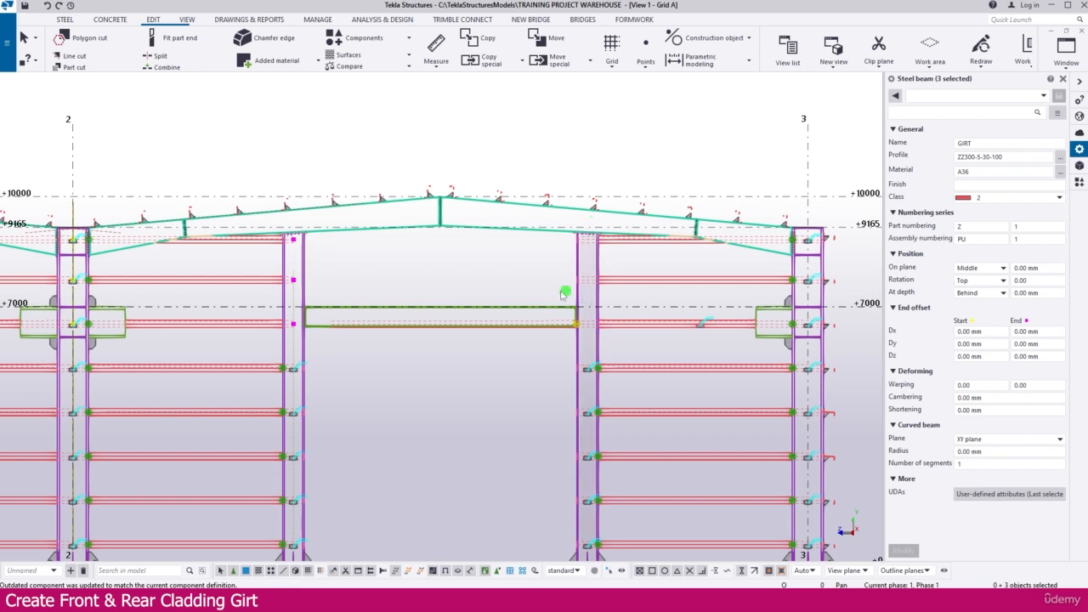
{"action": "middle_click_drag", "start_coordinate": [524, 382], "coordinate": [482, 342]}
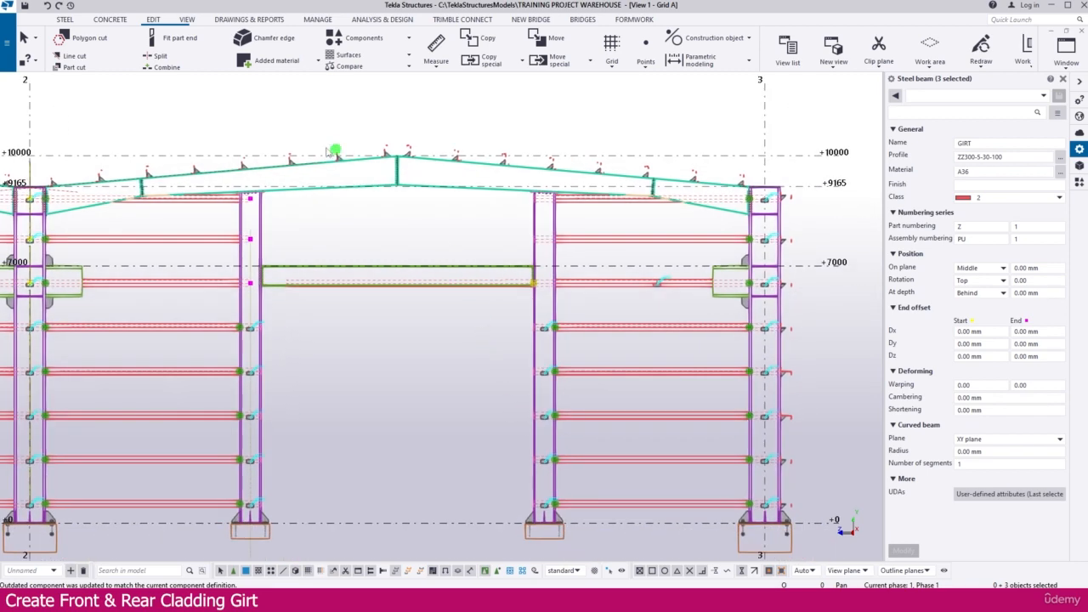
{"action": "left_click", "coordinate": [713, 41]}
{"action": "left_click", "coordinate": [693, 72]}
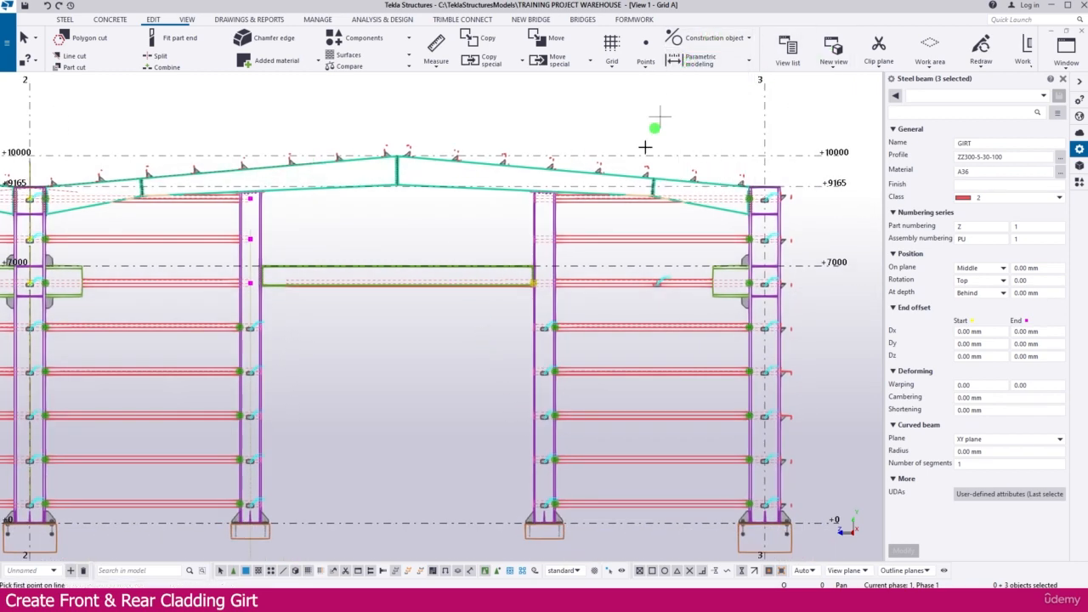
{"action": "scroll", "coordinate": [539, 534], "scroll_direction": "up", "scroll_amount": 3}
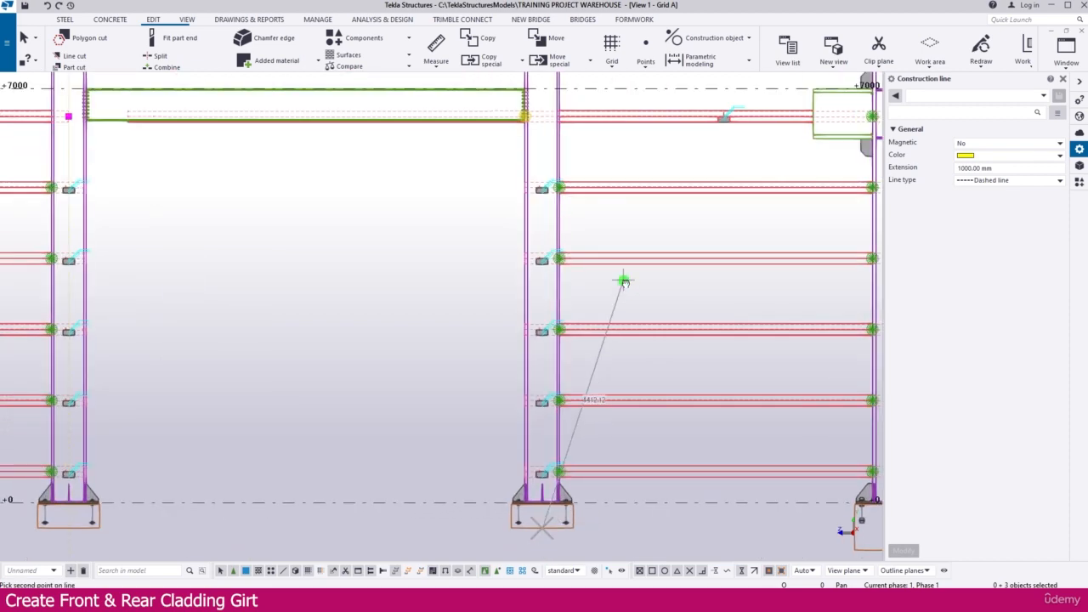
{"action": "scroll", "coordinate": [539, 253], "scroll_direction": "down", "scroll_amount": 3}
{"action": "scroll", "coordinate": [495, 272], "scroll_direction": "up", "scroll_amount": 5}
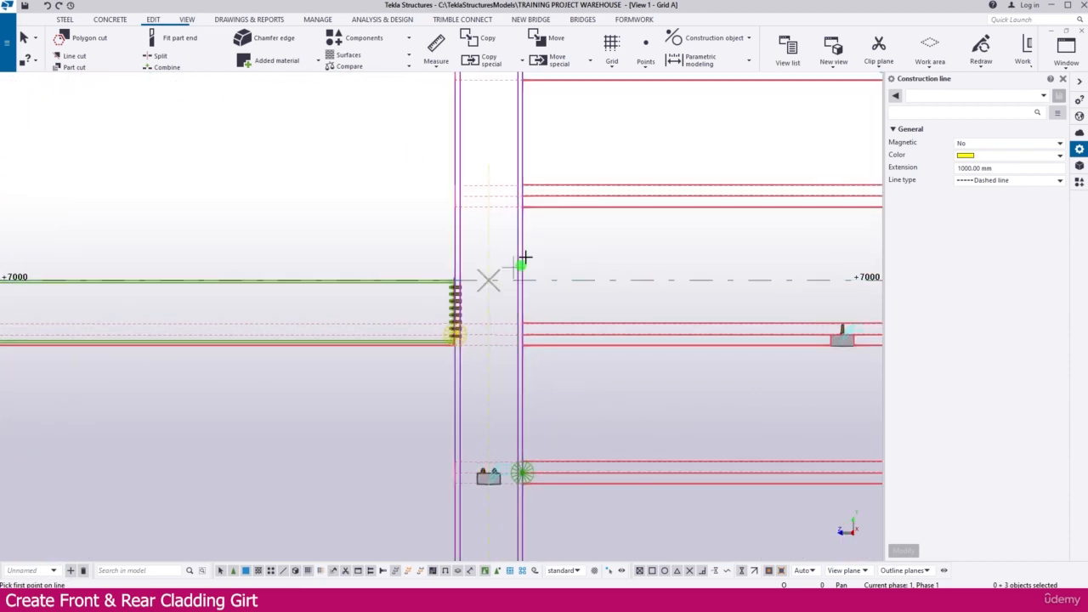
{"action": "middle_click_drag", "start_coordinate": [552, 235], "coordinate": [507, 335]}
{"action": "scroll", "coordinate": [507, 335], "scroll_direction": "down", "scroll_amount": 3}
{"action": "key", "text": "Escape"}
Move the start points of the three upper girts nearest grid 3 from the column's inner face onto the column-centre construction line.
{"action": "left_click", "coordinate": [523, 215]}
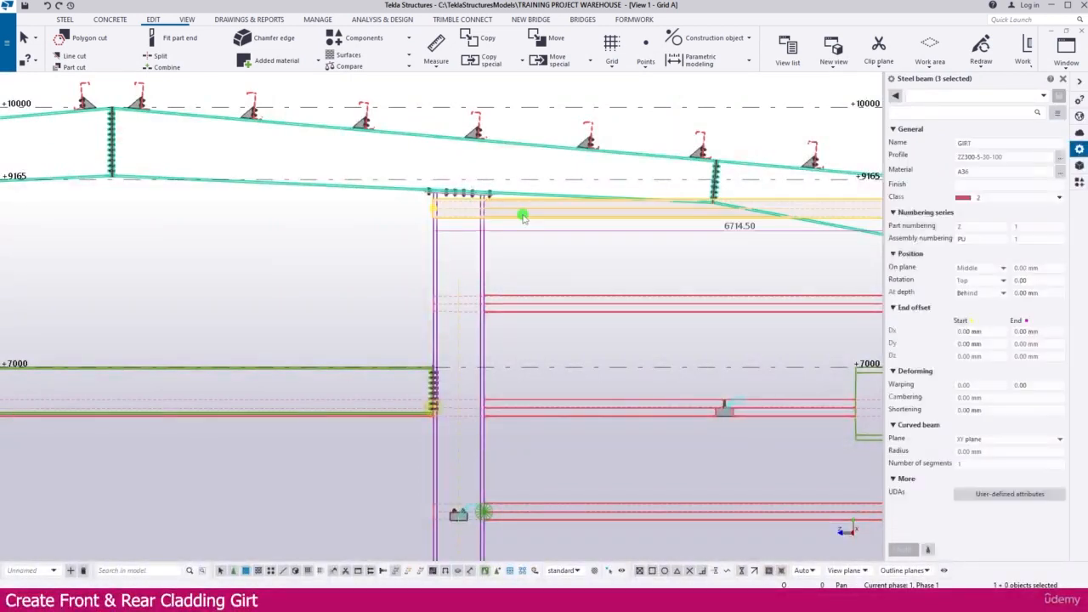
{"action": "left_click", "coordinate": [514, 299], "text": "ctrl"}
{"action": "left_click", "coordinate": [503, 399], "text": "ctrl"}
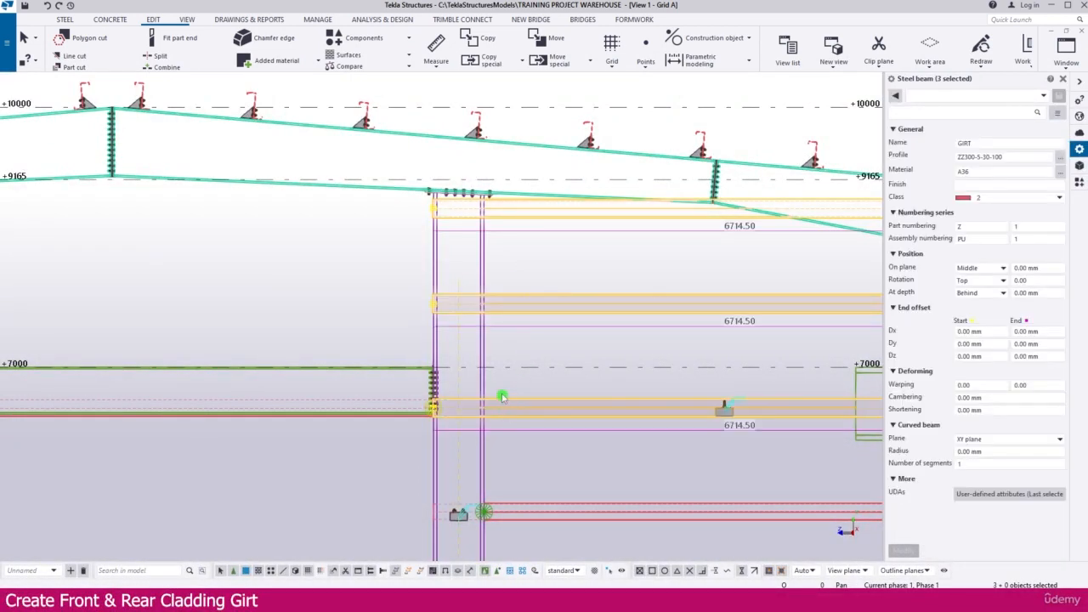
{"action": "left_click_drag", "start_coordinate": [479, 464], "coordinate": [480, 465]}
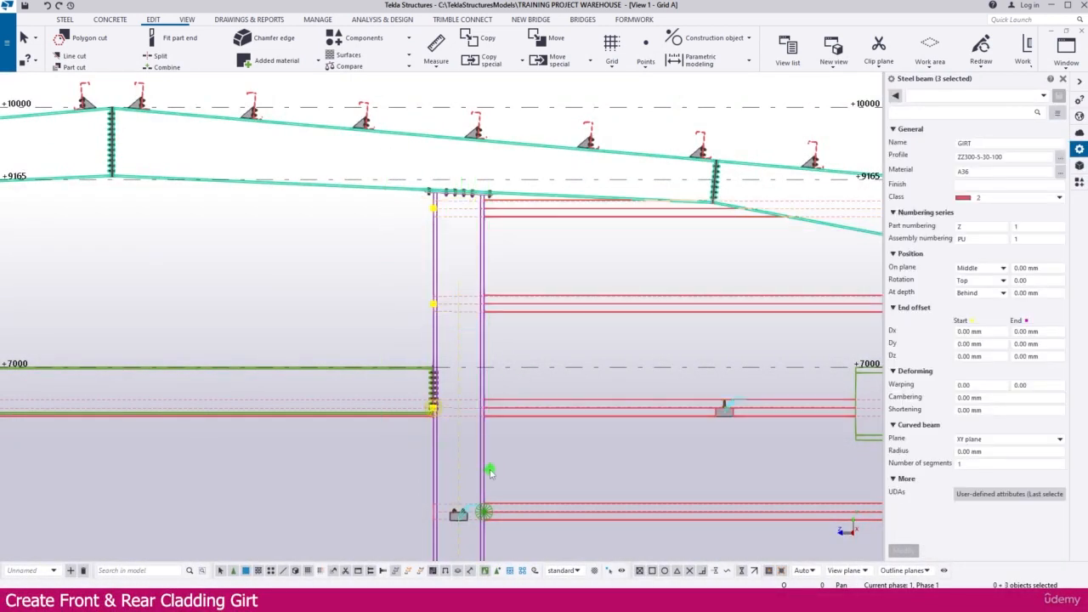
{"action": "scroll", "coordinate": [442, 408], "scroll_direction": "up", "scroll_amount": 8}
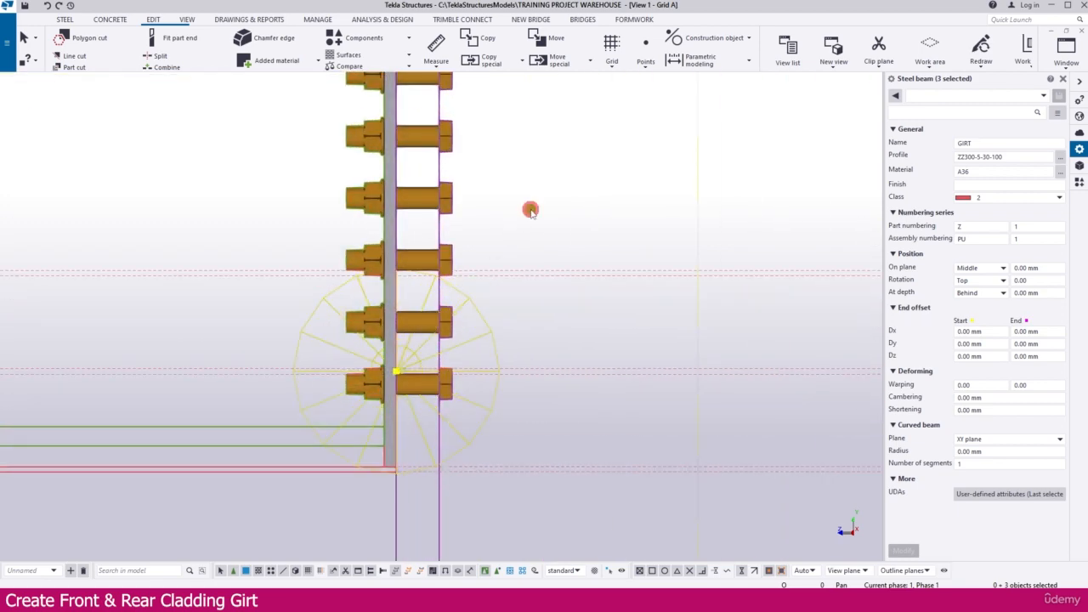
{"action": "right_click", "coordinate": [528, 205]}
{"action": "left_click", "coordinate": [561, 259]}
{"action": "scroll", "coordinate": [410, 475], "scroll_direction": "up", "scroll_amount": 1}
{"action": "scroll", "coordinate": [391, 442], "scroll_direction": "down", "scroll_amount": 2}
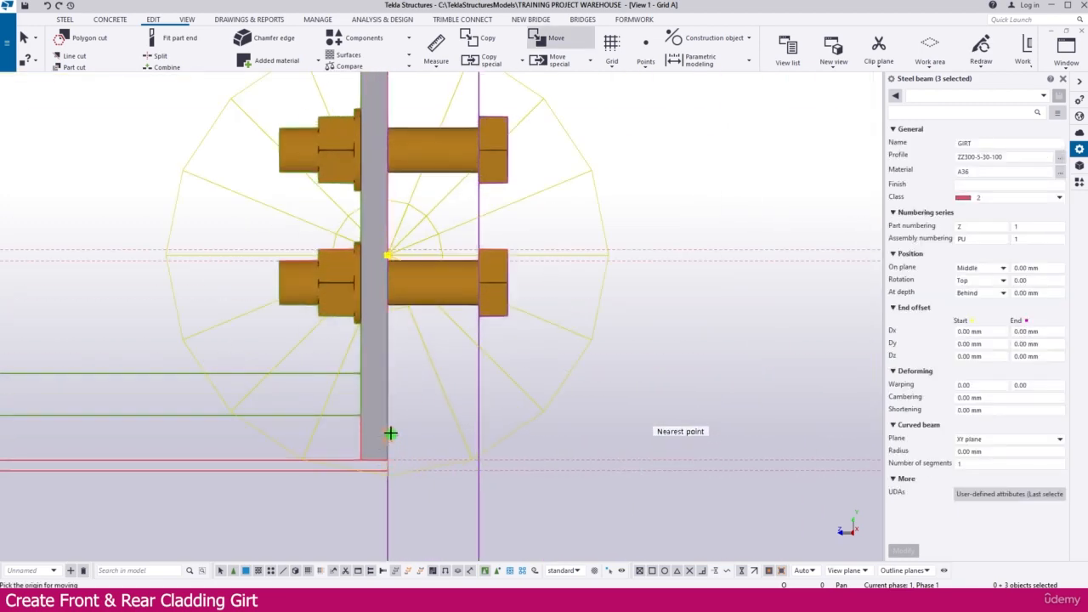
{"action": "left_click", "coordinate": [386, 414]}
{"action": "scroll", "coordinate": [386, 414], "scroll_direction": "down", "scroll_amount": 2}
{"action": "scroll", "coordinate": [386, 414], "scroll_direction": "down", "scroll_amount": 1}
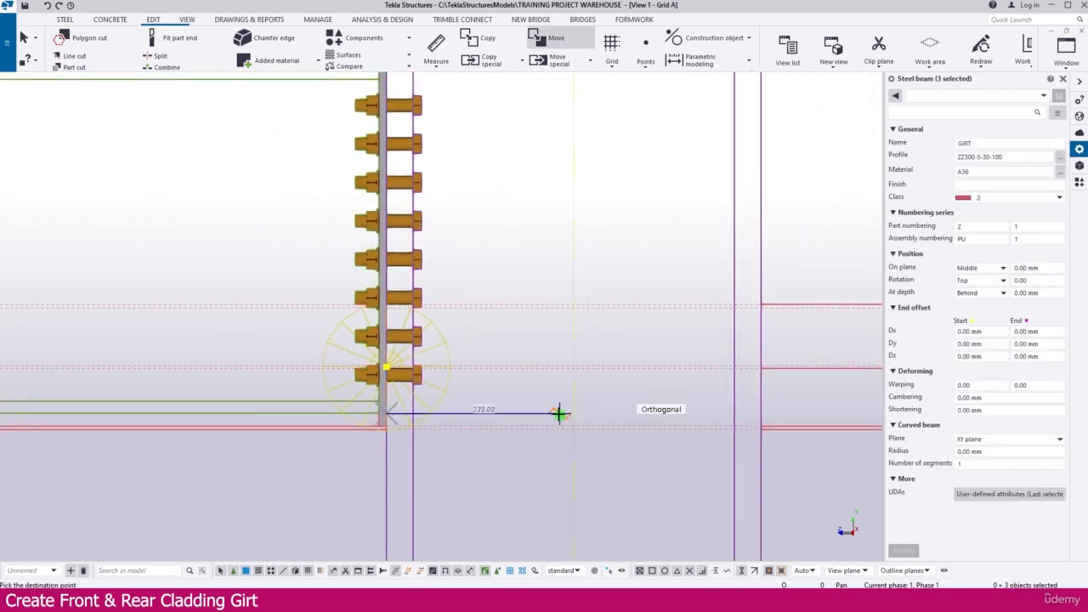
{"action": "left_click", "coordinate": [575, 413]}
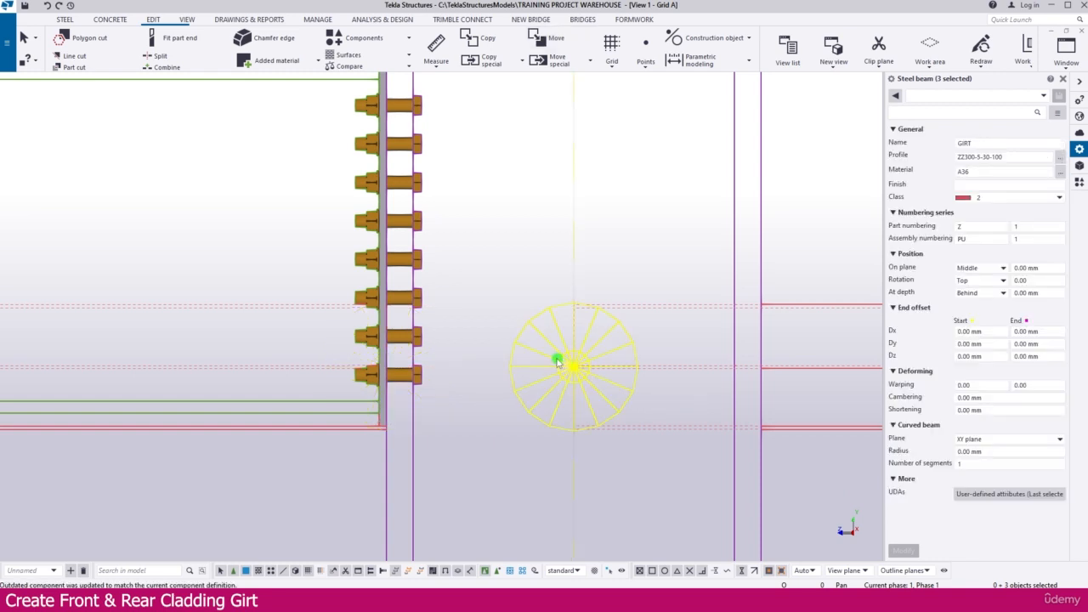
Delete the leftover Cold rolled overlap component and the construction line at the door-opening column nearest grid 3.
{"action": "scroll", "coordinate": [552, 357], "scroll_direction": "down", "scroll_amount": 3}
{"action": "left_click", "coordinate": [544, 355]}
{"action": "scroll", "coordinate": [549, 351], "scroll_direction": "up", "scroll_amount": 3}
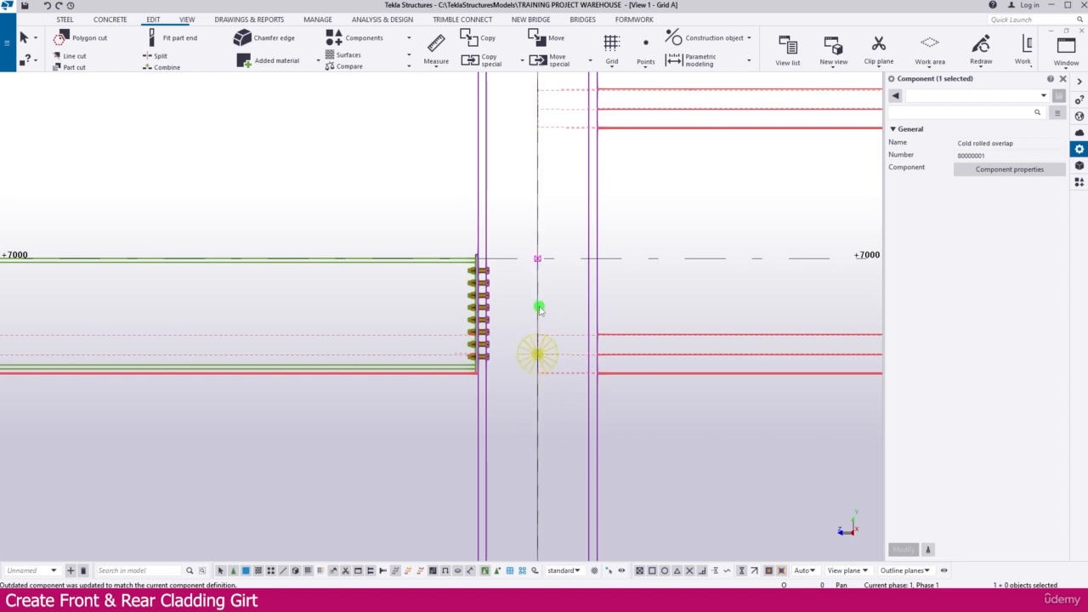
{"action": "left_click", "coordinate": [539, 307]}
{"action": "left_click", "coordinate": [564, 343]}
{"action": "scroll", "coordinate": [557, 340], "scroll_direction": "down", "scroll_amount": 3}
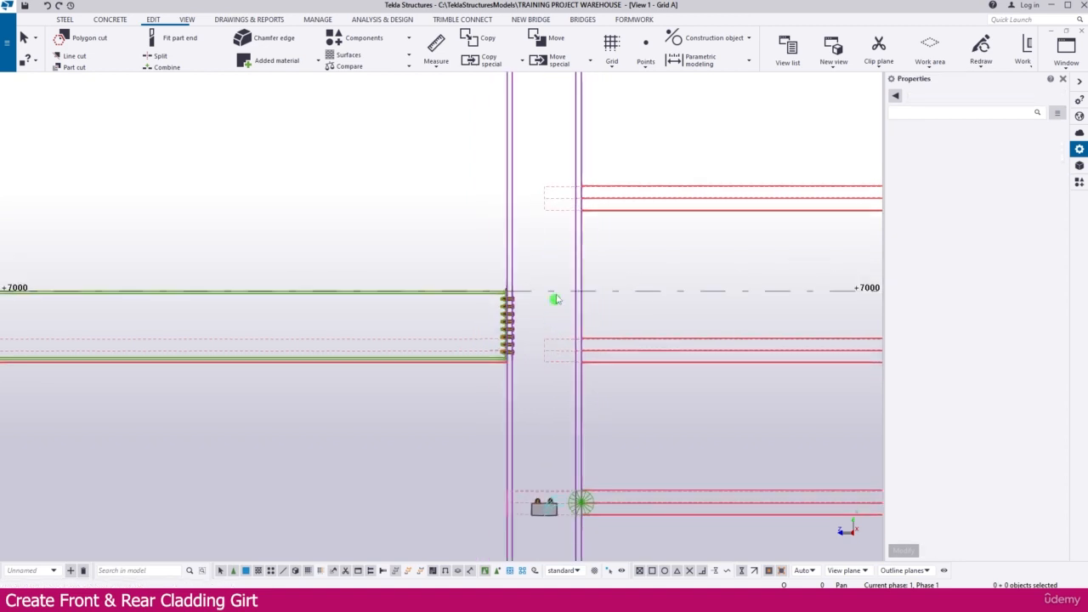
Extend the door-opening girt's end point to the centre of the column nearest grid 3, in line with the adjacent girt's end.
{"action": "scroll", "coordinate": [556, 307], "scroll_direction": "down", "scroll_amount": 3}
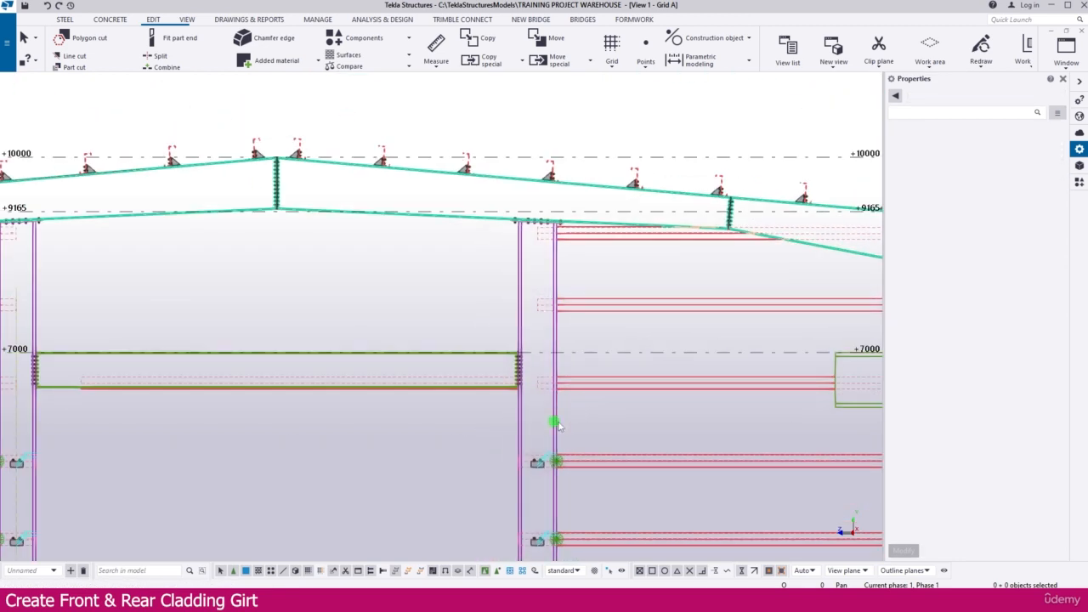
{"action": "middle_click_drag", "start_coordinate": [587, 432], "coordinate": [582, 353]}
{"action": "scroll", "coordinate": [476, 303], "scroll_direction": "down", "scroll_amount": 3}
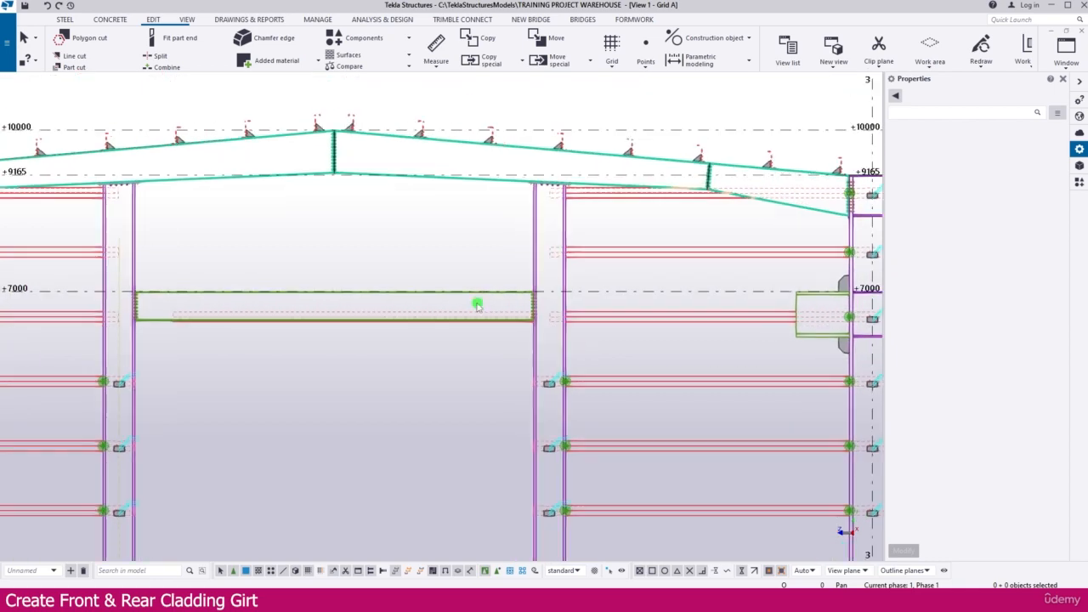
{"action": "scroll", "coordinate": [262, 323], "scroll_direction": "up", "scroll_amount": 3}
{"action": "left_click", "coordinate": [262, 316]}
{"action": "scroll", "coordinate": [517, 331], "scroll_direction": "up", "scroll_amount": 5}
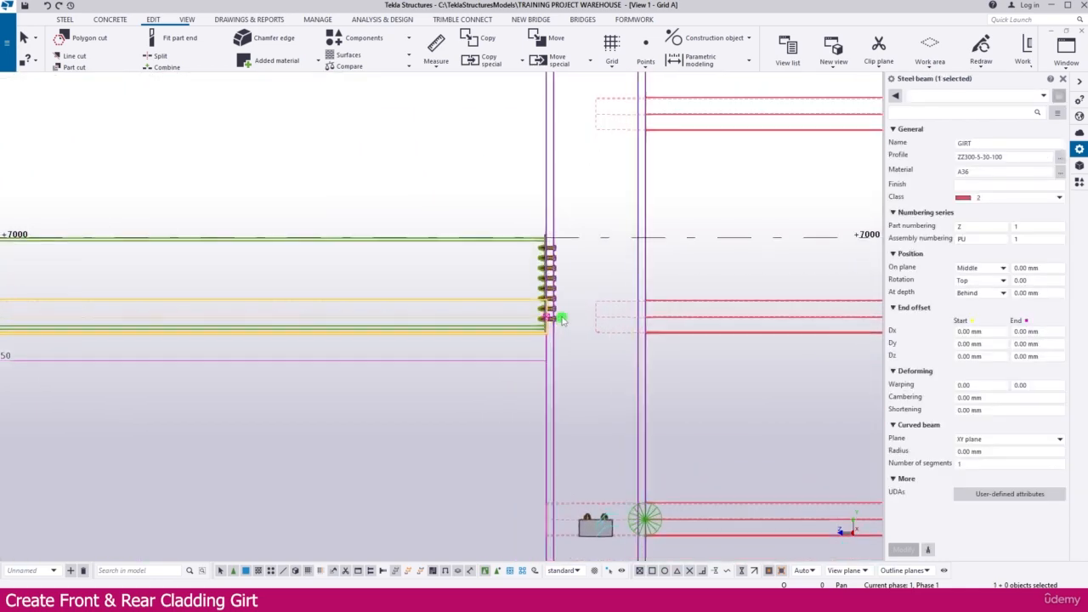
{"action": "left_click_drag", "start_coordinate": [589, 354], "coordinate": [590, 354]}
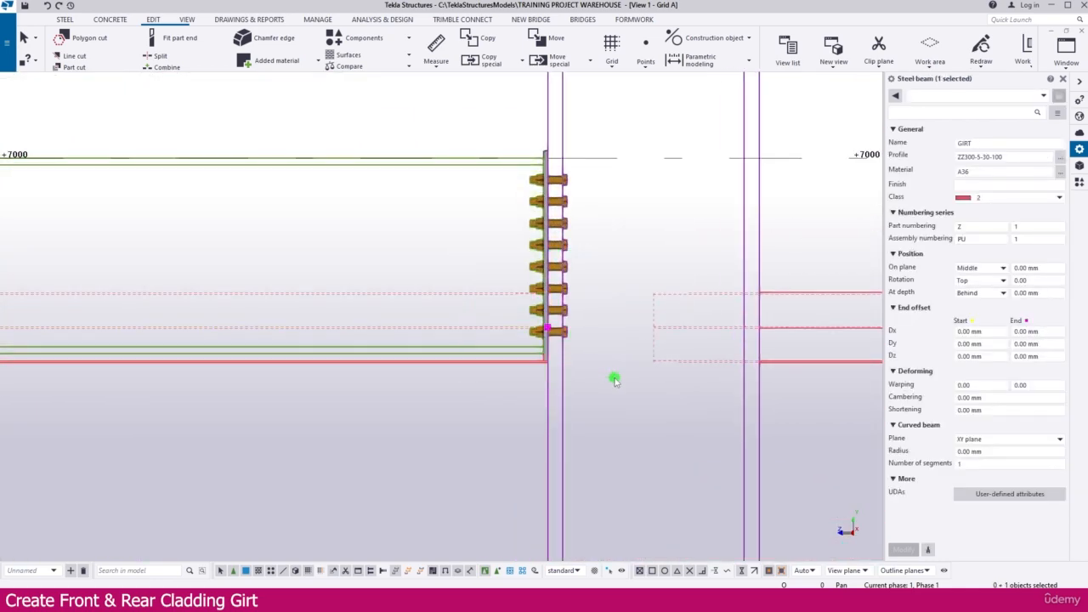
{"action": "scroll", "coordinate": [595, 323], "scroll_direction": "up", "scroll_amount": 4}
{"action": "right_click", "coordinate": [584, 298]}
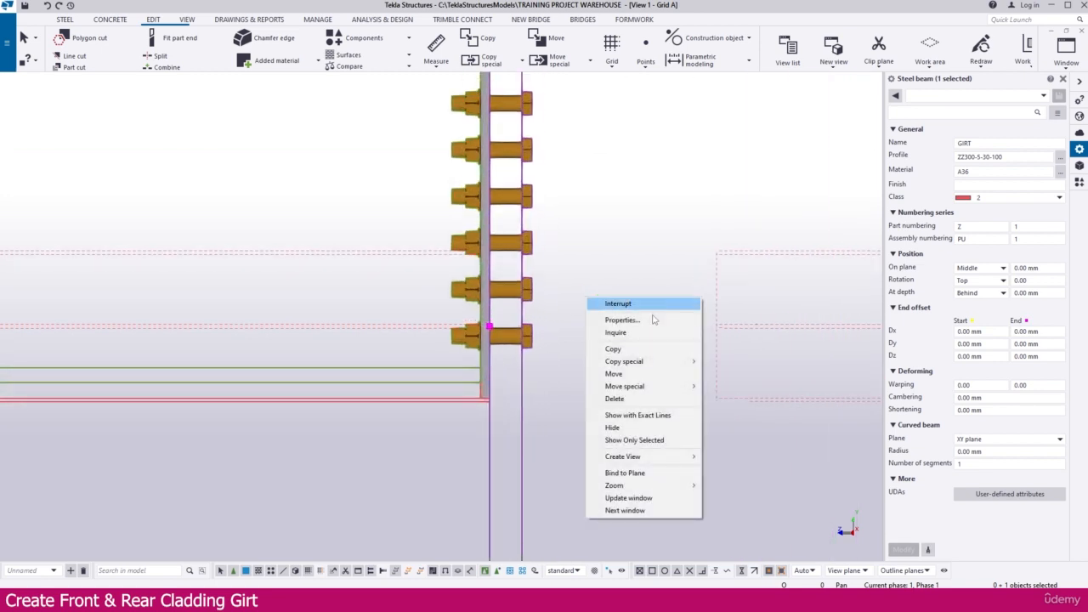
{"action": "left_click", "coordinate": [613, 373]}
{"action": "scroll", "coordinate": [495, 396], "scroll_direction": "up", "scroll_amount": 5}
{"action": "scroll", "coordinate": [459, 411], "scroll_direction": "up", "scroll_amount": 1}
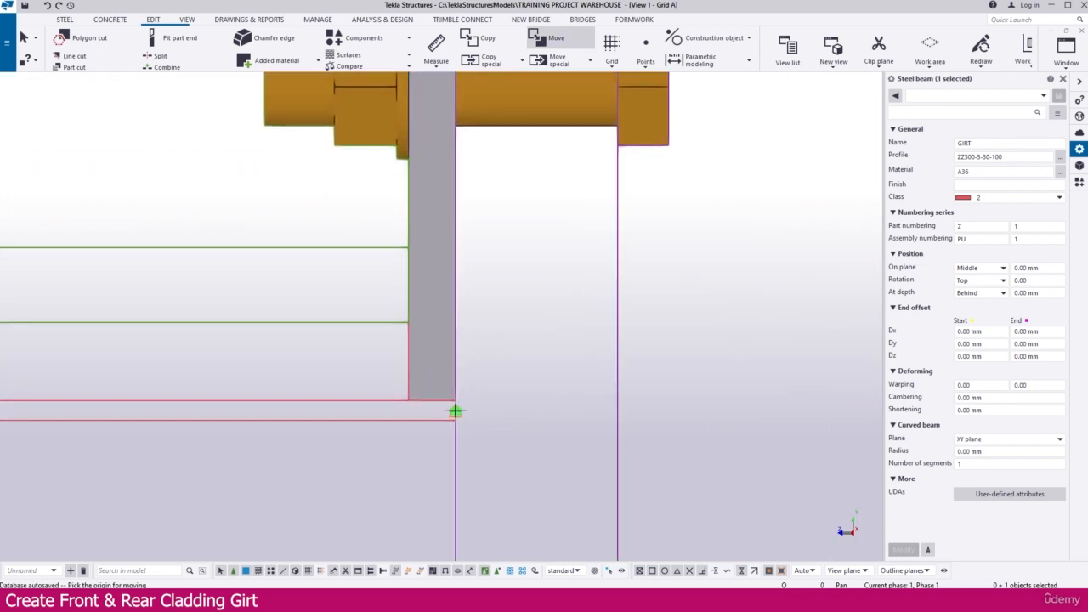
{"action": "left_click", "coordinate": [455, 421]}
{"action": "scroll", "coordinate": [455, 420], "scroll_direction": "down", "scroll_amount": 4}
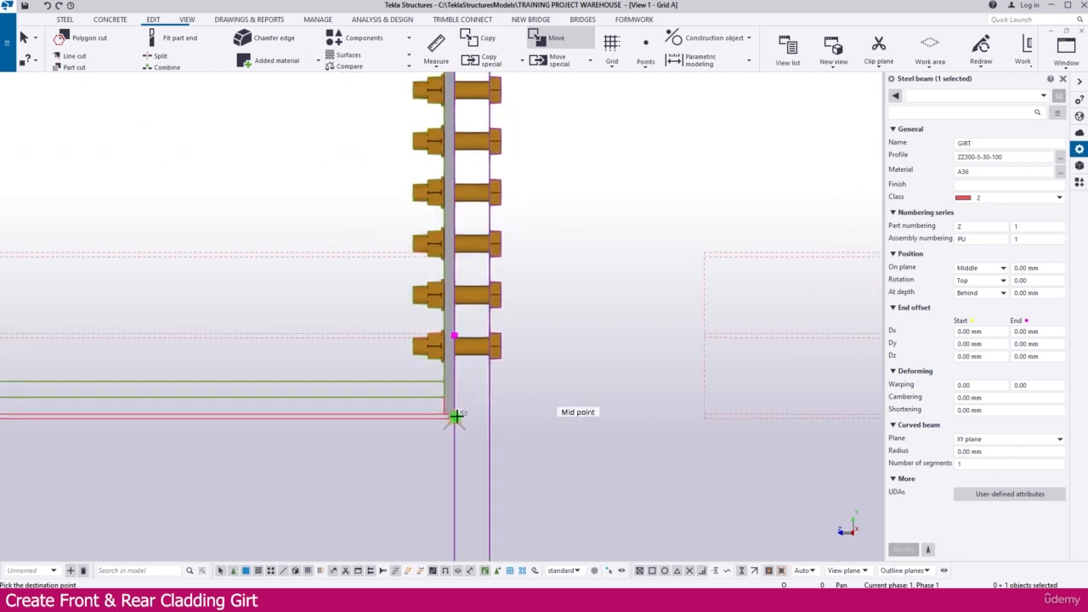
{"action": "scroll", "coordinate": [720, 439], "scroll_direction": "up", "scroll_amount": 1}
{"action": "left_click", "coordinate": [697, 408]}
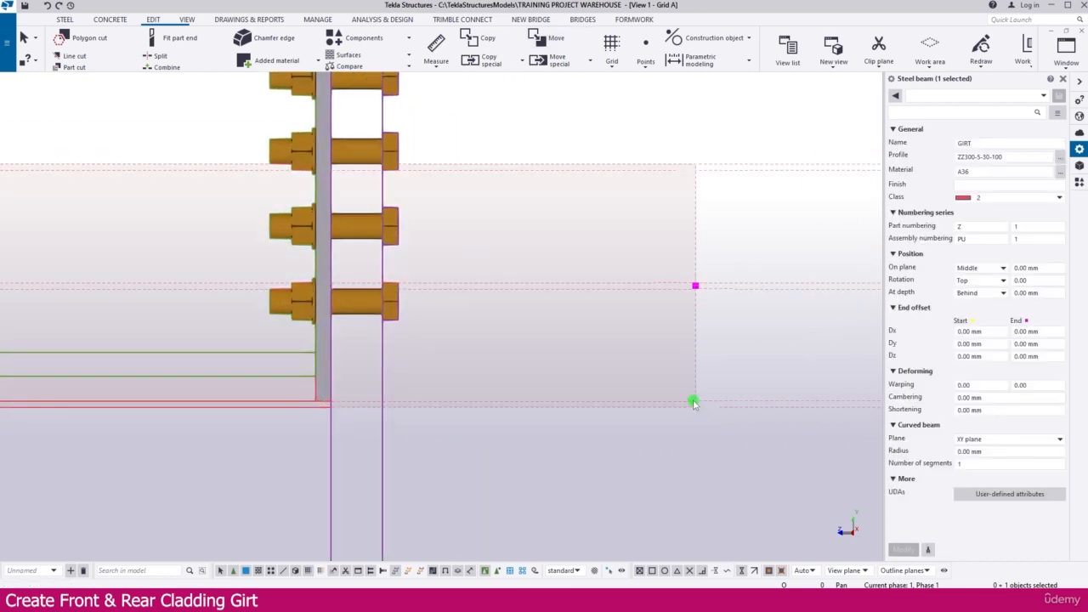
Extend the door-opening girt's start point to the centre of the column nearest grid 2, in line with the adjacent girt's end.
{"action": "scroll", "coordinate": [680, 387], "scroll_direction": "down", "scroll_amount": 4}
{"action": "middle_click_drag", "start_coordinate": [289, 423], "coordinate": [571, 396]}
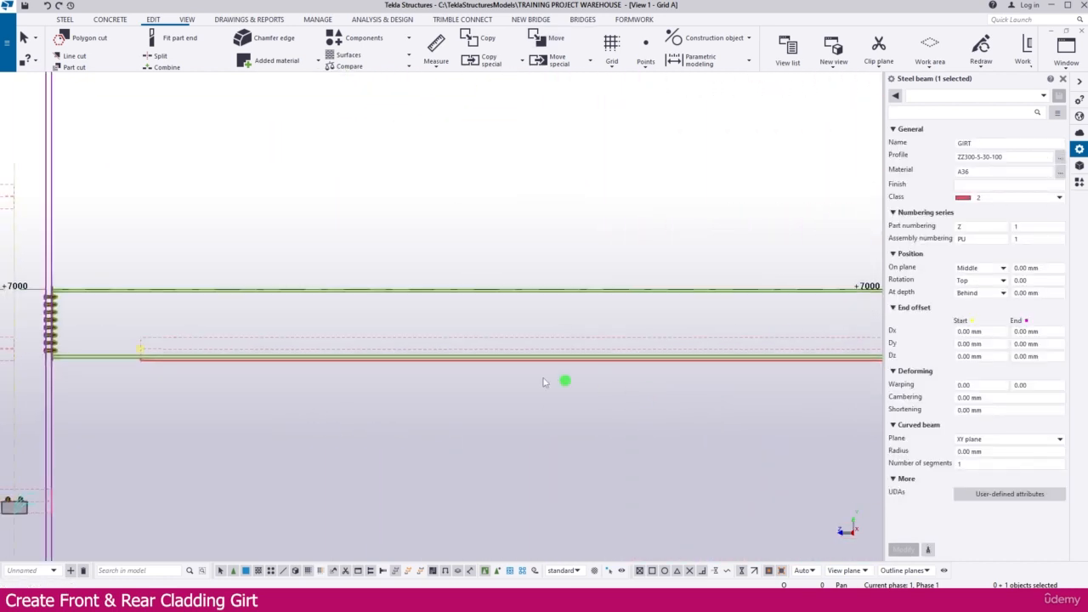
{"action": "middle_click_drag", "start_coordinate": [124, 320], "coordinate": [369, 311]}
{"action": "left_click", "coordinate": [408, 332]}
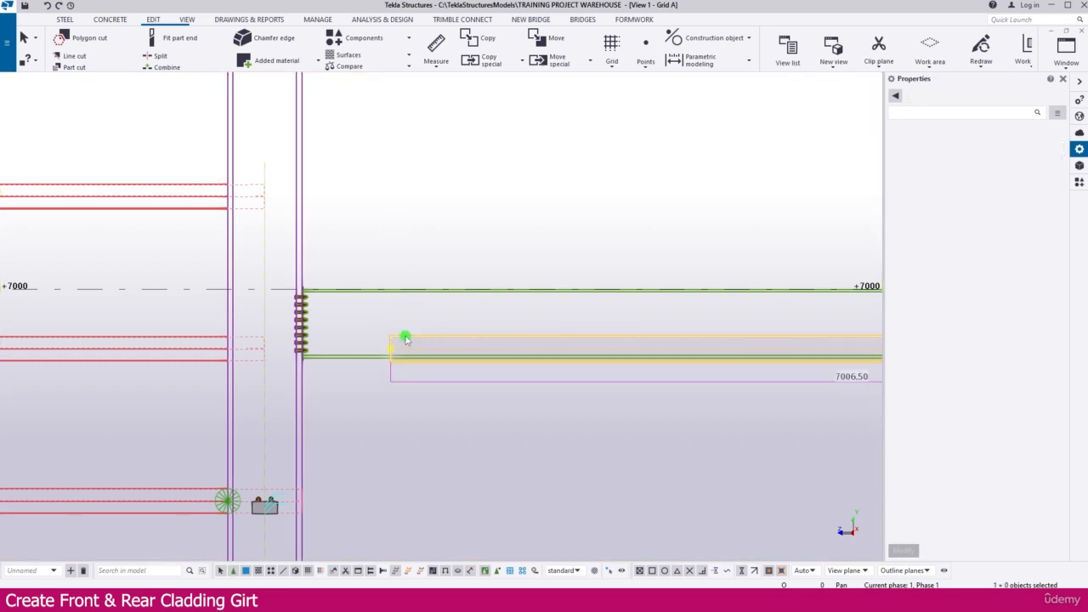
{"action": "right_click", "coordinate": [401, 204]}
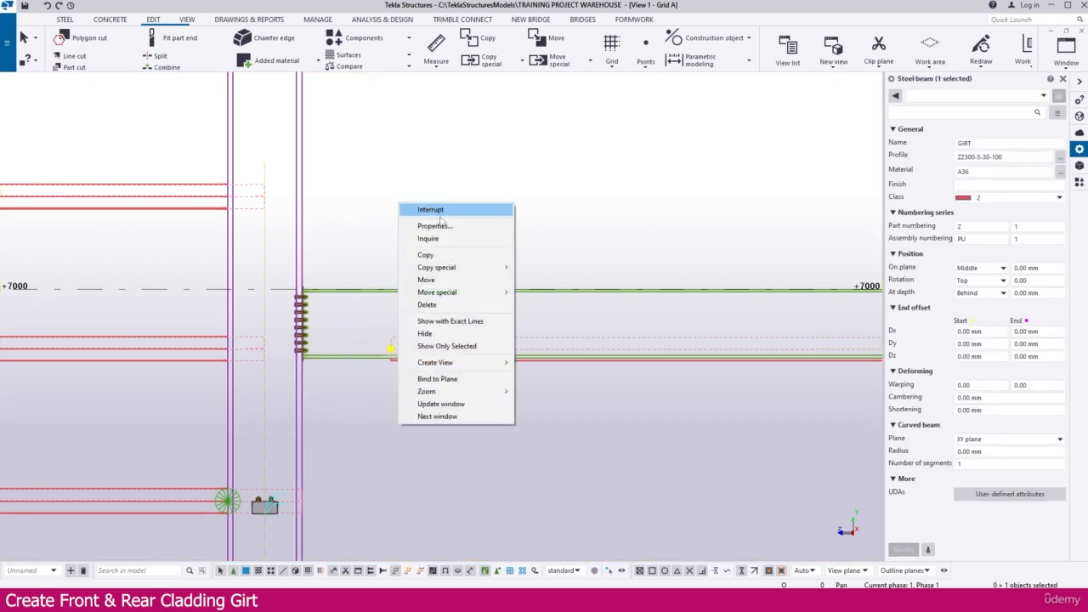
{"action": "left_click", "coordinate": [430, 280]}
{"action": "scroll", "coordinate": [383, 335], "scroll_direction": "up", "scroll_amount": 6}
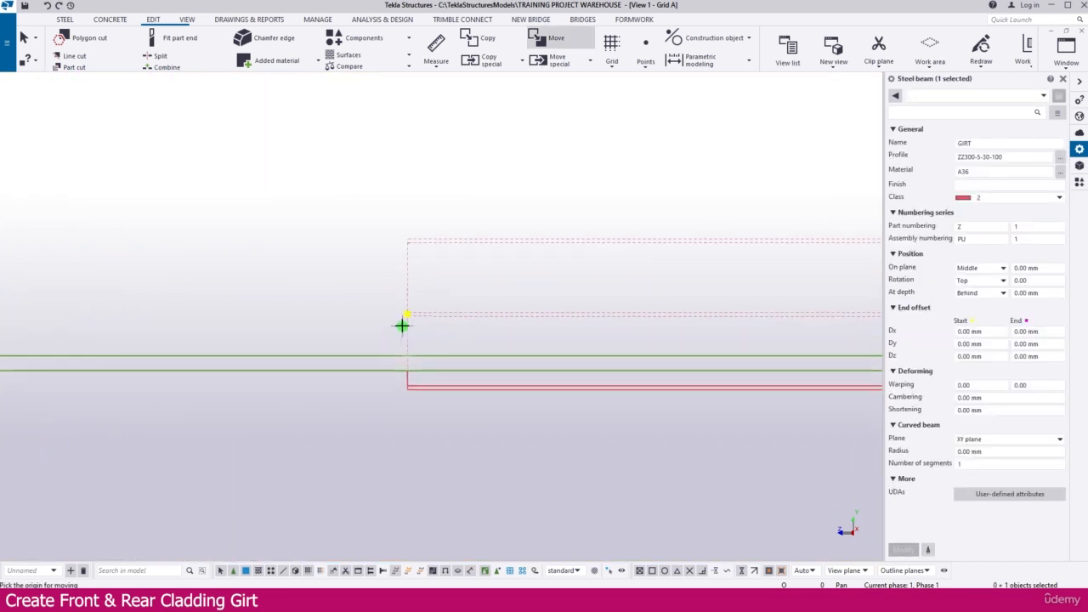
{"action": "scroll", "coordinate": [418, 399], "scroll_direction": "up", "scroll_amount": 2}
{"action": "scroll", "coordinate": [476, 382], "scroll_direction": "down", "scroll_amount": 3}
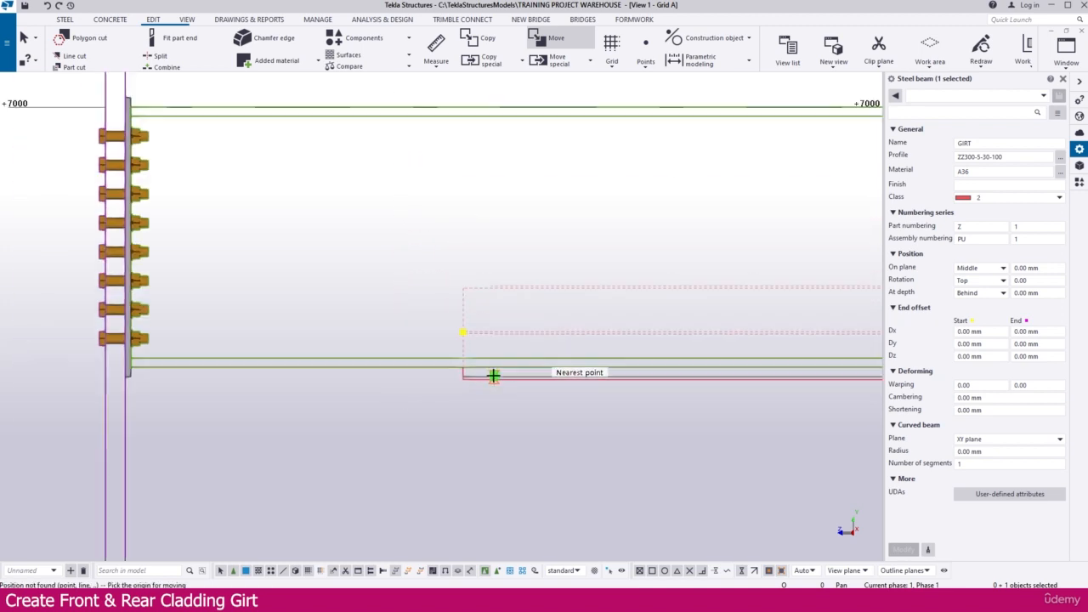
{"action": "middle_click_drag", "start_coordinate": [99, 399], "coordinate": [442, 379]}
{"action": "scroll", "coordinate": [437, 382], "scroll_direction": "down", "scroll_amount": 2}
{"action": "scroll", "coordinate": [668, 382], "scroll_direction": "up", "scroll_amount": 4}
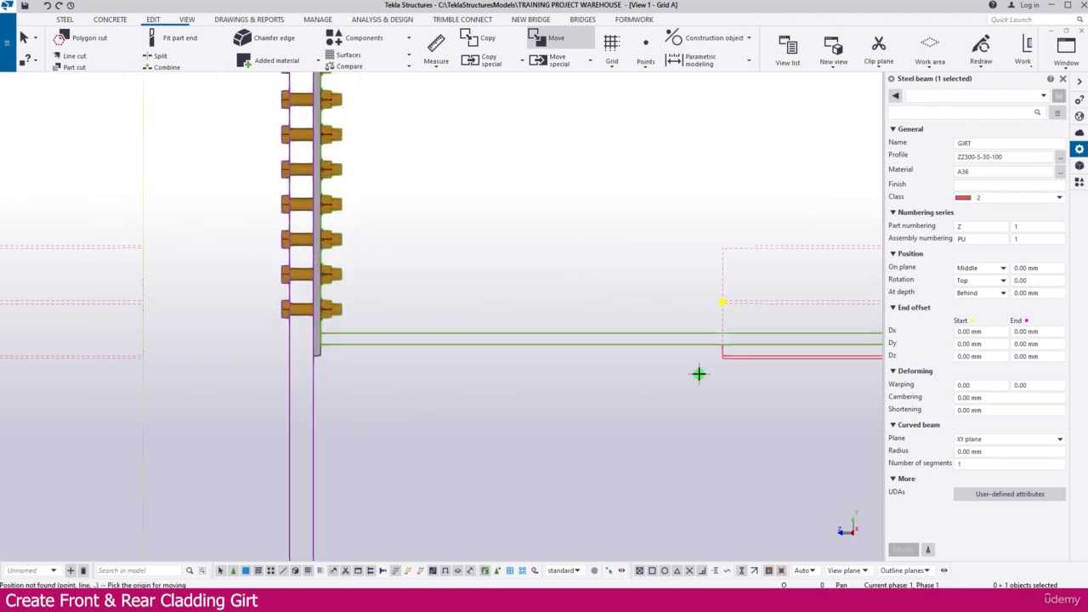
{"action": "scroll", "coordinate": [731, 359], "scroll_direction": "up", "scroll_amount": 2}
{"action": "left_click", "coordinate": [717, 356]}
{"action": "scroll", "coordinate": [765, 383], "scroll_direction": "down", "scroll_amount": 3}
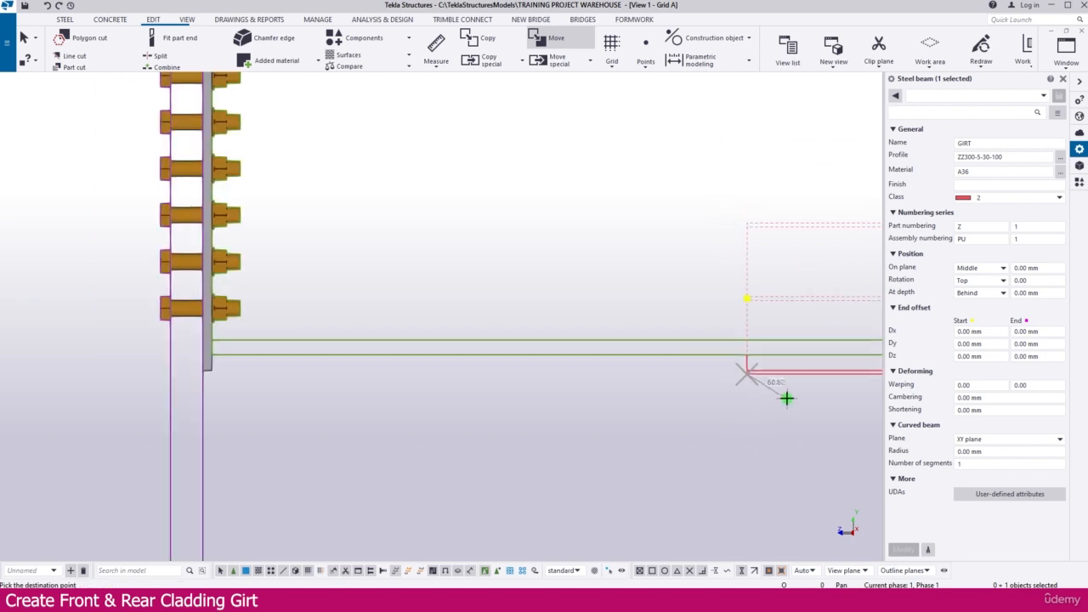
{"action": "scroll", "coordinate": [335, 381], "scroll_direction": "up", "scroll_amount": 4}
{"action": "scroll", "coordinate": [289, 369], "scroll_direction": "up", "scroll_amount": 1}
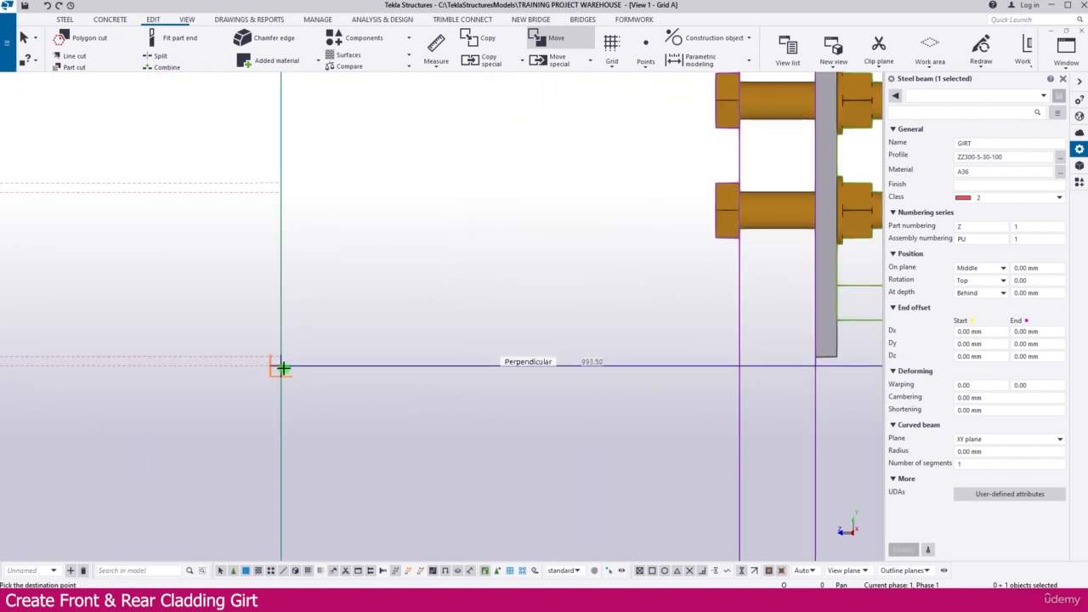
{"action": "left_click", "coordinate": [278, 365]}
Delete the leftover construction line at the centre of the door-opening column nearest grid 2.
{"action": "scroll", "coordinate": [331, 357], "scroll_direction": "down", "scroll_amount": 4}
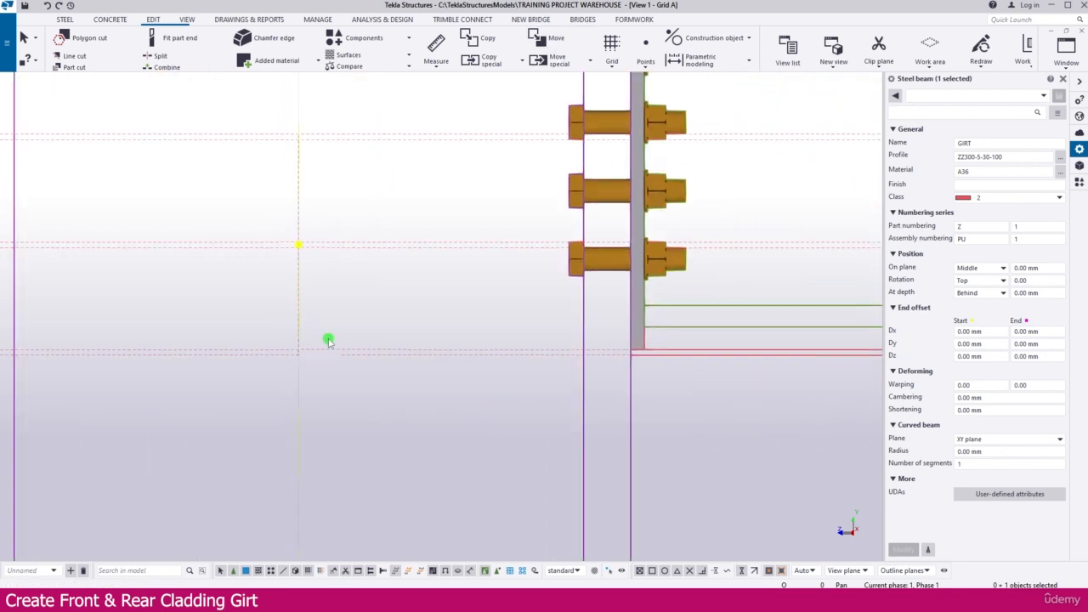
{"action": "left_click", "coordinate": [321, 372]}
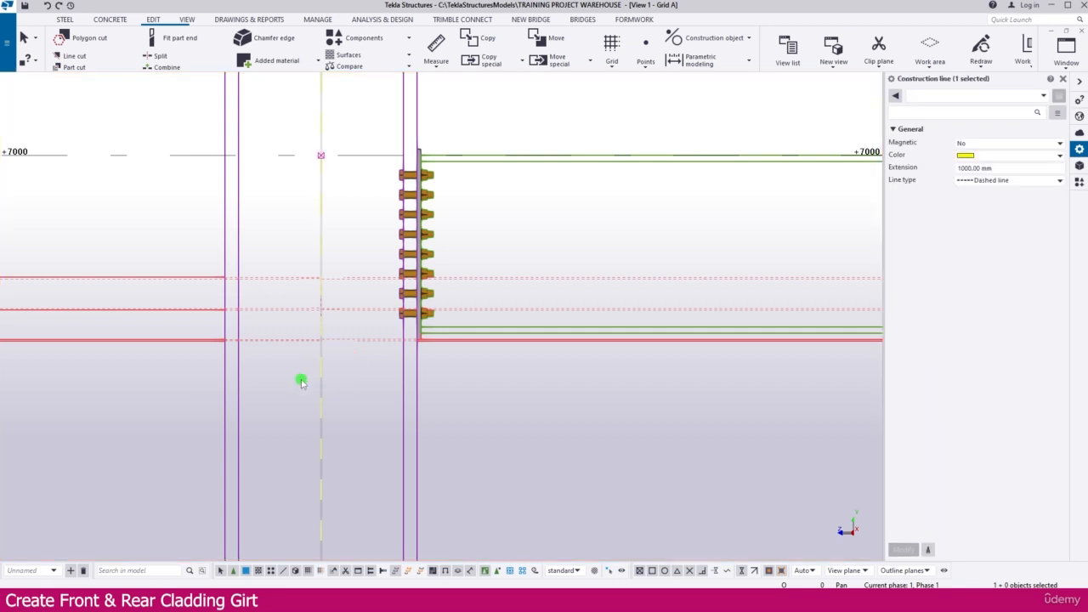
{"action": "scroll", "coordinate": [327, 377], "scroll_direction": "down", "scroll_amount": 5}
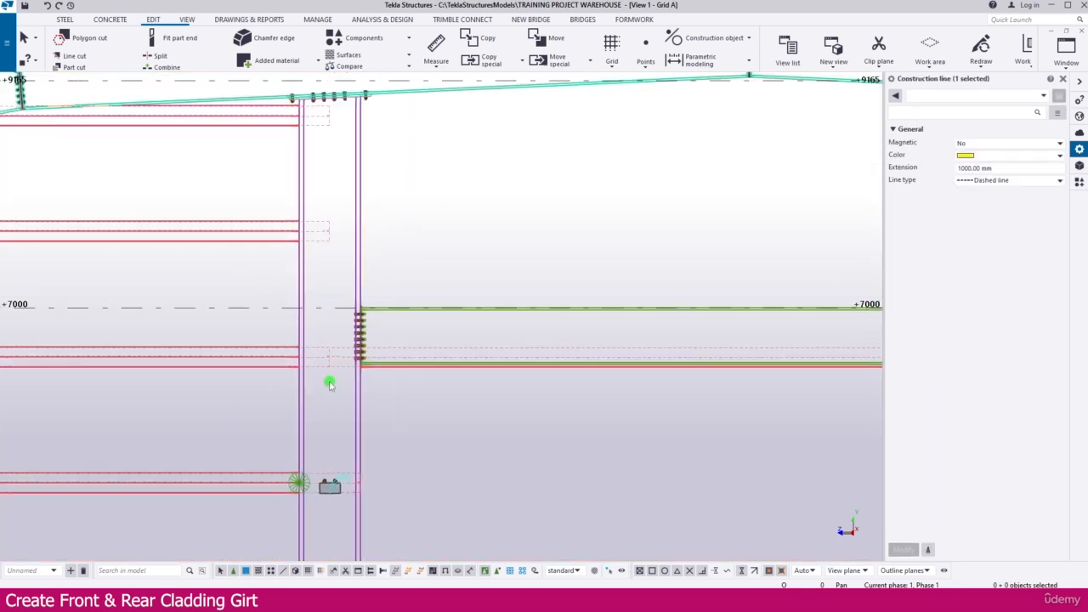
Make one linear copy of the door-opening girt between grids 2 and 3, offset dY 1200 mm.
{"action": "left_click", "coordinate": [483, 295]}
{"action": "left_click", "coordinate": [472, 318]}
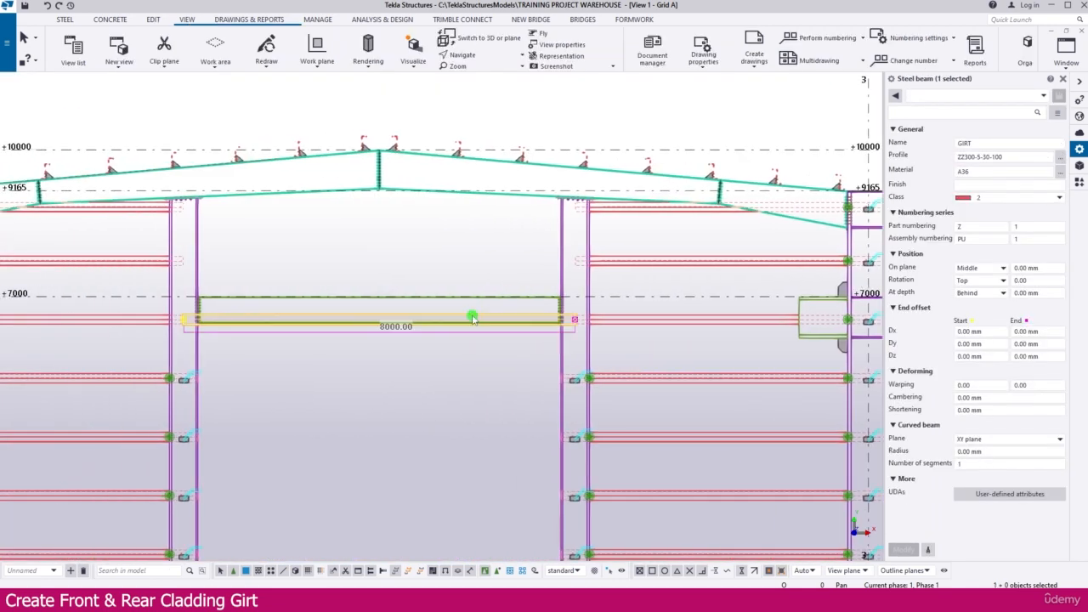
{"action": "right_click", "coordinate": [415, 260]}
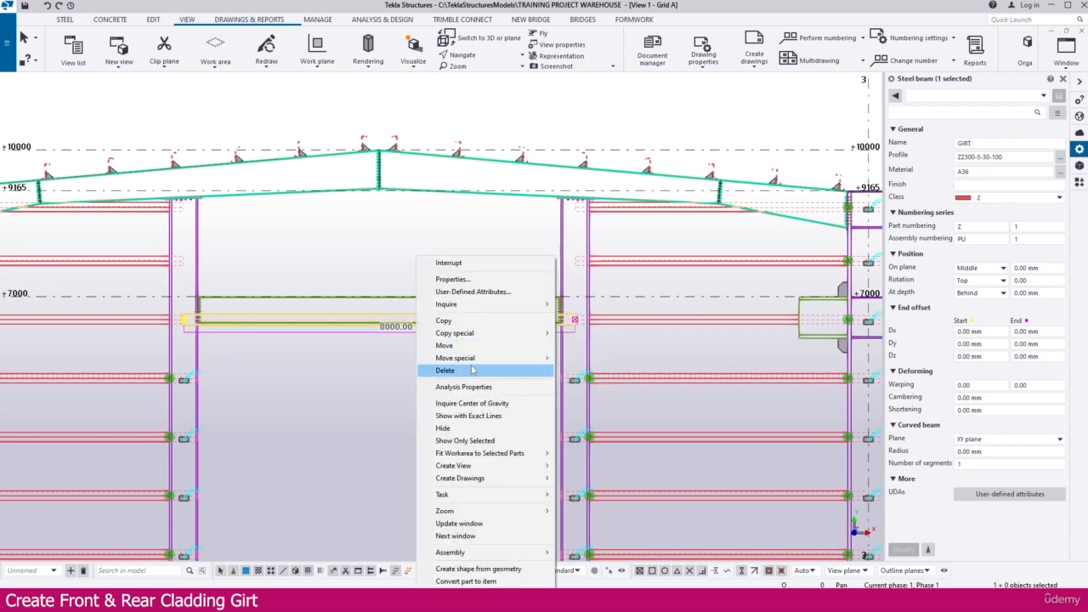
{"action": "mouse_move", "coordinate": [512, 338]}
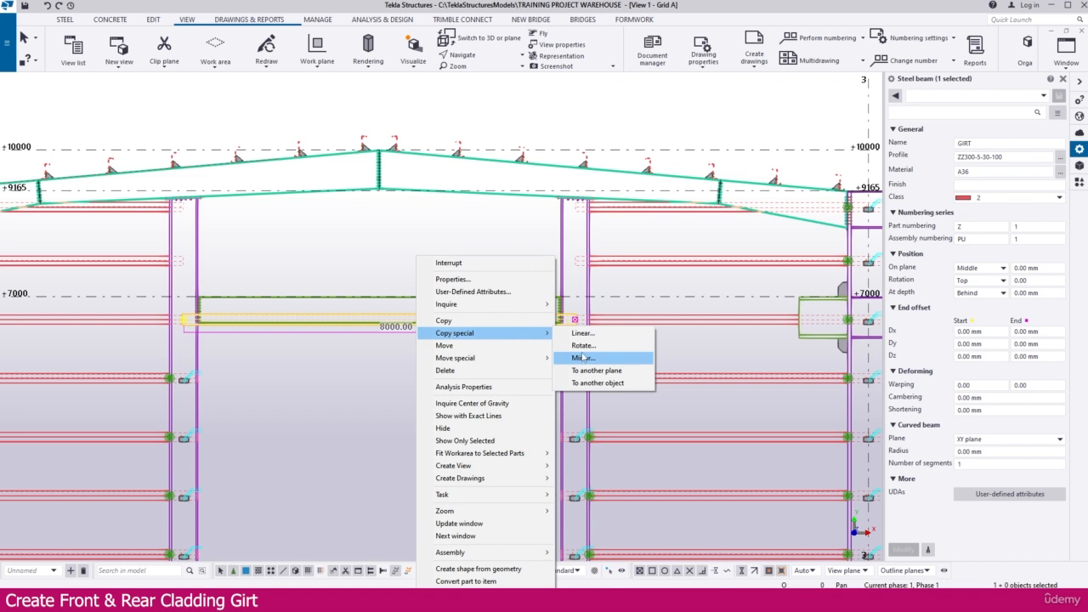
{"action": "left_click", "coordinate": [582, 333]}
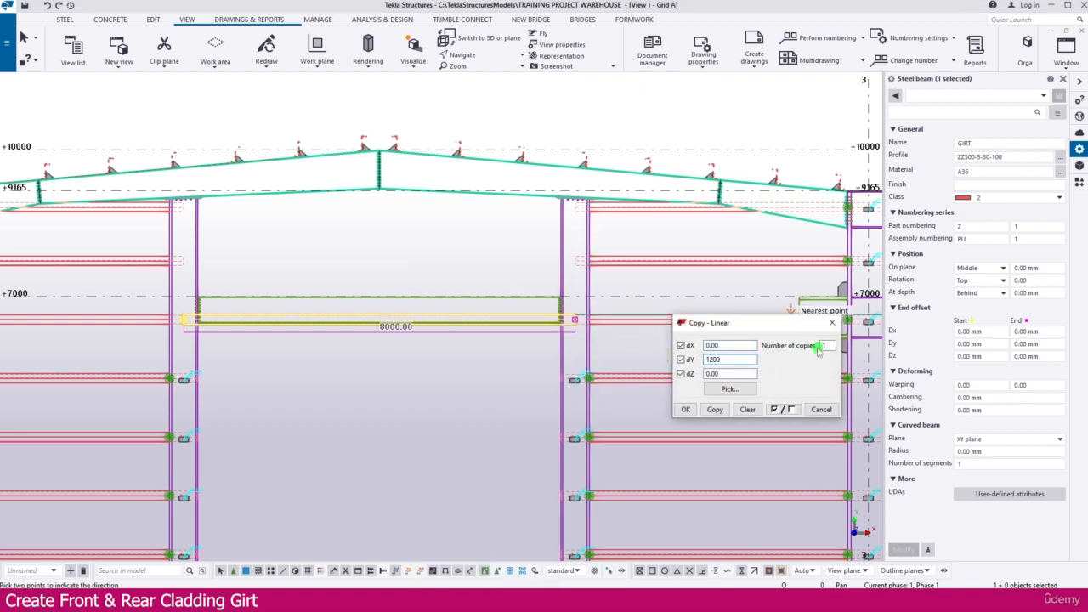
{"action": "left_click", "coordinate": [717, 410]}
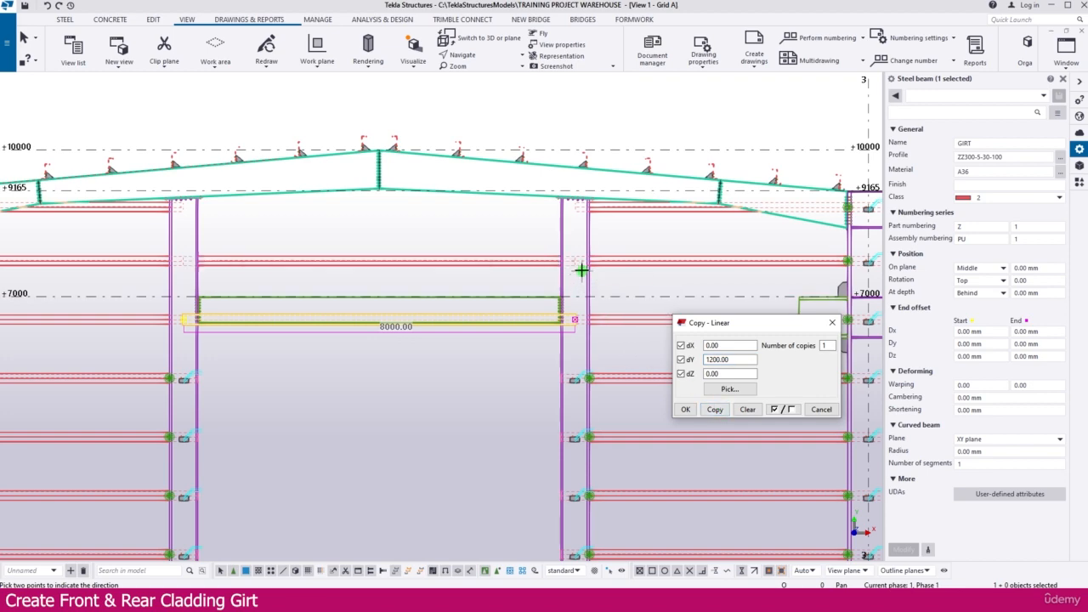
{"action": "middle_click_drag", "start_coordinate": [582, 271], "coordinate": [413, 308]}
{"action": "left_click", "coordinate": [413, 308]}
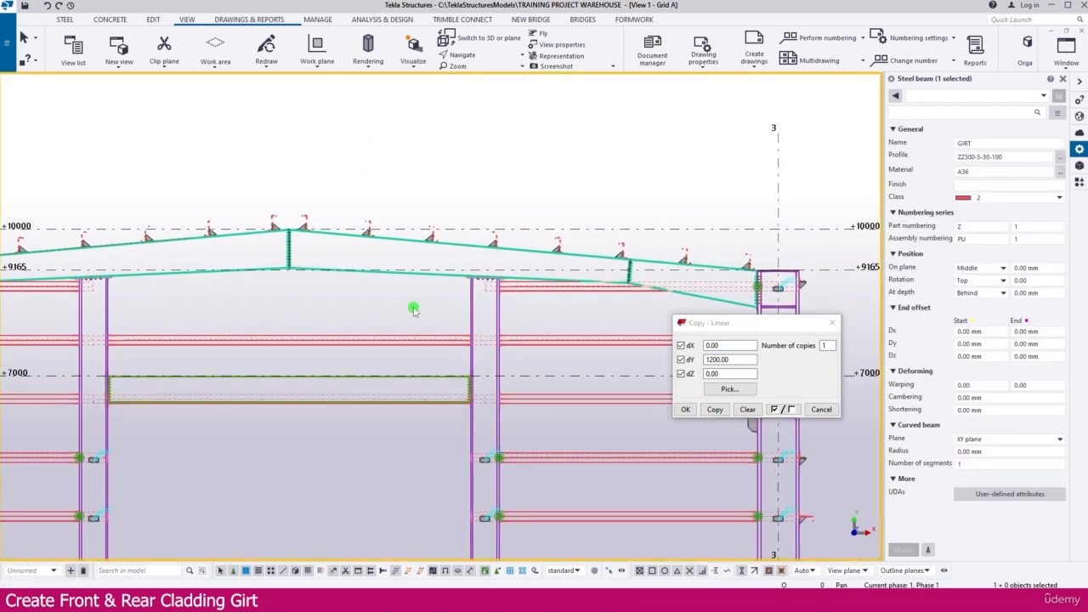
Make one linear copy of the girt just above the door-opening beam, offset dY 1100 mm.
{"action": "left_click", "coordinate": [406, 344]}
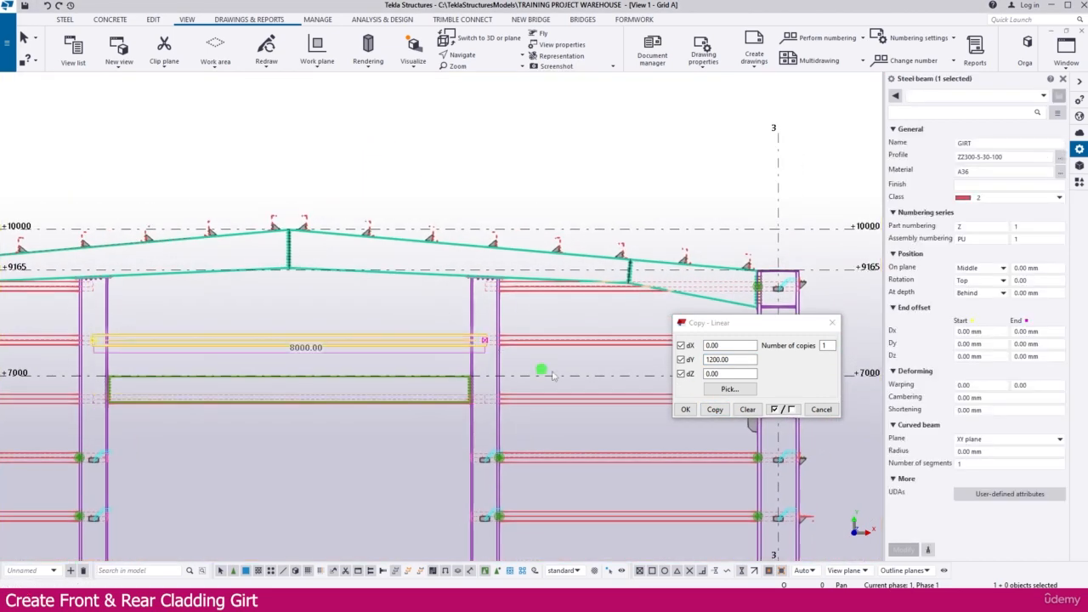
{"action": "double_click", "coordinate": [732, 361]}
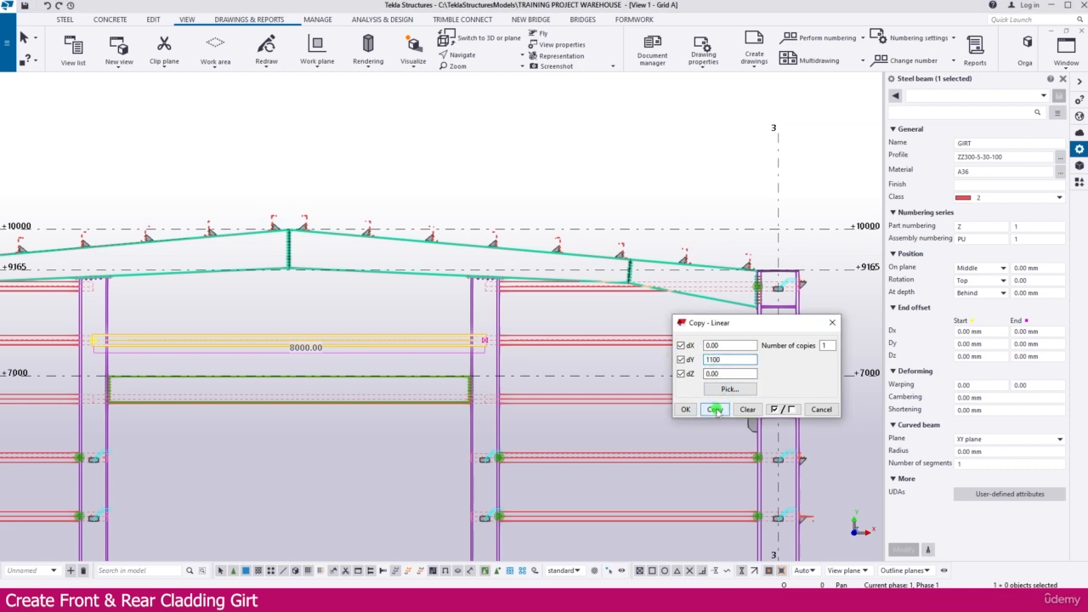
{"action": "middle_click_drag", "start_coordinate": [429, 284], "coordinate": [482, 307]}
{"action": "left_click", "coordinate": [481, 196]}
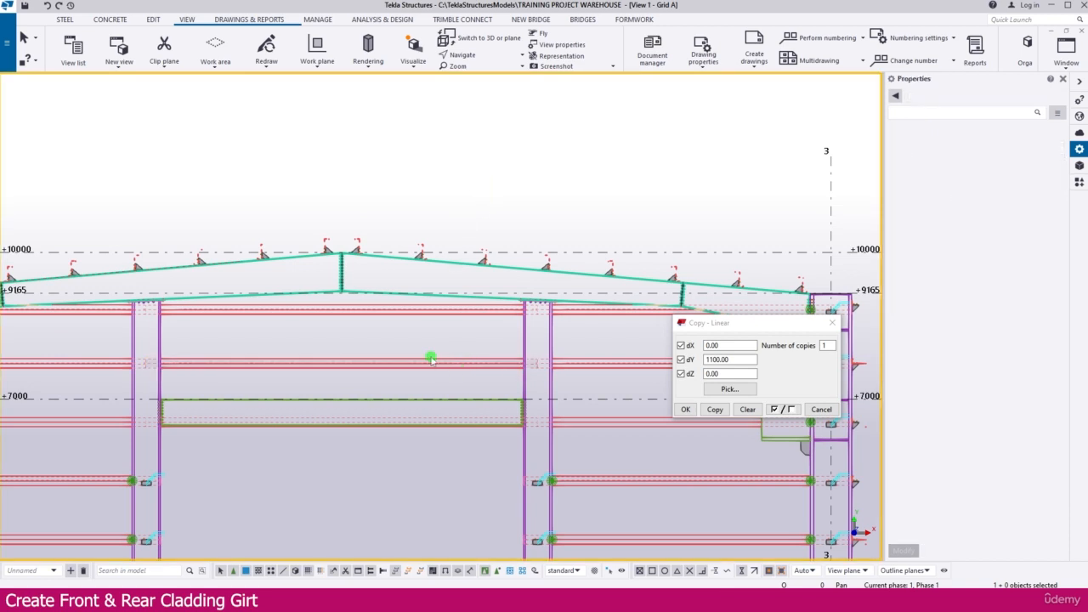
Make one linear copy of the girt at the door-opening column tops, offset dY 700 mm into the gable.
{"action": "left_click", "coordinate": [436, 308]}
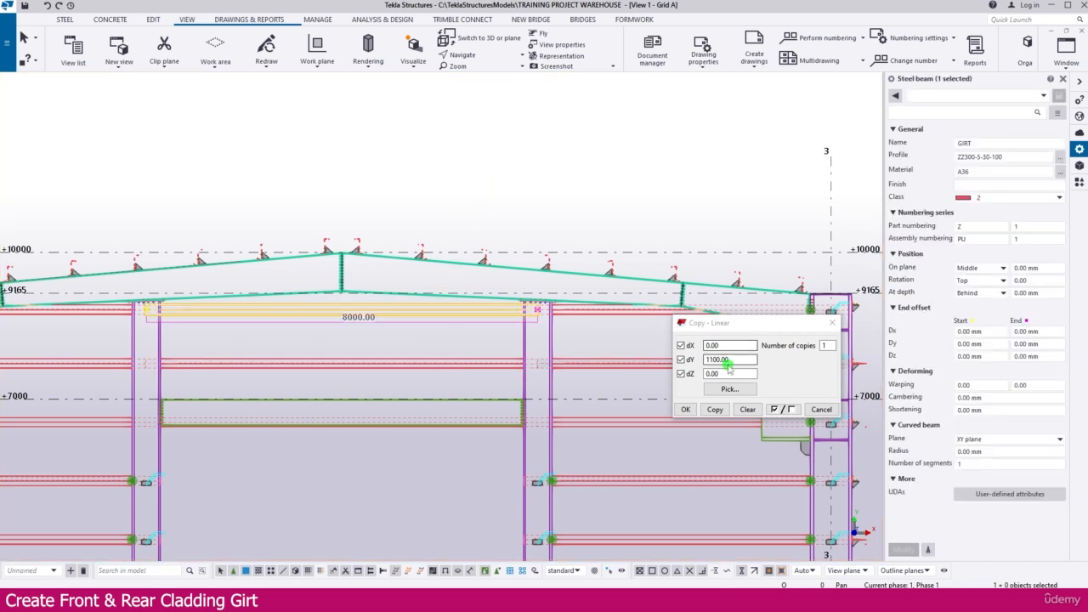
{"action": "left_click_drag", "start_coordinate": [728, 365], "coordinate": [681, 361]}
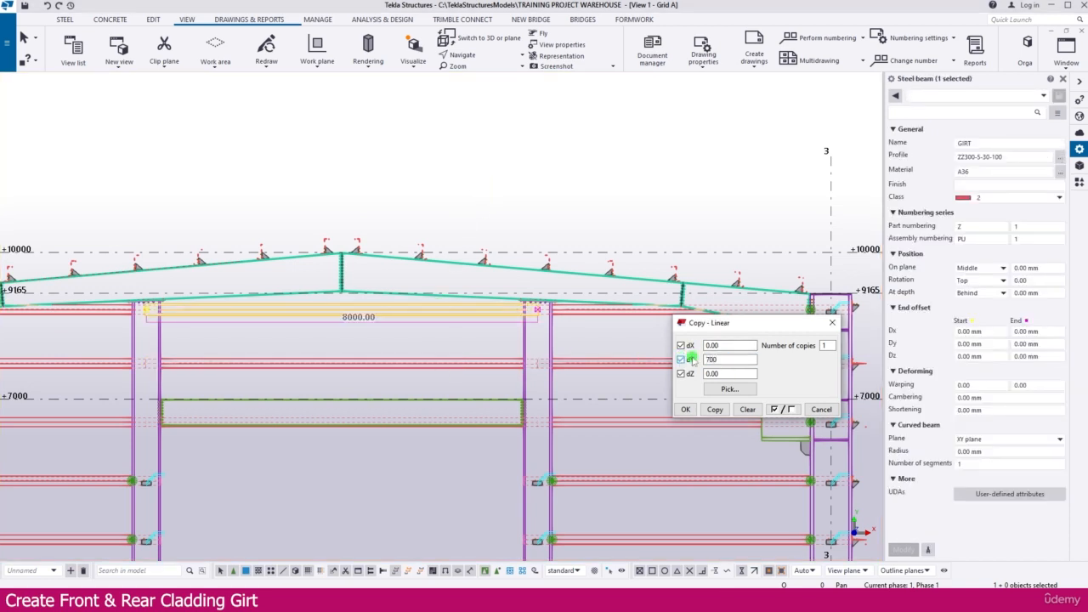
{"action": "left_click", "coordinate": [715, 409]}
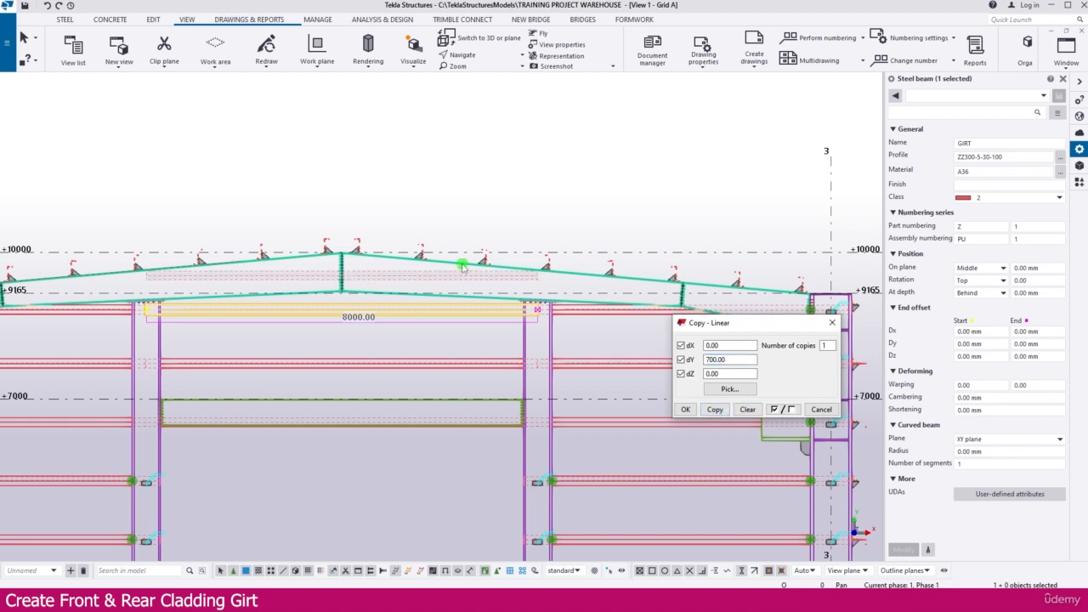
{"action": "left_click", "coordinate": [457, 170]}
{"action": "scroll", "coordinate": [519, 194], "scroll_direction": "down", "scroll_amount": 2}
{"action": "scroll", "coordinate": [521, 197], "scroll_direction": "down", "scroll_amount": 2}
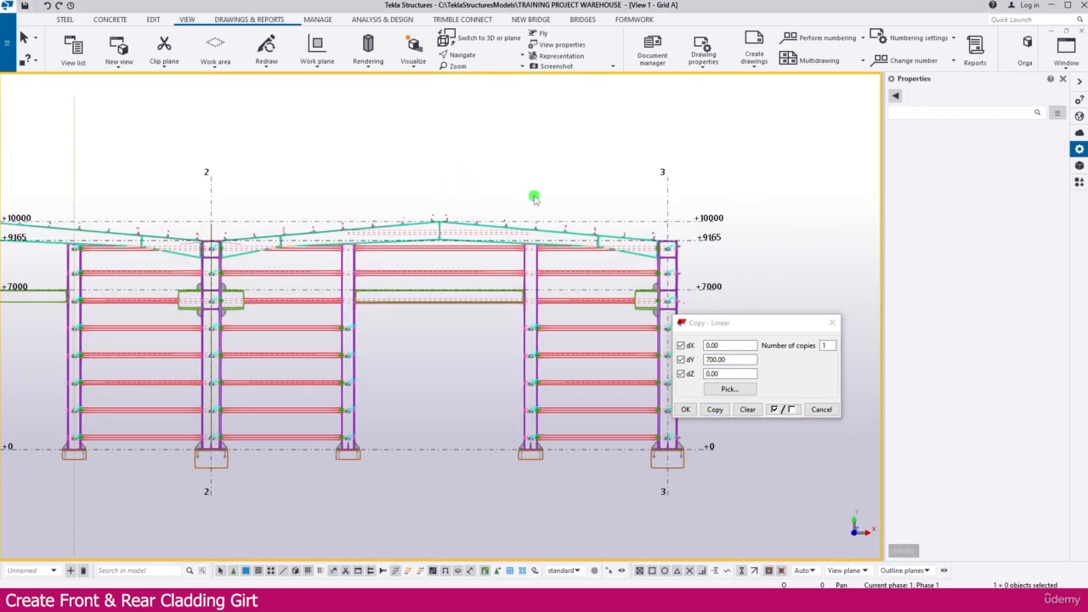
{"action": "scroll", "coordinate": [463, 231], "scroll_direction": "up", "scroll_amount": 4}
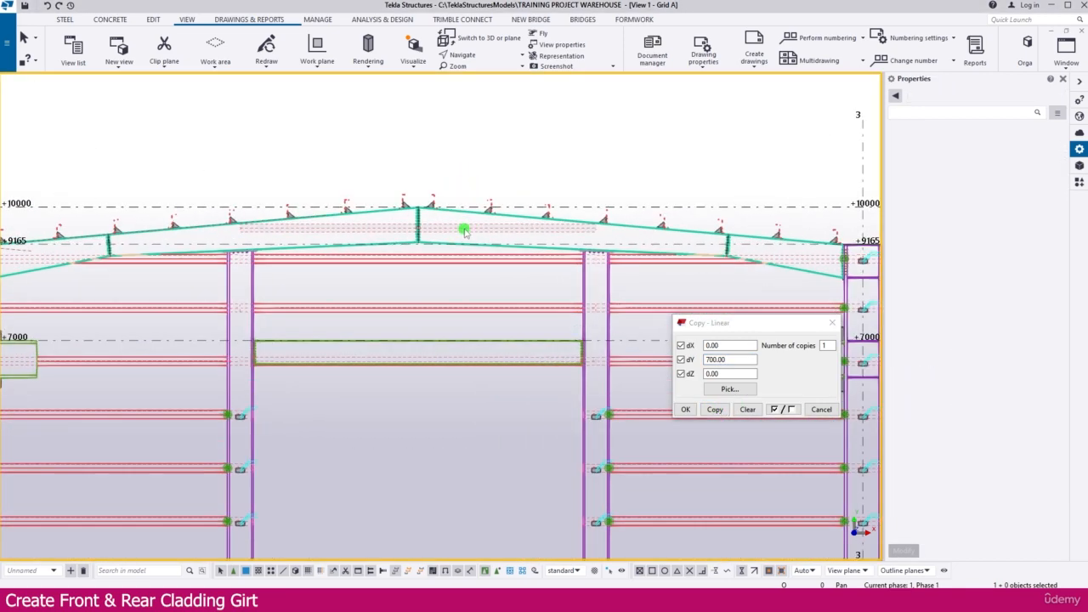
{"action": "left_click", "coordinate": [464, 231]}
{"action": "left_click", "coordinate": [497, 263], "text": "shift"}
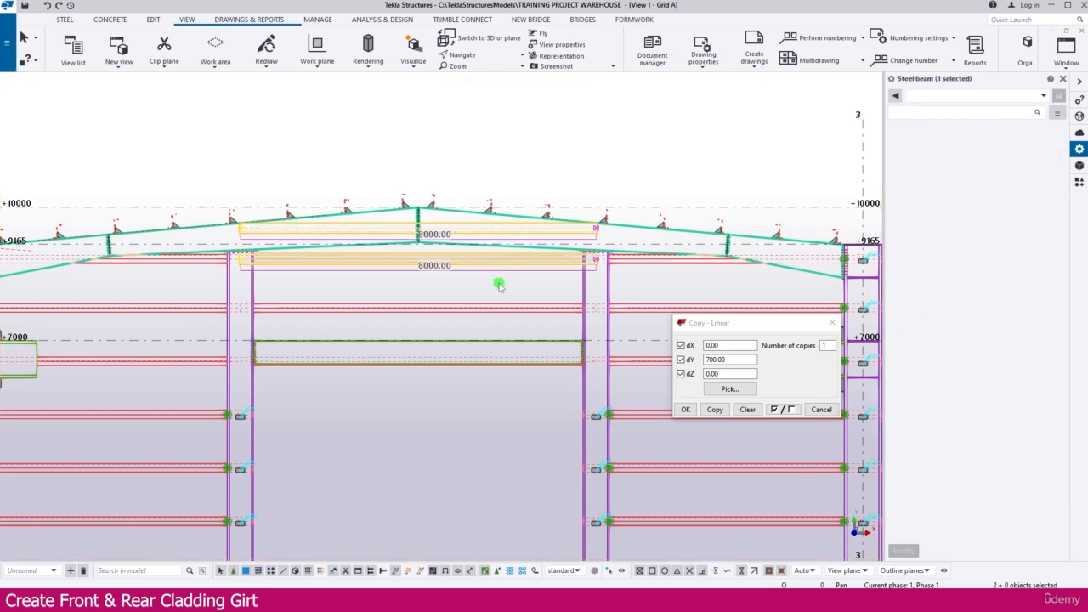
{"action": "left_click", "coordinate": [489, 308], "text": "shift"}
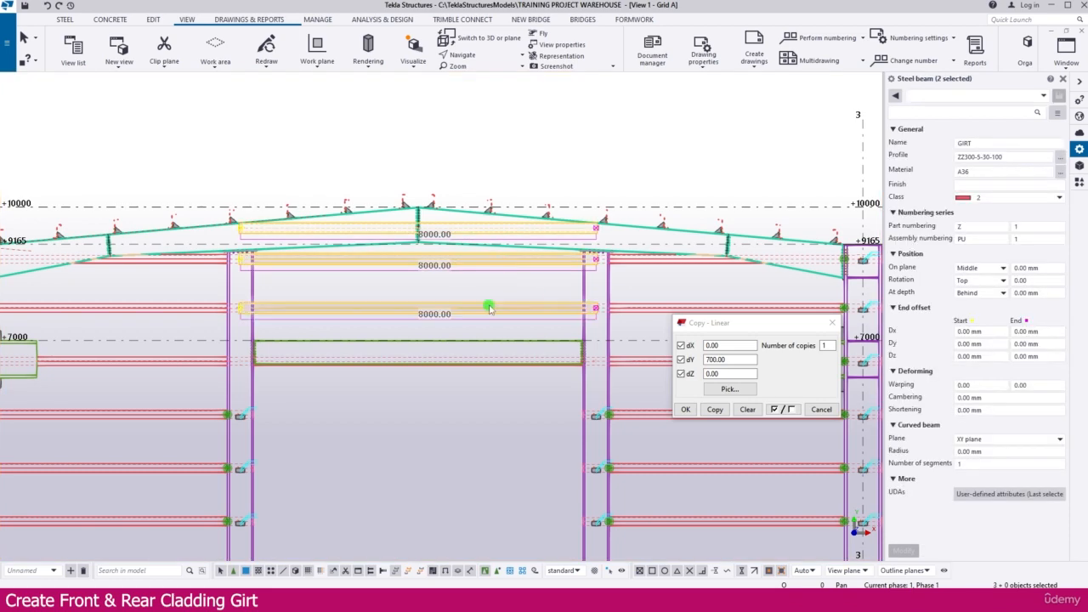
{"action": "left_click", "coordinate": [472, 358], "text": "shift"}
{"action": "scroll", "coordinate": [544, 275], "scroll_direction": "down", "scroll_amount": 3}
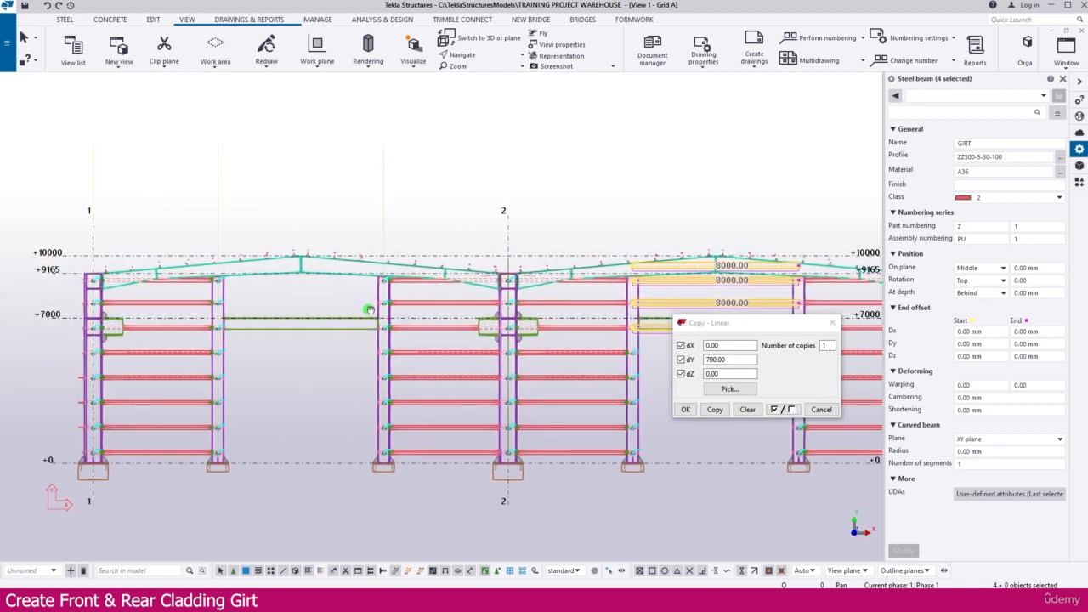
{"action": "scroll", "coordinate": [230, 308], "scroll_direction": "up", "scroll_amount": 5}
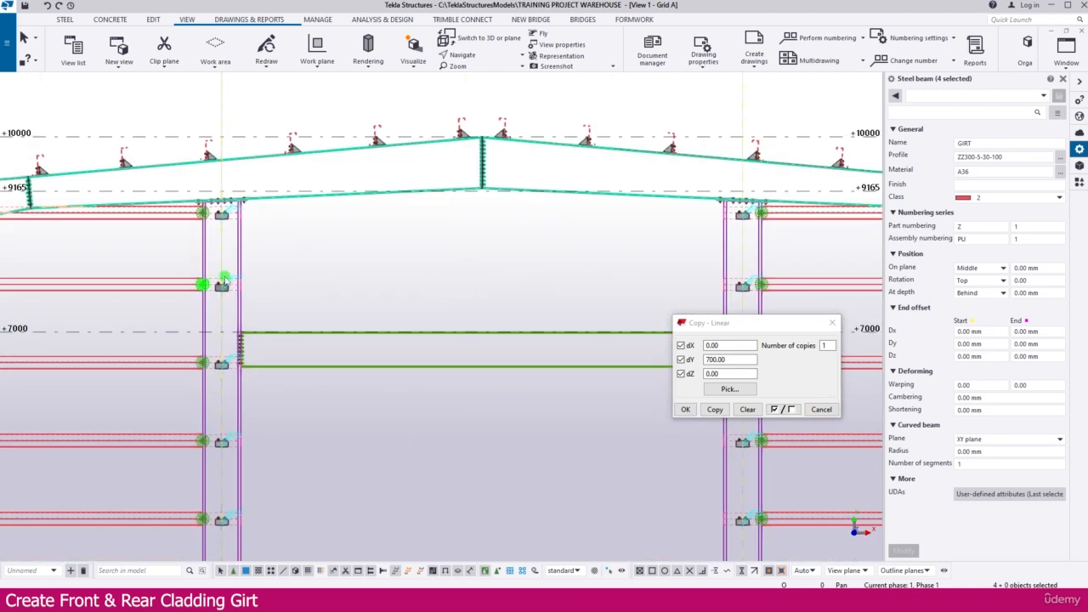
{"action": "left_click", "coordinate": [298, 233]}
Delete the three uppermost Cold rolled overlap components at the door-opening column nearest grid 1.
{"action": "scroll", "coordinate": [200, 205], "scroll_direction": "up", "scroll_amount": 4}
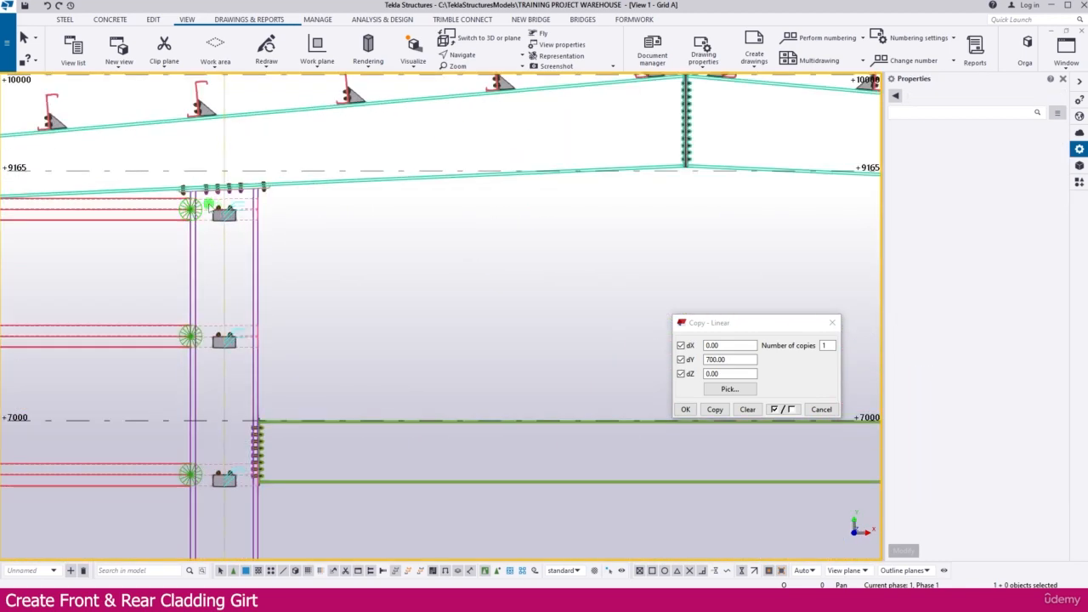
{"action": "scroll", "coordinate": [207, 204], "scroll_direction": "up", "scroll_amount": 3}
{"action": "left_click_drag", "start_coordinate": [199, 199], "coordinate": [338, 436]}
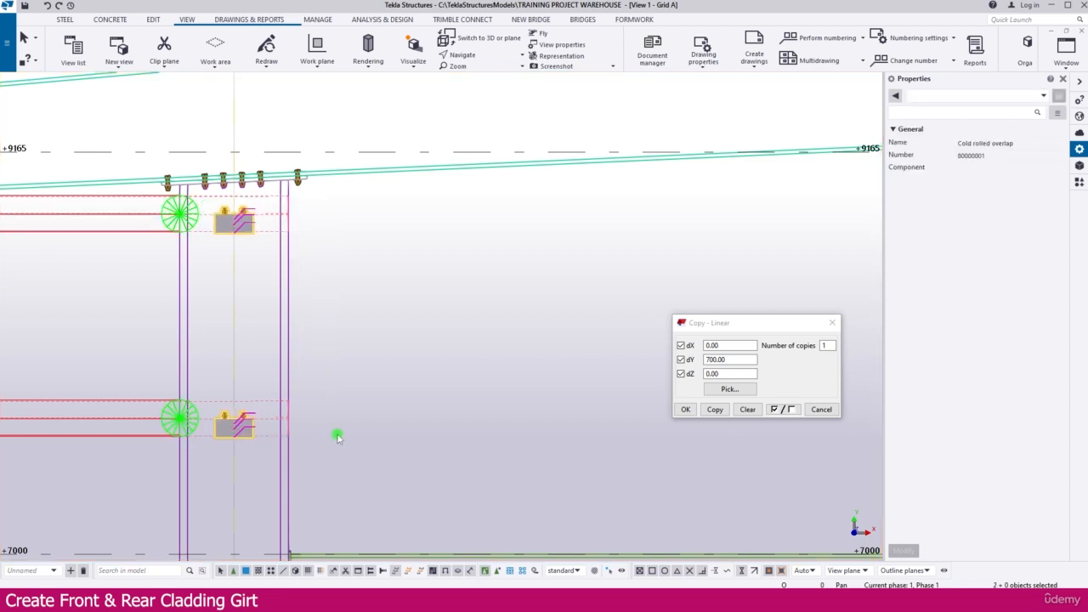
{"action": "scroll", "coordinate": [378, 330], "scroll_direction": "down", "scroll_amount": 5}
{"action": "scroll", "coordinate": [298, 319], "scroll_direction": "up", "scroll_amount": 5}
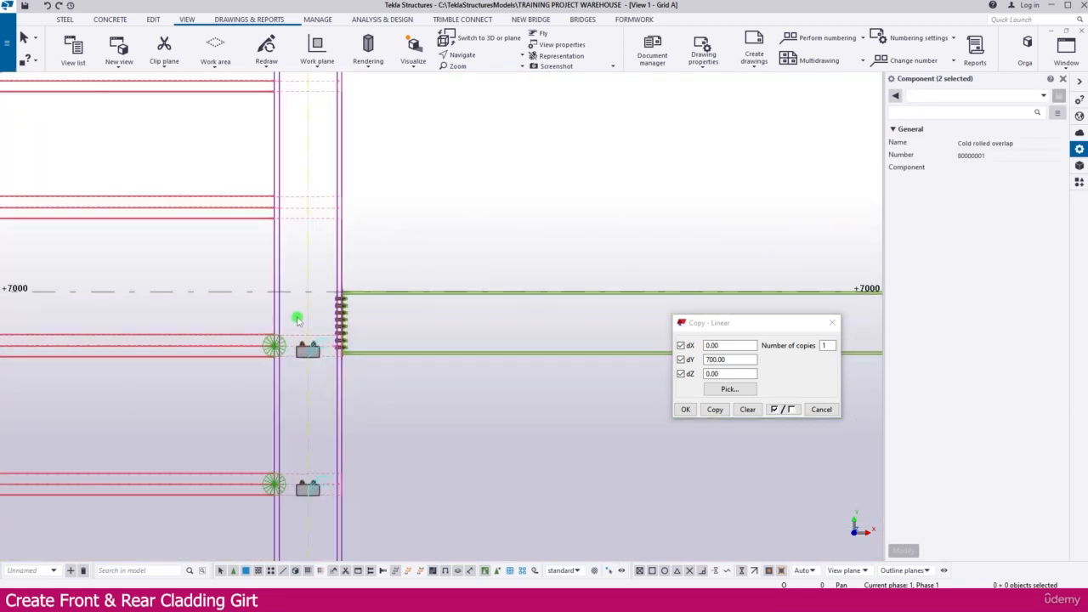
{"action": "scroll", "coordinate": [310, 376], "scroll_direction": "down", "scroll_amount": 3}
Delete the three uppermost Cold rolled overlap components at the column on the grid 2 side of the door opening between grids 1 and 2.
{"action": "middle_click_drag", "start_coordinate": [648, 342], "coordinate": [453, 343]}
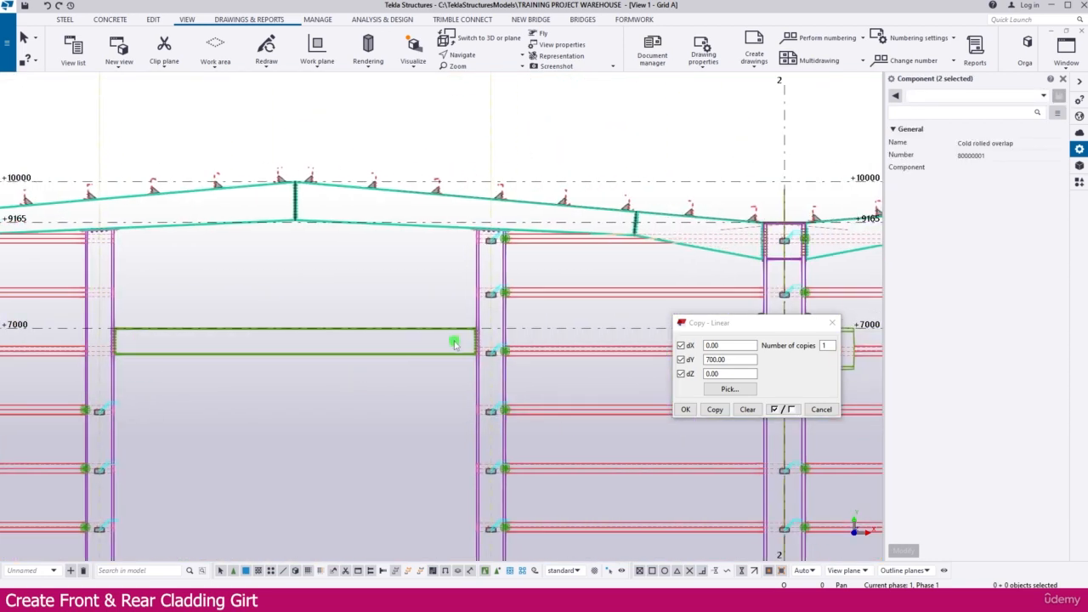
{"action": "scroll", "coordinate": [498, 258], "scroll_direction": "up", "scroll_amount": 2}
{"action": "left_click_drag", "start_coordinate": [422, 219], "coordinate": [500, 294]}
{"action": "middle_click_drag", "start_coordinate": [475, 420], "coordinate": [439, 352]}
{"action": "scroll", "coordinate": [440, 352], "scroll_direction": "up", "scroll_amount": 4}
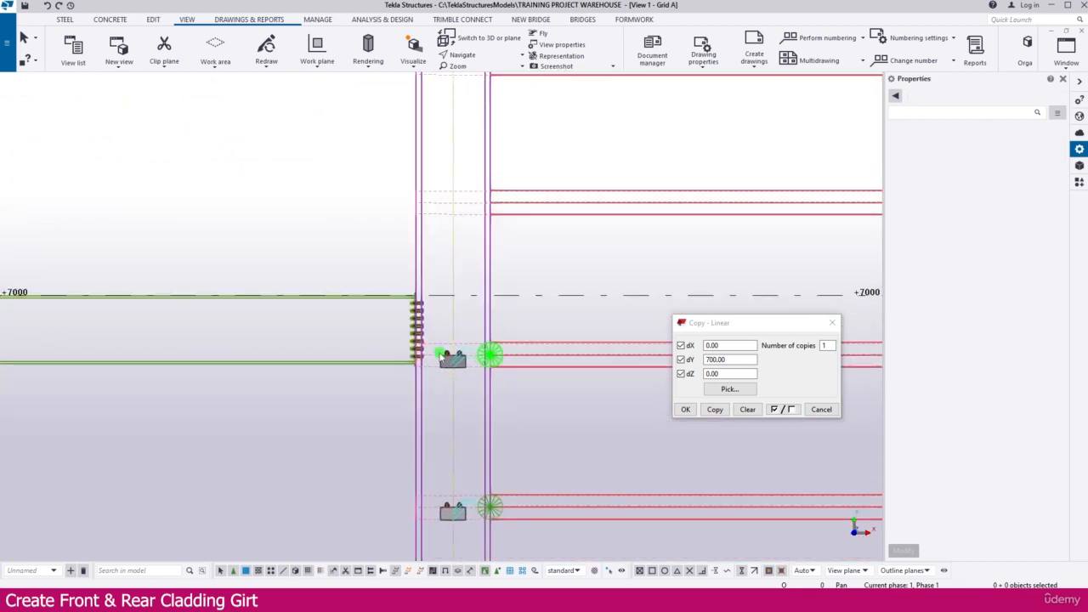
{"action": "left_click_drag", "start_coordinate": [433, 318], "coordinate": [567, 395]}
{"action": "key", "text": "Delete"}
{"action": "scroll", "coordinate": [526, 362], "scroll_direction": "down", "scroll_amount": 6}
{"action": "scroll", "coordinate": [520, 361], "scroll_direction": "down", "scroll_amount": 2}
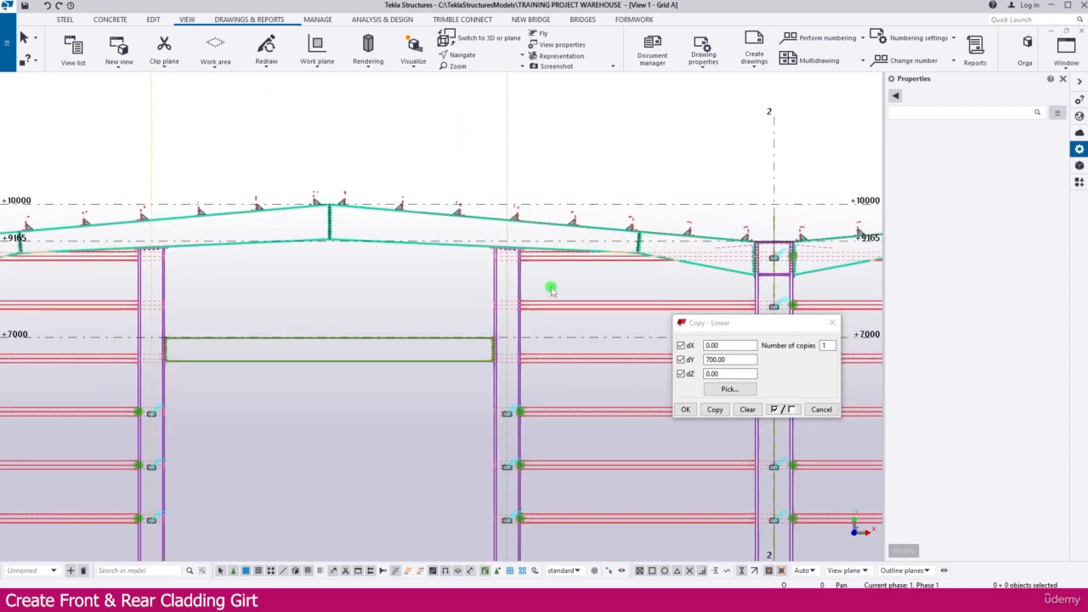
Move the column-side ends of the three uppermost girts on the grid 2 side of the door opening between grids 1 and 2 to the column centreline.
{"action": "left_click", "coordinate": [549, 308], "text": "ctrl"}
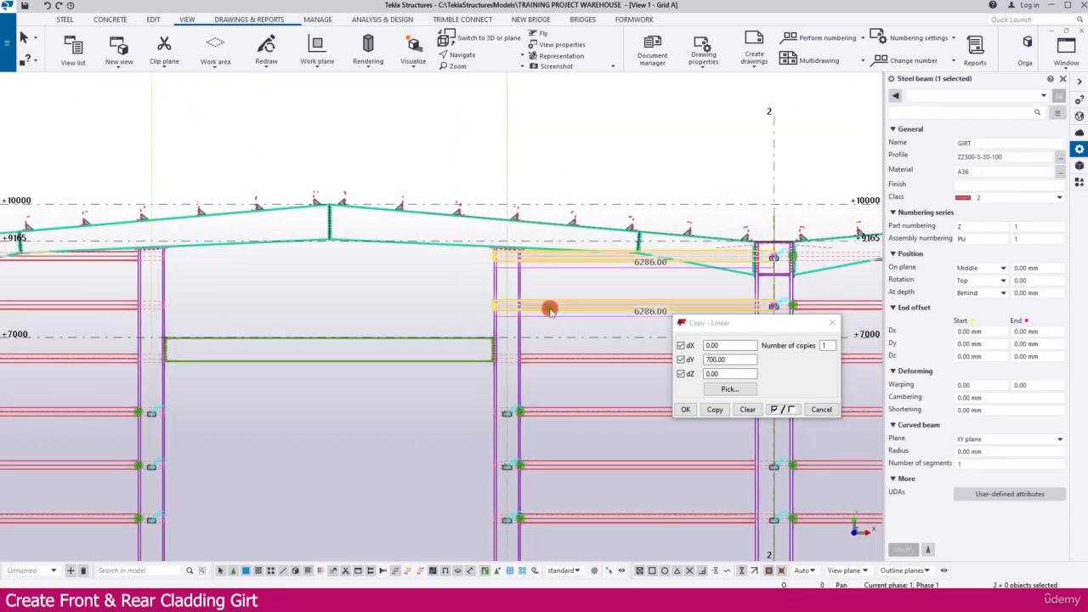
{"action": "left_click", "coordinate": [546, 360], "text": "ctrl"}
{"action": "left_click_drag", "start_coordinate": [458, 204], "coordinate": [524, 313], "text": "ctrl"}
{"action": "scroll", "coordinate": [483, 357], "scroll_direction": "up", "scroll_amount": 5}
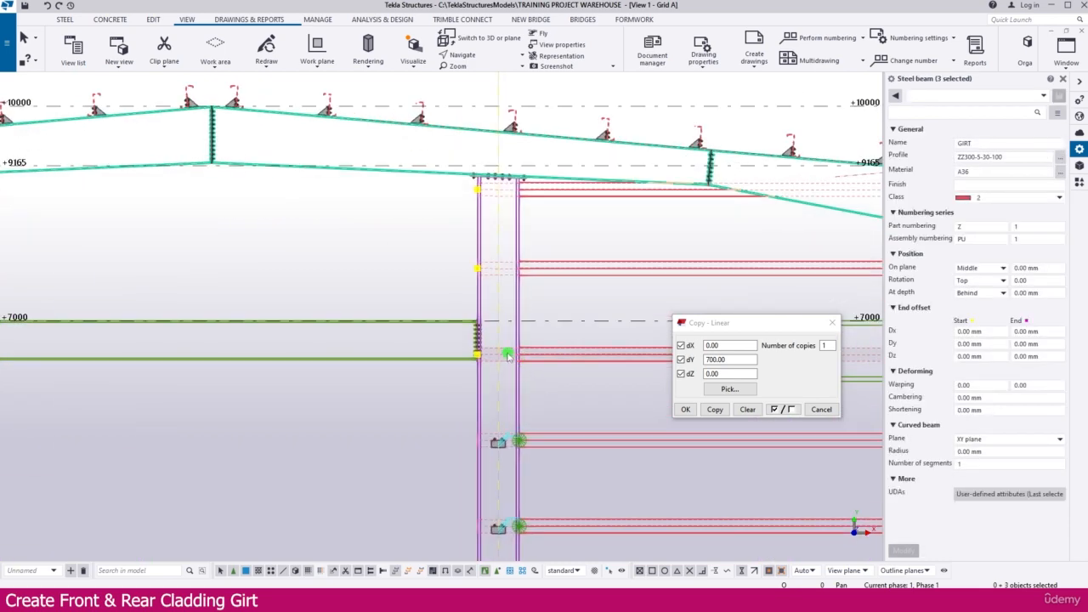
{"action": "right_click", "coordinate": [475, 292]}
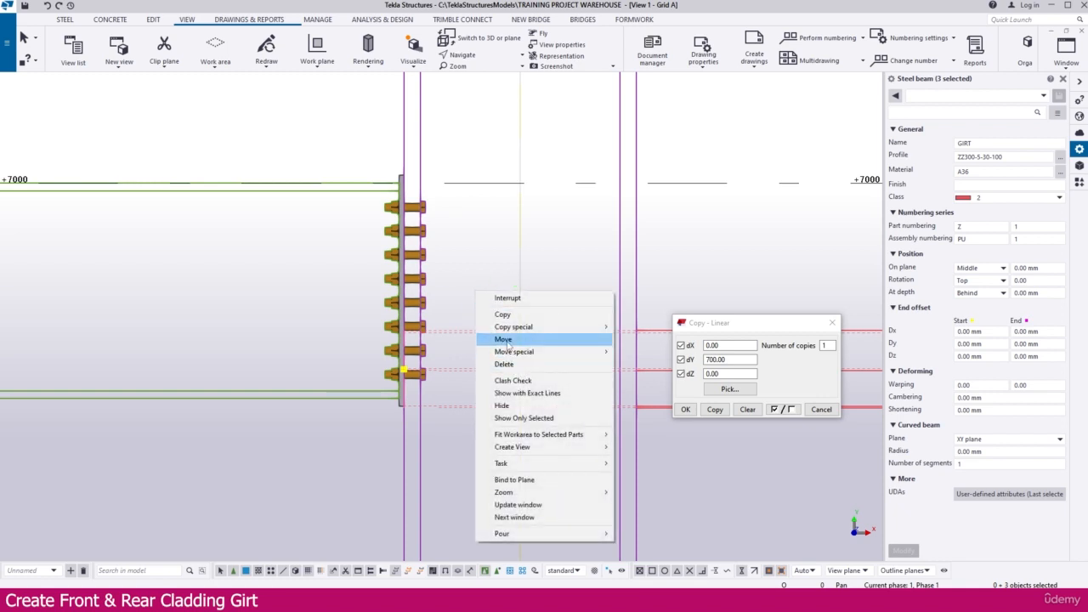
{"action": "left_click", "coordinate": [507, 341]}
{"action": "scroll", "coordinate": [408, 377], "scroll_direction": "up", "scroll_amount": 5}
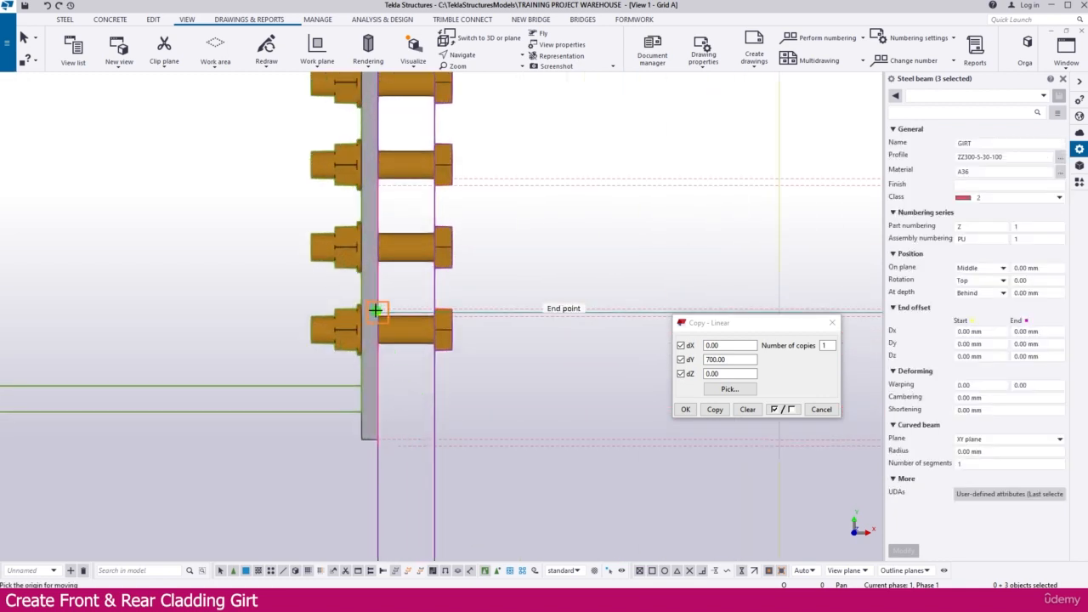
{"action": "left_click", "coordinate": [376, 310]}
{"action": "scroll", "coordinate": [376, 310], "scroll_direction": "down", "scroll_amount": 2}
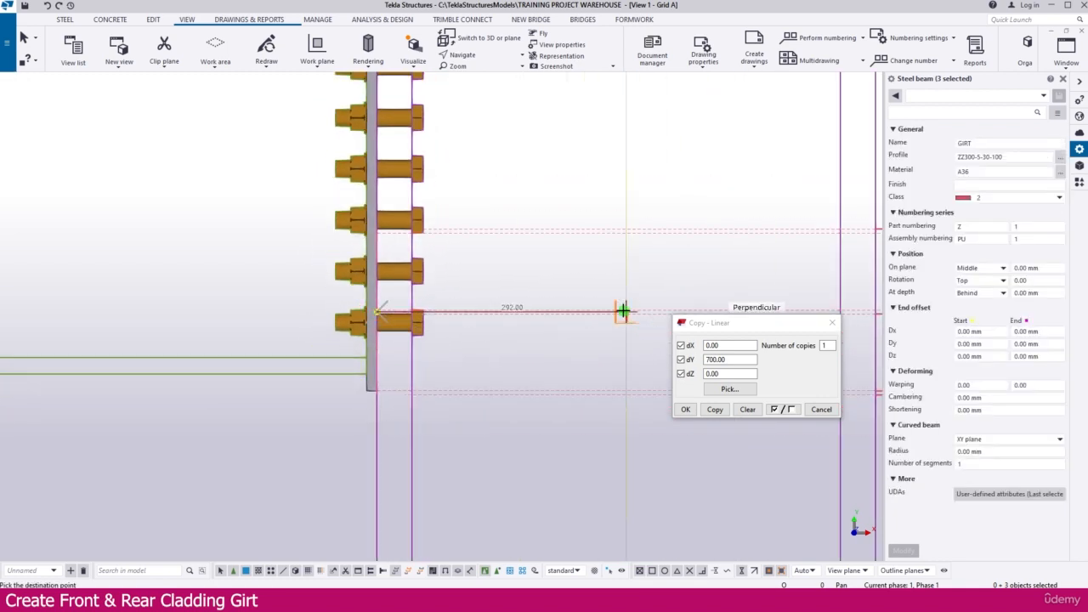
{"action": "scroll", "coordinate": [623, 324], "scroll_direction": "down", "scroll_amount": 8}
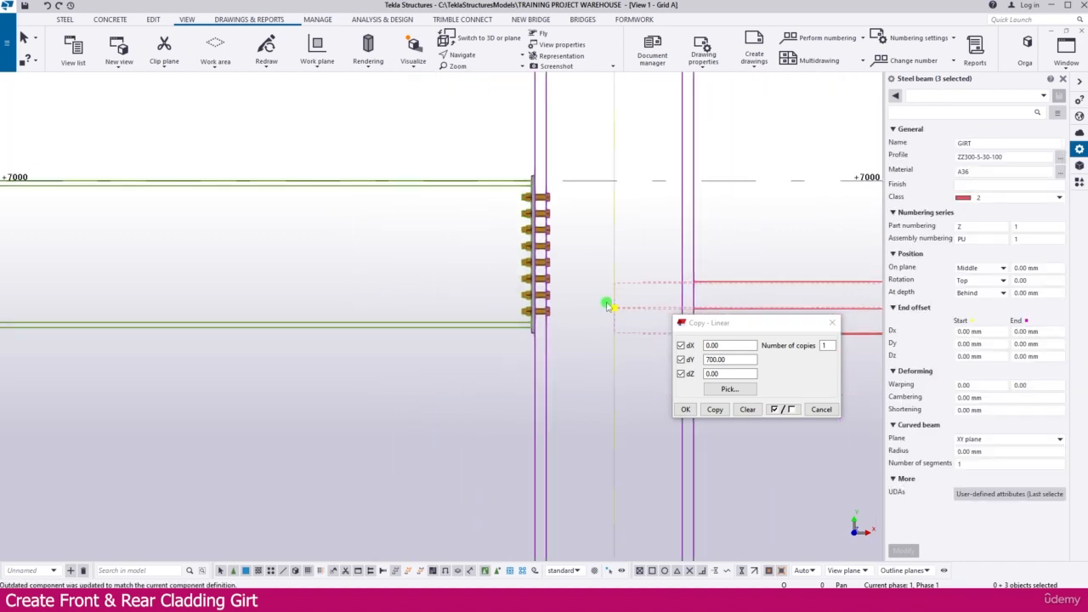
Move the ends of the three uppermost girts on the grid 1 side of the same door opening to their column's centreline.
{"action": "scroll", "coordinate": [235, 238], "scroll_direction": "up", "scroll_amount": 3}
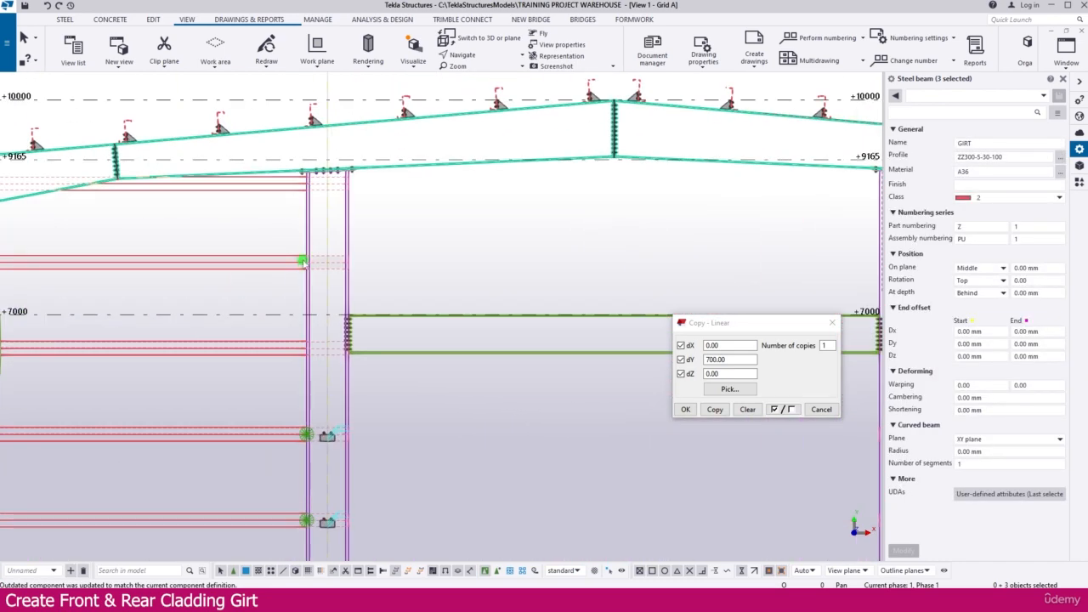
{"action": "left_click", "coordinate": [280, 262], "text": "ctrl"}
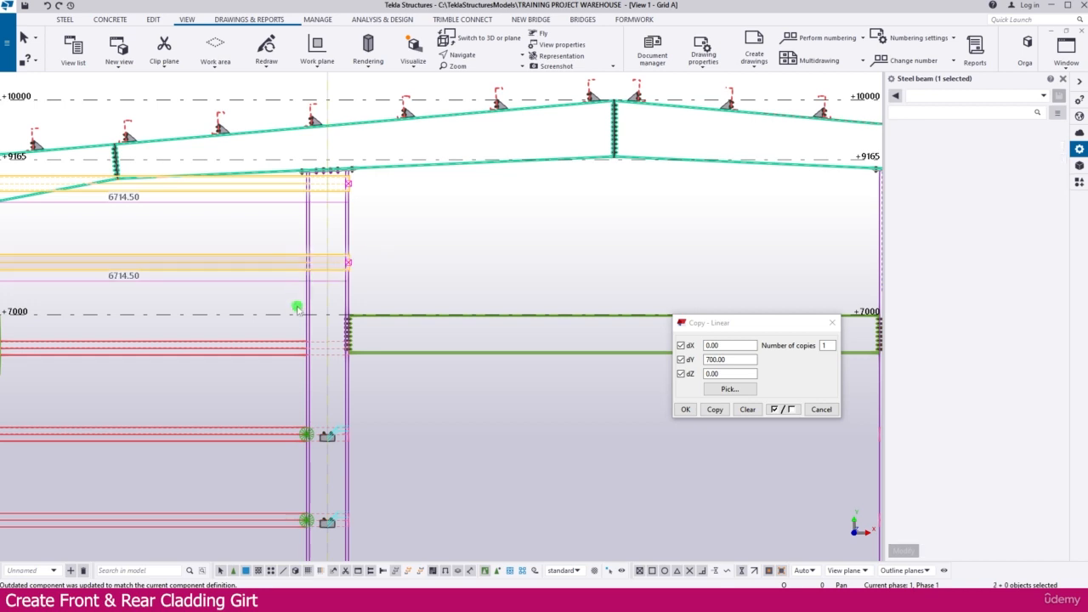
{"action": "left_click", "coordinate": [283, 348], "text": "ctrl"}
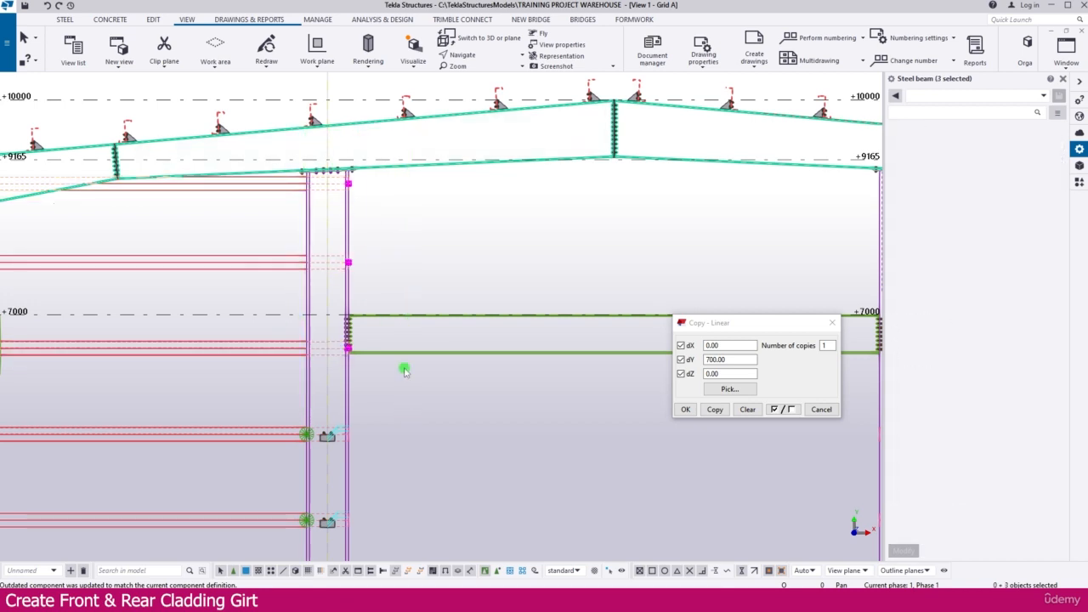
{"action": "scroll", "coordinate": [368, 286], "scroll_direction": "up", "scroll_amount": 2}
{"action": "right_click", "coordinate": [391, 244]}
{"action": "left_click", "coordinate": [424, 291]}
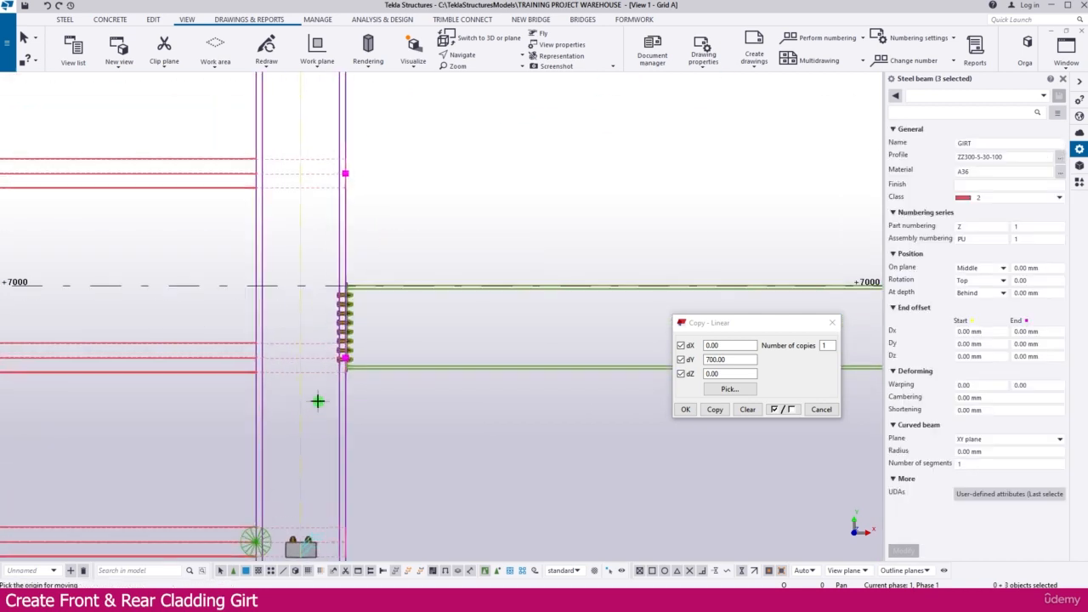
{"action": "scroll", "coordinate": [357, 357], "scroll_direction": "up", "scroll_amount": 5}
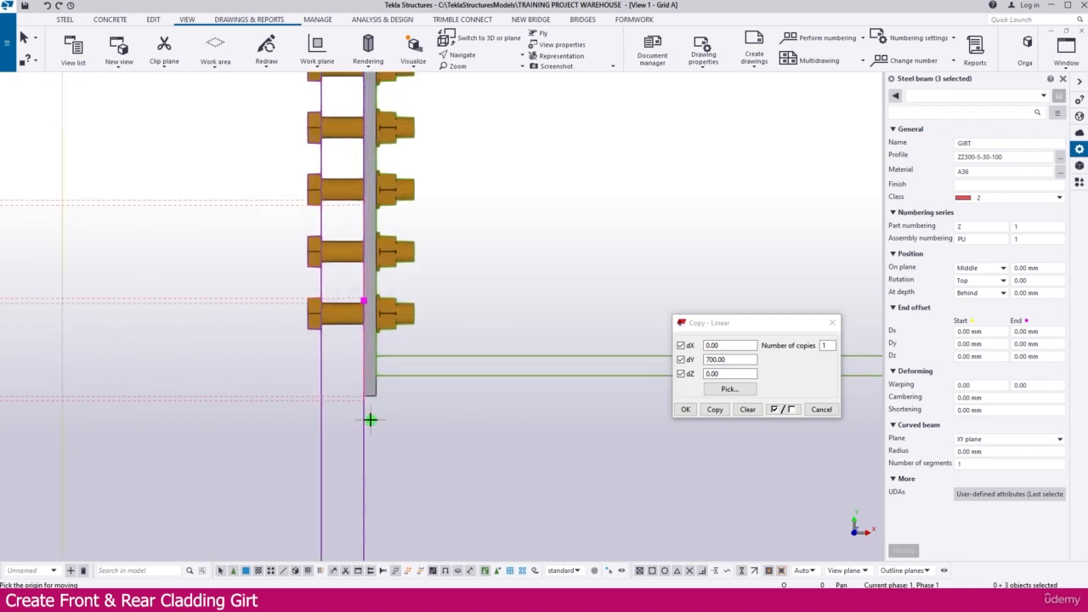
{"action": "scroll", "coordinate": [362, 397], "scroll_direction": "up", "scroll_amount": 2}
{"action": "left_click", "coordinate": [362, 392]}
{"action": "scroll", "coordinate": [399, 387], "scroll_direction": "down", "scroll_amount": 3}
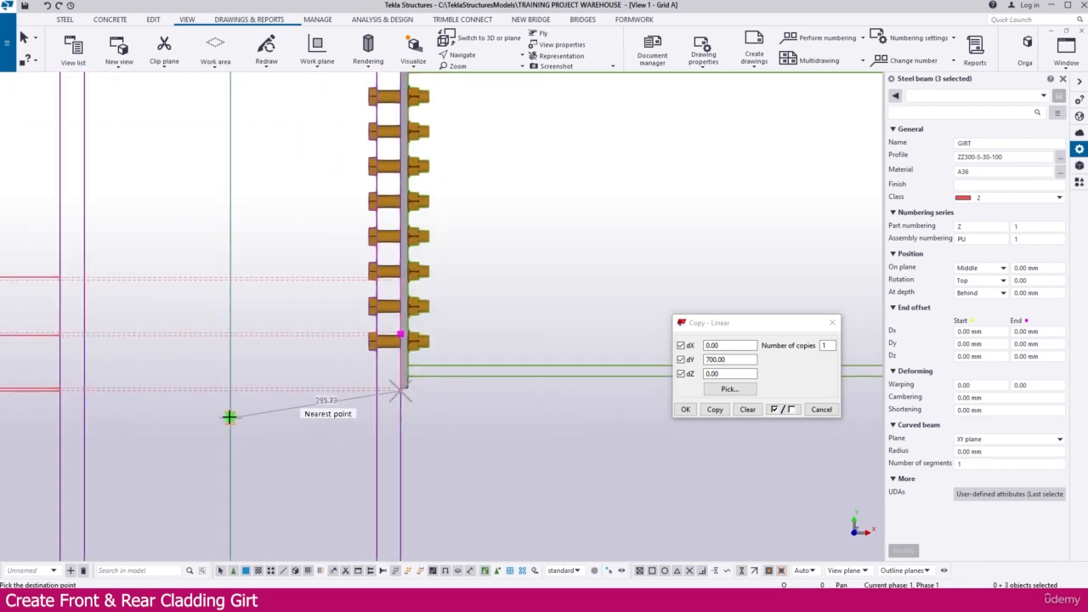
{"action": "scroll", "coordinate": [234, 400], "scroll_direction": "up", "scroll_amount": 1}
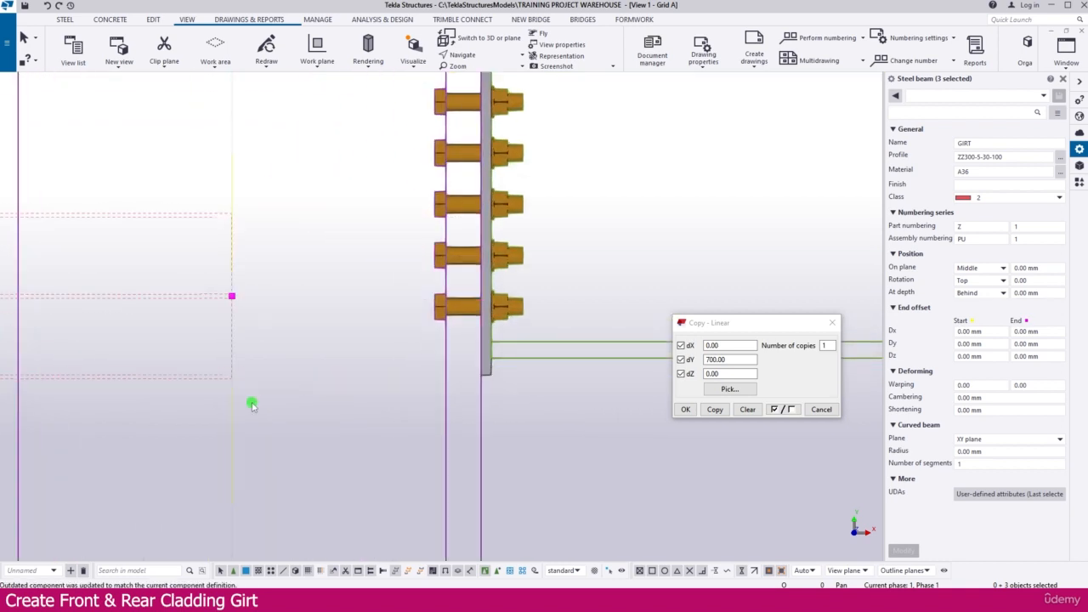
{"action": "scroll", "coordinate": [254, 399], "scroll_direction": "down", "scroll_amount": 8}
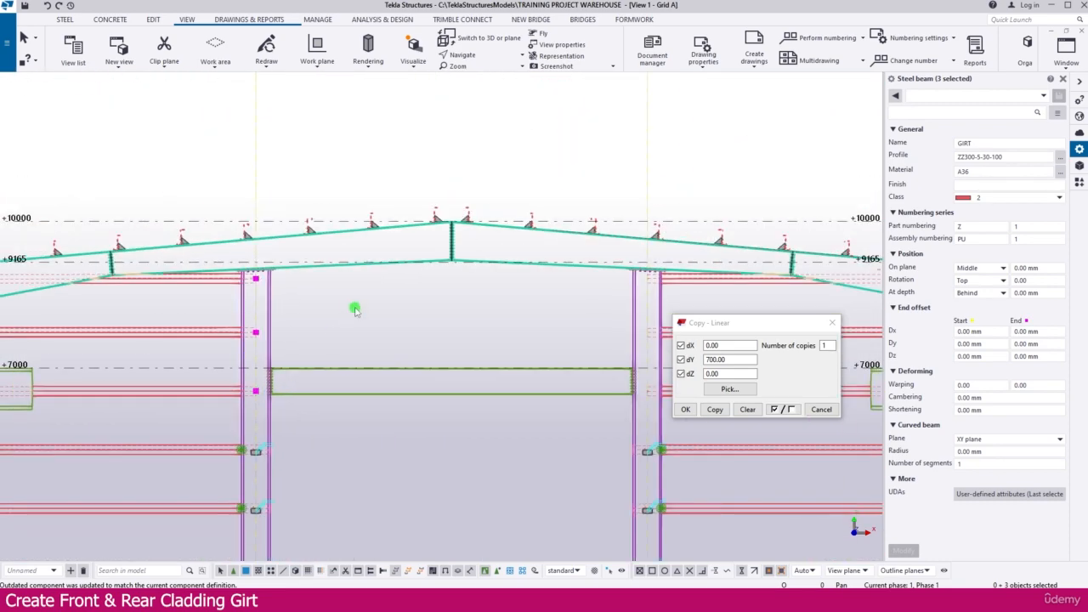
{"action": "left_click", "coordinate": [355, 311]}
Copy the four girts above the door opening between grids 2 and 3 to the door opening between grids 1 and 2.
{"action": "scroll", "coordinate": [320, 309], "scroll_direction": "down", "scroll_amount": 4}
{"action": "middle_click_drag", "start_coordinate": [665, 378], "coordinate": [395, 379]}
{"action": "scroll", "coordinate": [515, 335], "scroll_direction": "up", "scroll_amount": 1}
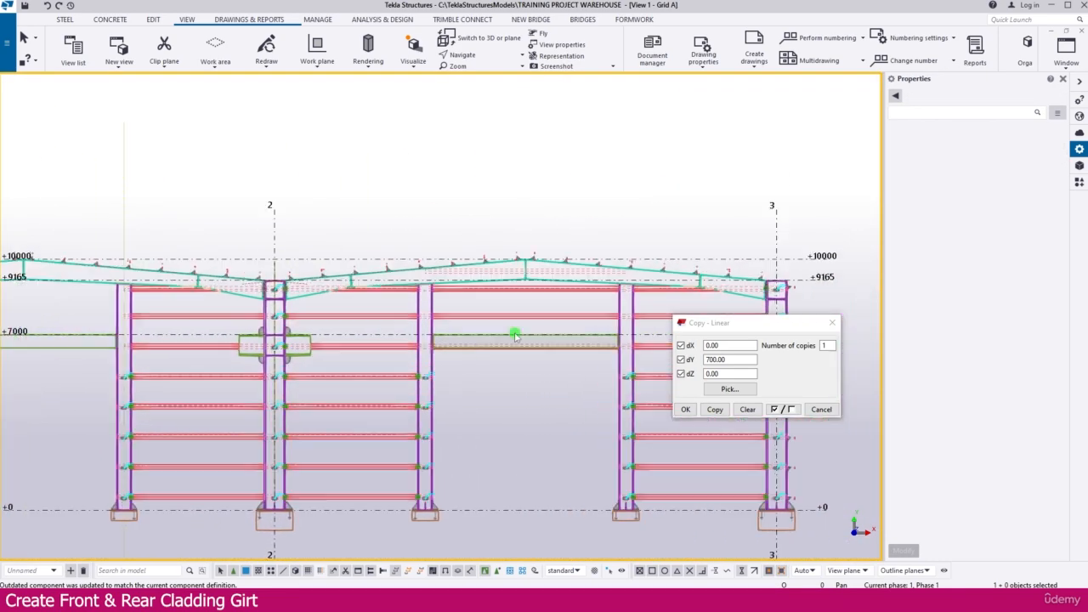
{"action": "scroll", "coordinate": [515, 335], "scroll_direction": "up", "scroll_amount": 2}
{"action": "left_click", "coordinate": [555, 245]}
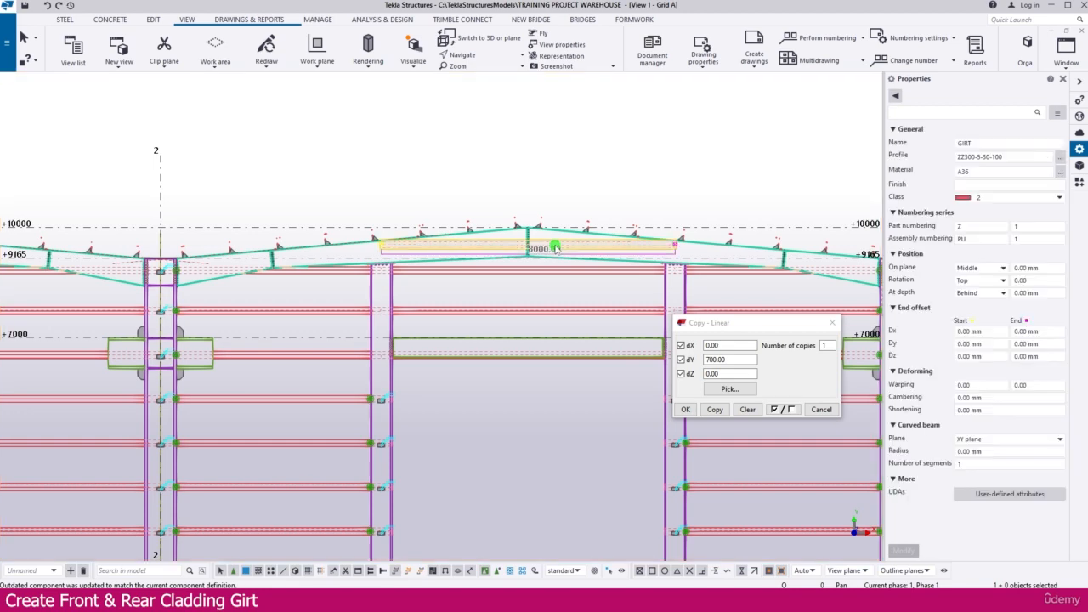
{"action": "left_click", "coordinate": [554, 274], "text": "ctrl"}
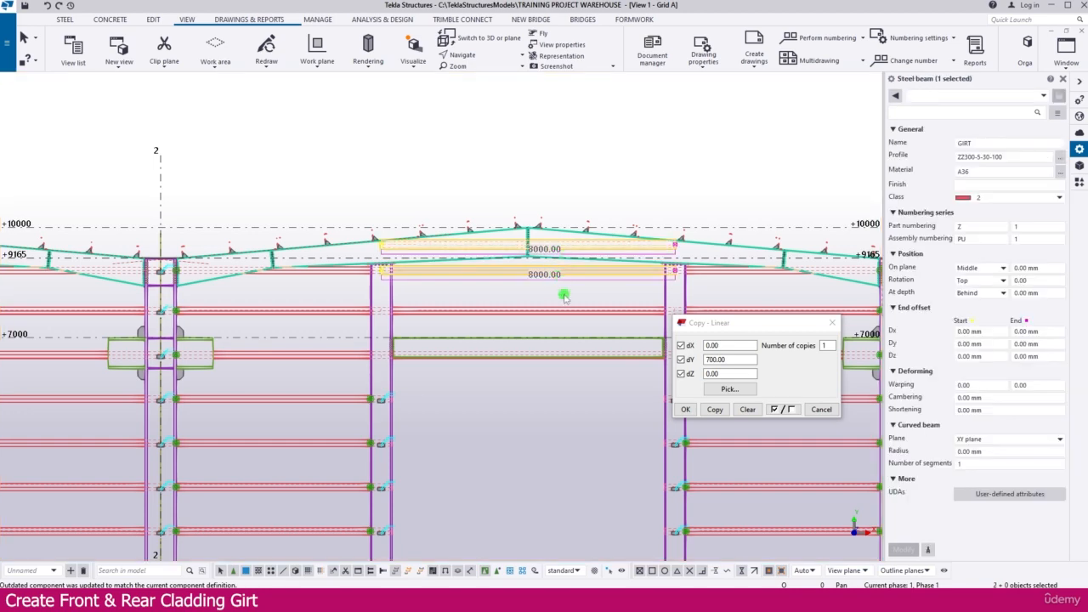
{"action": "left_click", "coordinate": [553, 351], "text": "ctrl"}
{"action": "scroll", "coordinate": [519, 340], "scroll_direction": "down", "scroll_amount": 4}
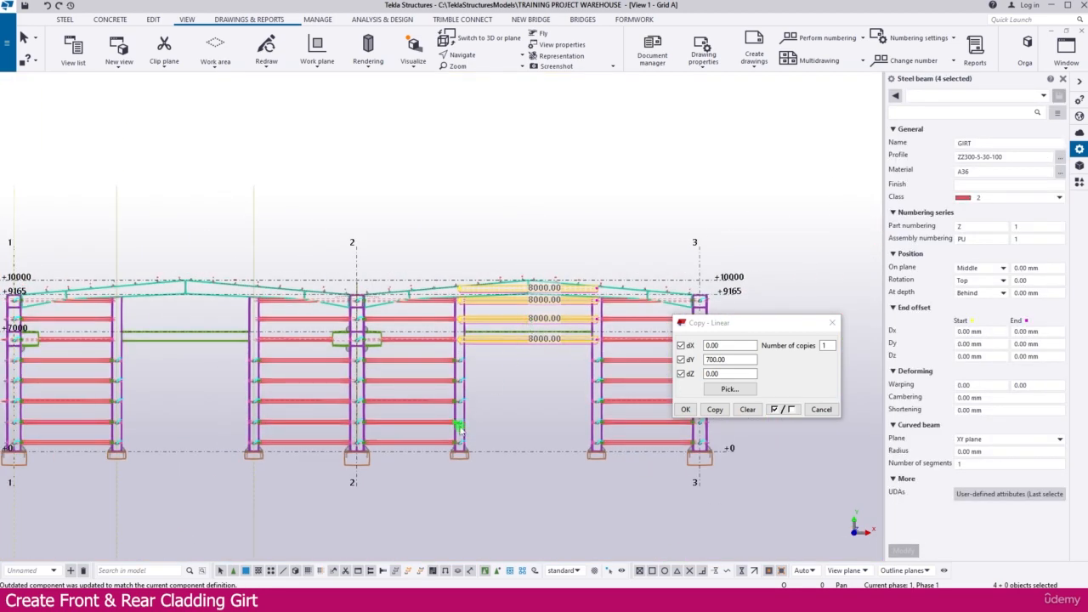
{"action": "right_click", "coordinate": [514, 378]}
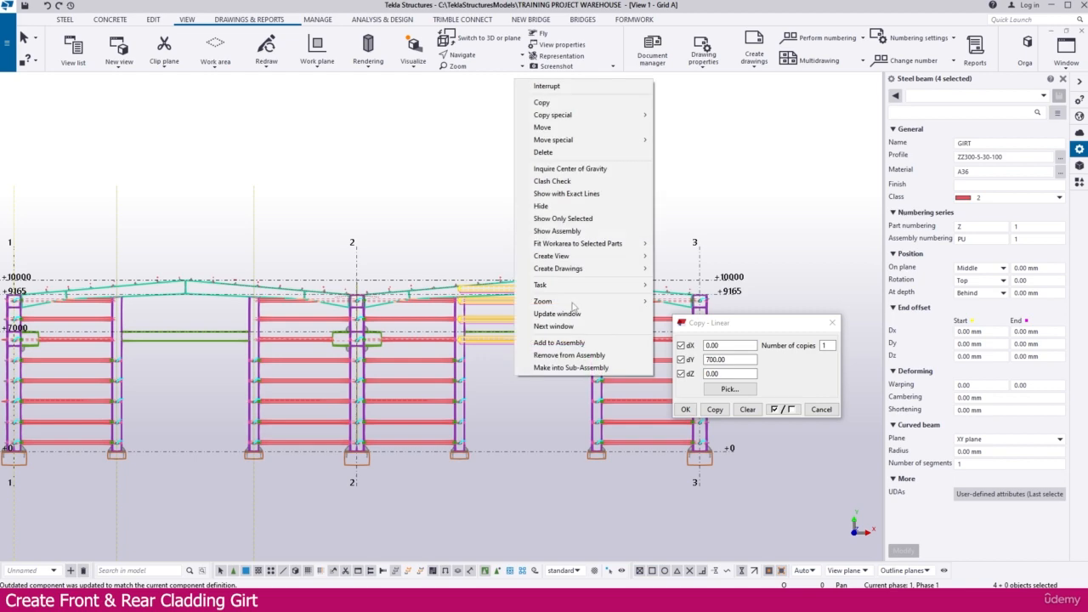
{"action": "left_click", "coordinate": [544, 103]}
{"action": "scroll", "coordinate": [459, 476], "scroll_direction": "up", "scroll_amount": 5}
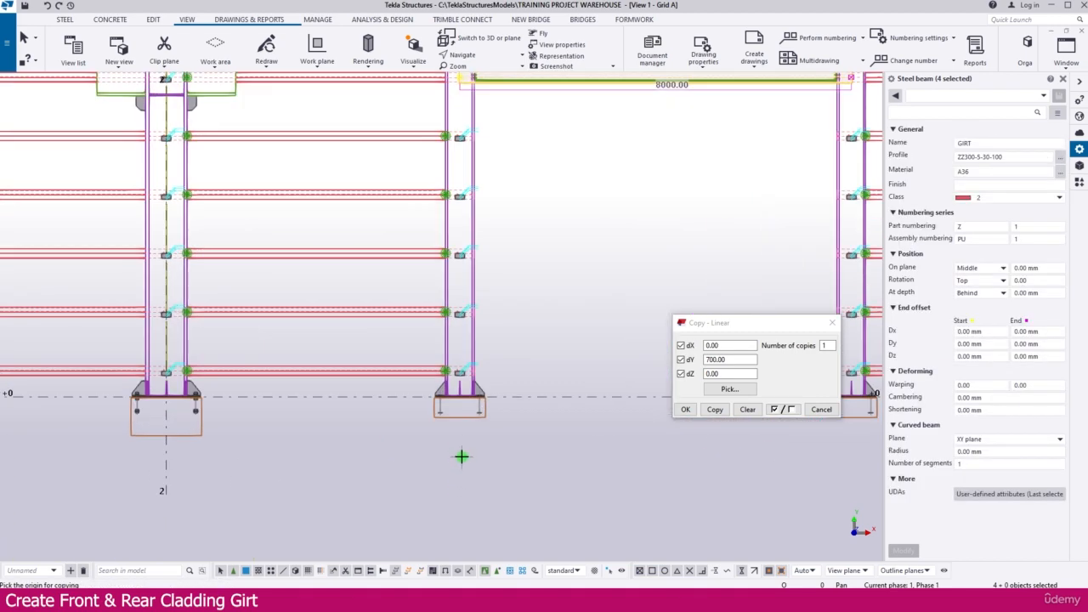
{"action": "left_click", "coordinate": [459, 423]}
{"action": "scroll", "coordinate": [561, 432], "scroll_direction": "down", "scroll_amount": 3}
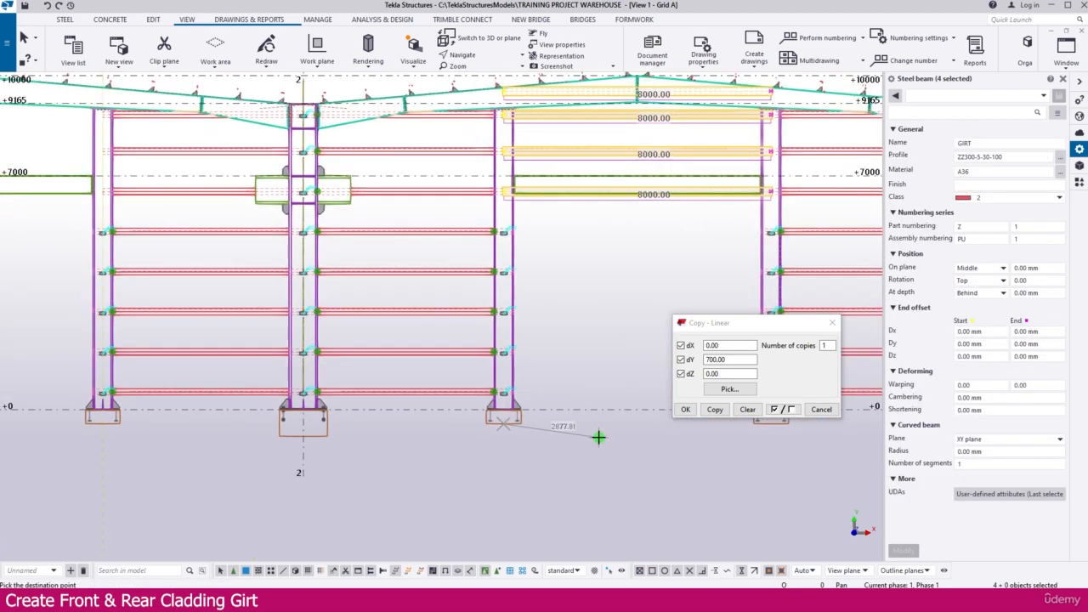
{"action": "scroll", "coordinate": [170, 442], "scroll_direction": "up", "scroll_amount": 4}
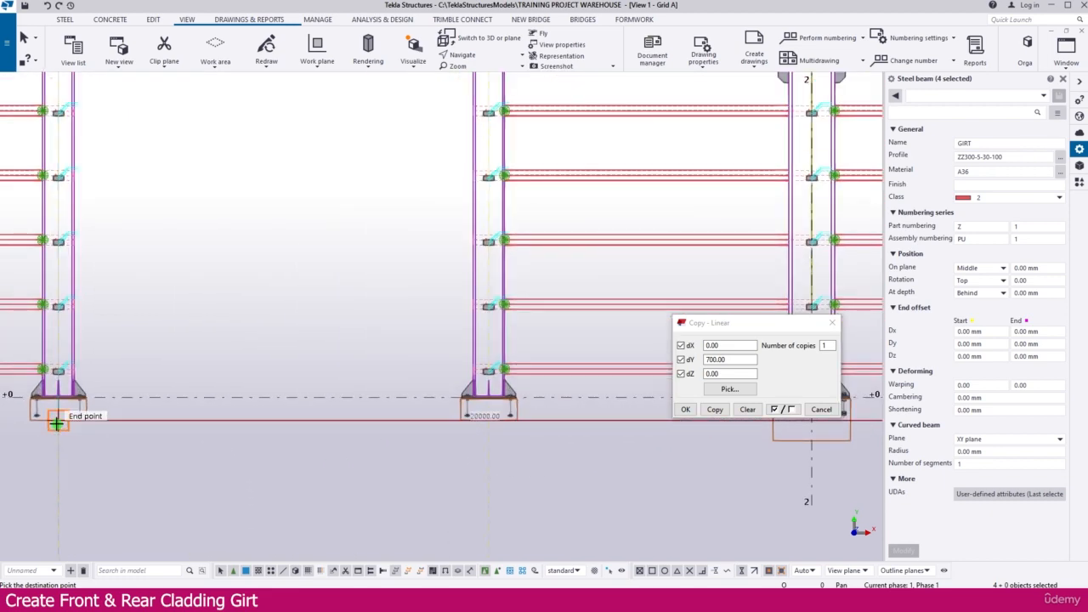
{"action": "scroll", "coordinate": [216, 432], "scroll_direction": "down", "scroll_amount": 3}
{"action": "middle_click_drag", "start_coordinate": [187, 259], "coordinate": [175, 332]}
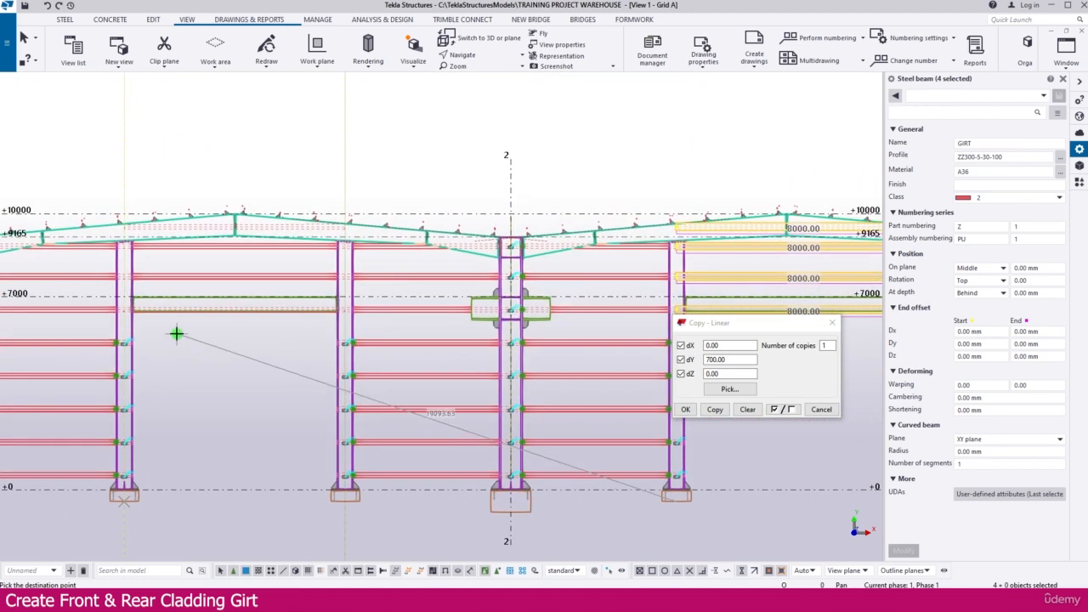
{"action": "scroll", "coordinate": [142, 268], "scroll_direction": "up", "scroll_amount": 3}
{"action": "left_click", "coordinate": [233, 262]}
{"action": "scroll", "coordinate": [258, 289], "scroll_direction": "down", "scroll_amount": 2}
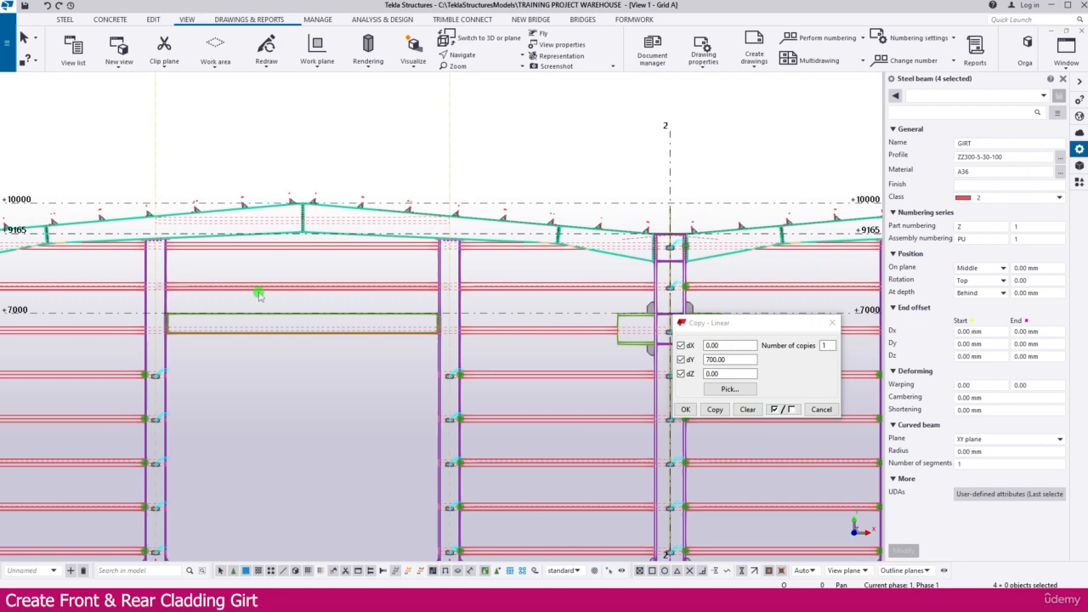
{"action": "left_click", "coordinate": [264, 378]}
In the isometric view, open the Cold rolled overlap component on the girt just below the door-opening beam and accept its existing settings.
{"action": "key", "text": "ctrl+Tab"}
{"action": "key", "text": "ctrl+Tab"}
{"action": "scroll", "coordinate": [272, 315], "scroll_direction": "down", "scroll_amount": 1}
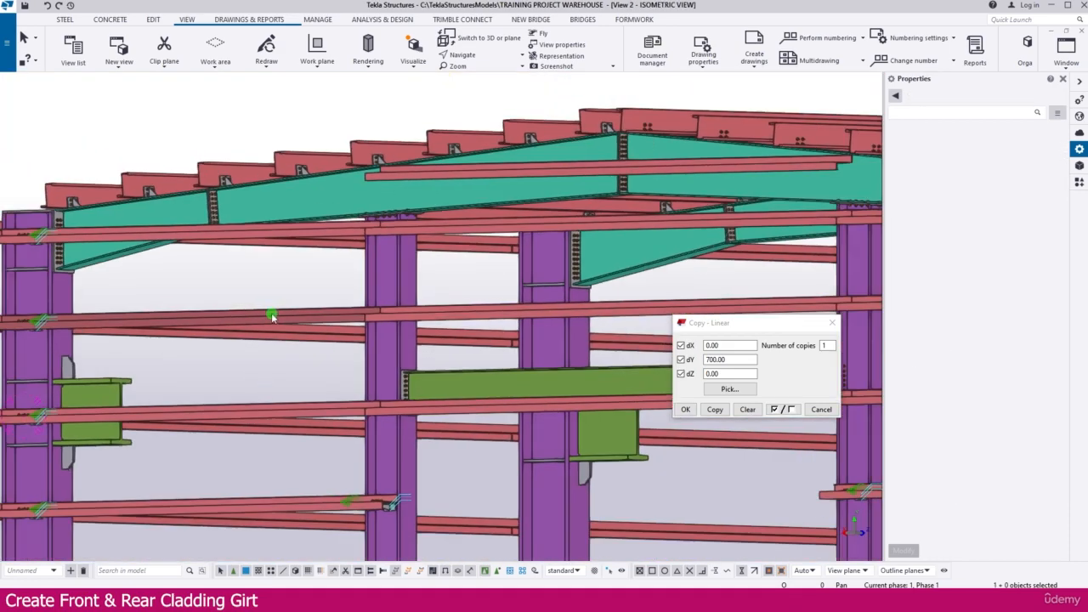
{"action": "scroll", "coordinate": [272, 316], "scroll_direction": "down", "scroll_amount": 4}
{"action": "middle_click_drag", "start_coordinate": [349, 369], "coordinate": [366, 391], "text": "ctrl"}
{"action": "scroll", "coordinate": [307, 365], "scroll_direction": "up", "scroll_amount": 2}
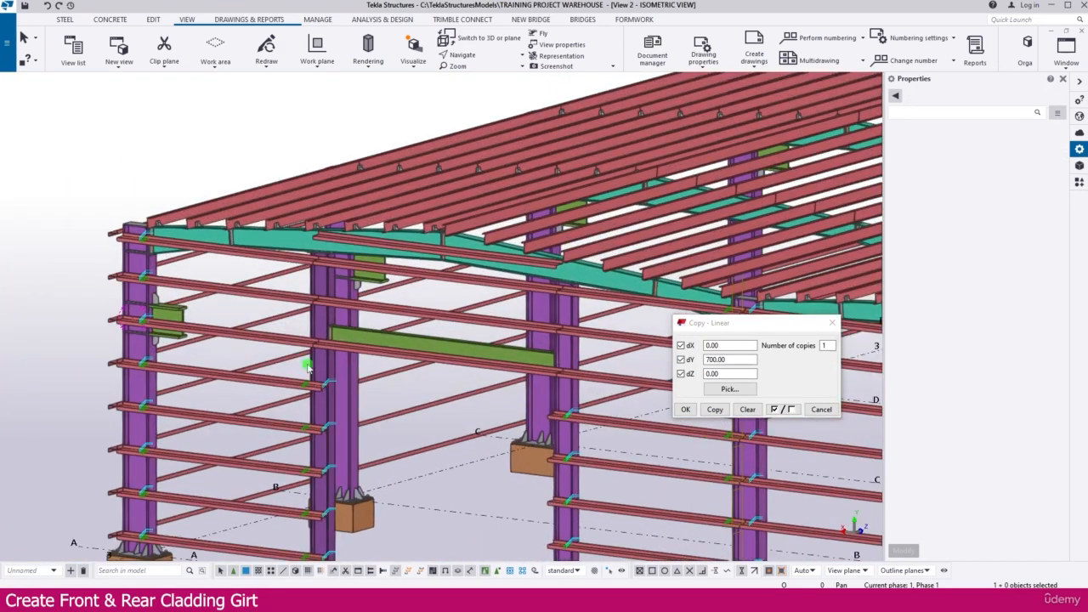
{"action": "scroll", "coordinate": [311, 371], "scroll_direction": "up", "scroll_amount": 6}
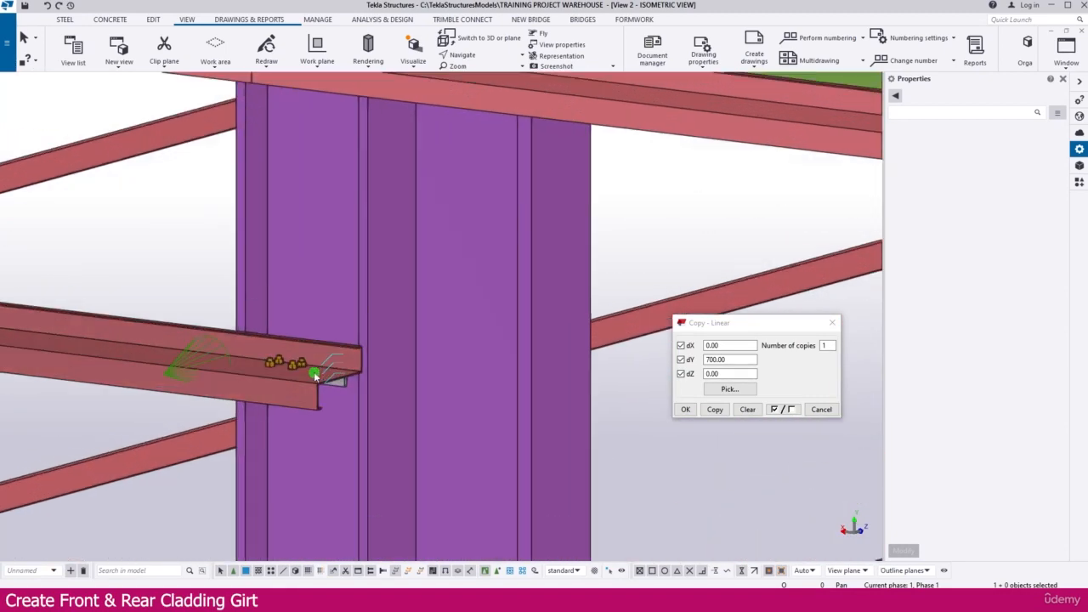
{"action": "scroll", "coordinate": [315, 377], "scroll_direction": "up", "scroll_amount": 2}
{"action": "double_click", "coordinate": [297, 361]}
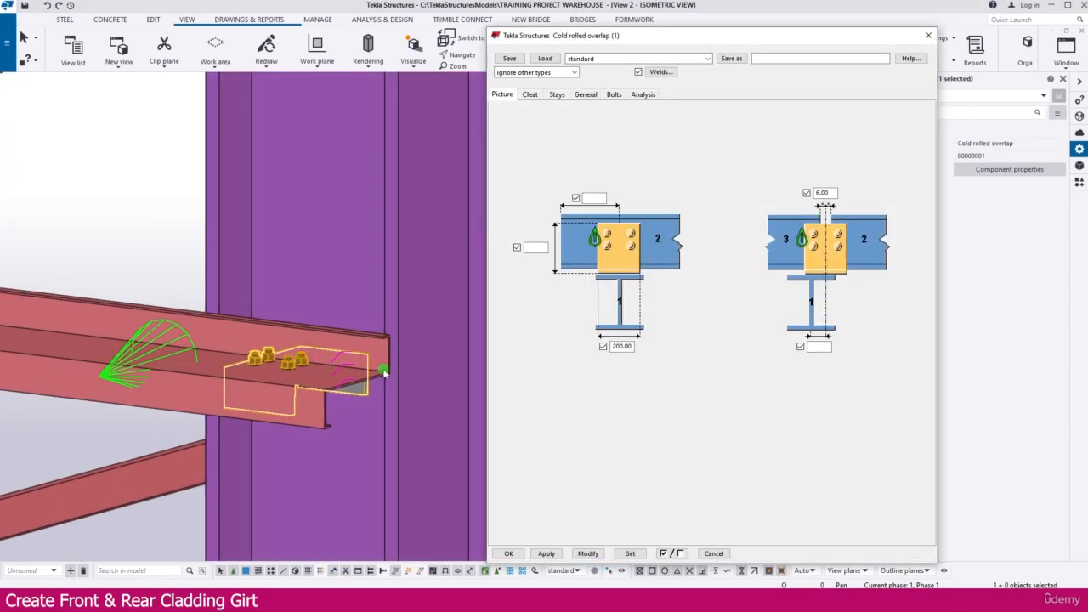
{"action": "left_click", "coordinate": [513, 554]}
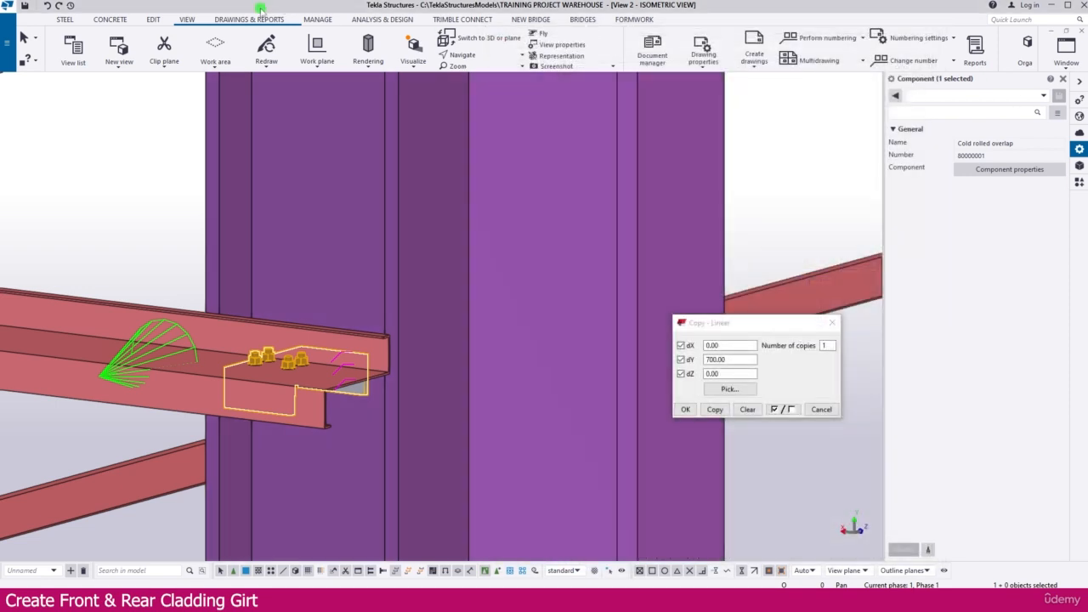
Create the current Cold rolled overlap connection between the door-opening column and the two girts meeting at the door-opening beam level.
{"action": "left_click", "coordinate": [153, 19]}
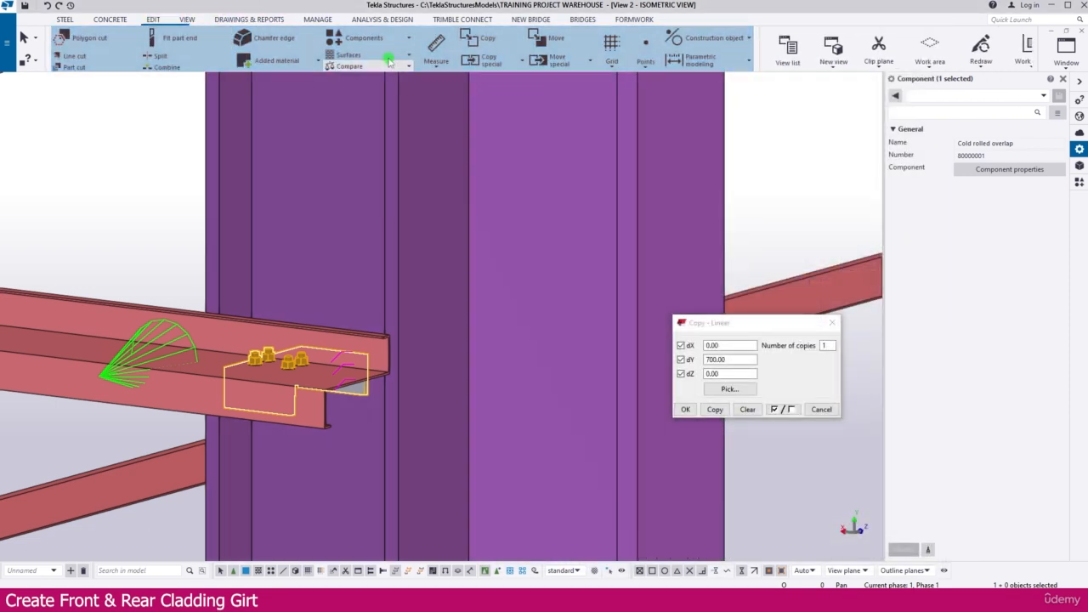
{"action": "left_click", "coordinate": [364, 38]}
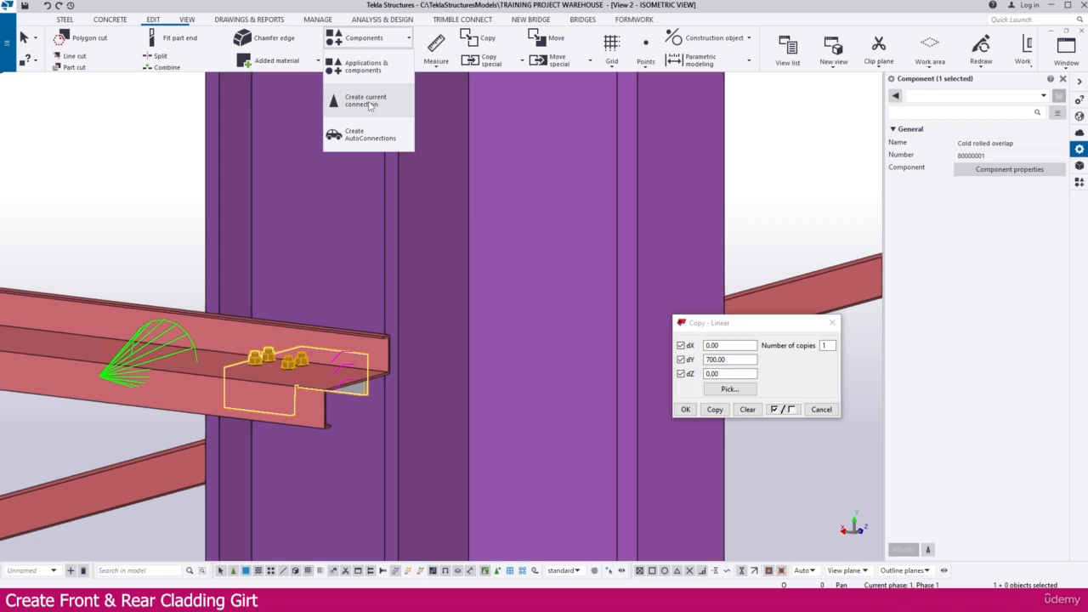
{"action": "left_click", "coordinate": [369, 104]}
{"action": "scroll", "coordinate": [378, 315], "scroll_direction": "down", "scroll_amount": 5}
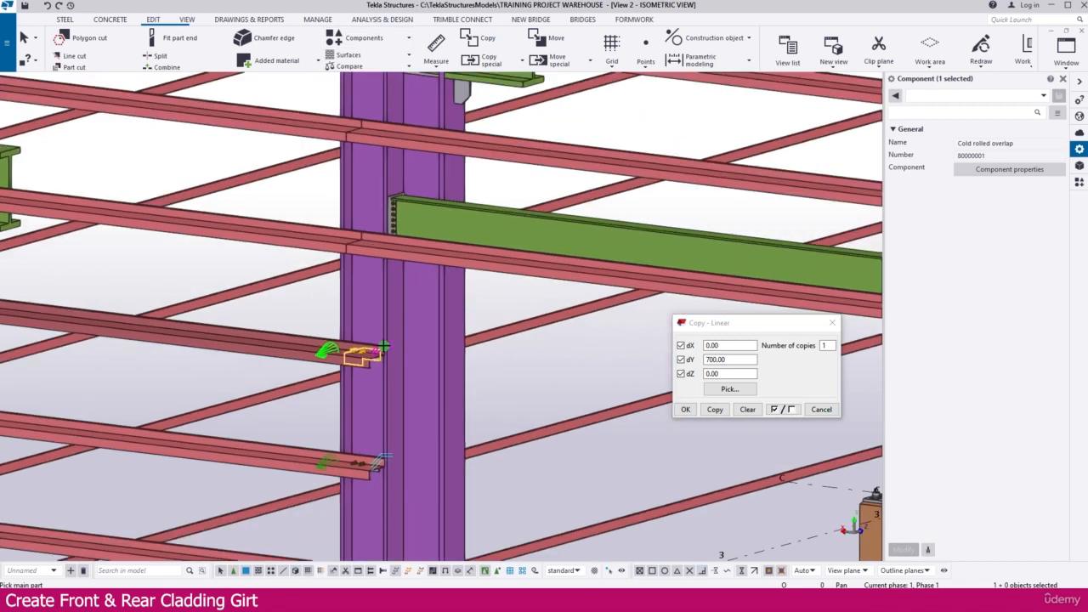
{"action": "scroll", "coordinate": [384, 347], "scroll_direction": "down", "scroll_amount": 3}
{"action": "scroll", "coordinate": [357, 344], "scroll_direction": "up", "scroll_amount": 5}
{"action": "left_click", "coordinate": [336, 336]}
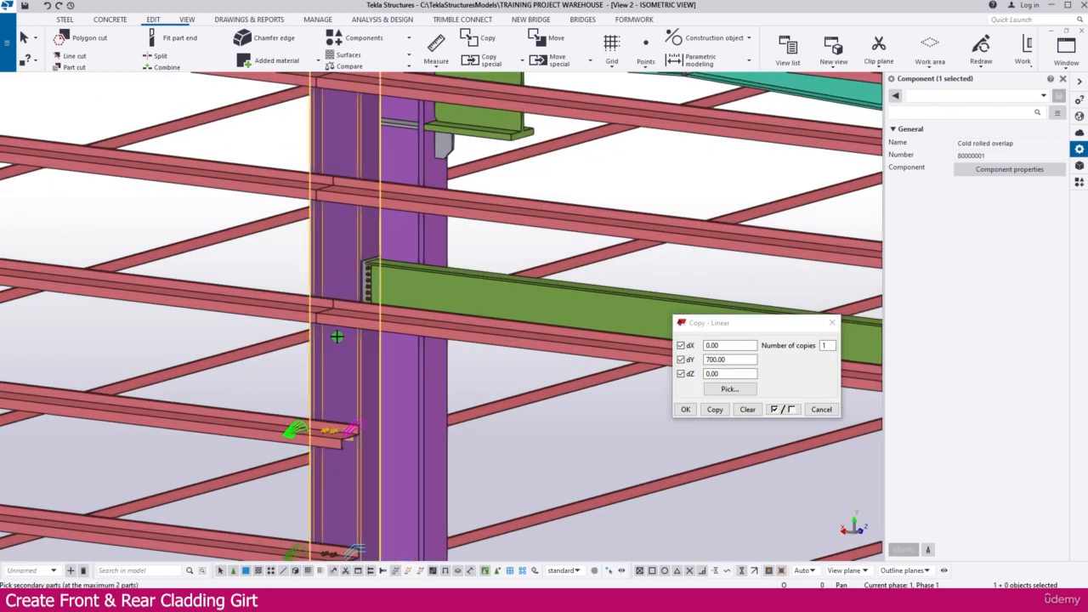
{"action": "left_click", "coordinate": [286, 310]}
{"action": "left_click", "coordinate": [393, 329]}
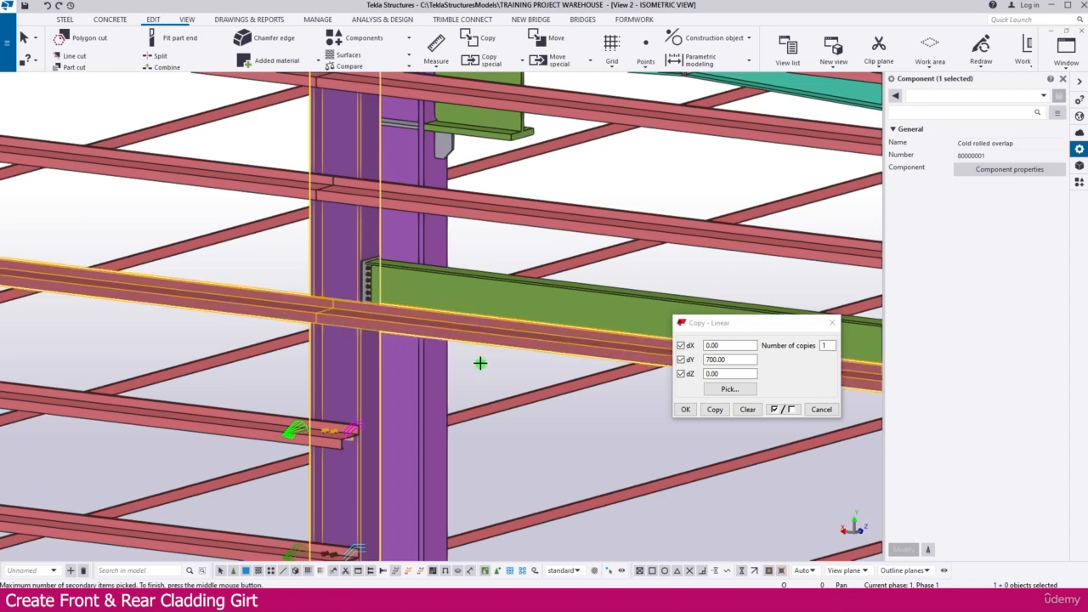
{"action": "middle_click", "coordinate": [481, 363]}
Create the same overlap connection for the next girt pair up, just above the door-opening beam, on the same column.
{"action": "middle_click_drag", "start_coordinate": [374, 292], "coordinate": [357, 388]}
{"action": "left_click", "coordinate": [309, 316]}
{"action": "left_click", "coordinate": [289, 280]}
{"action": "left_click", "coordinate": [382, 291]}
{"action": "middle_click", "coordinate": [381, 291]}
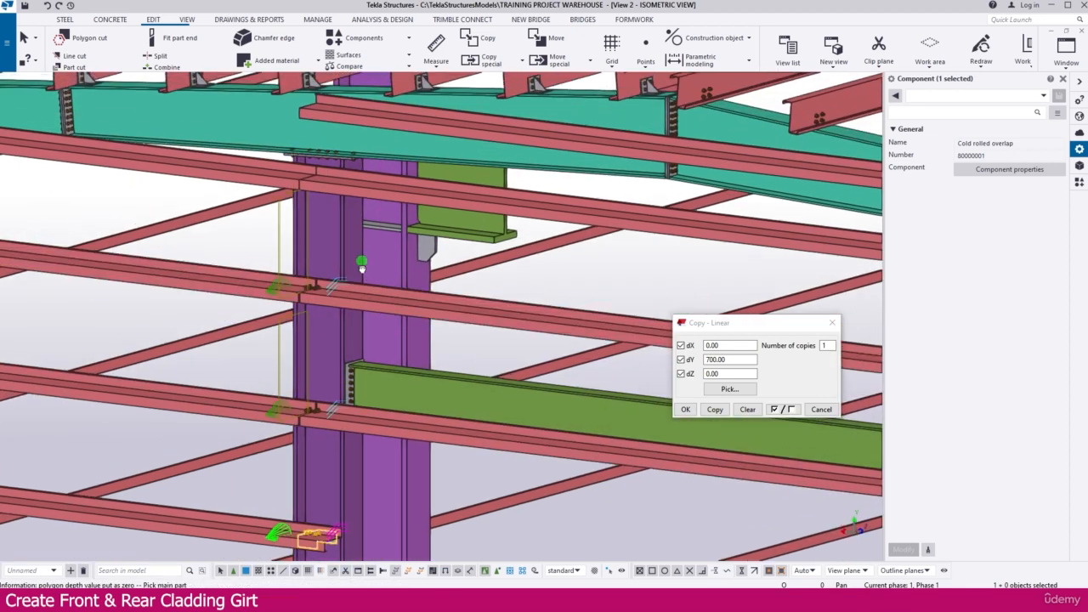
Create the same Cold rolled overlap connection between the door-opening column and the topmost pair of girts just below the rafter.
{"action": "middle_click_drag", "start_coordinate": [362, 264], "coordinate": [352, 329]}
{"action": "left_click", "coordinate": [310, 267]}
{"action": "left_click", "coordinate": [279, 226]}
{"action": "left_click", "coordinate": [360, 243]}
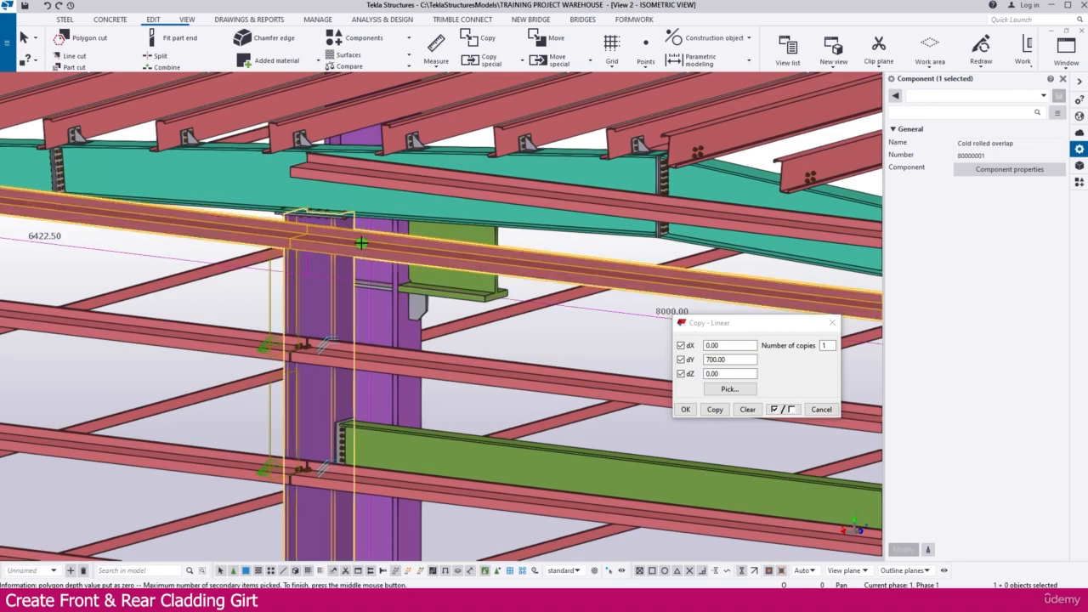
{"action": "middle_click", "coordinate": [359, 243]}
Create the current overlap connection on the left-hand column of the neighbouring door opening, joining the two girts at the door-opening beam level.
{"action": "scroll", "coordinate": [352, 245], "scroll_direction": "down", "scroll_amount": 2}
{"action": "middle_click_drag", "start_coordinate": [326, 263], "coordinate": [329, 179]}
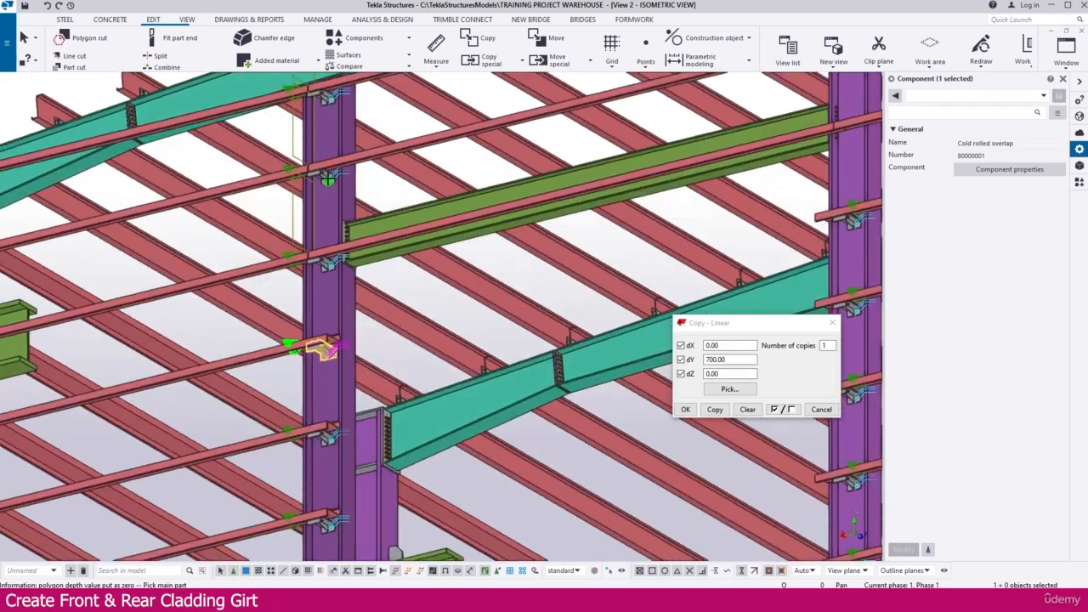
{"action": "scroll", "coordinate": [313, 107], "scroll_direction": "up", "scroll_amount": 3}
{"action": "middle_click_drag", "start_coordinate": [324, 96], "coordinate": [324, 240]}
{"action": "scroll", "coordinate": [324, 240], "scroll_direction": "down", "scroll_amount": 3}
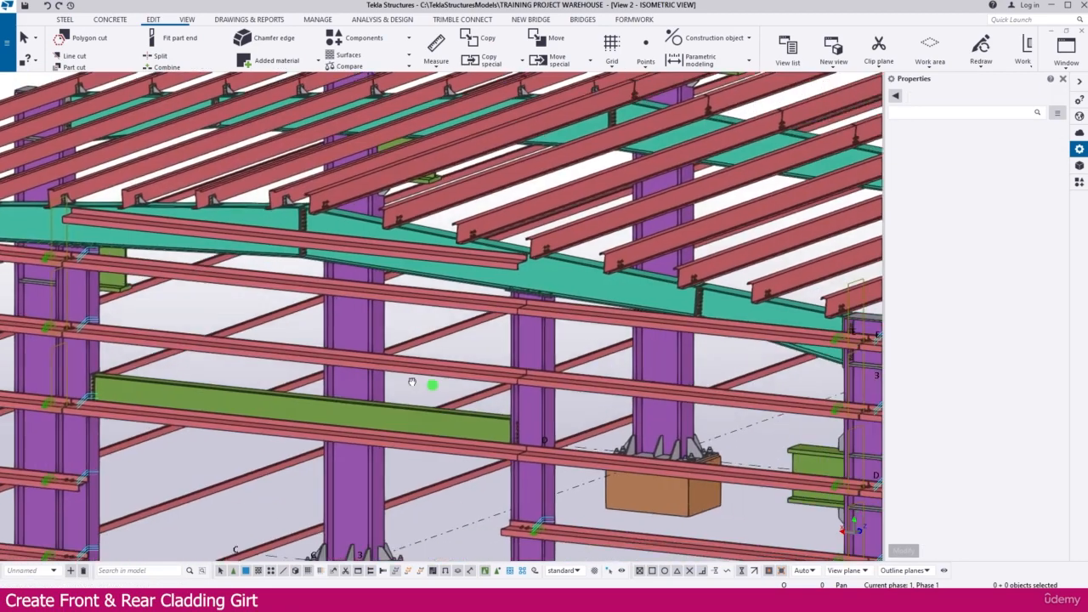
{"action": "middle_click_drag", "start_coordinate": [431, 383], "coordinate": [340, 368]}
{"action": "middle_click_drag", "start_coordinate": [656, 361], "coordinate": [491, 349]}
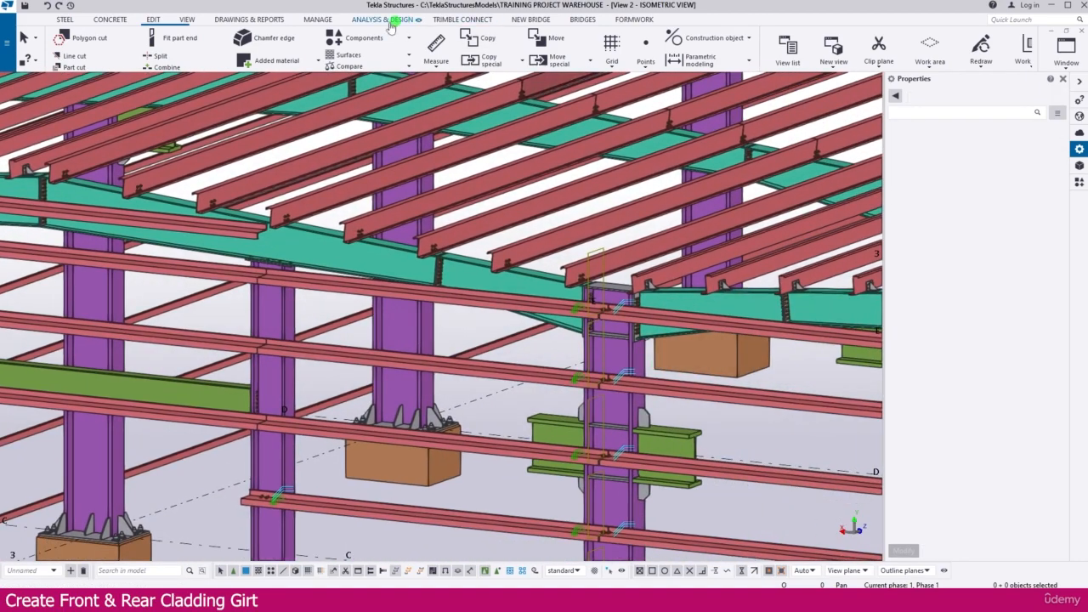
{"action": "left_click", "coordinate": [368, 39]}
{"action": "left_click", "coordinate": [402, 111]}
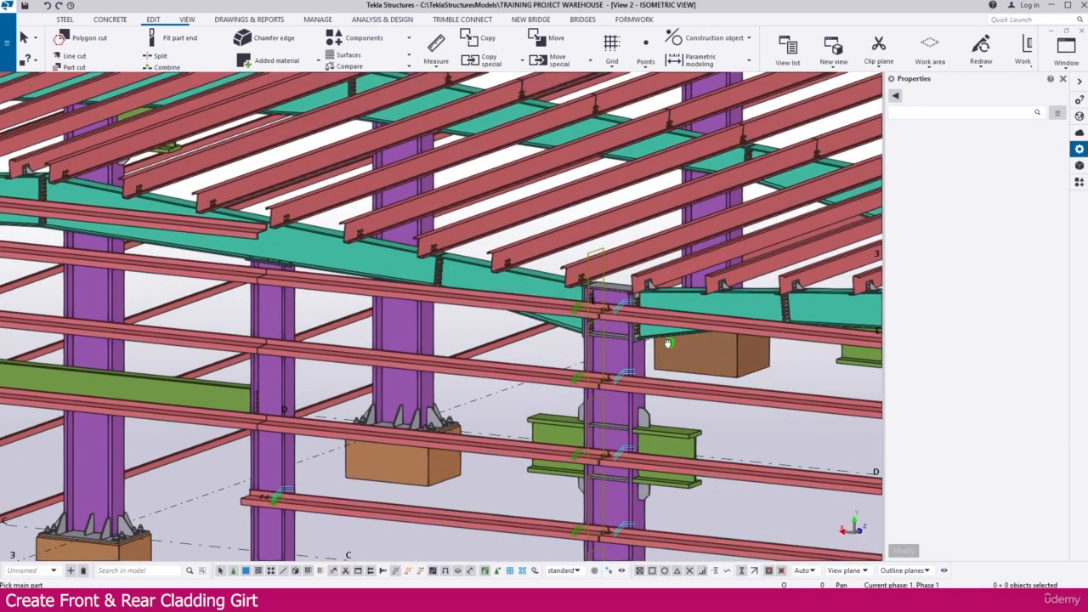
{"action": "middle_click_drag", "start_coordinate": [595, 314], "coordinate": [378, 298]}
{"action": "scroll", "coordinate": [544, 340], "scroll_direction": "up", "scroll_amount": 3}
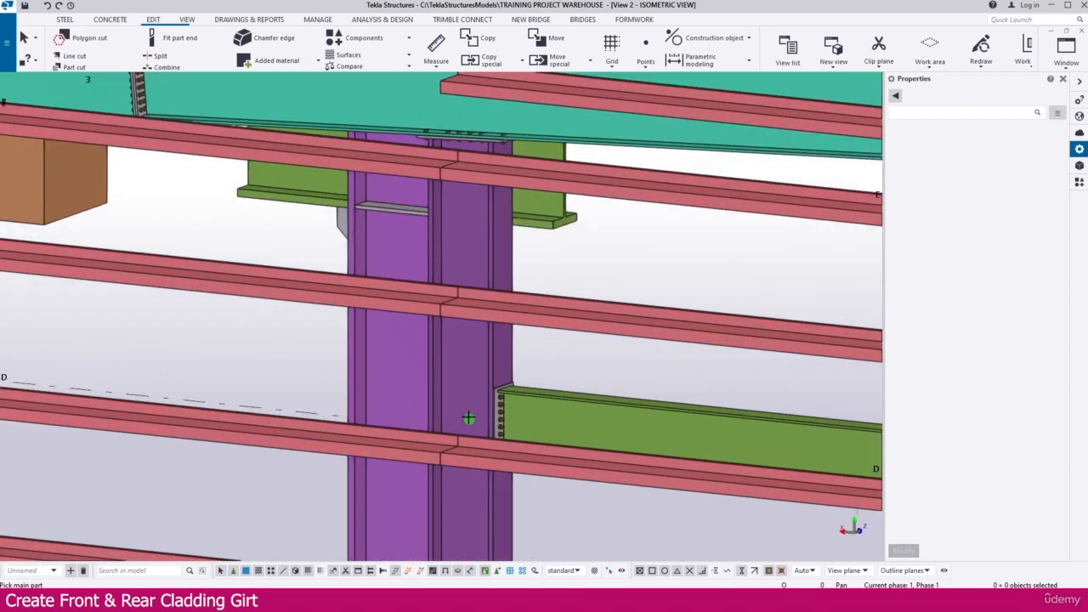
{"action": "middle_click_drag", "start_coordinate": [469, 383], "coordinate": [383, 421]}
{"action": "scroll", "coordinate": [393, 303], "scroll_direction": "down", "scroll_amount": 3}
{"action": "scroll", "coordinate": [382, 421], "scroll_direction": "up", "scroll_amount": 2}
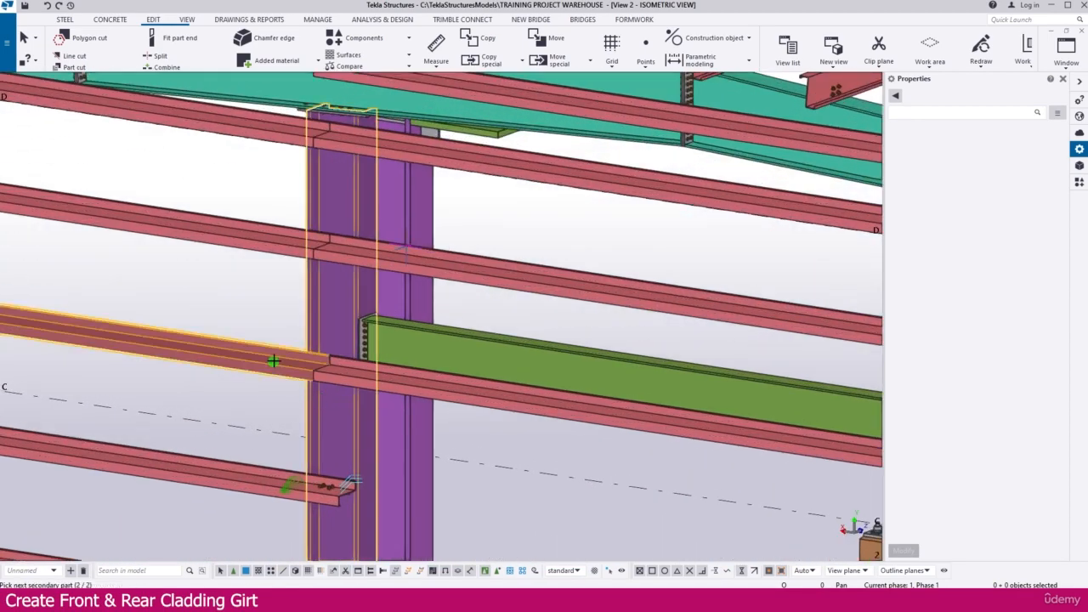
{"action": "left_click", "coordinate": [396, 380]}
Add the same overlap connection for the two upper girt pairs on that left-hand door-opening column.
{"action": "middle_click_drag", "start_coordinate": [446, 414], "coordinate": [425, 467]}
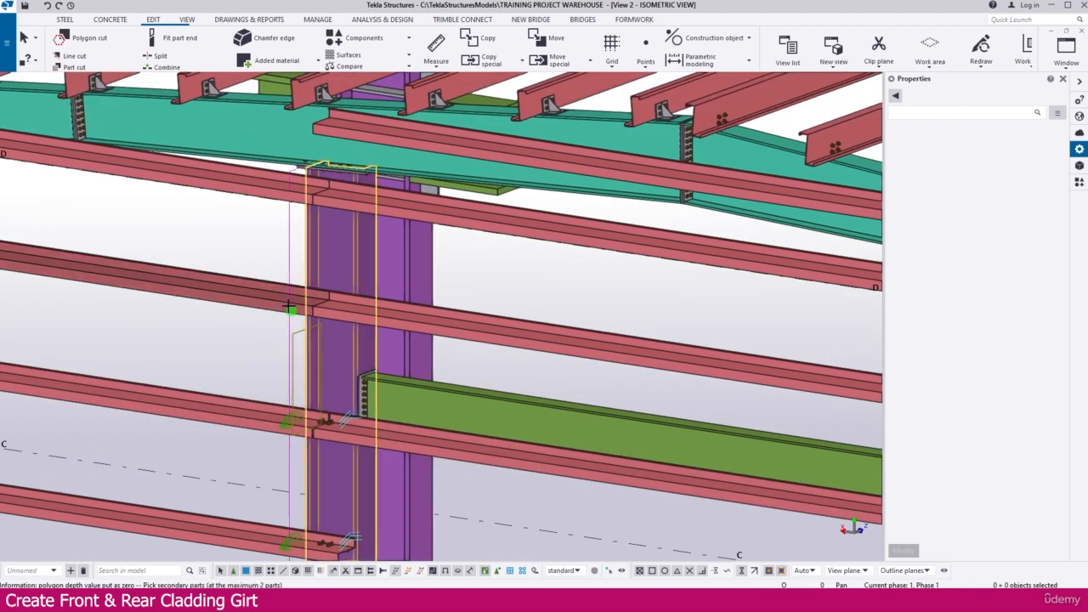
{"action": "left_click", "coordinate": [388, 312]}
{"action": "middle_click_drag", "start_coordinate": [388, 313], "coordinate": [335, 279], "text": "ctrl"}
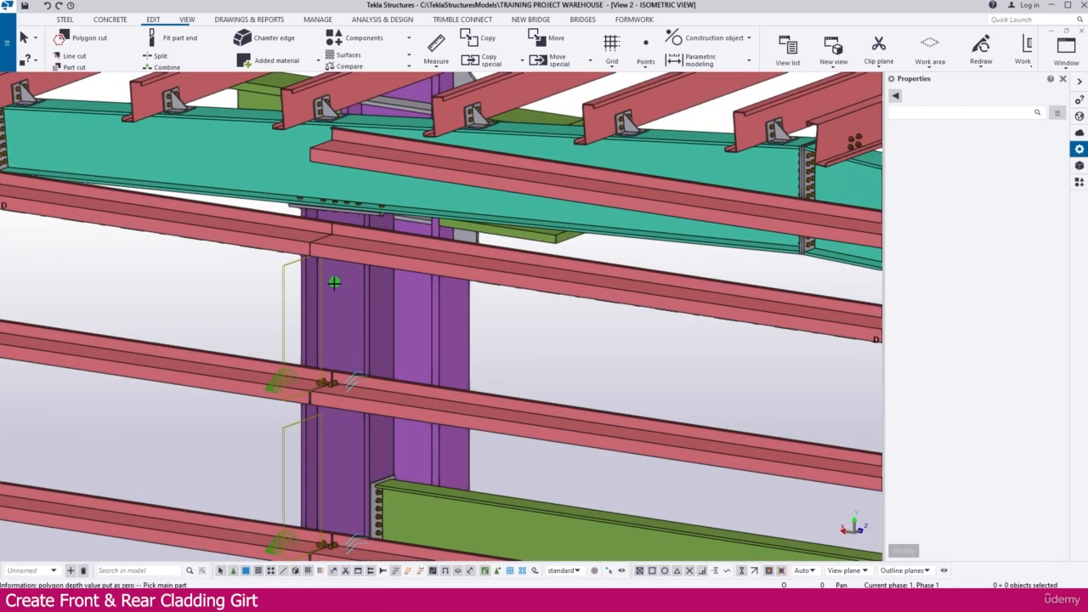
{"action": "middle_click", "coordinate": [356, 243]}
Create overlap connections for the three girt pairs from beam level up on the opening's right-hand column, and redraw the view.
{"action": "scroll", "coordinate": [355, 243], "scroll_direction": "down", "scroll_amount": 3}
{"action": "middle_click_drag", "start_coordinate": [355, 243], "coordinate": [509, 365], "text": "ctrl"}
{"action": "scroll", "coordinate": [505, 361], "scroll_direction": "up", "scroll_amount": 5}
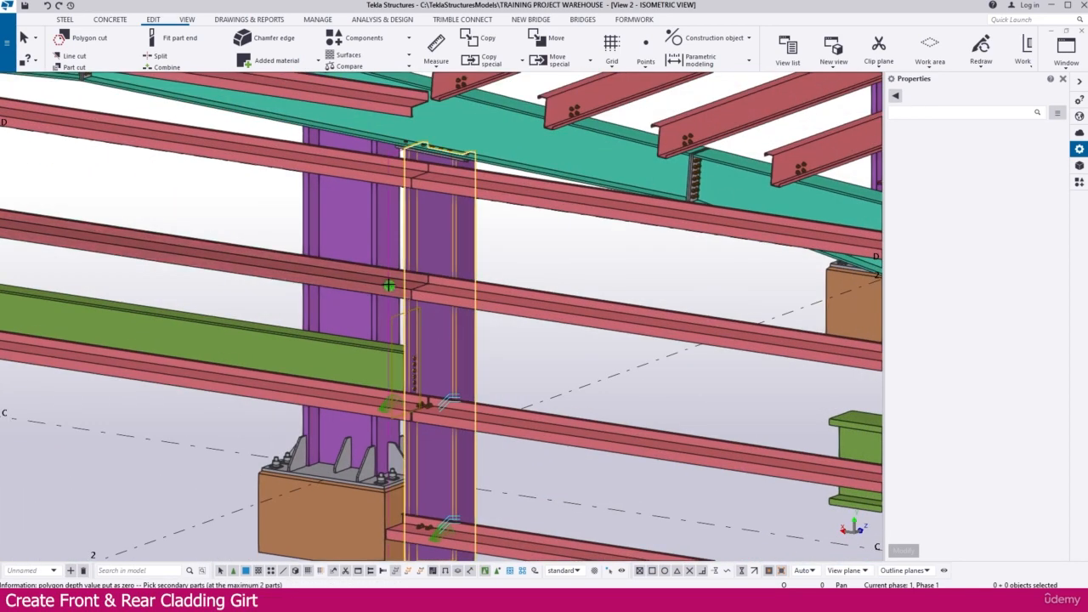
{"action": "middle_click_drag", "start_coordinate": [501, 280], "coordinate": [476, 340]}
{"action": "left_click", "coordinate": [468, 340]}
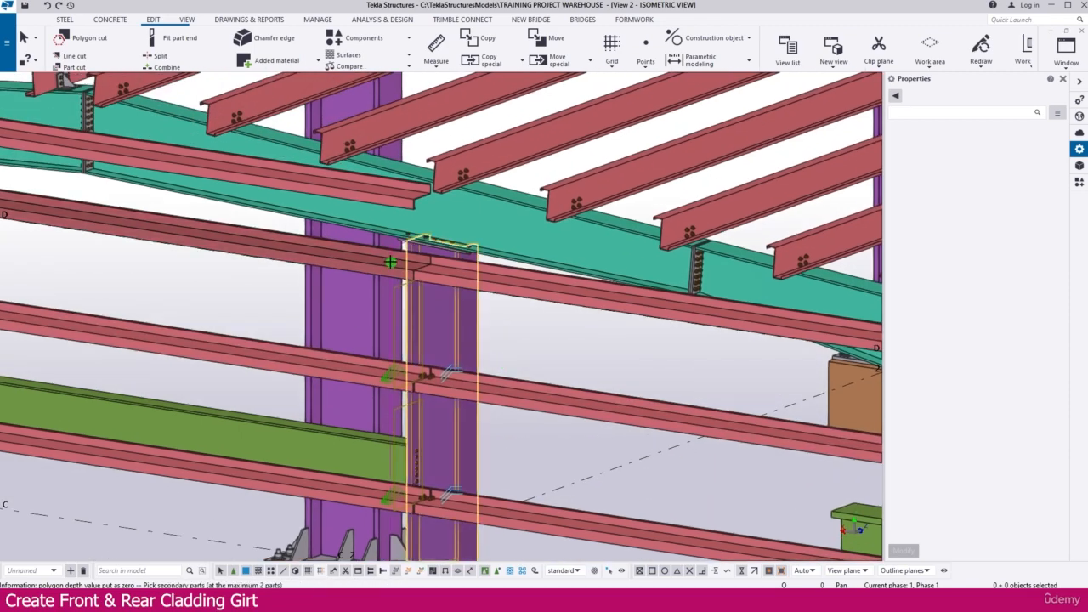
{"action": "middle_click", "coordinate": [505, 285]}
{"action": "scroll", "coordinate": [515, 323], "scroll_direction": "down", "scroll_amount": 5}
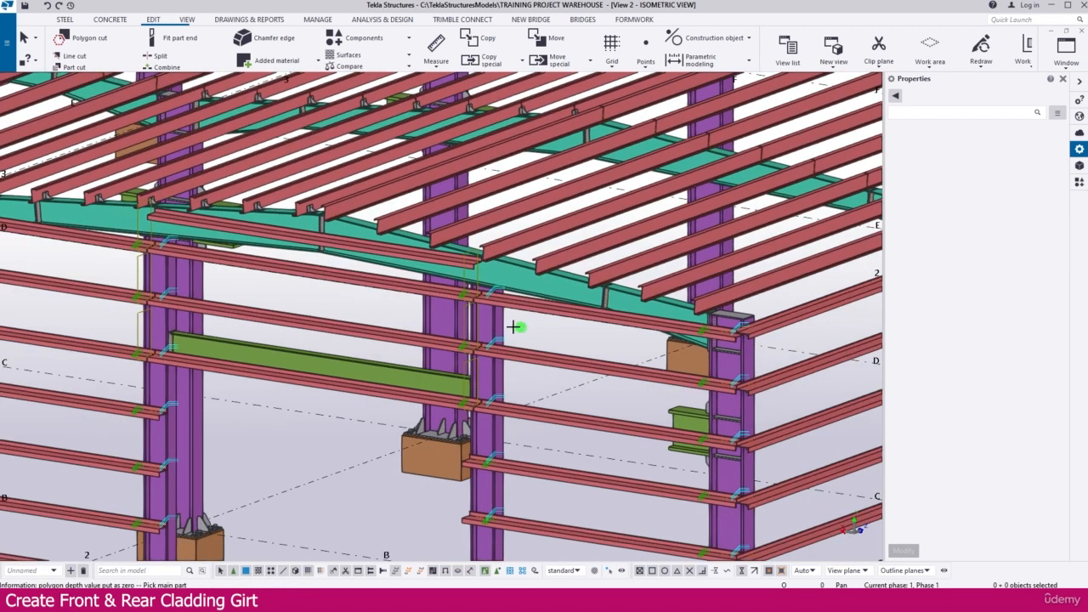
{"action": "scroll", "coordinate": [400, 295], "scroll_direction": "up", "scroll_amount": 5}
{"action": "right_click", "coordinate": [360, 315]}
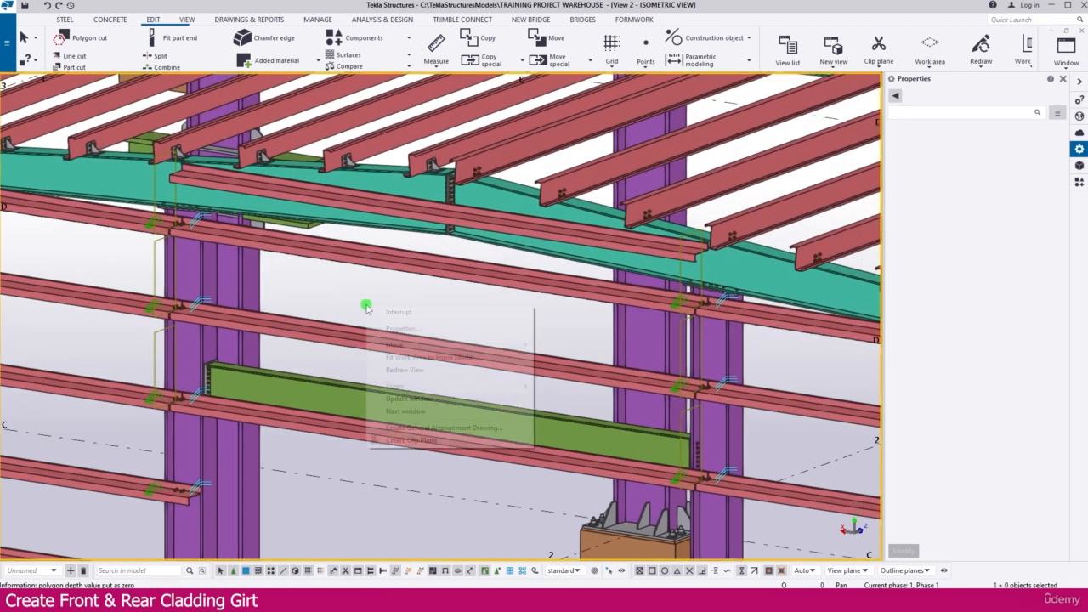
{"action": "left_click", "coordinate": [387, 371]}
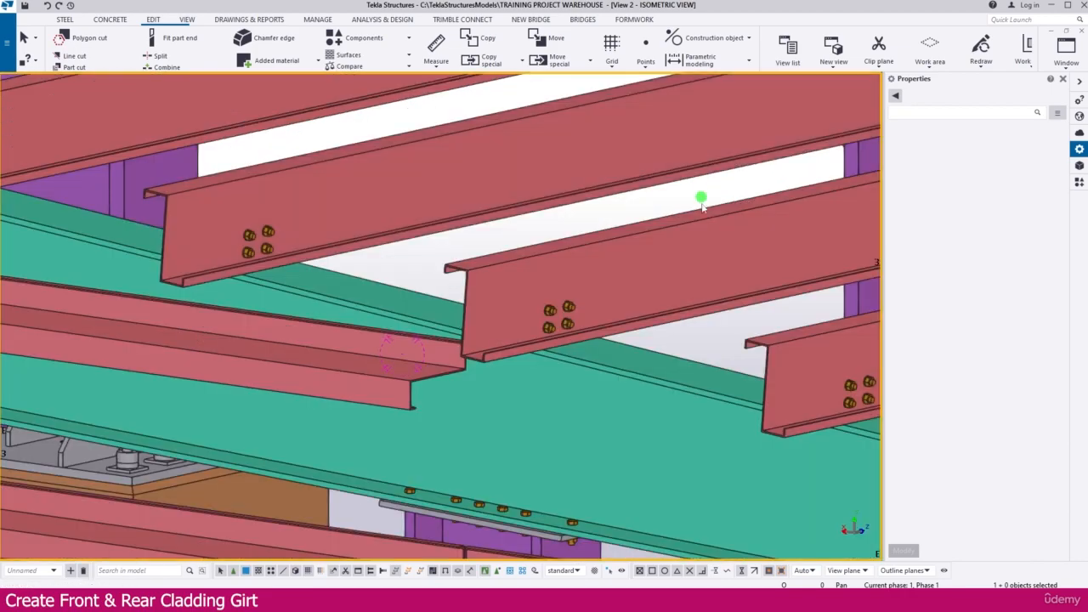
In the Cold rolled overlap settings of the purlin connection beside the short top girt's end, apply UPN350 as the cleat profile.
{"action": "scroll", "coordinate": [561, 315], "scroll_direction": "down", "scroll_amount": 10}
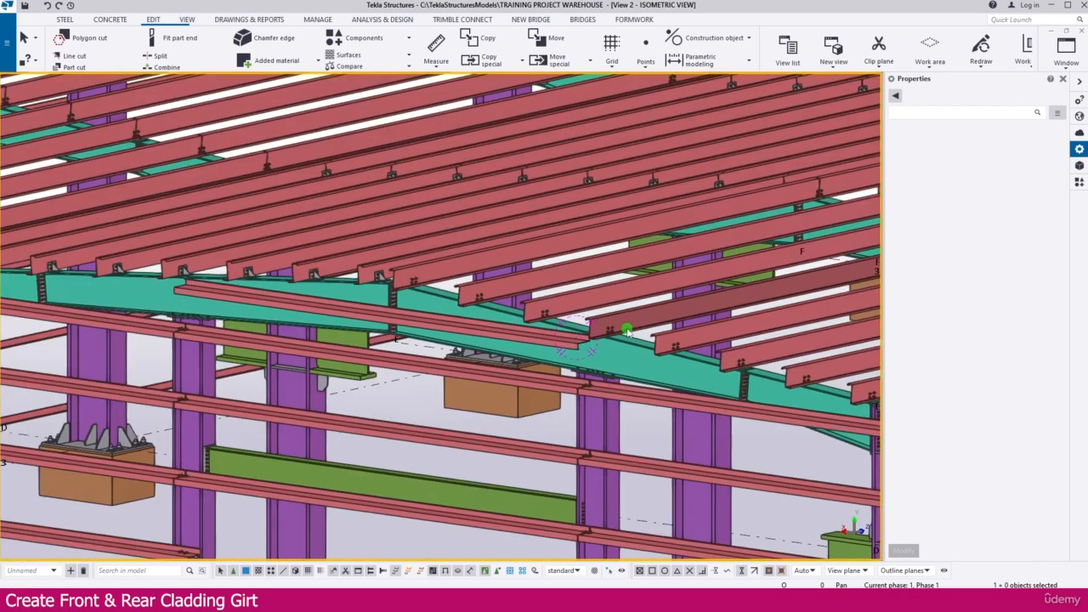
{"action": "scroll", "coordinate": [619, 334], "scroll_direction": "up", "scroll_amount": 10}
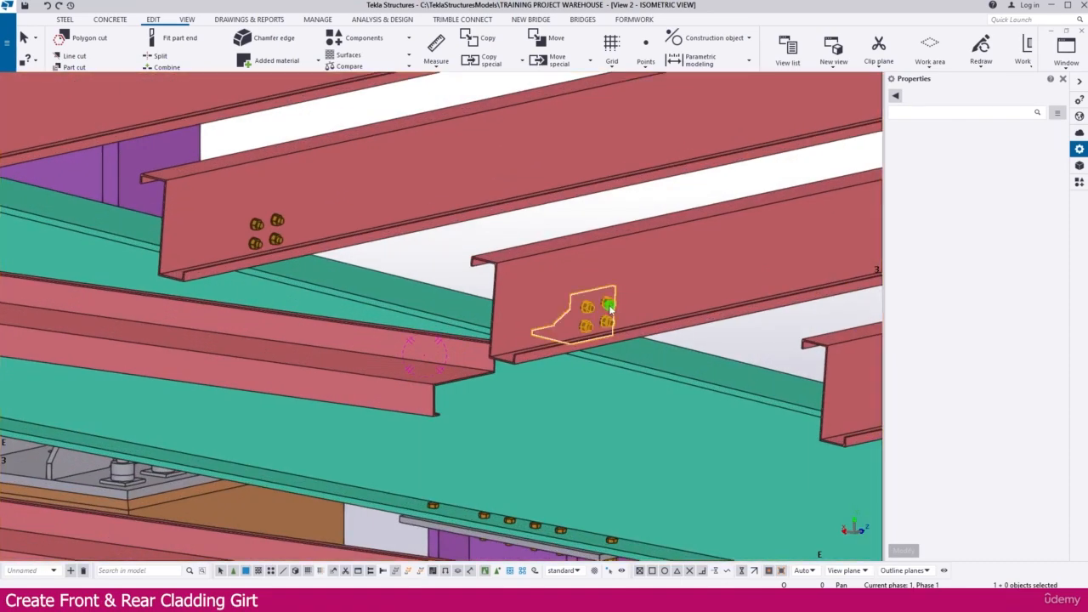
{"action": "double_click", "coordinate": [609, 304]}
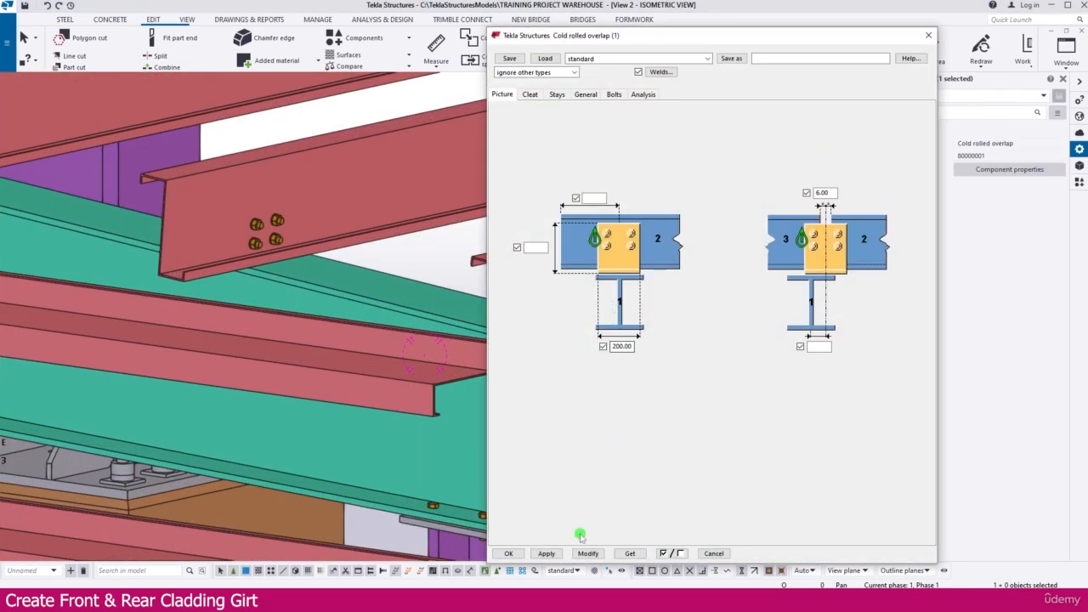
{"action": "left_click", "coordinate": [531, 95]}
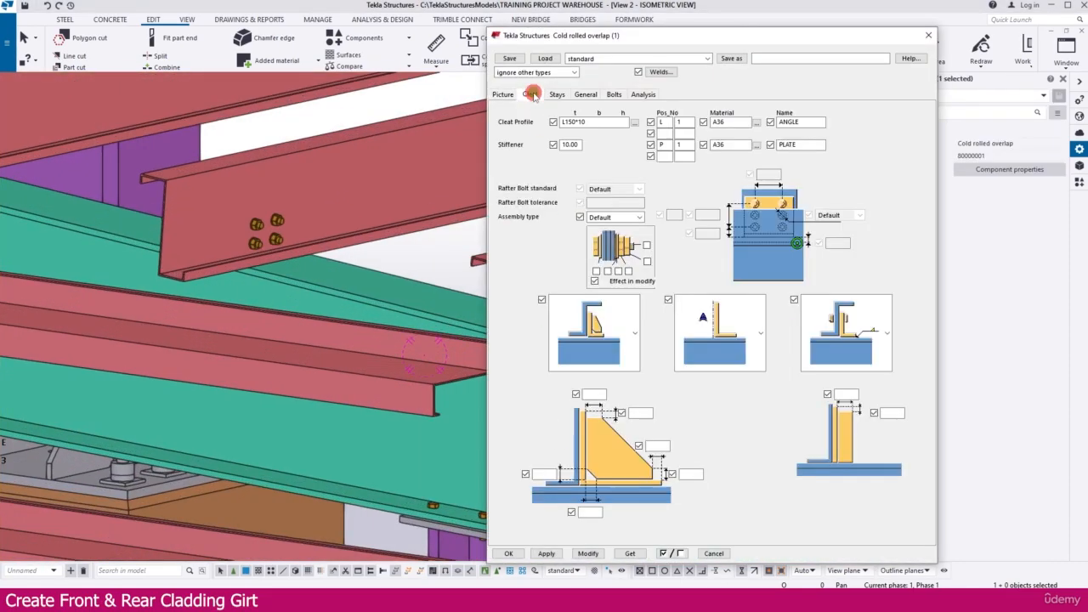
{"action": "left_click", "coordinate": [633, 122]}
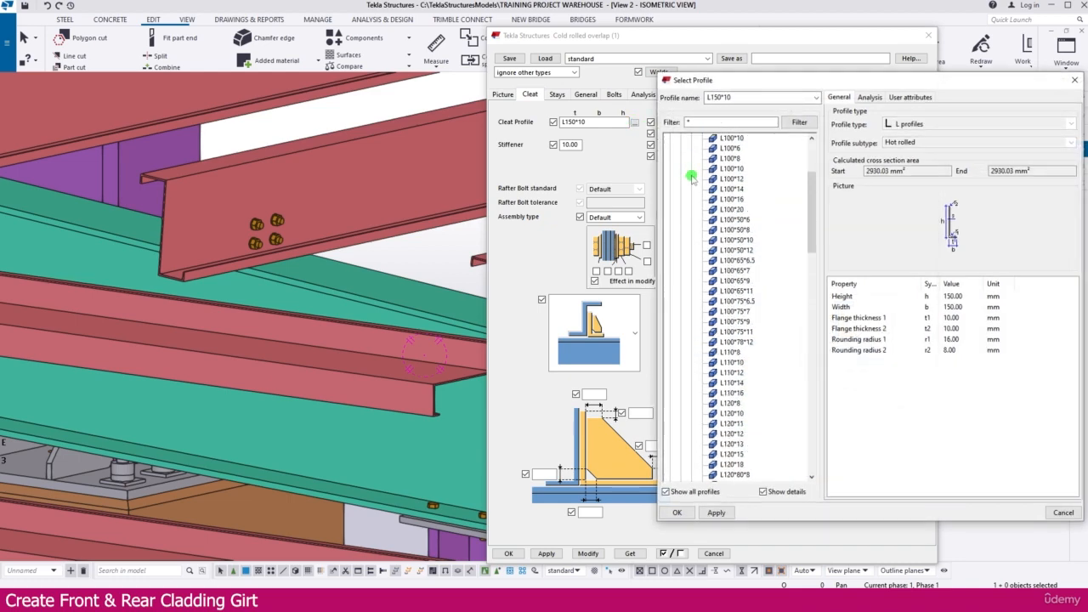
{"action": "scroll", "coordinate": [692, 177], "scroll_direction": "up", "scroll_amount": 5}
{"action": "left_click", "coordinate": [672, 150]}
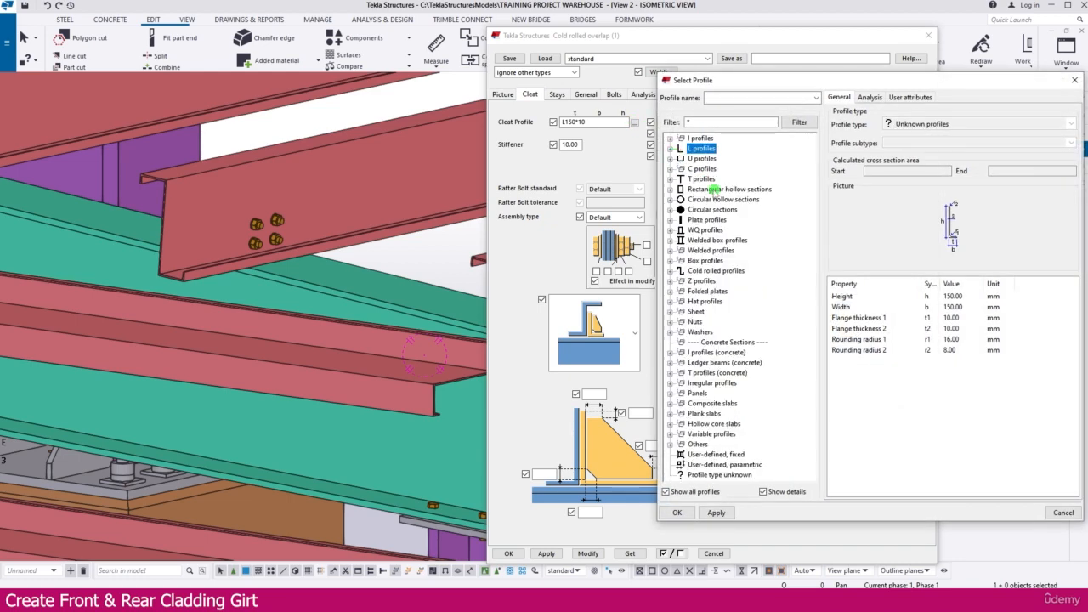
{"action": "left_click", "coordinate": [670, 159]}
{"action": "left_click", "coordinate": [681, 189]}
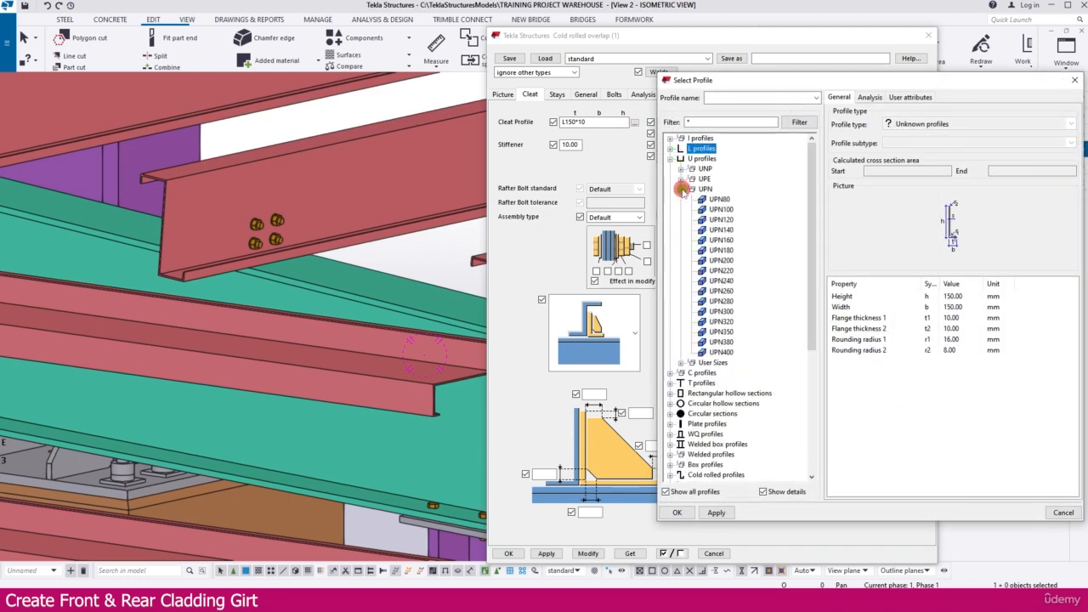
{"action": "double_click", "coordinate": [728, 331]}
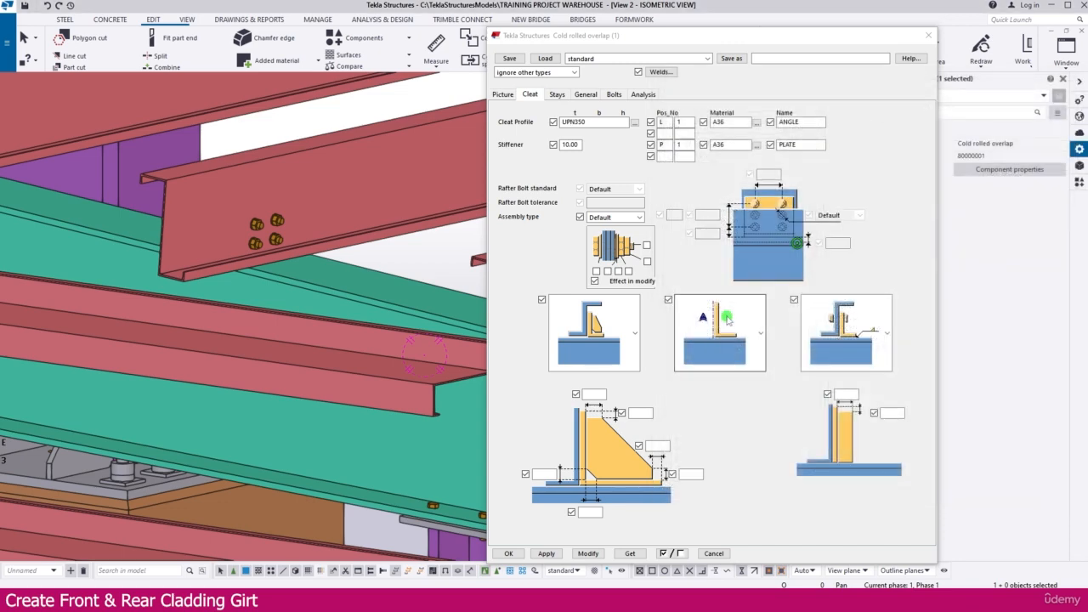
{"action": "left_click", "coordinate": [545, 553]}
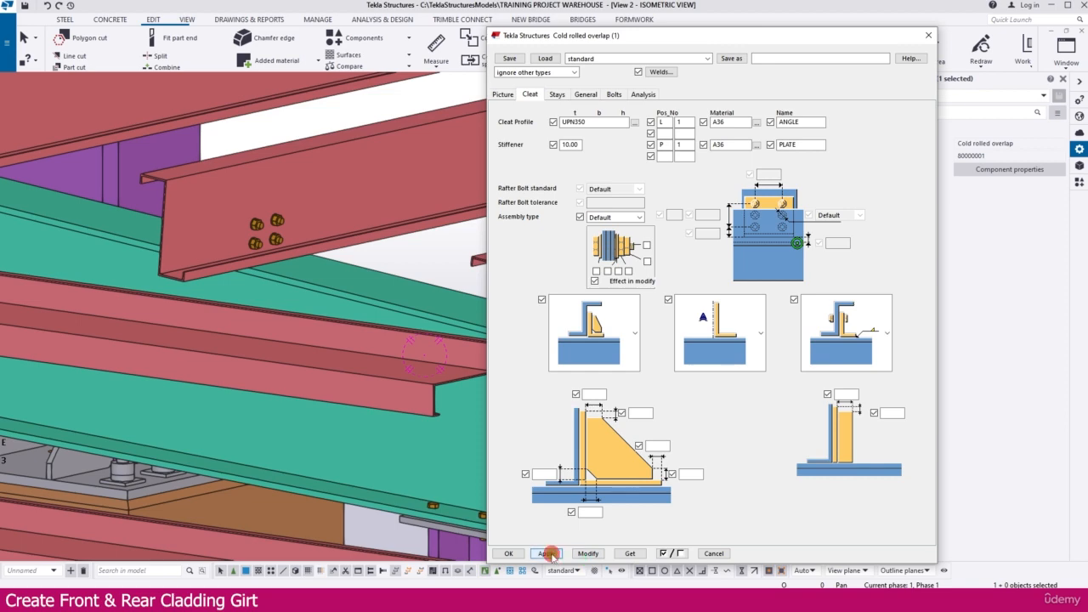
{"action": "left_click", "coordinate": [510, 554]}
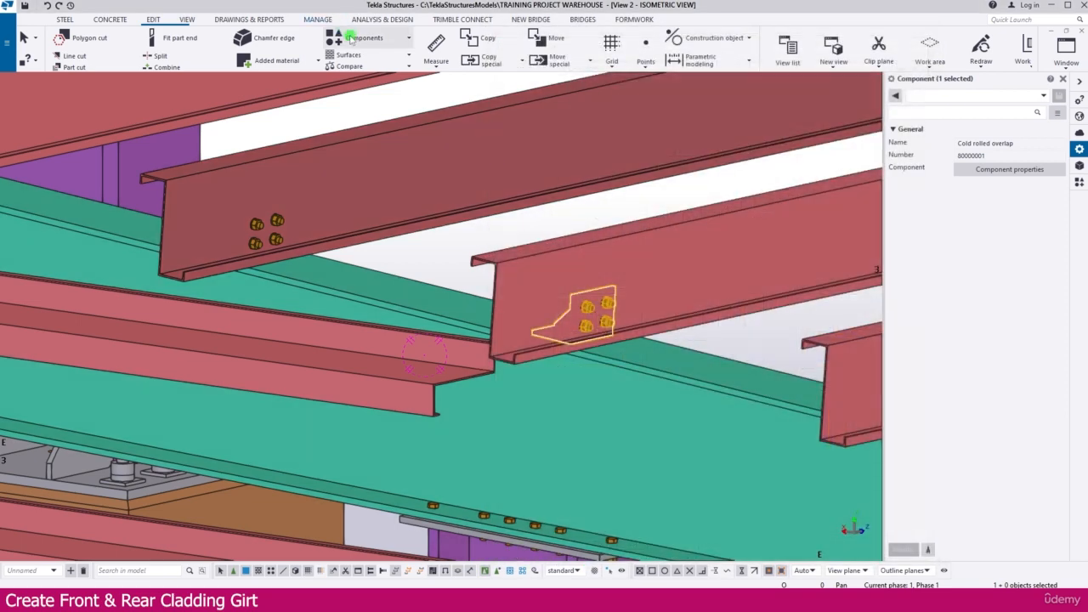
Create the current overlap connection between the rafter and the end of the short top girt.
{"action": "left_click", "coordinate": [368, 38]}
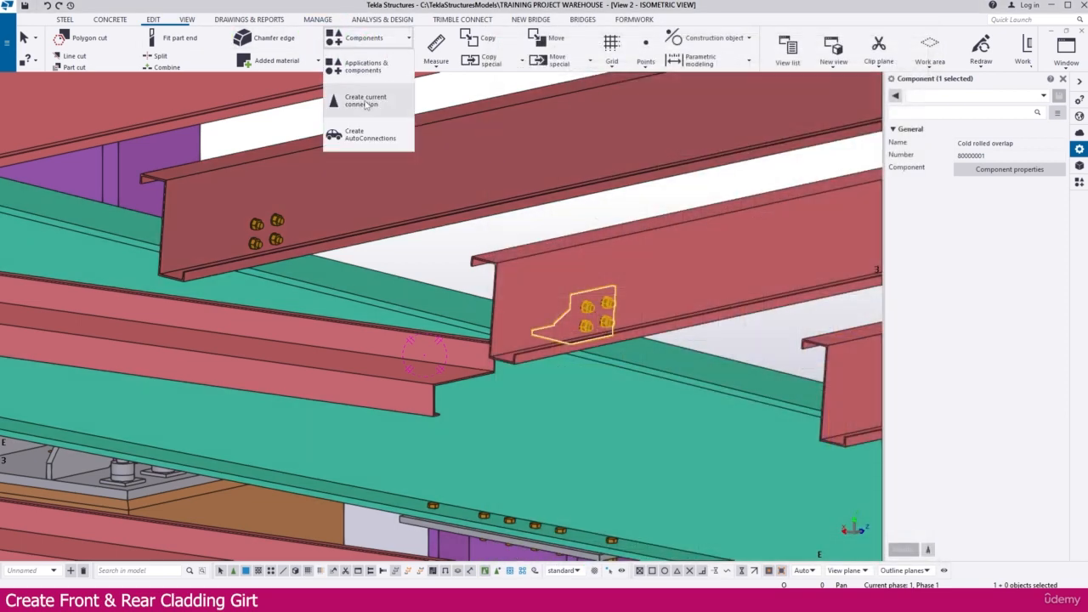
{"action": "left_click", "coordinate": [365, 101]}
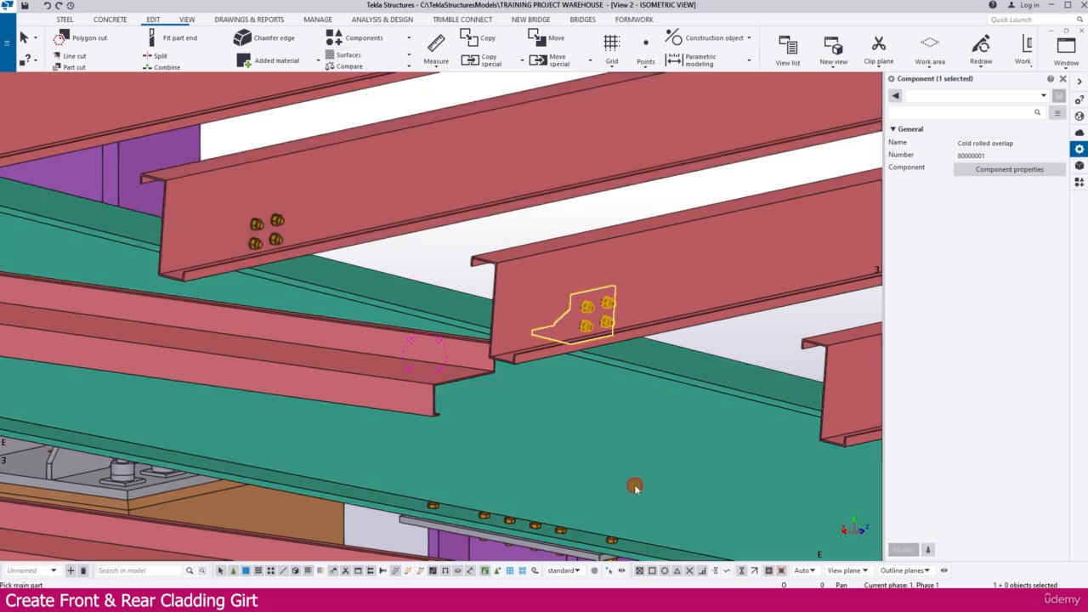
{"action": "left_click", "coordinate": [635, 486]}
{"action": "left_click", "coordinate": [440, 381]}
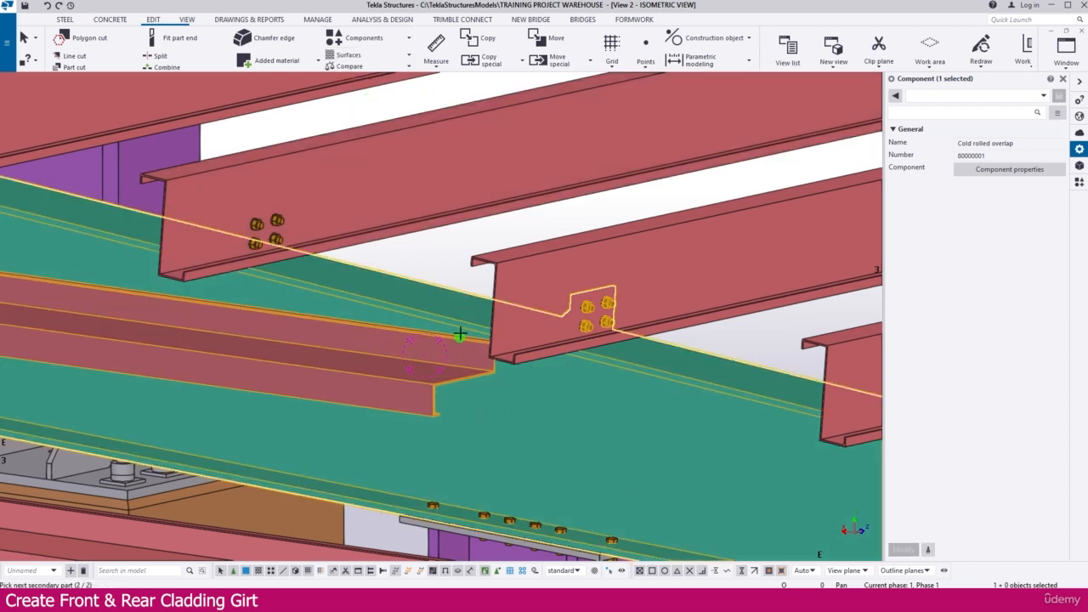
{"action": "left_click", "coordinate": [450, 255]}
Set the up direction of the overlap connection at the short top girt's end to -z and apply the settings.
{"action": "scroll", "coordinate": [417, 374], "scroll_direction": "down", "scroll_amount": 2}
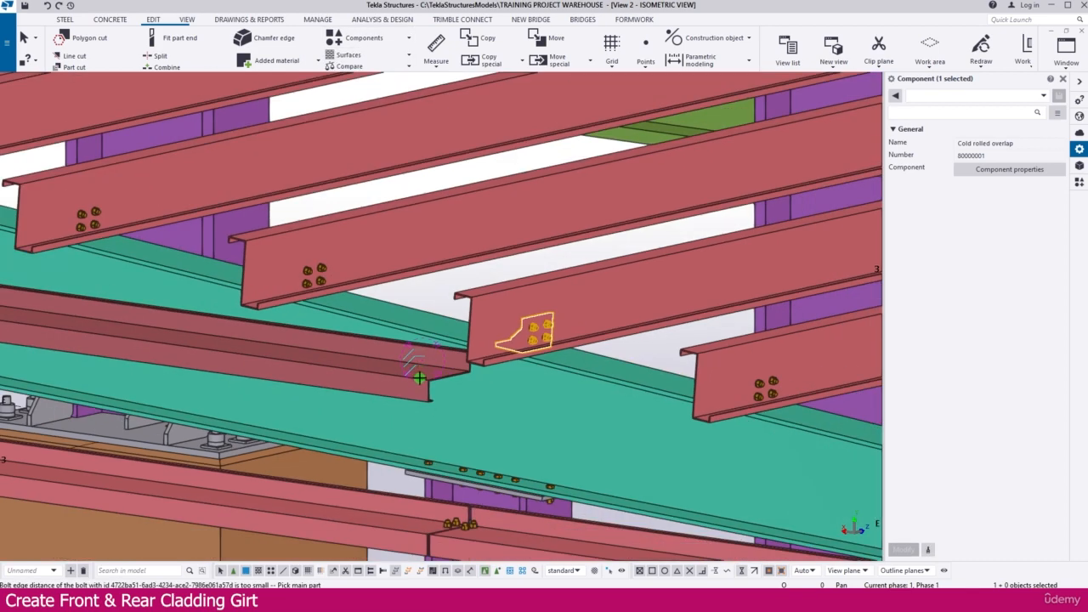
{"action": "middle_click_drag", "start_coordinate": [424, 398], "coordinate": [363, 341], "text": "ctrl"}
{"action": "scroll", "coordinate": [389, 382], "scroll_direction": "up", "scroll_amount": 5}
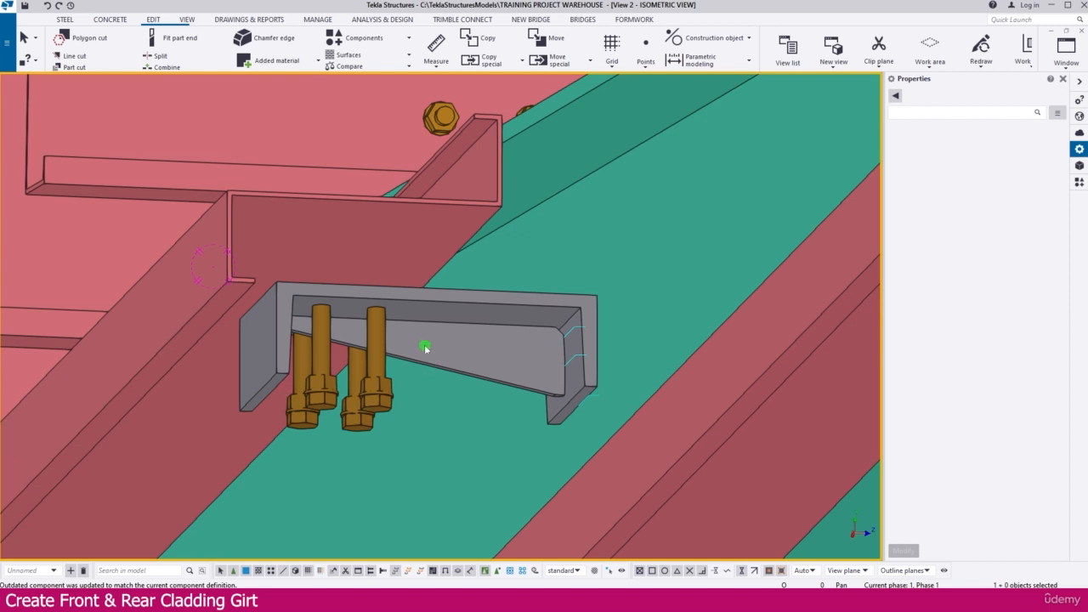
{"action": "double_click", "coordinate": [434, 314]}
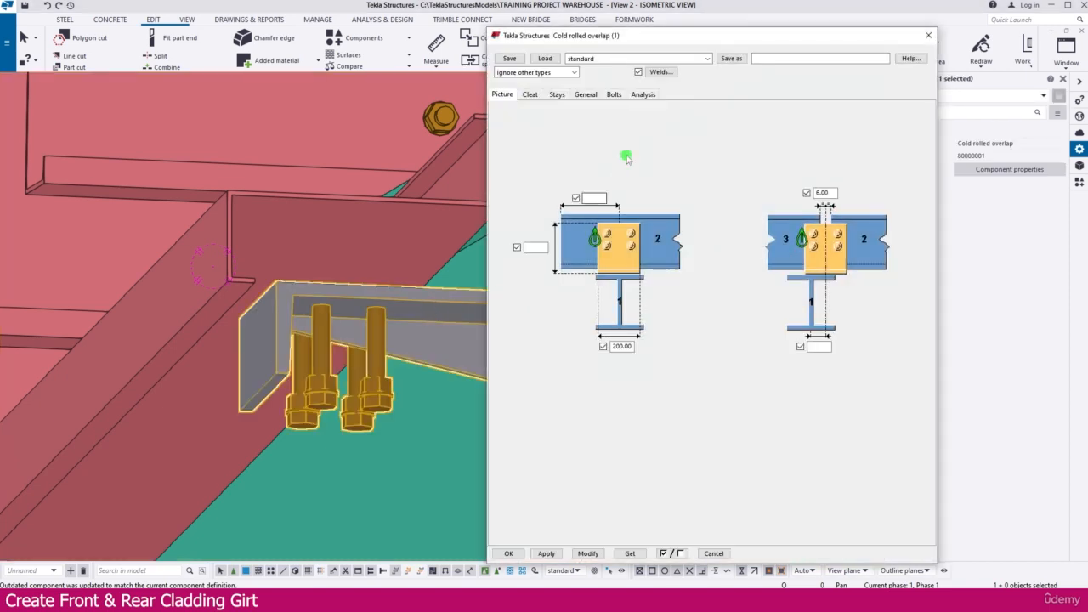
{"action": "left_click", "coordinate": [586, 94]}
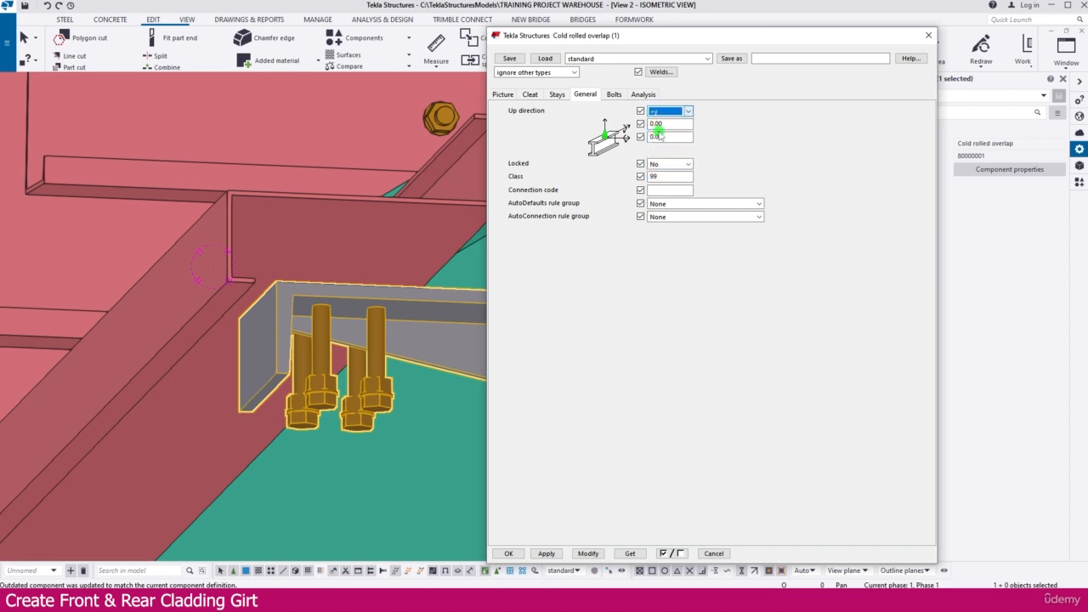
{"action": "left_click", "coordinate": [588, 553]}
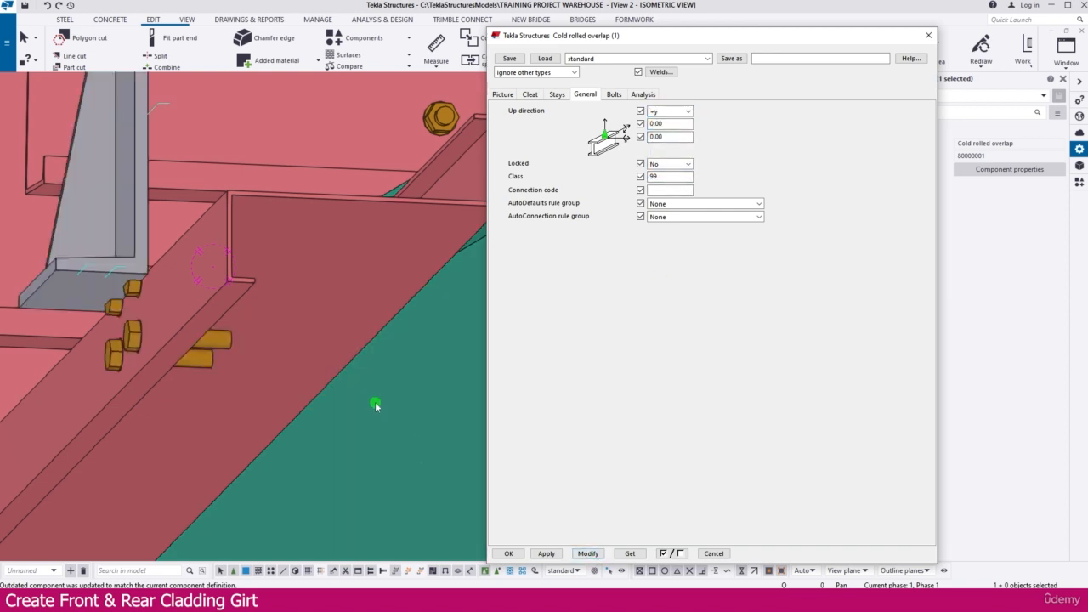
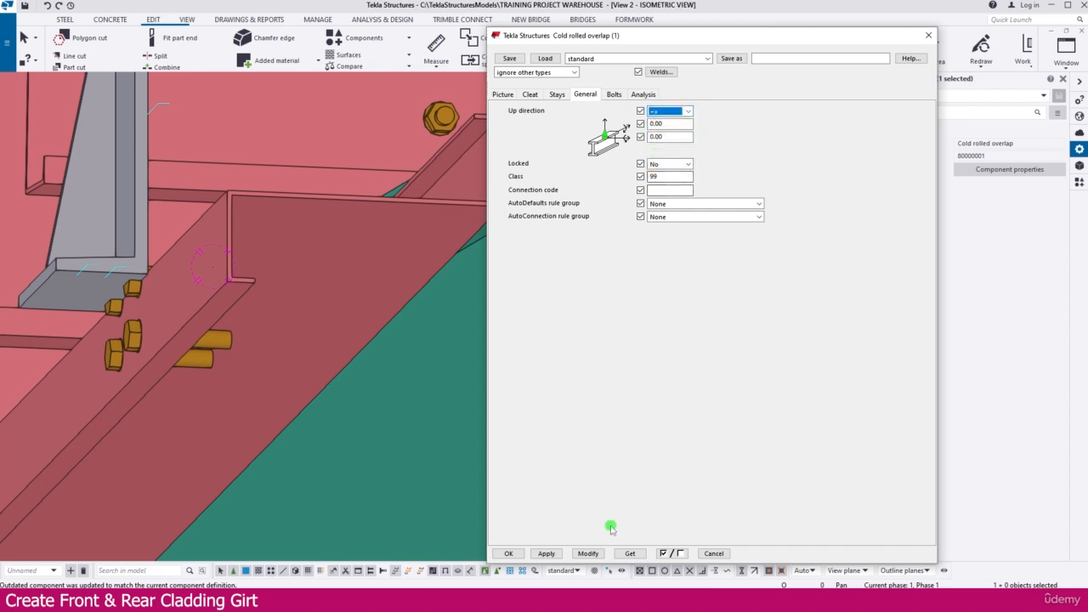
{"action": "left_click", "coordinate": [589, 553]}
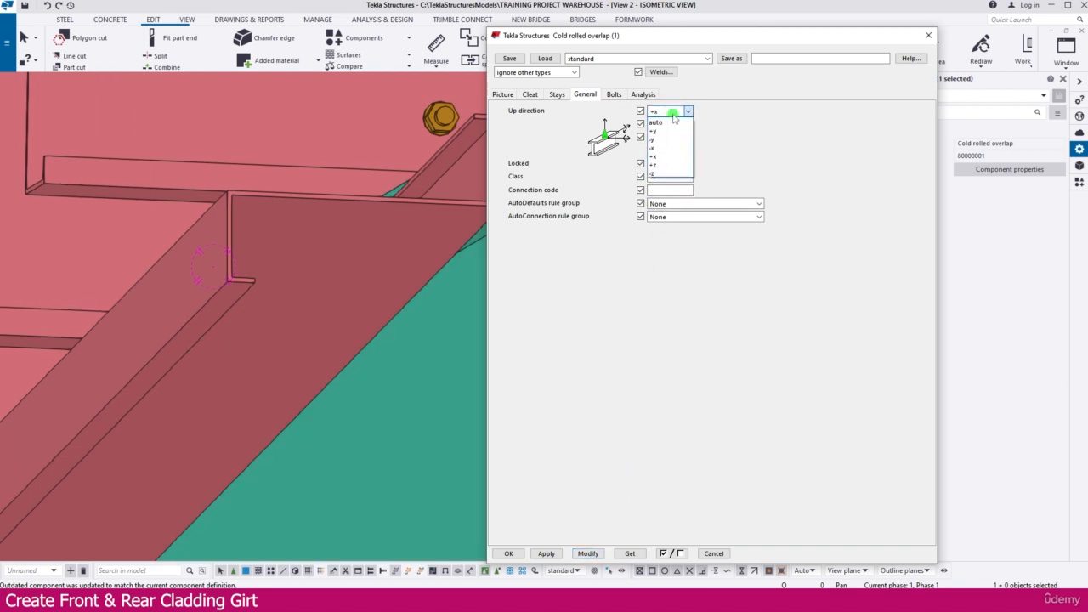
{"action": "left_click", "coordinate": [588, 553]}
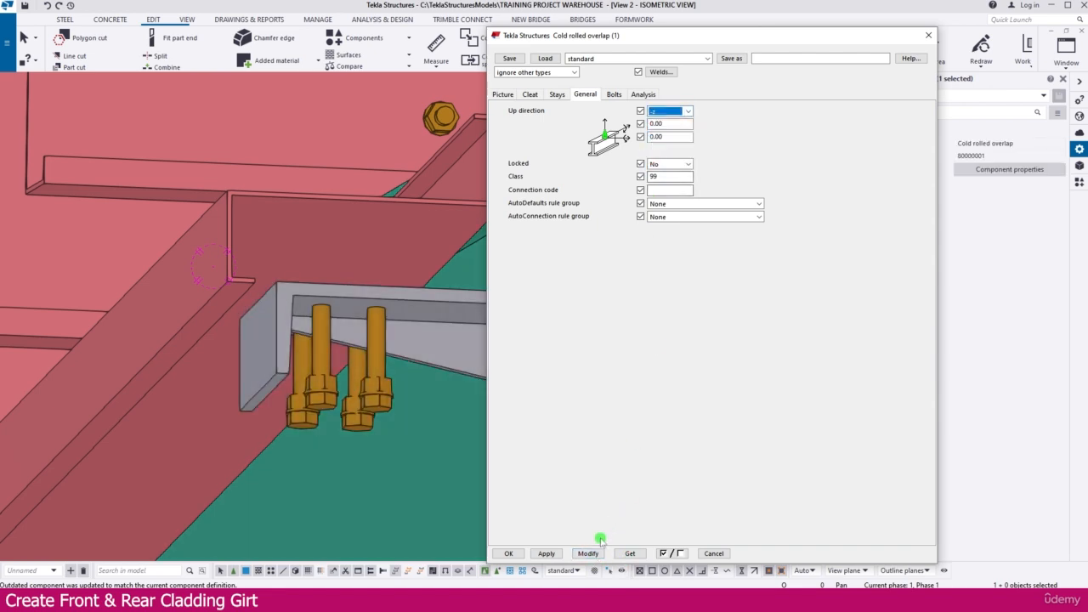
{"action": "scroll", "coordinate": [320, 314], "scroll_direction": "down", "scroll_amount": 8}
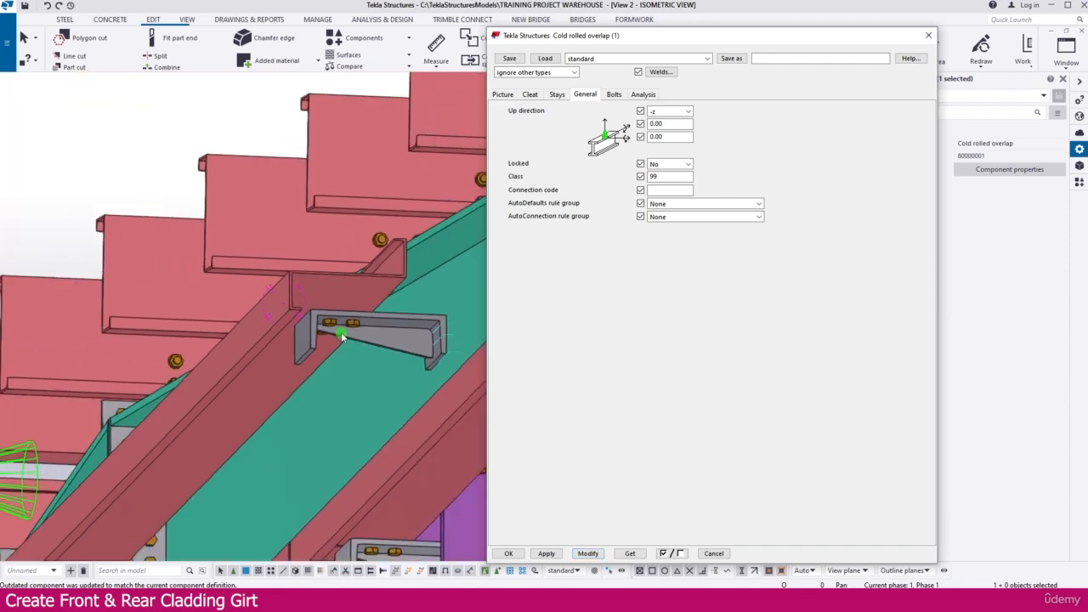
{"action": "middle_click_drag", "start_coordinate": [321, 315], "coordinate": [388, 381], "text": "ctrl"}
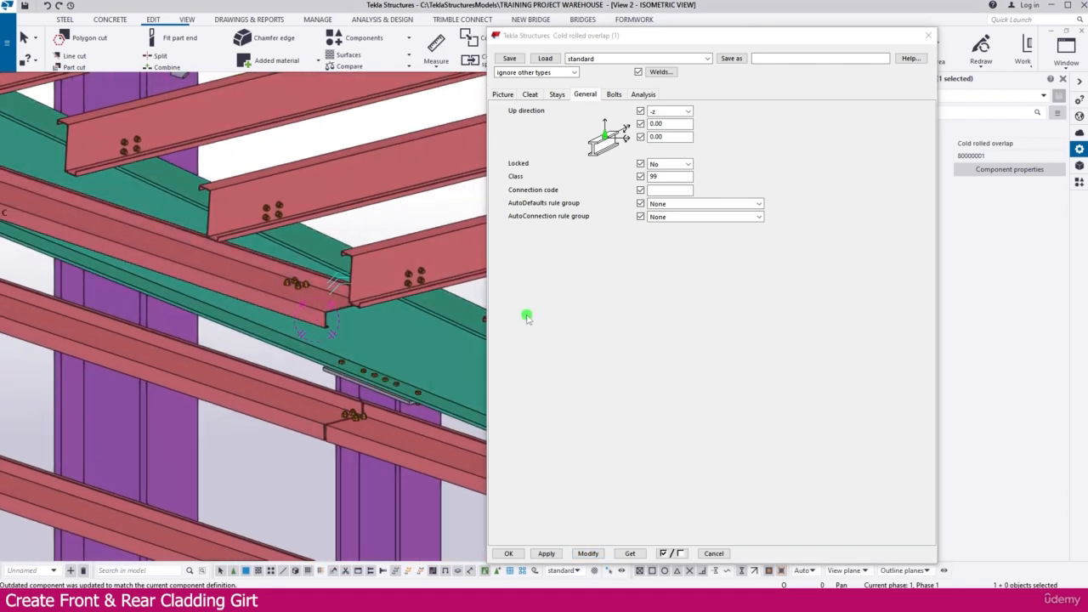
{"action": "left_click", "coordinate": [542, 554]}
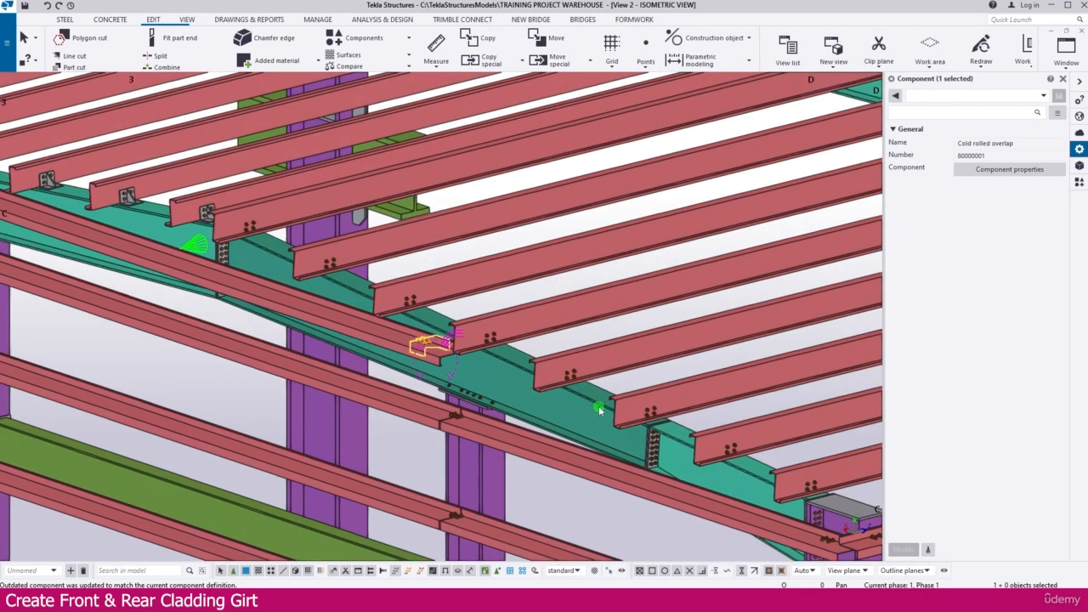
Create the current overlap connection between the rafter and the opposite end of the short top girt.
{"action": "middle_click_drag", "start_coordinate": [340, 315], "coordinate": [357, 323], "text": "ctrl"}
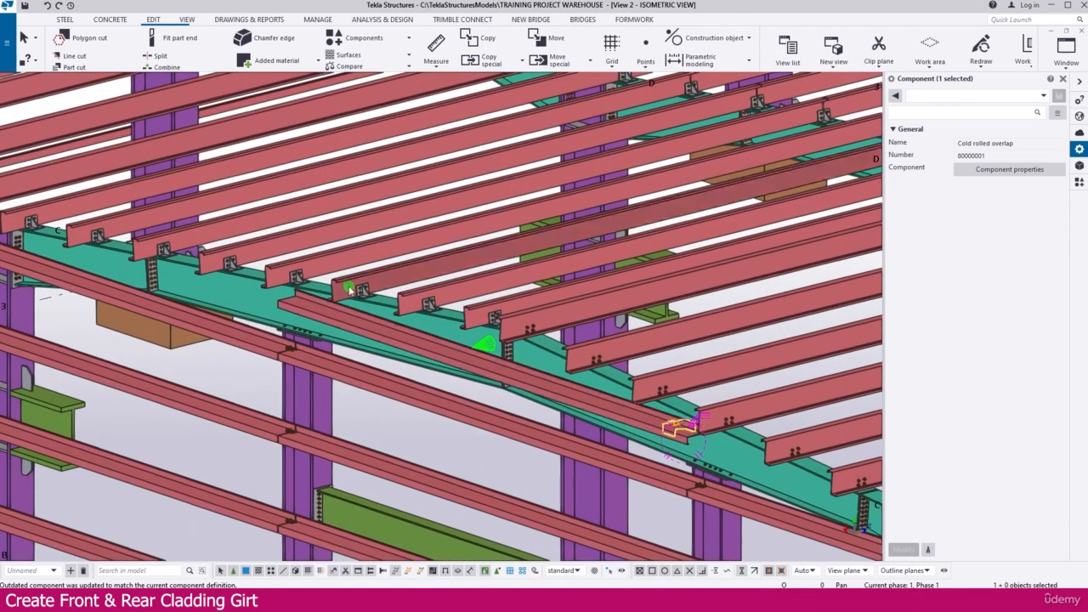
{"action": "left_click", "coordinate": [412, 48]}
{"action": "left_click", "coordinate": [366, 103]}
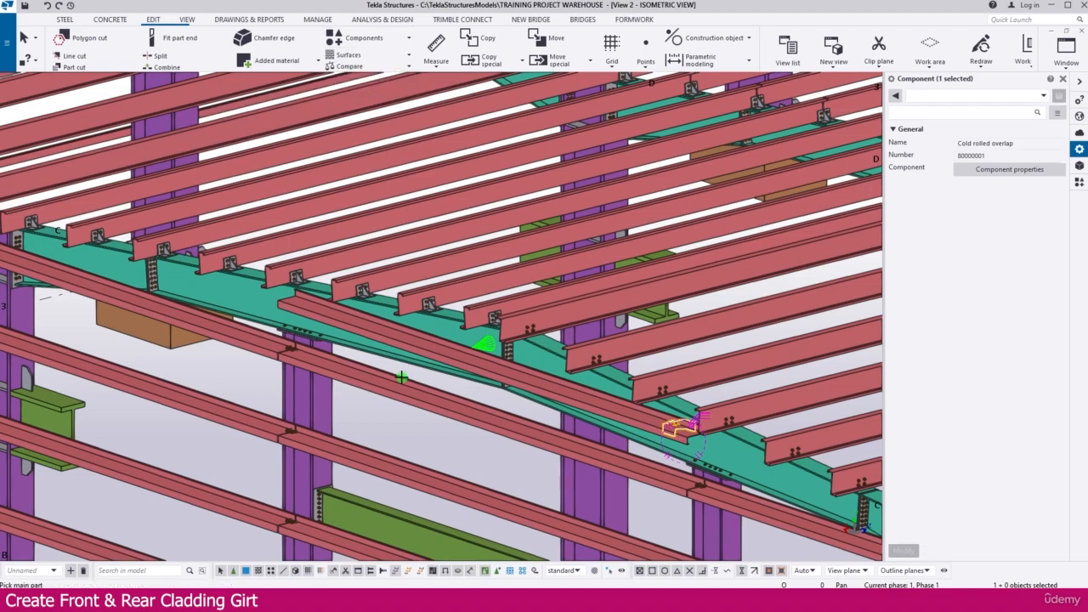
{"action": "scroll", "coordinate": [383, 256], "scroll_direction": "up", "scroll_amount": 5}
{"action": "left_click", "coordinate": [290, 281]}
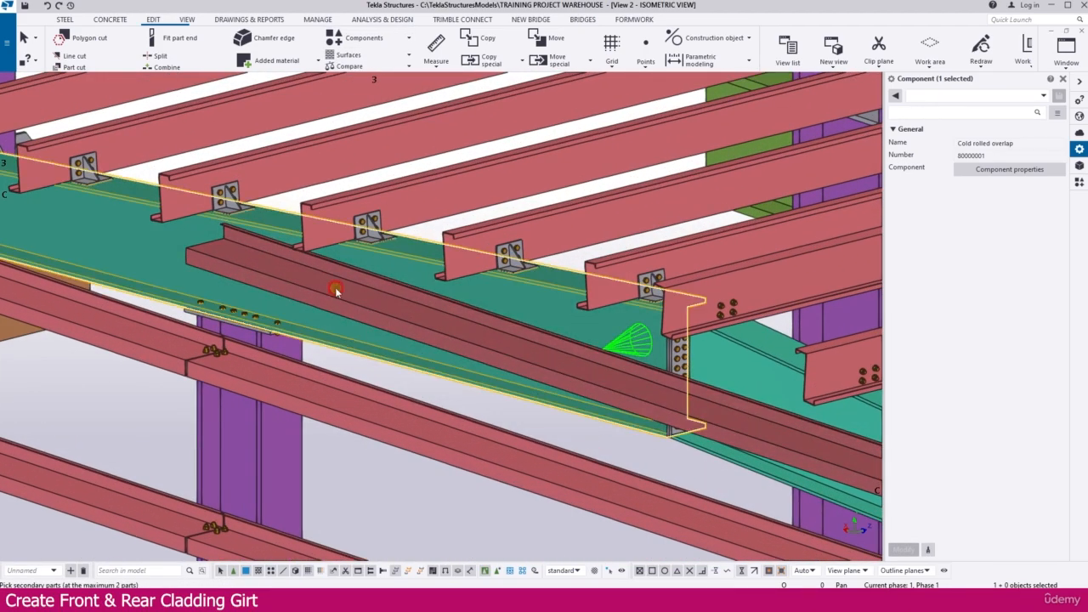
{"action": "middle_click", "coordinate": [290, 281]}
{"action": "scroll", "coordinate": [258, 253], "scroll_direction": "down", "scroll_amount": 4}
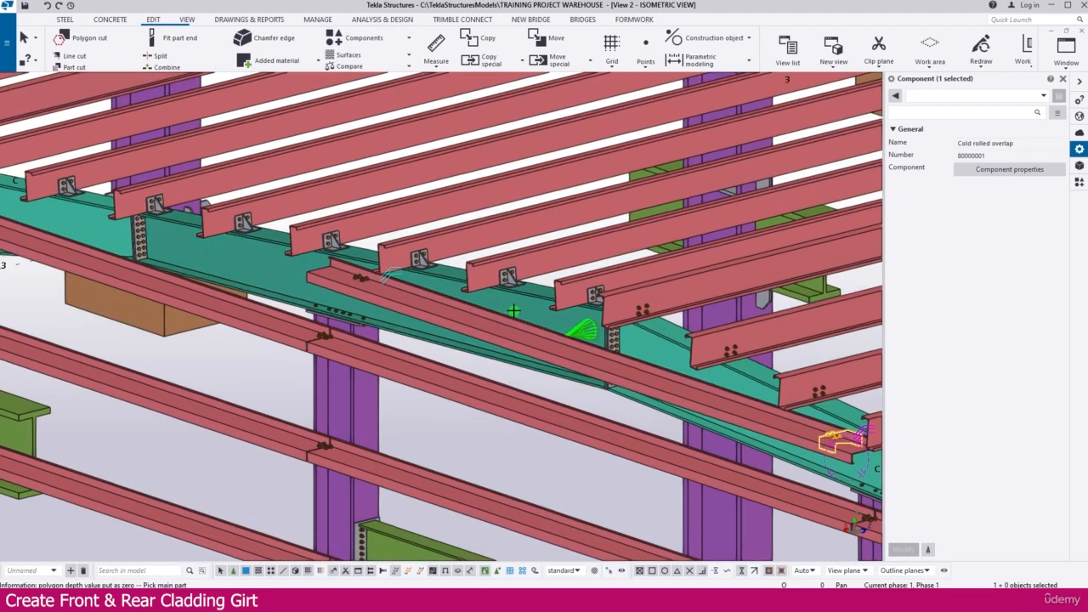
Create the current overlap connection between the rafter and both ends of the next bay's short top girt.
{"action": "middle_click_drag", "start_coordinate": [425, 323], "coordinate": [510, 340]}
{"action": "scroll", "coordinate": [609, 355], "scroll_direction": "up", "scroll_amount": 3}
{"action": "scroll", "coordinate": [610, 355], "scroll_direction": "up", "scroll_amount": 5}
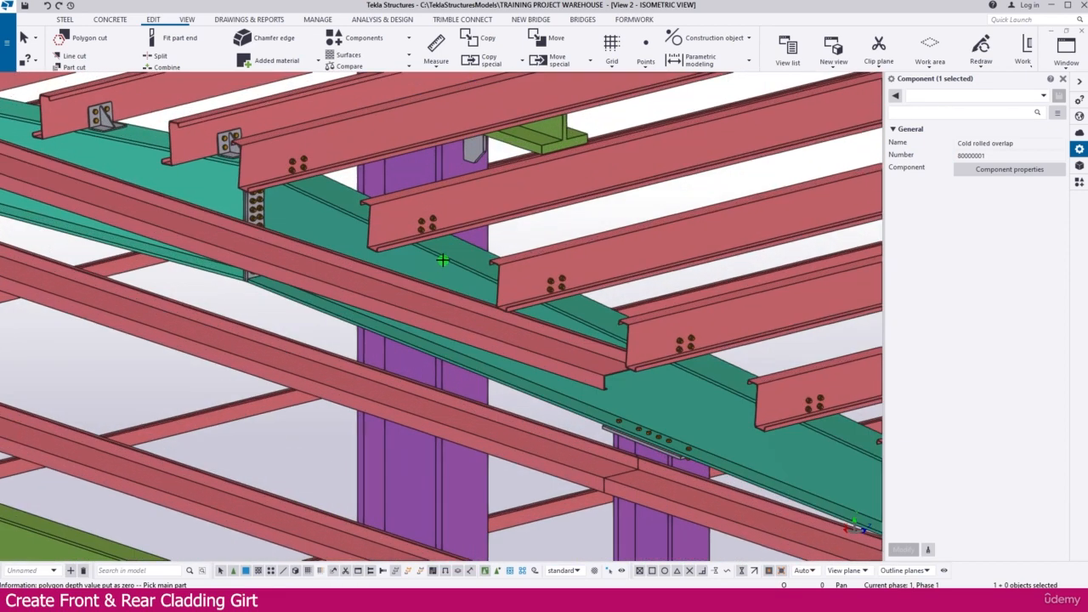
{"action": "left_click", "coordinate": [442, 311]}
{"action": "left_click", "coordinate": [464, 299]}
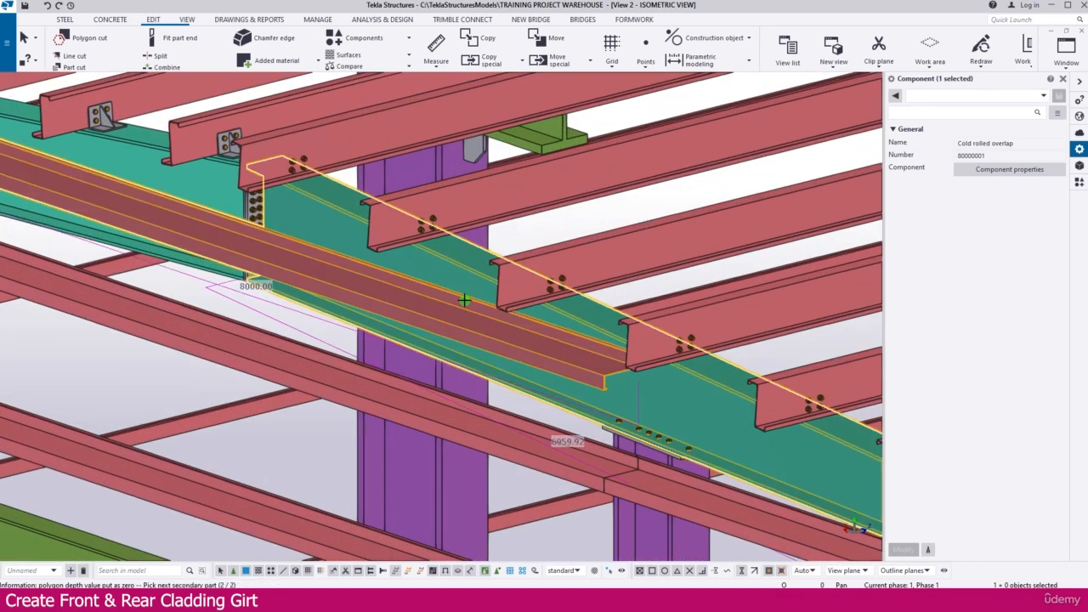
{"action": "middle_click", "coordinate": [572, 213]}
{"action": "scroll", "coordinate": [353, 245], "scroll_direction": "up", "scroll_amount": 2}
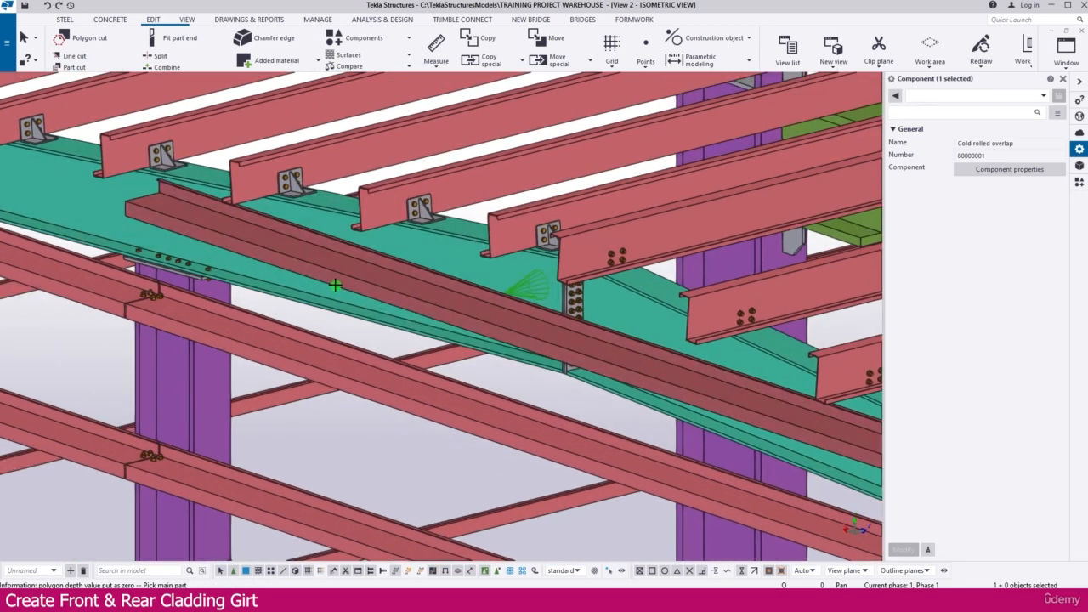
{"action": "left_click", "coordinate": [358, 235]}
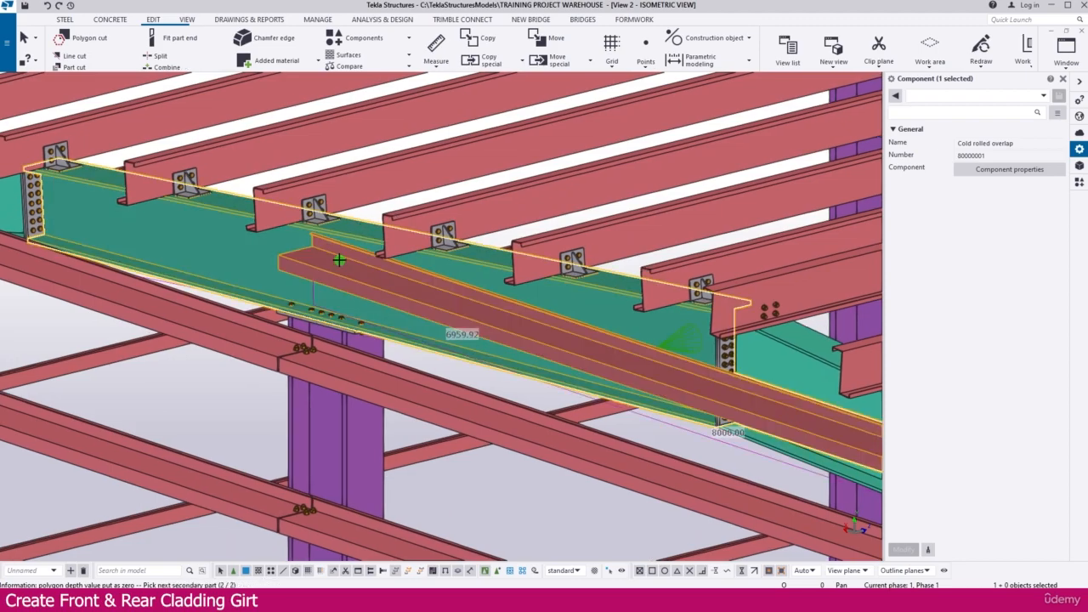
{"action": "left_click", "coordinate": [339, 261]}
{"action": "scroll", "coordinate": [284, 242], "scroll_direction": "down", "scroll_amount": 4}
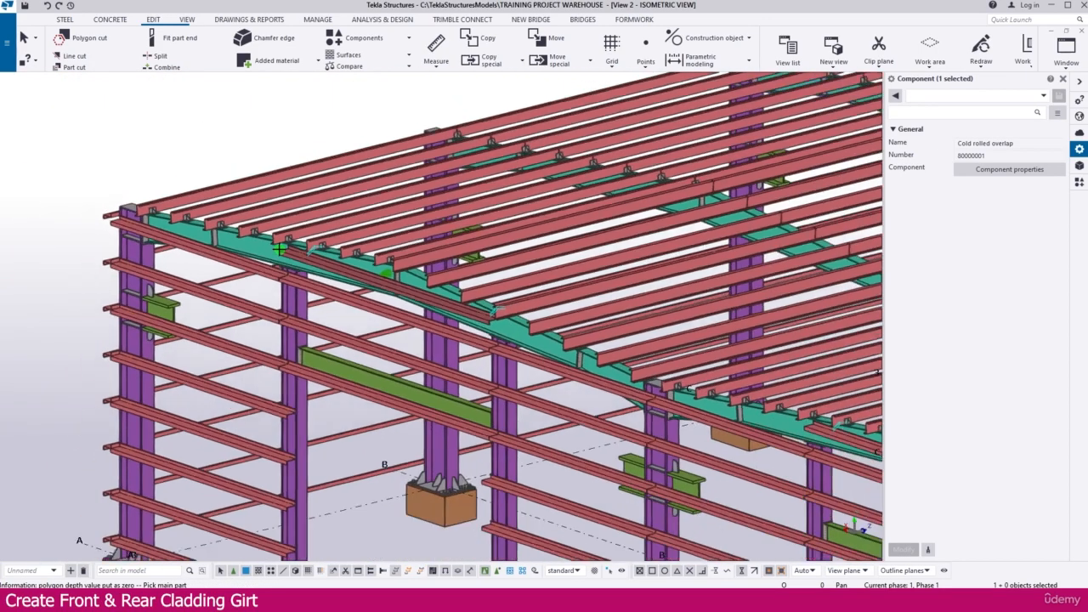
{"action": "scroll", "coordinate": [280, 248], "scroll_direction": "down", "scroll_amount": 3}
Make the settings of the girt-pair overlap connection below the door beam's left-hand end the current Cold rolled overlap settings.
{"action": "scroll", "coordinate": [381, 372], "scroll_direction": "up", "scroll_amount": 8}
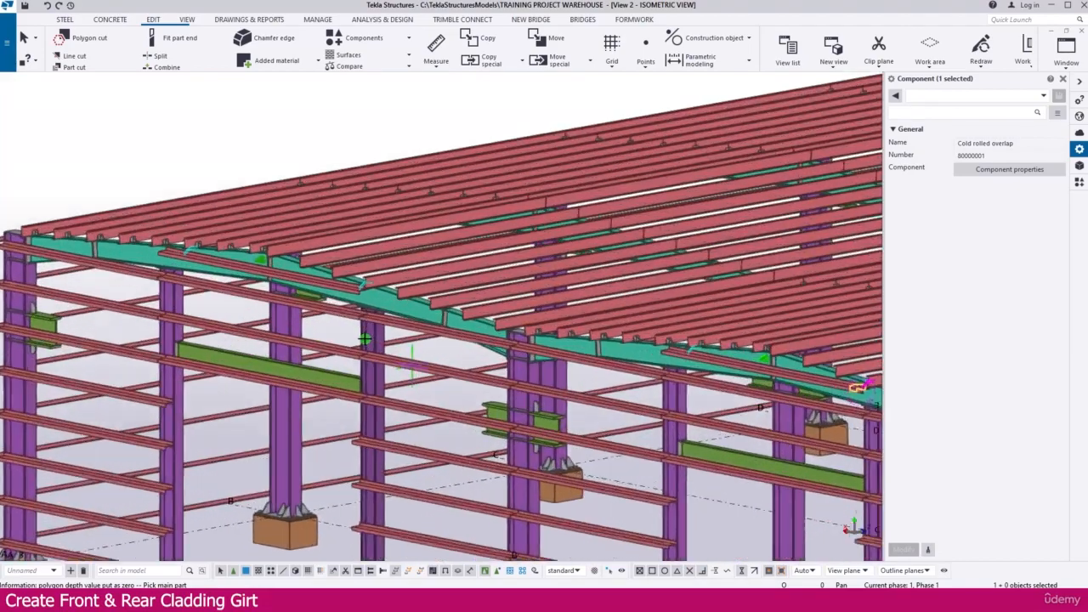
{"action": "scroll", "coordinate": [369, 358], "scroll_direction": "up", "scroll_amount": 2}
{"action": "scroll", "coordinate": [382, 335], "scroll_direction": "down", "scroll_amount": 6}
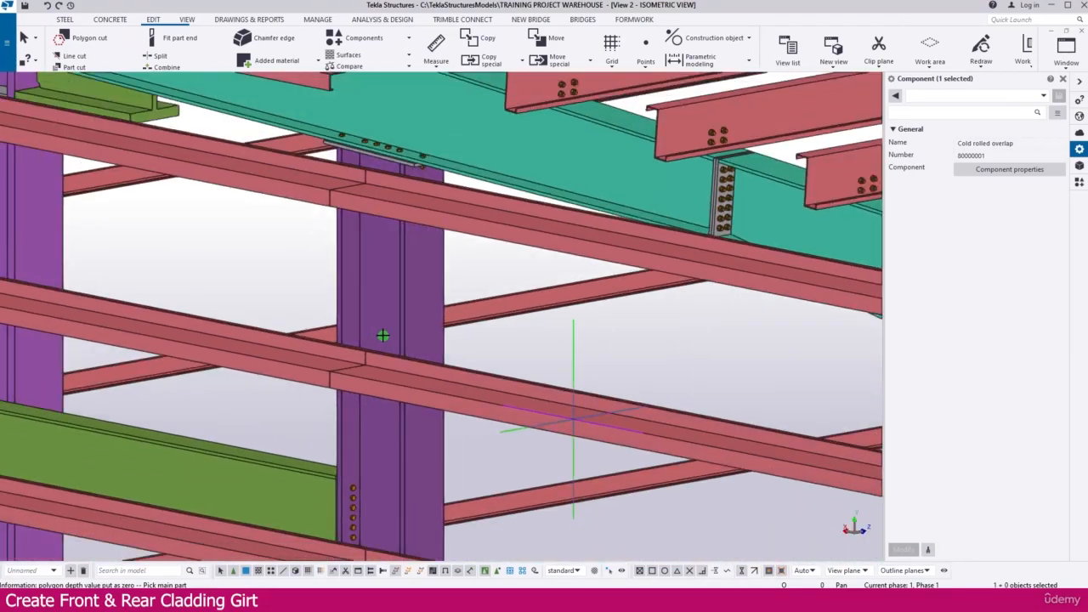
{"action": "scroll", "coordinate": [380, 319], "scroll_direction": "down", "scroll_amount": 6}
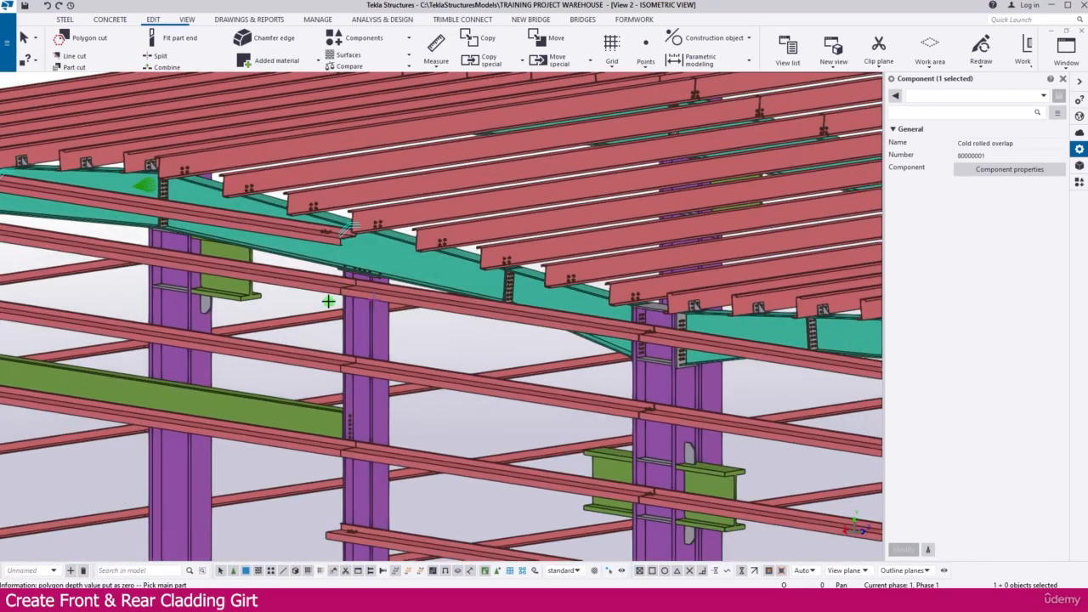
{"action": "scroll", "coordinate": [394, 288], "scroll_direction": "up", "scroll_amount": 5}
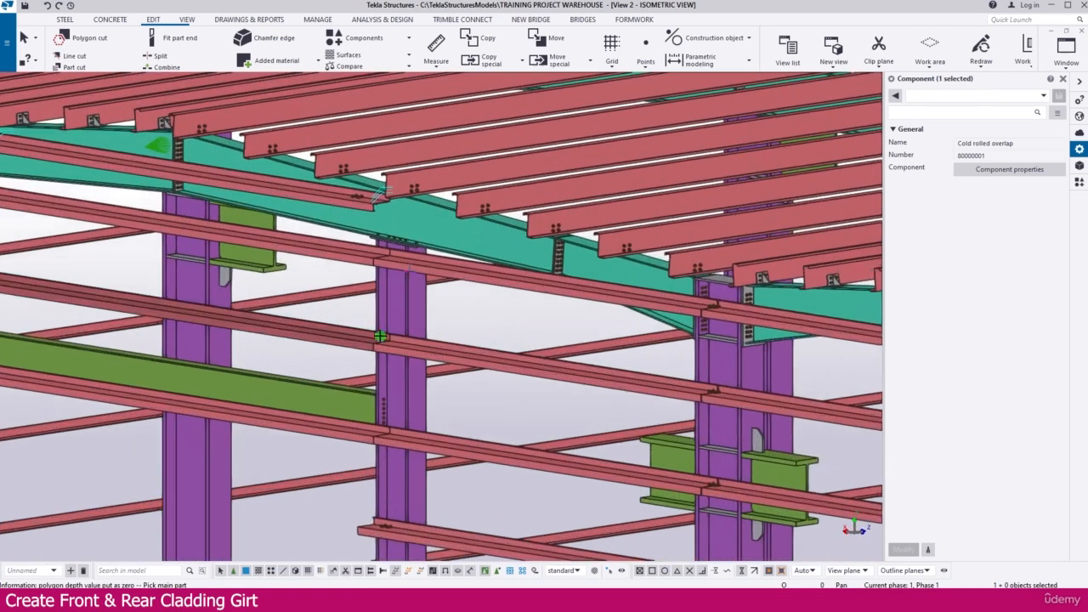
{"action": "scroll", "coordinate": [194, 340], "scroll_direction": "up", "scroll_amount": 5}
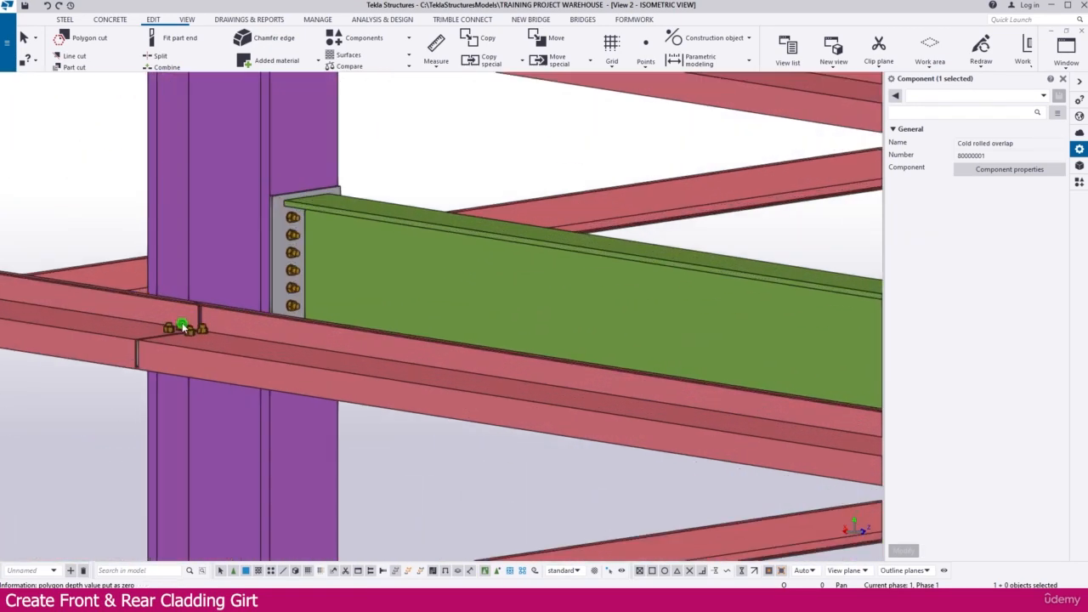
{"action": "double_click", "coordinate": [202, 335]}
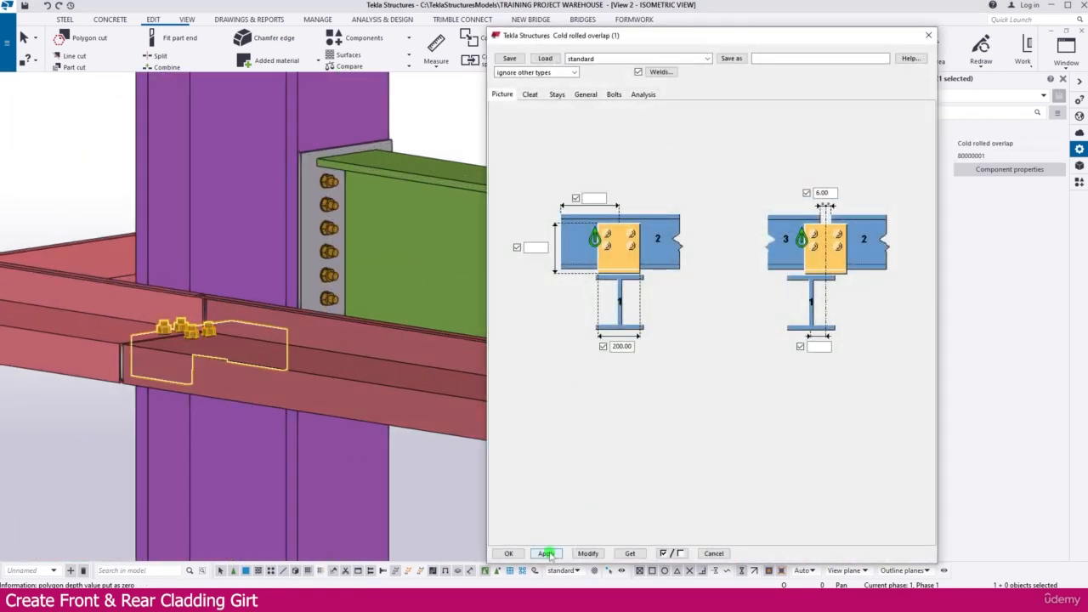
{"action": "left_click", "coordinate": [507, 554]}
Create the current overlap connection between the opening's right-hand column and the girt pair directly below the door beam.
{"action": "left_click", "coordinate": [377, 38]}
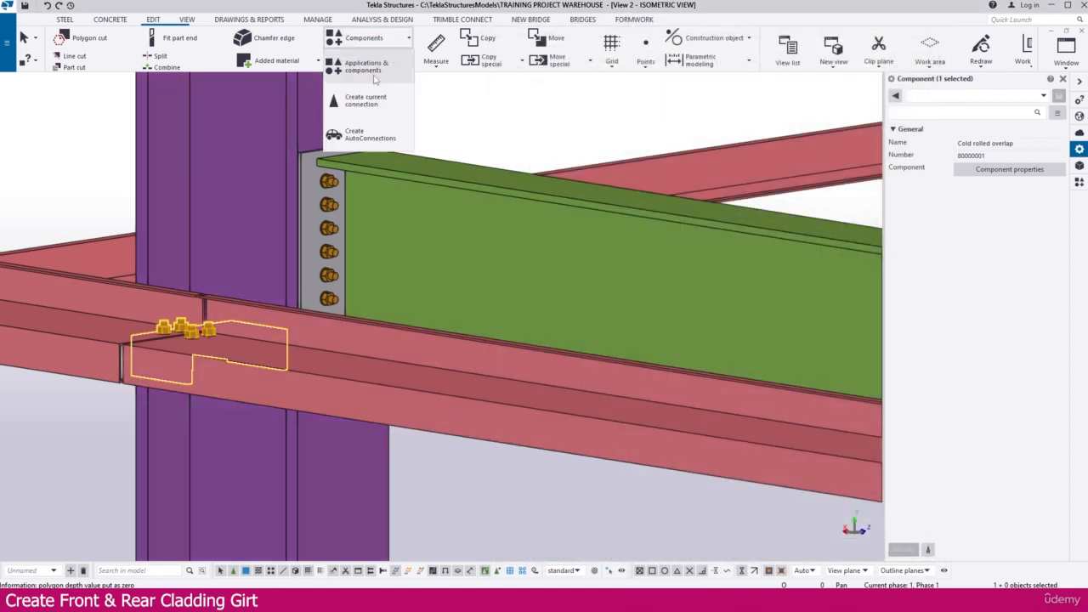
{"action": "left_click", "coordinate": [363, 100]}
{"action": "scroll", "coordinate": [255, 255], "scroll_direction": "down", "scroll_amount": 5}
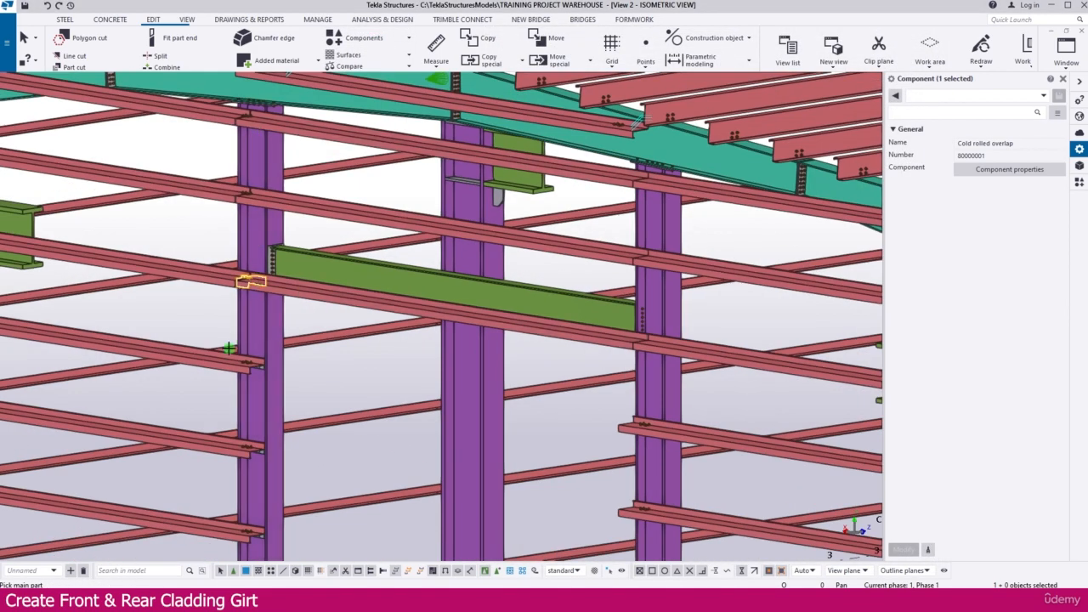
{"action": "middle_click_drag", "start_coordinate": [604, 396], "coordinate": [579, 392]}
{"action": "scroll", "coordinate": [599, 362], "scroll_direction": "up", "scroll_amount": 3}
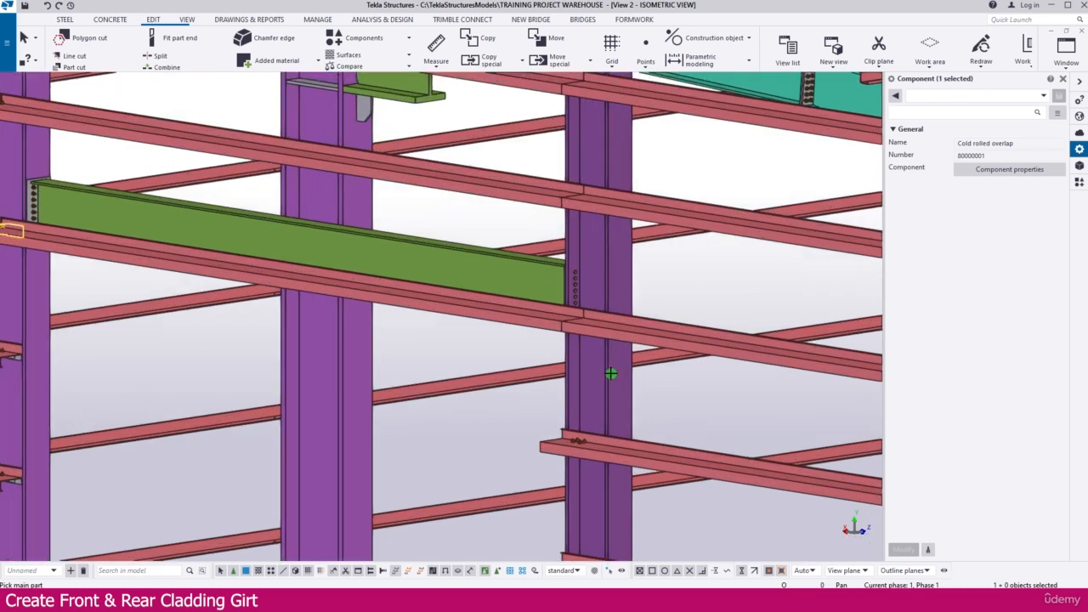
{"action": "left_click", "coordinate": [580, 365]}
{"action": "left_click", "coordinate": [522, 303]}
{"action": "left_click", "coordinate": [583, 306]}
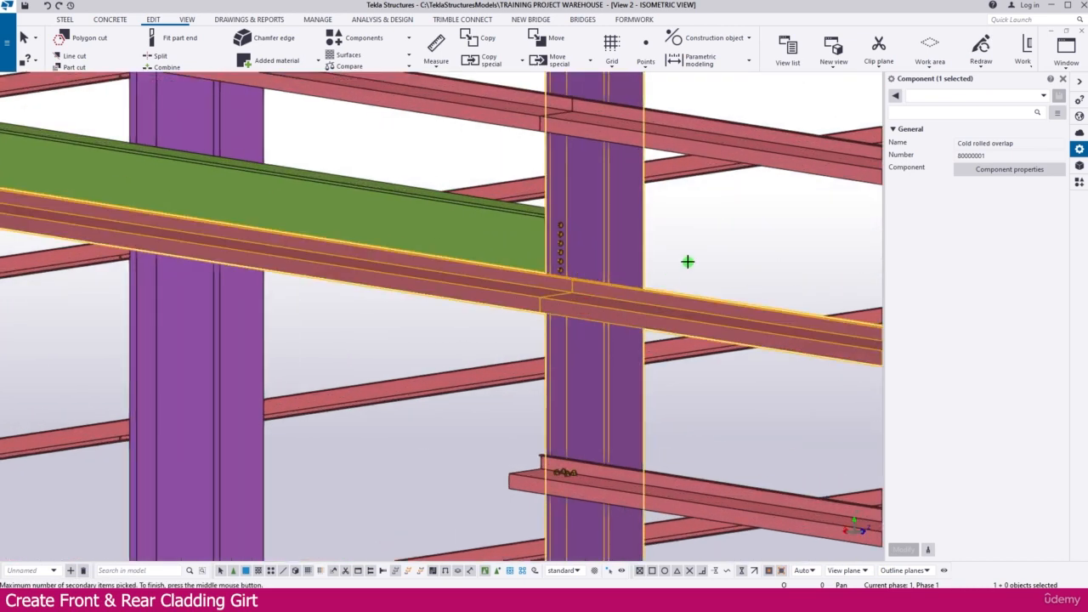
{"action": "middle_click", "coordinate": [687, 262]}
Add the same overlap connection for the two girt pairs above the door beam on that right-hand column.
{"action": "middle_click_drag", "start_coordinate": [678, 246], "coordinate": [603, 390]}
{"action": "left_click", "coordinate": [513, 340]}
{"action": "left_click", "coordinate": [450, 259]}
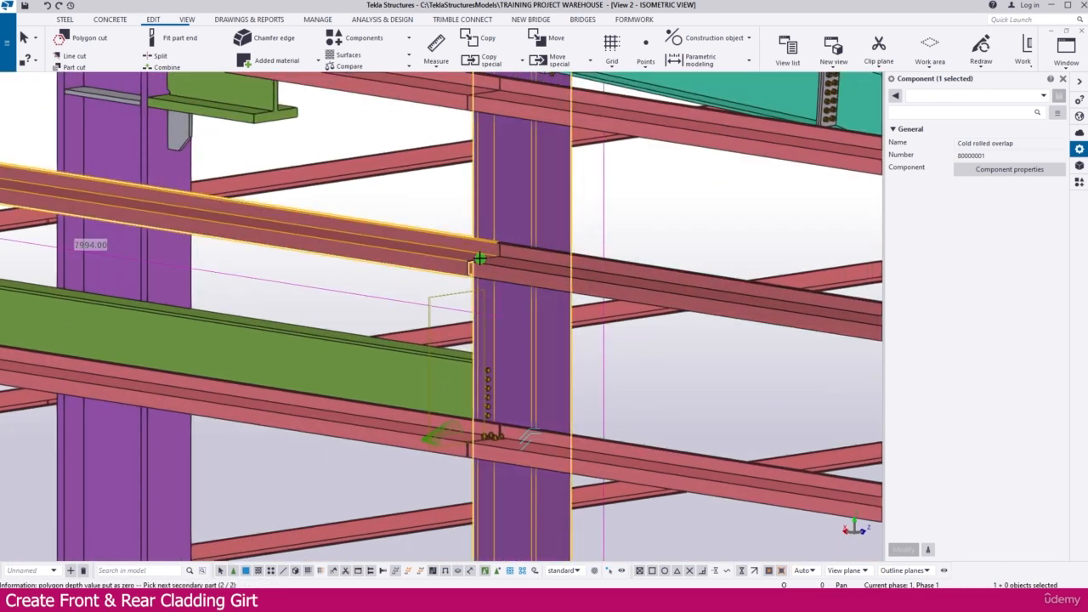
{"action": "middle_click", "coordinate": [643, 220]}
{"action": "middle_click_drag", "start_coordinate": [630, 231], "coordinate": [581, 403]}
{"action": "left_click", "coordinate": [464, 369]}
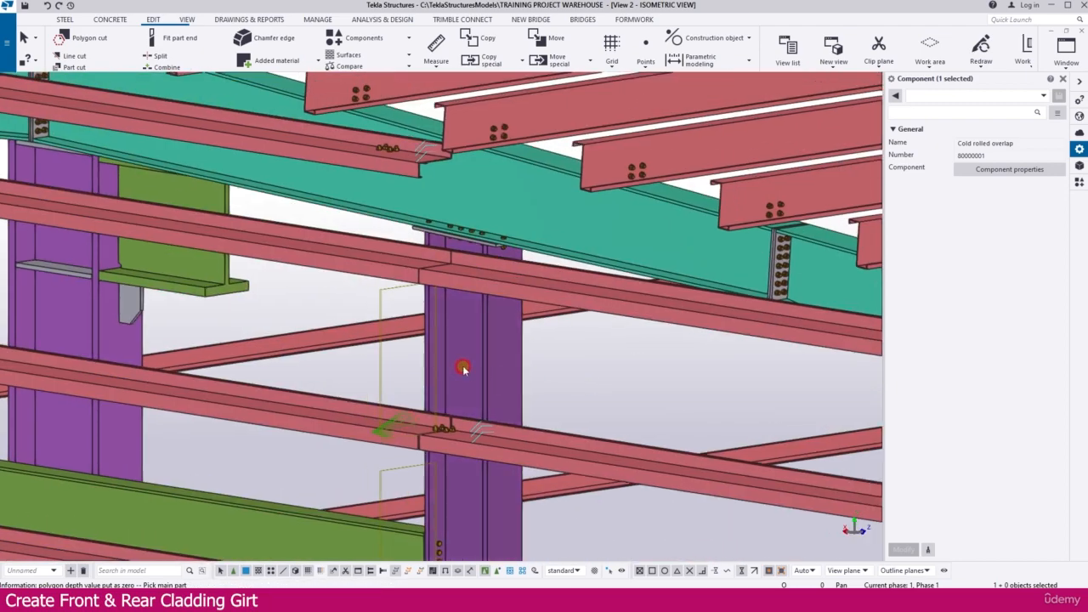
{"action": "left_click", "coordinate": [391, 255]}
{"action": "left_click", "coordinate": [559, 287]}
{"action": "middle_click", "coordinate": [559, 287]}
{"action": "scroll", "coordinate": [405, 265], "scroll_direction": "down", "scroll_amount": 5}
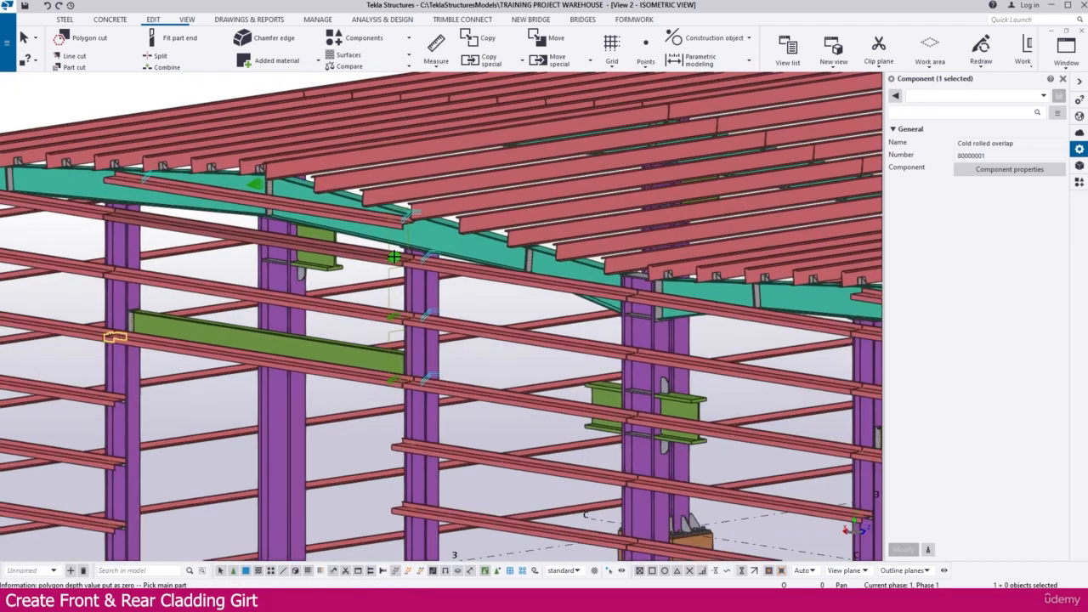
{"action": "scroll", "coordinate": [649, 396], "scroll_direction": "up", "scroll_amount": 5}
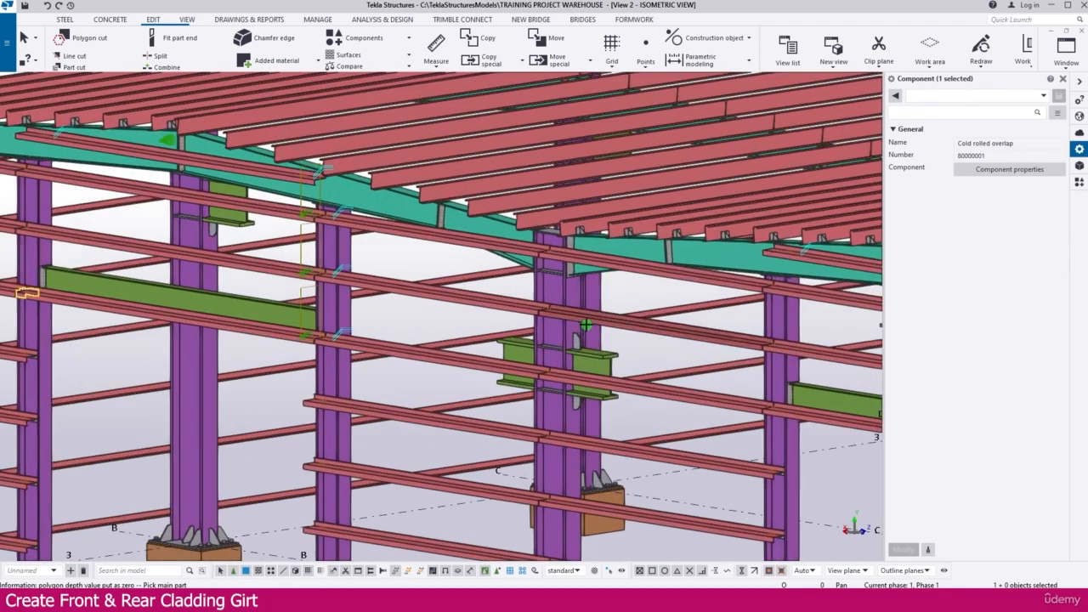
{"action": "middle_click_drag", "start_coordinate": [739, 424], "coordinate": [578, 238]}
{"action": "scroll", "coordinate": [587, 340], "scroll_direction": "up", "scroll_amount": 2}
{"action": "middle_click_drag", "start_coordinate": [590, 394], "coordinate": [595, 383]}
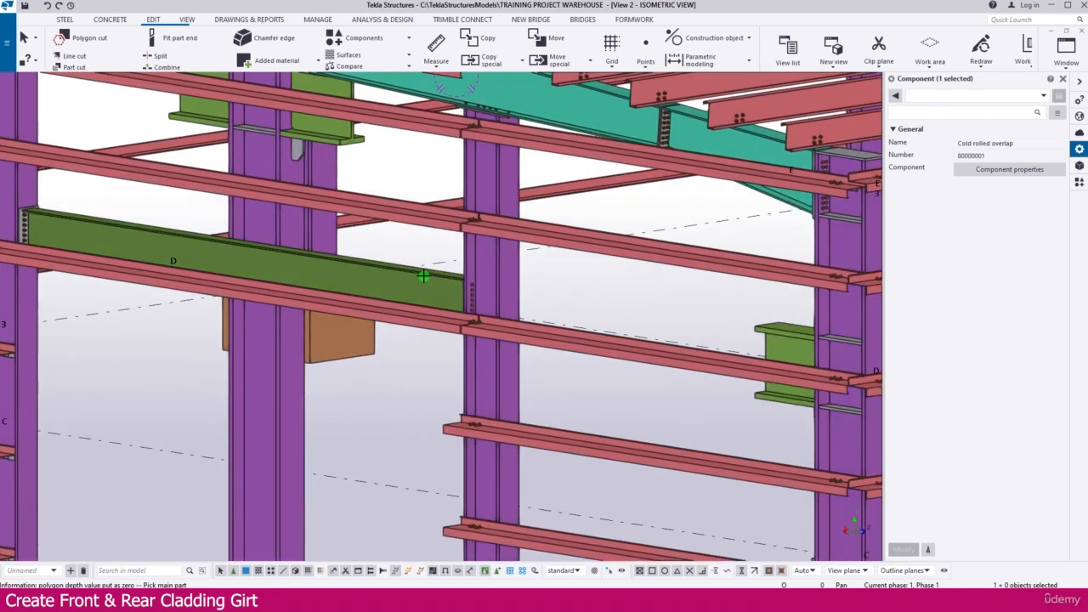
Examine the front wall's girts, door openings and overlap connections along the whole elevation from several angles.
{"action": "scroll", "coordinate": [596, 371], "scroll_direction": "down", "scroll_amount": 5}
{"action": "scroll", "coordinate": [600, 456], "scroll_direction": "up", "scroll_amount": 2}
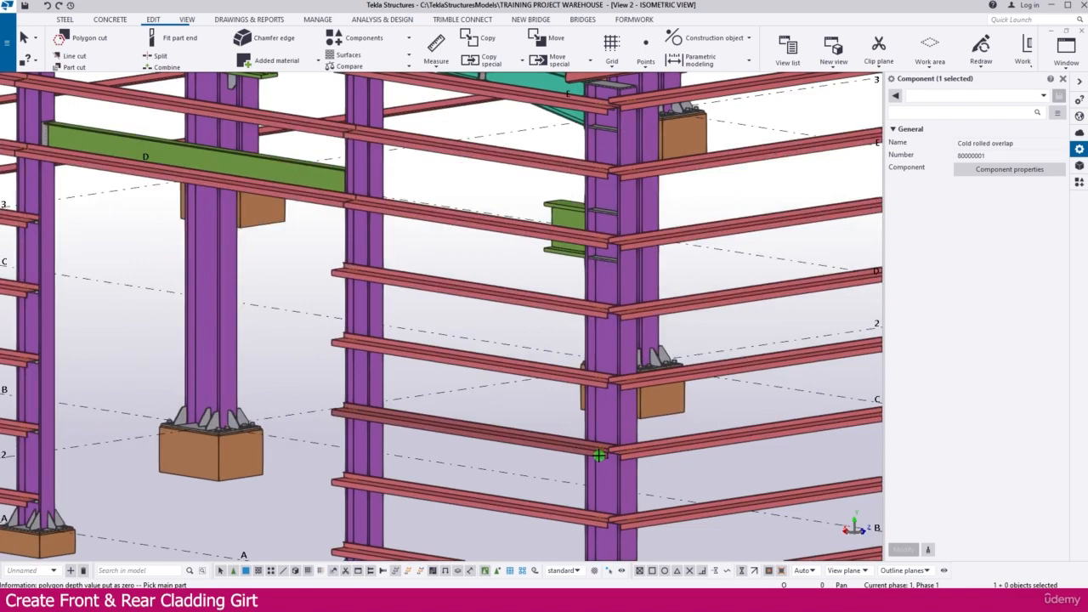
{"action": "scroll", "coordinate": [599, 456], "scroll_direction": "down", "scroll_amount": 5}
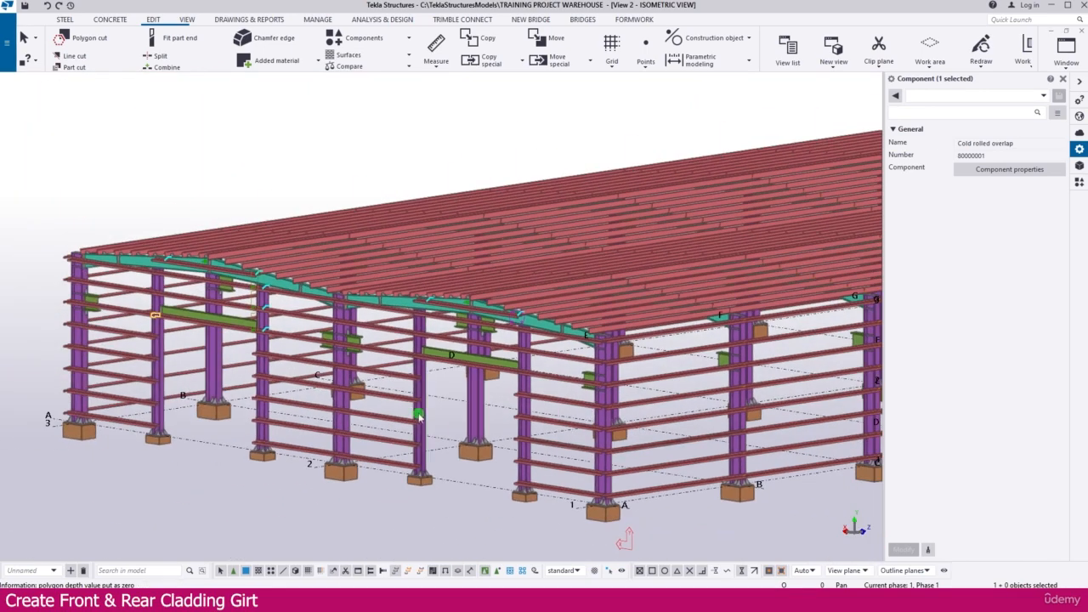
{"action": "left_click", "coordinate": [351, 446]}
{"action": "scroll", "coordinate": [284, 333], "scroll_direction": "up", "scroll_amount": 3}
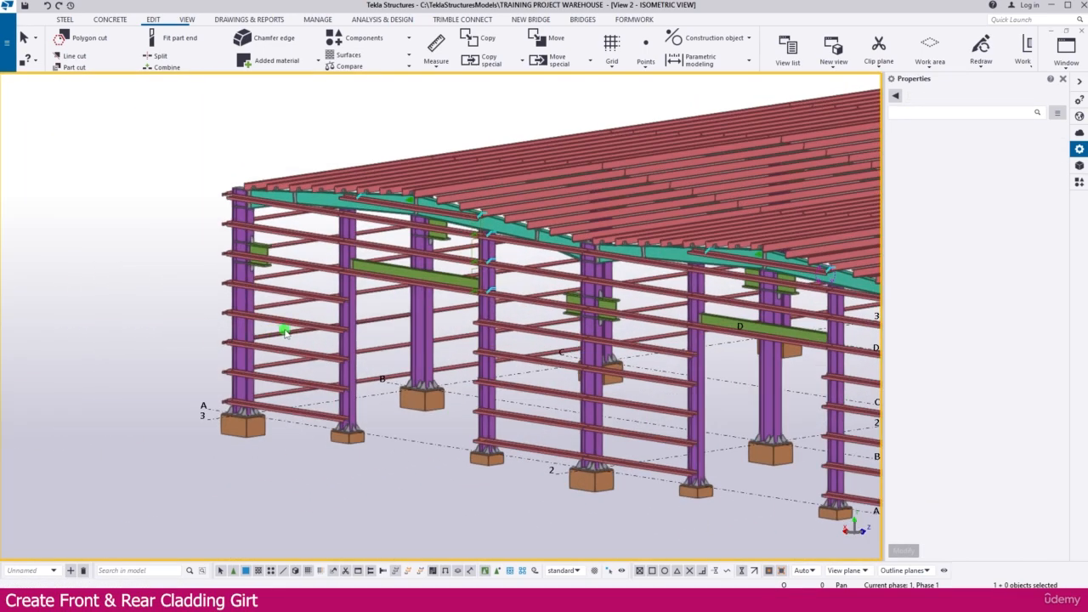
{"action": "scroll", "coordinate": [284, 333], "scroll_direction": "down", "scroll_amount": 2}
{"action": "middle_click_drag", "start_coordinate": [303, 335], "coordinate": [323, 369], "text": "ctrl"}
{"action": "scroll", "coordinate": [271, 246], "scroll_direction": "up", "scroll_amount": 2}
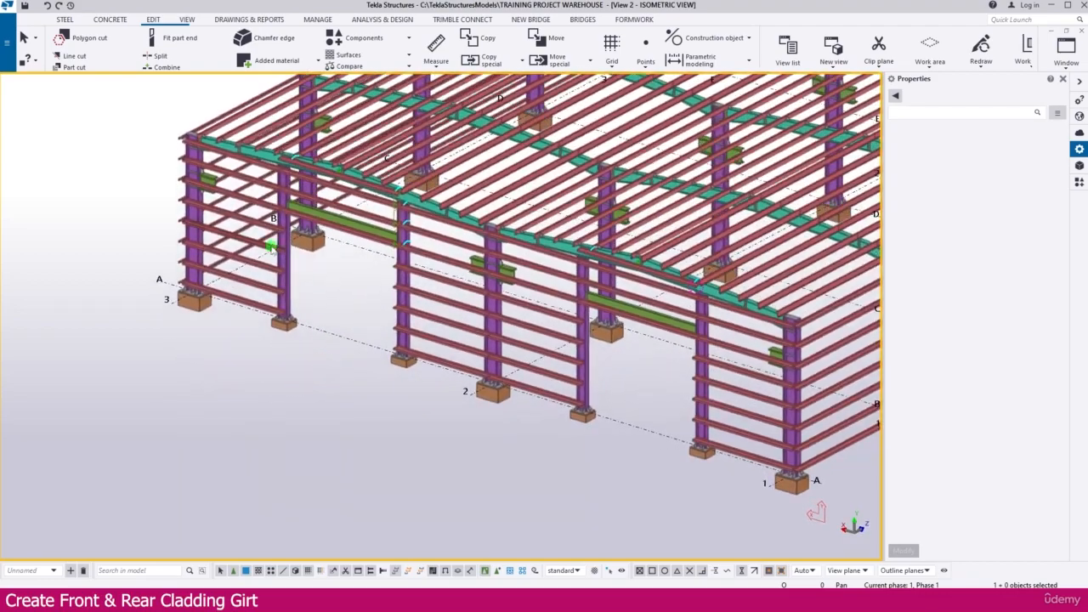
{"action": "scroll", "coordinate": [270, 247], "scroll_direction": "down", "scroll_amount": 2}
{"action": "scroll", "coordinate": [268, 217], "scroll_direction": "down", "scroll_amount": 3}
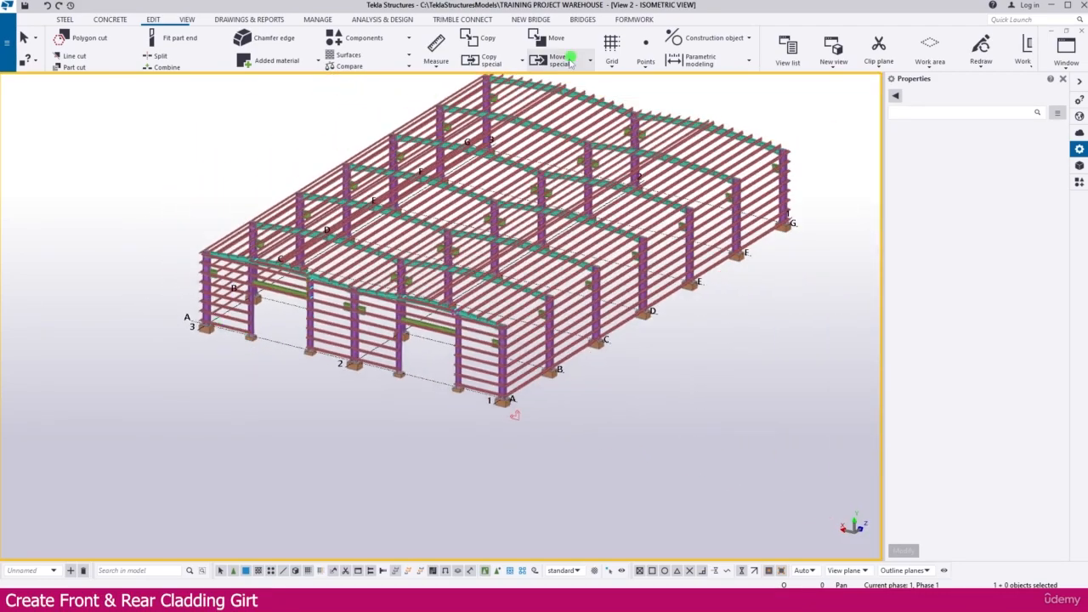
{"action": "scroll", "coordinate": [226, 315], "scroll_direction": "up", "scroll_amount": 2}
{"action": "scroll", "coordinate": [247, 295], "scroll_direction": "up", "scroll_amount": 1}
{"action": "middle_click_drag", "start_coordinate": [247, 294], "coordinate": [319, 234], "text": "ctrl"}
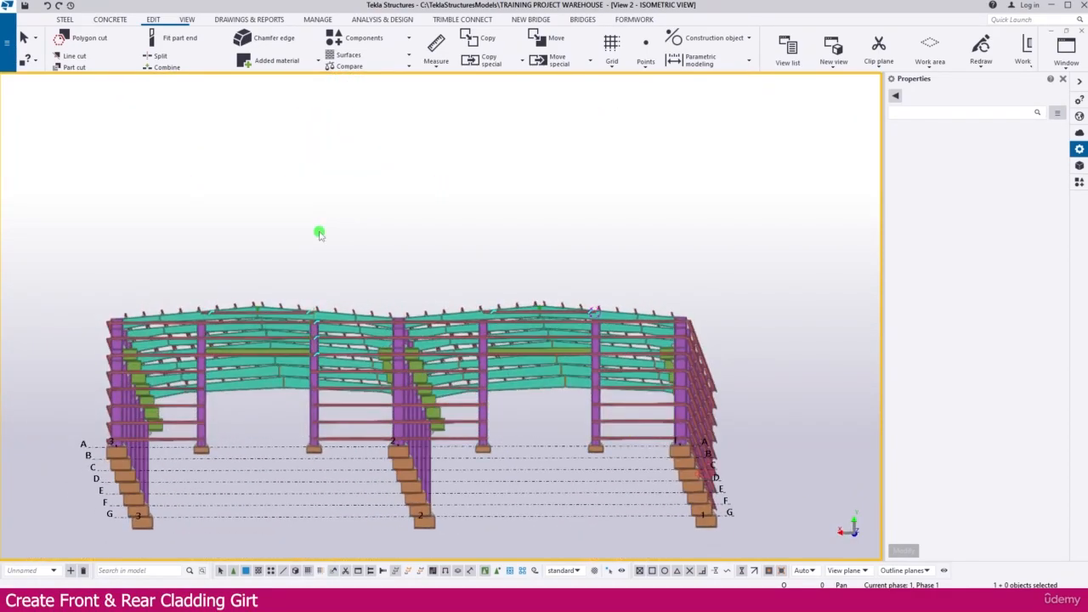
Switch to the Grid A elevation view and refresh its display.
{"action": "key", "text": "ctrl+Tab"}
{"action": "key", "text": "ctrl+Tab"}
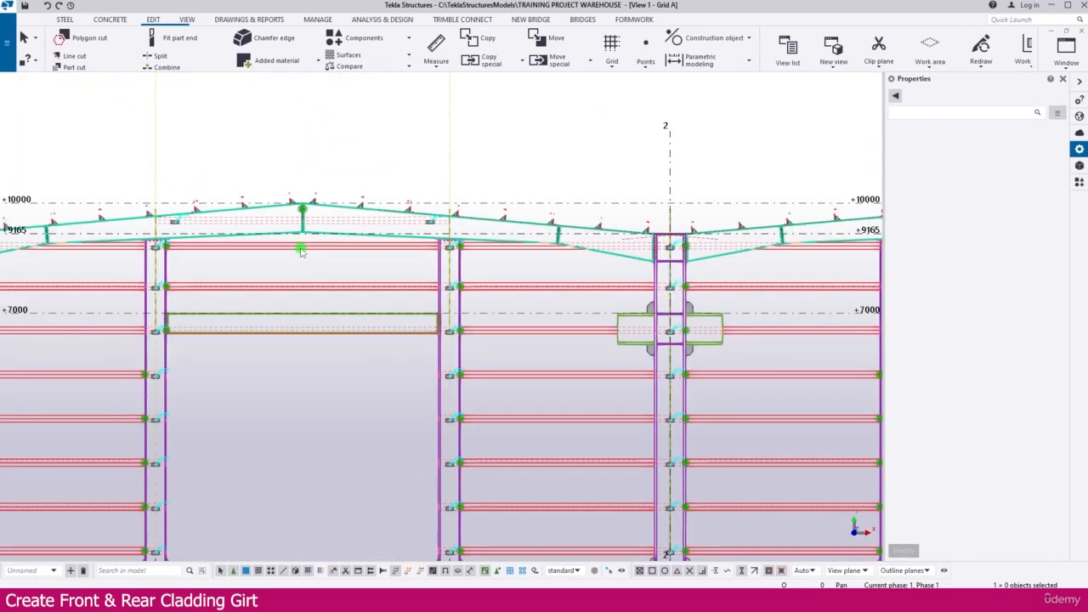
{"action": "scroll", "coordinate": [365, 235], "scroll_direction": "down", "scroll_amount": 3}
{"action": "scroll", "coordinate": [298, 253], "scroll_direction": "up", "scroll_amount": 2}
{"action": "middle_click_drag", "start_coordinate": [331, 311], "coordinate": [291, 280]}
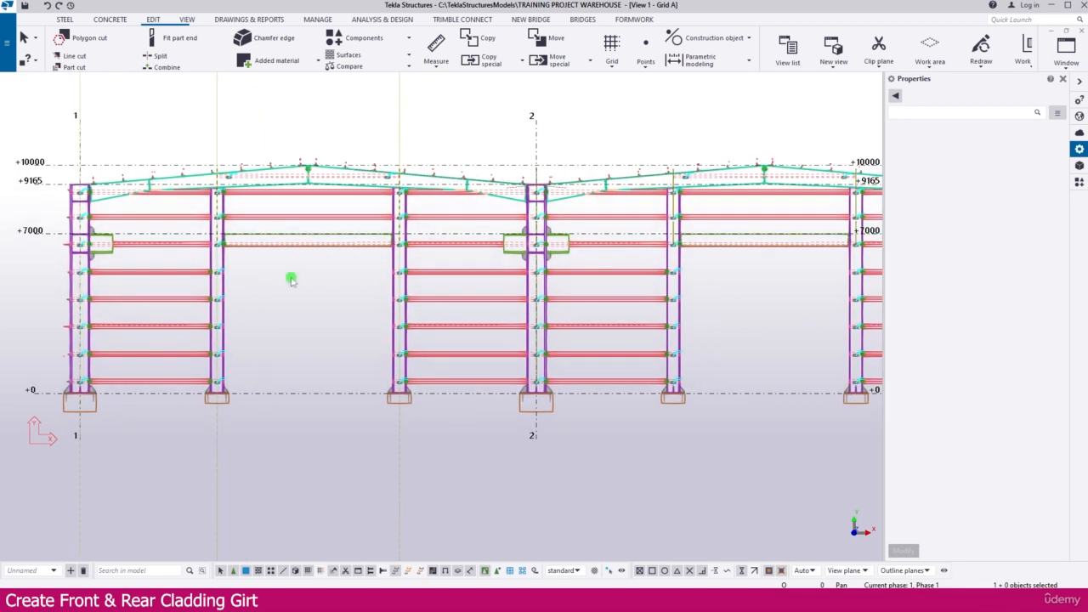
{"action": "right_click", "coordinate": [304, 281]}
{"action": "left_click", "coordinate": [344, 346]}
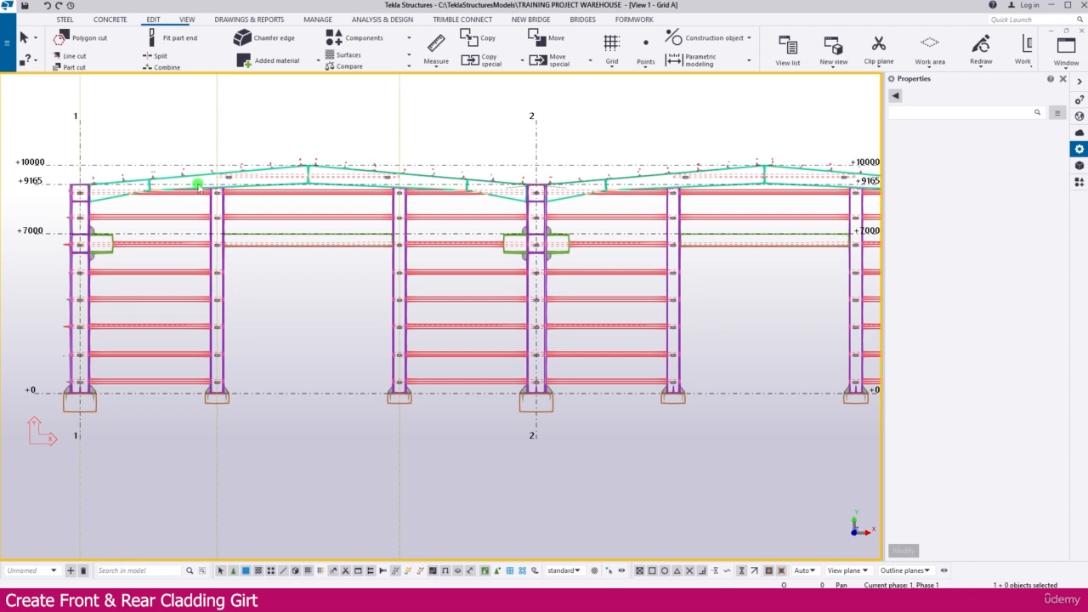
Select the columns, base connections, door beams and girts of both door openings in the Grid A elevation.
{"action": "left_click_drag", "start_coordinate": [198, 184], "coordinate": [430, 440]}
{"action": "middle_click_drag", "start_coordinate": [554, 372], "coordinate": [437, 341]}
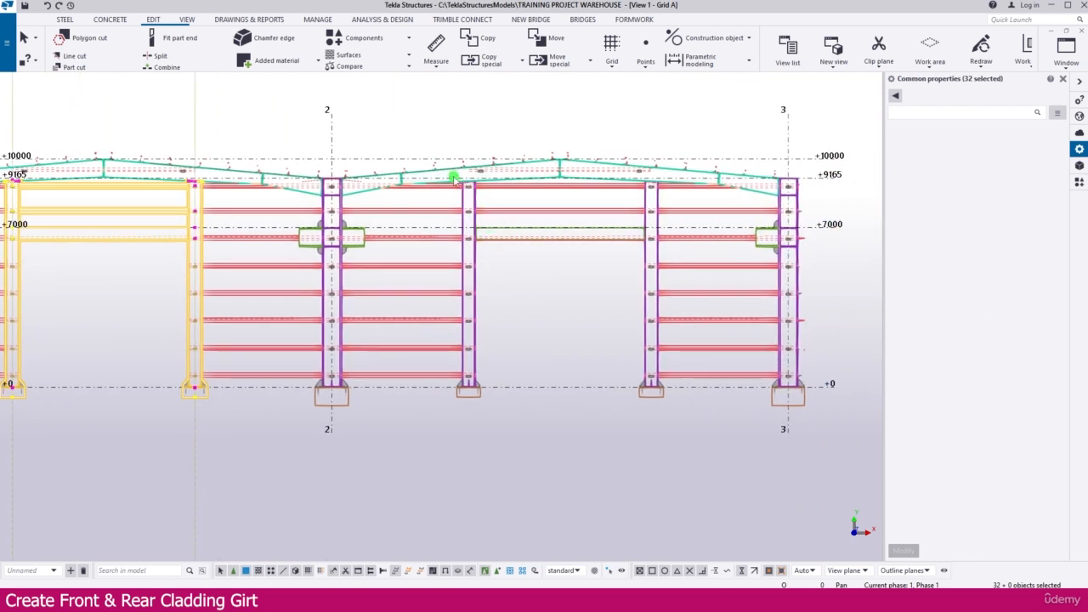
{"action": "left_click_drag", "start_coordinate": [454, 176], "coordinate": [687, 429], "text": "shift"}
{"action": "middle_click_drag", "start_coordinate": [682, 348], "coordinate": [550, 405]}
{"action": "scroll", "coordinate": [546, 410], "scroll_direction": "up", "scroll_amount": 2}
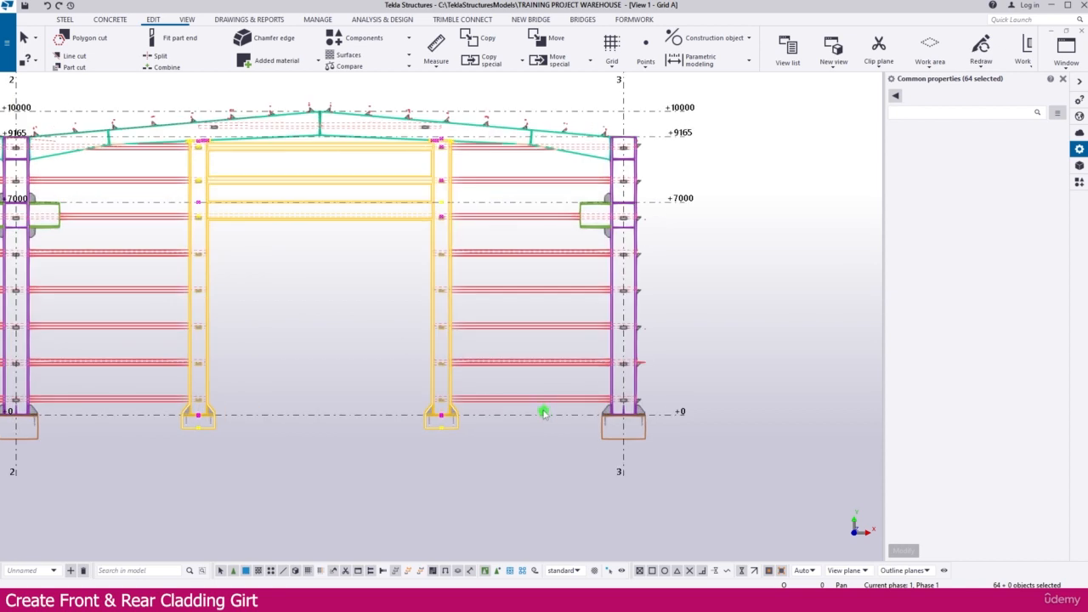
Add the girts on both sides of the door opening between grids 2 and 3, plus the rafter-level girt above it, to the selection.
{"action": "left_click_drag", "start_coordinate": [522, 349], "coordinate": [491, 153]}
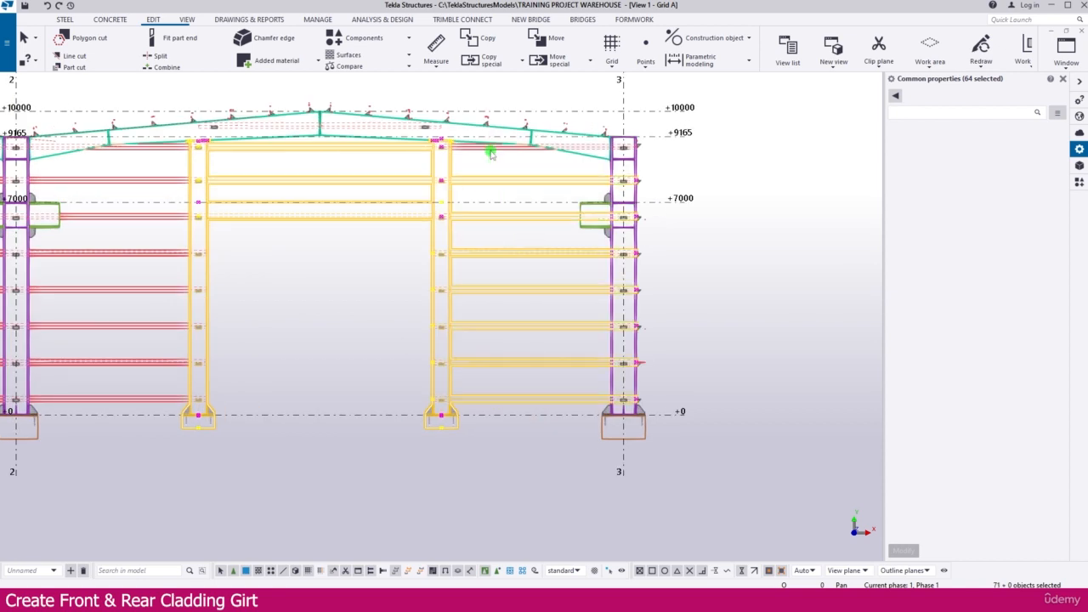
{"action": "left_click", "coordinate": [489, 146], "text": "shift"}
{"action": "left_click", "coordinate": [374, 129], "text": "shift"}
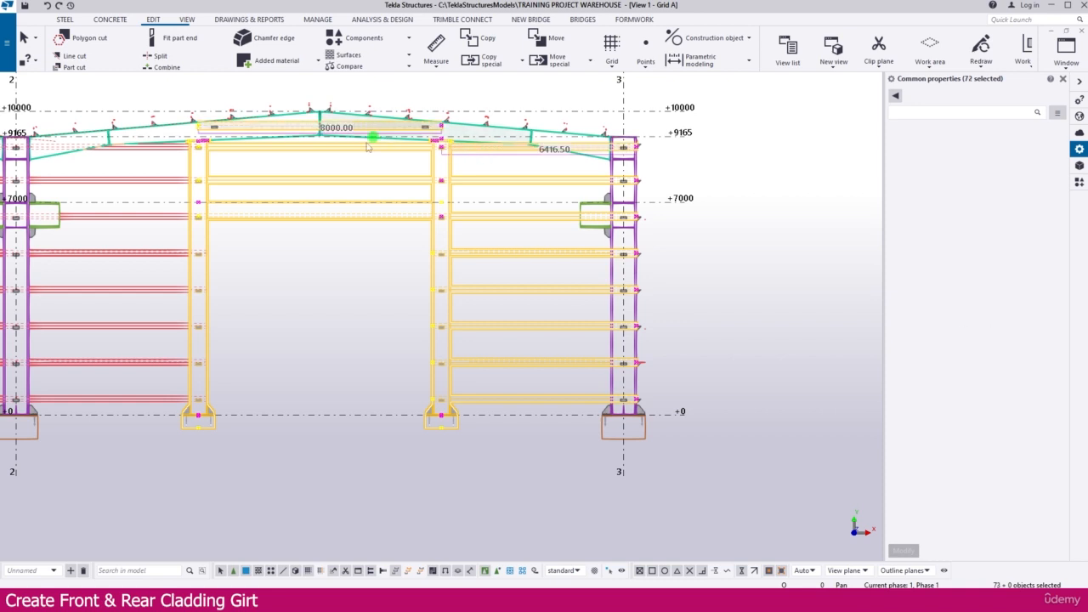
{"action": "middle_click_drag", "start_coordinate": [289, 264], "coordinate": [540, 308]}
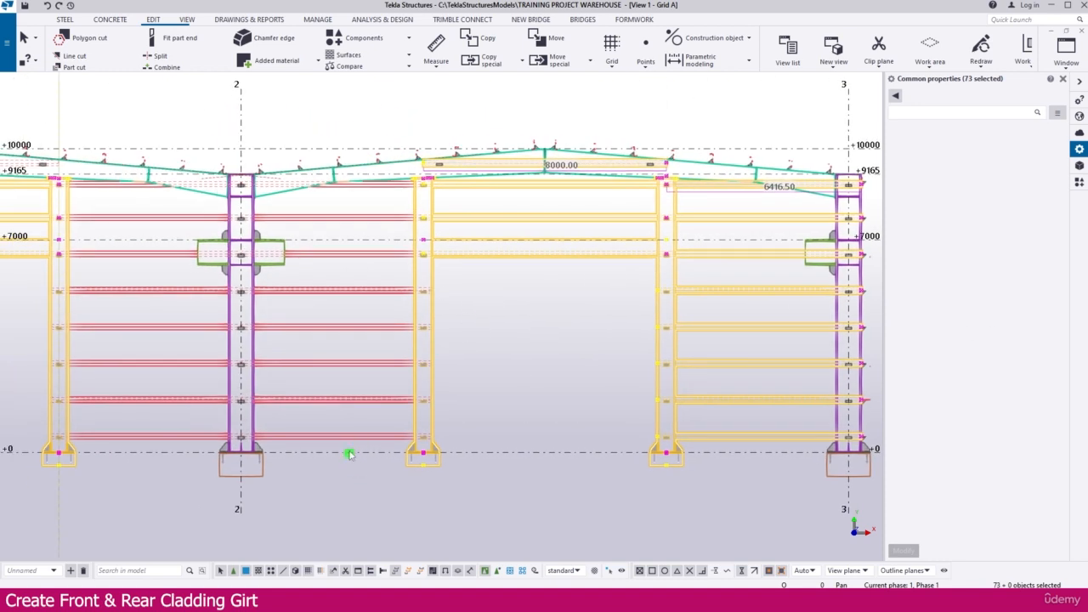
{"action": "left_click_drag", "start_coordinate": [350, 448], "coordinate": [343, 212], "text": "shift"}
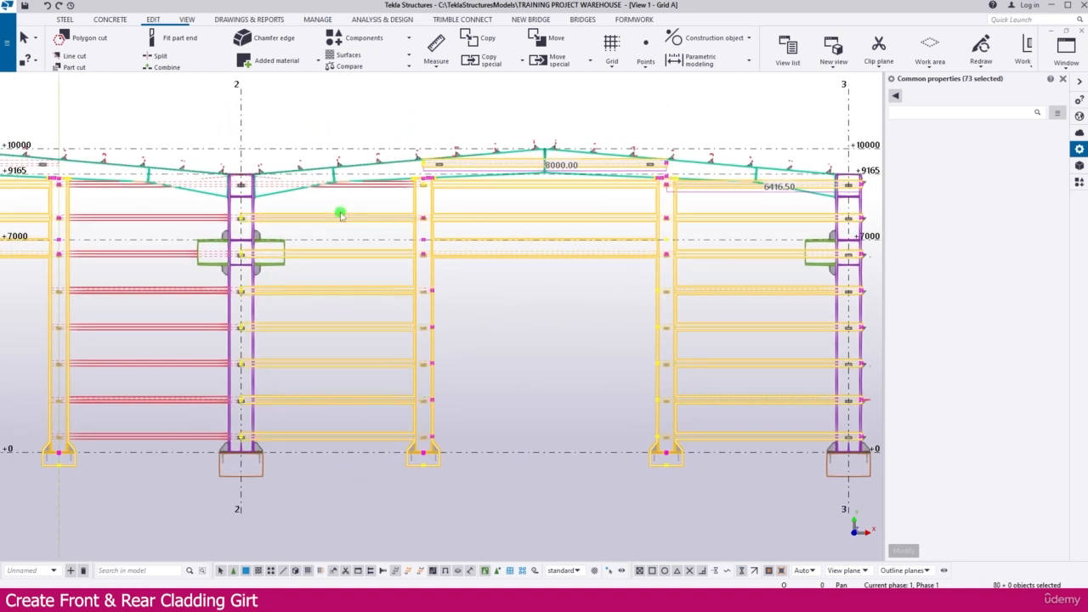
{"action": "left_click", "coordinate": [384, 184], "text": "shift"}
{"action": "middle_click_drag", "start_coordinate": [213, 315], "coordinate": [450, 332]}
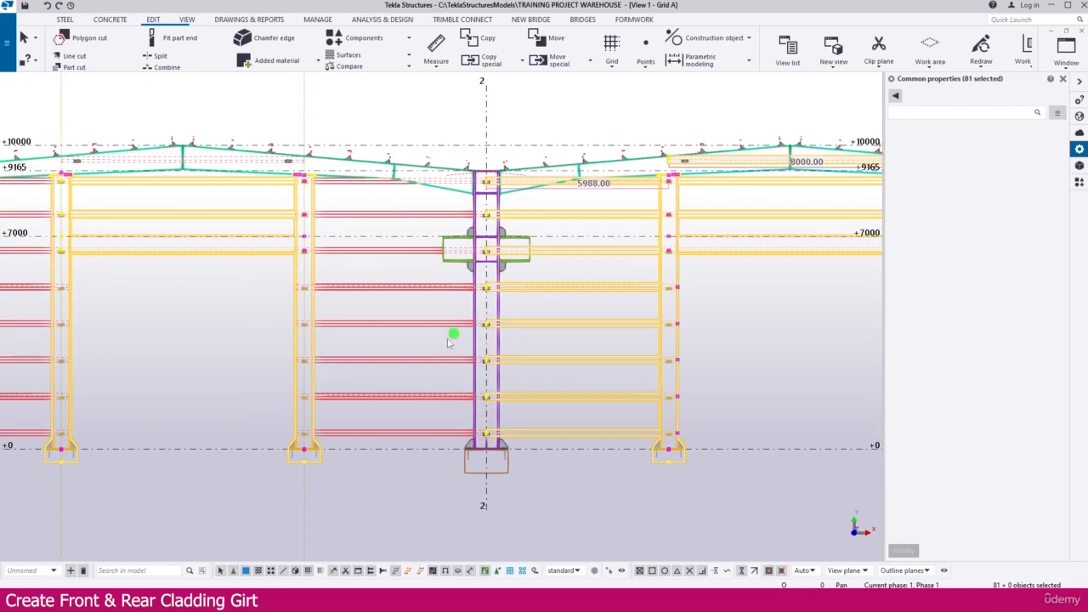
Extend the selection with the side girts and rafter-level girt of the door opening between grids 1 and 2.
{"action": "left_click_drag", "start_coordinate": [364, 440], "coordinate": [335, 187], "text": "shift"}
{"action": "left_click", "coordinate": [334, 184], "text": "shift"}
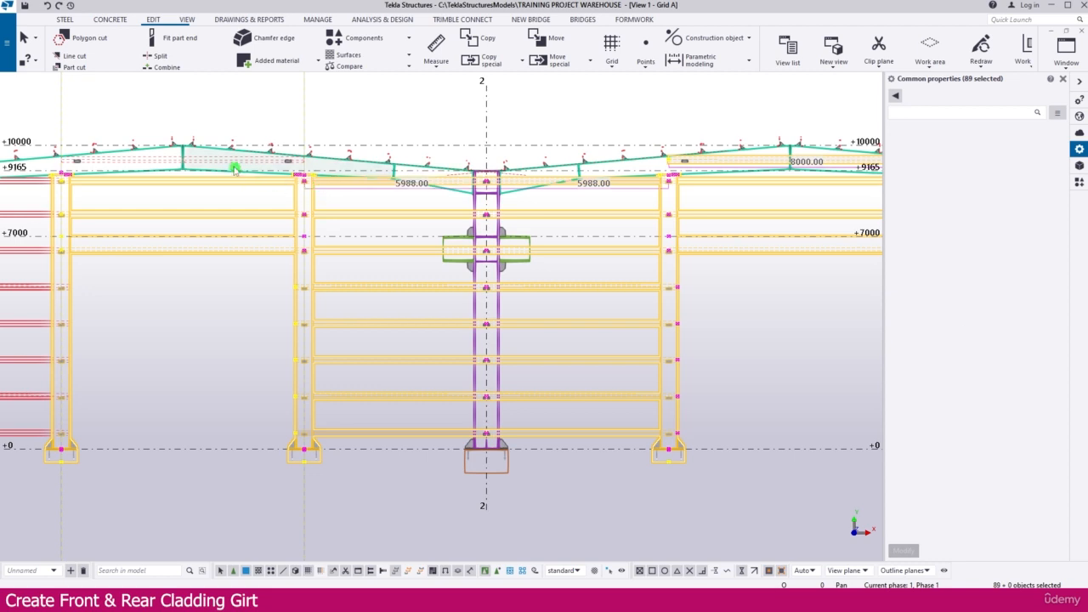
{"action": "left_click", "coordinate": [230, 164], "text": "shift"}
{"action": "middle_click_drag", "start_coordinate": [187, 260], "coordinate": [473, 282]}
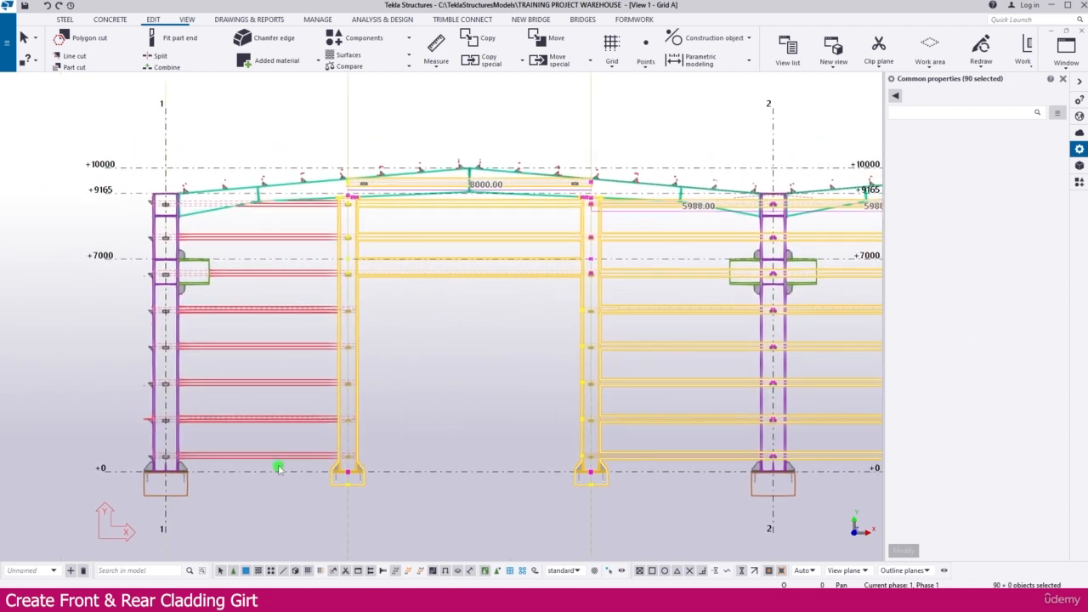
{"action": "left_click_drag", "start_coordinate": [255, 375], "coordinate": [272, 238], "text": "shift"}
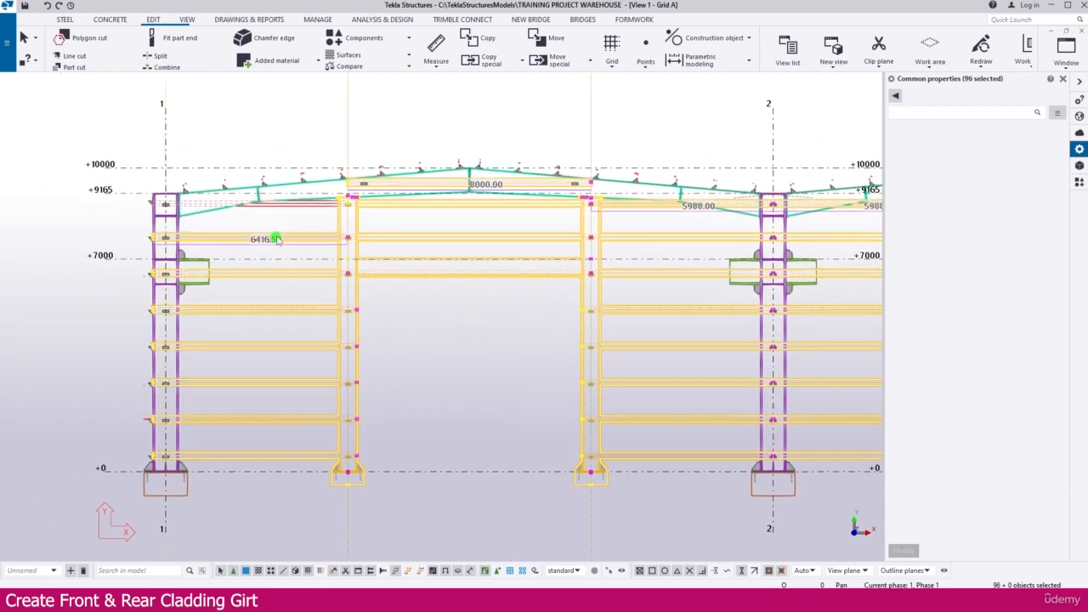
{"action": "left_click", "coordinate": [300, 213], "text": "shift"}
{"action": "scroll", "coordinate": [286, 228], "scroll_direction": "down", "scroll_amount": 2}
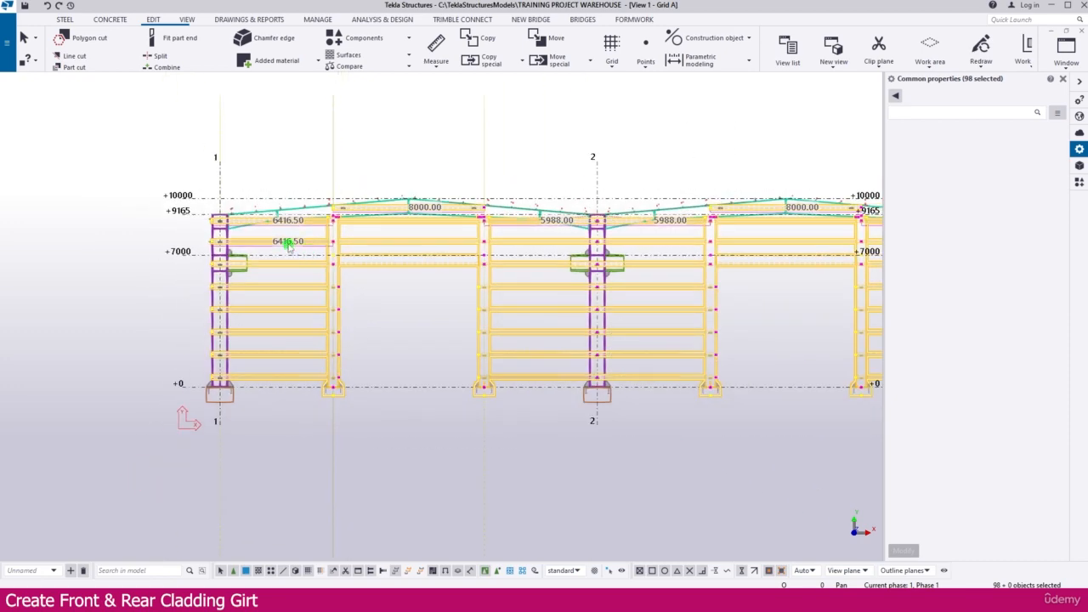
{"action": "middle_click_drag", "start_coordinate": [711, 277], "coordinate": [469, 271]}
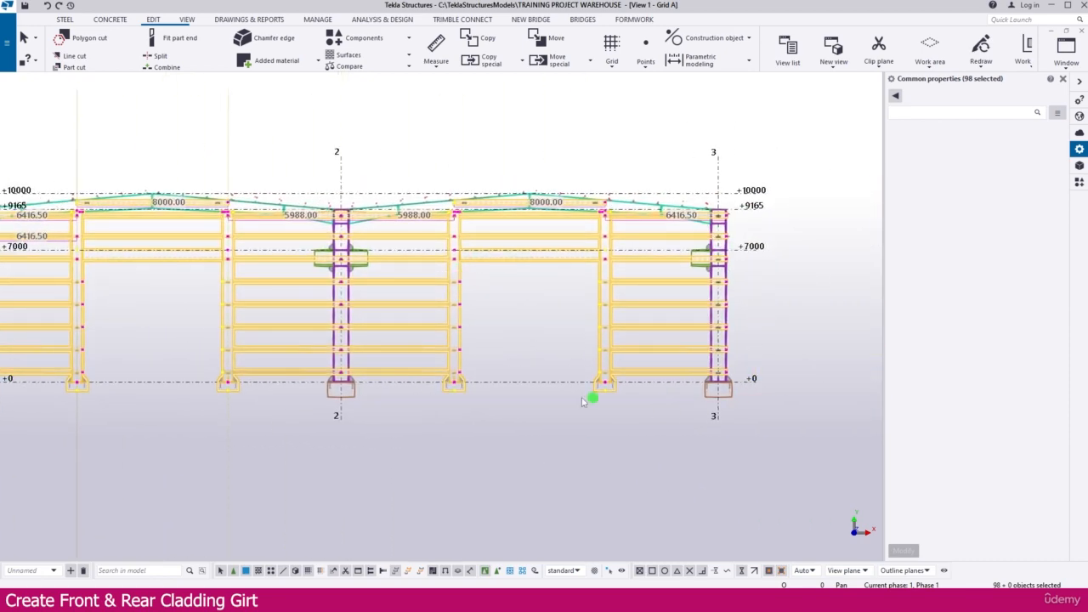
{"action": "scroll", "coordinate": [575, 395], "scroll_direction": "down", "scroll_amount": 5}
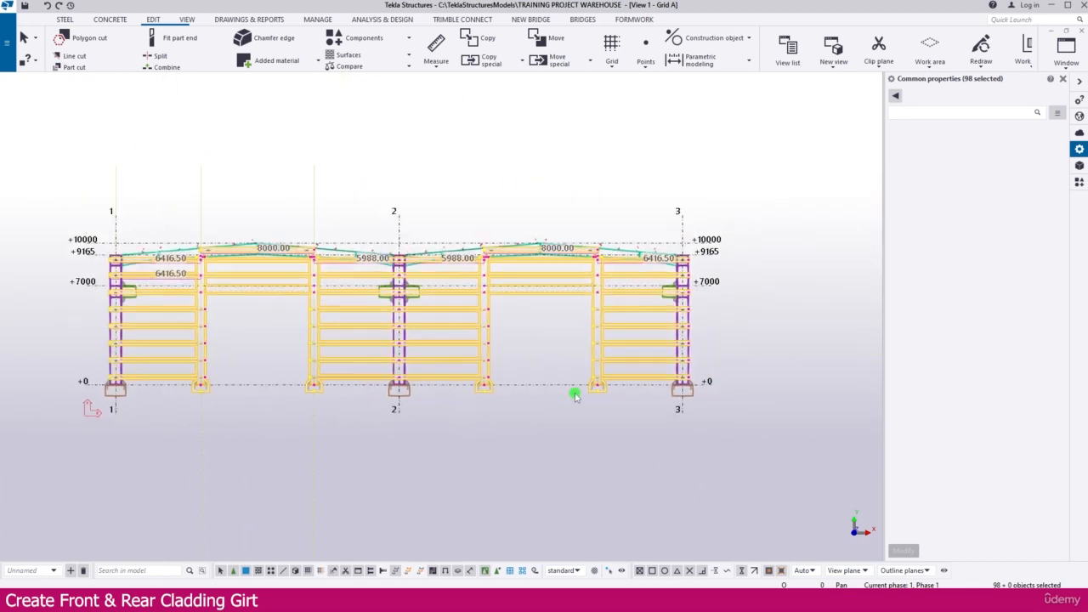
Switch to the Plan +0 view and set the work plane to that view's plane.
{"action": "key", "text": "ctrl+Tab"}
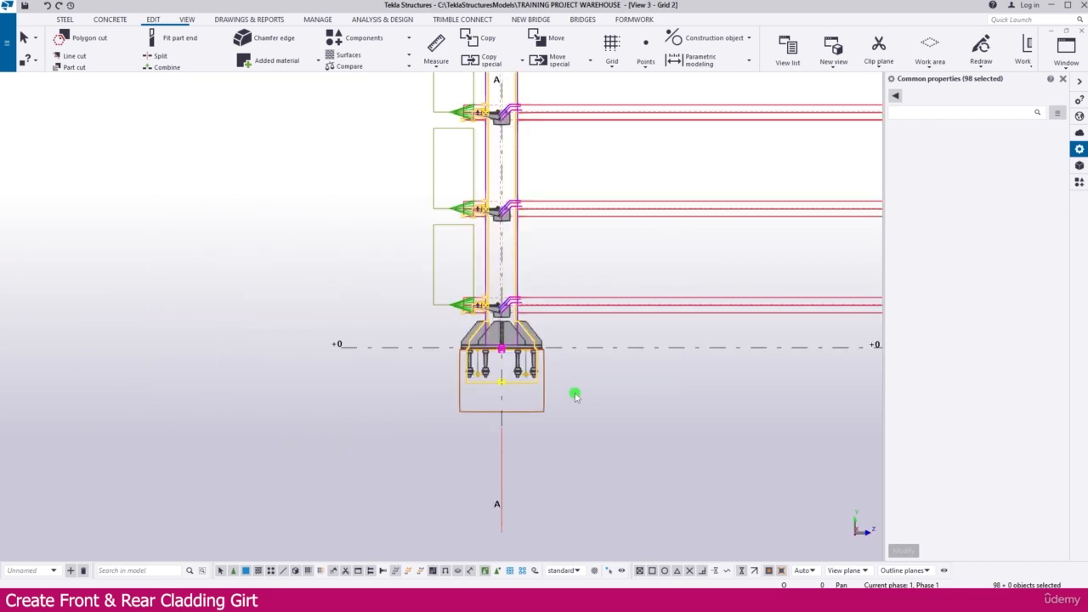
{"action": "key", "text": "ctrl+Tab"}
{"action": "key", "text": "ctrl+Tab"}
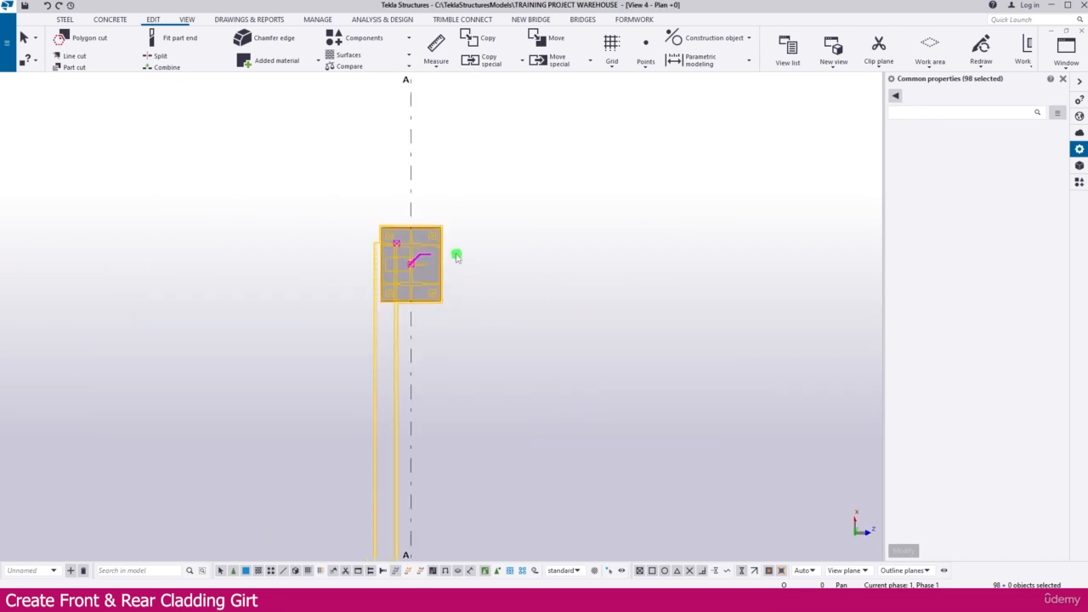
{"action": "scroll", "coordinate": [429, 204], "scroll_direction": "down", "scroll_amount": 5}
{"action": "scroll", "coordinate": [430, 220], "scroll_direction": "down", "scroll_amount": 3}
{"action": "middle_click_drag", "start_coordinate": [679, 220], "coordinate": [616, 284]}
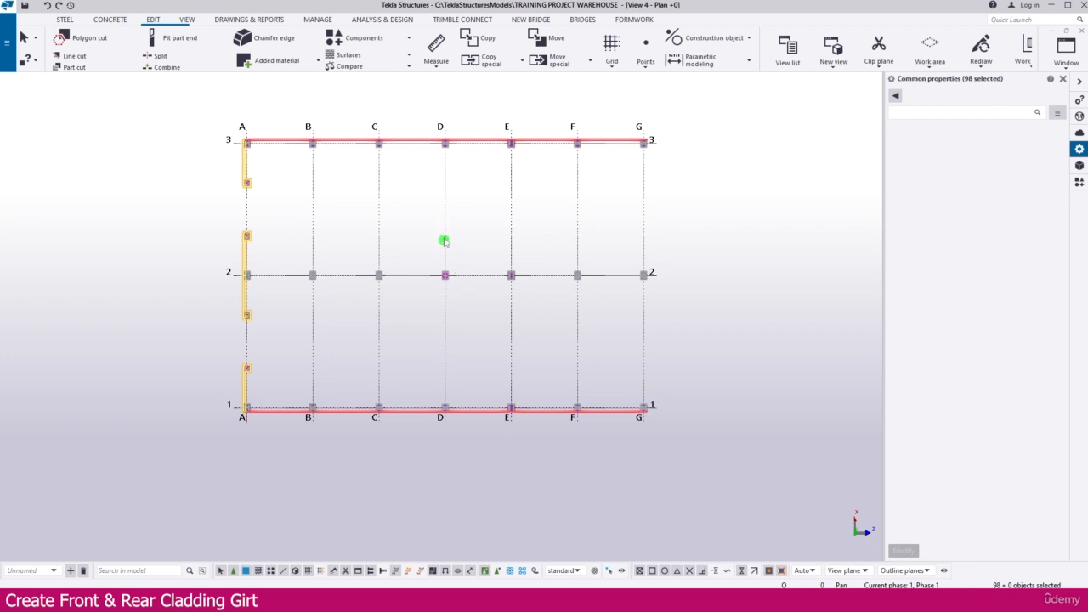
{"action": "left_click", "coordinate": [189, 20]}
{"action": "left_click", "coordinate": [318, 62]}
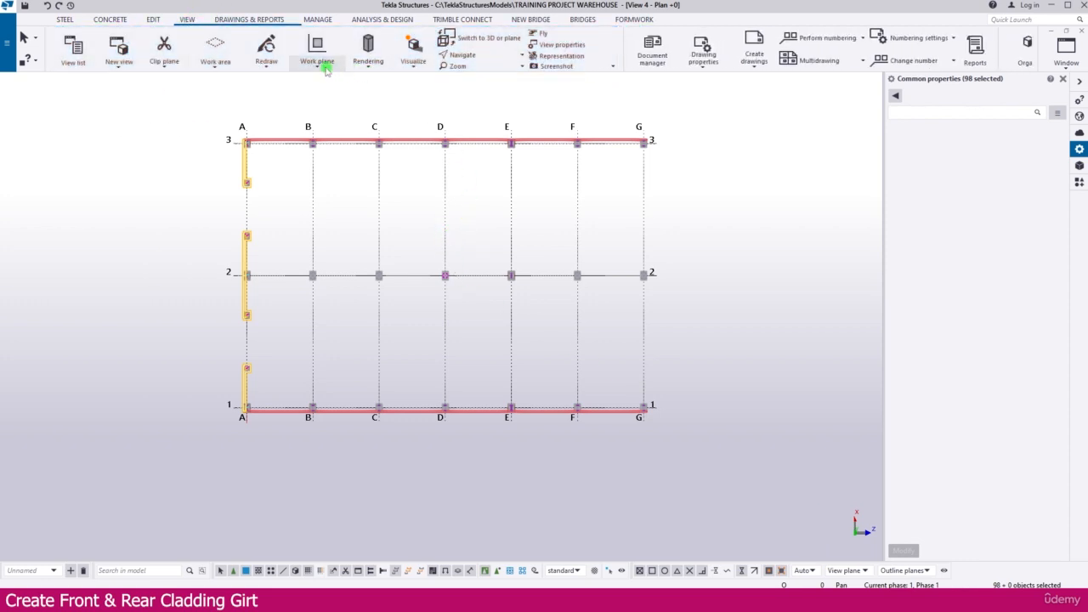
{"action": "left_click", "coordinate": [352, 254]}
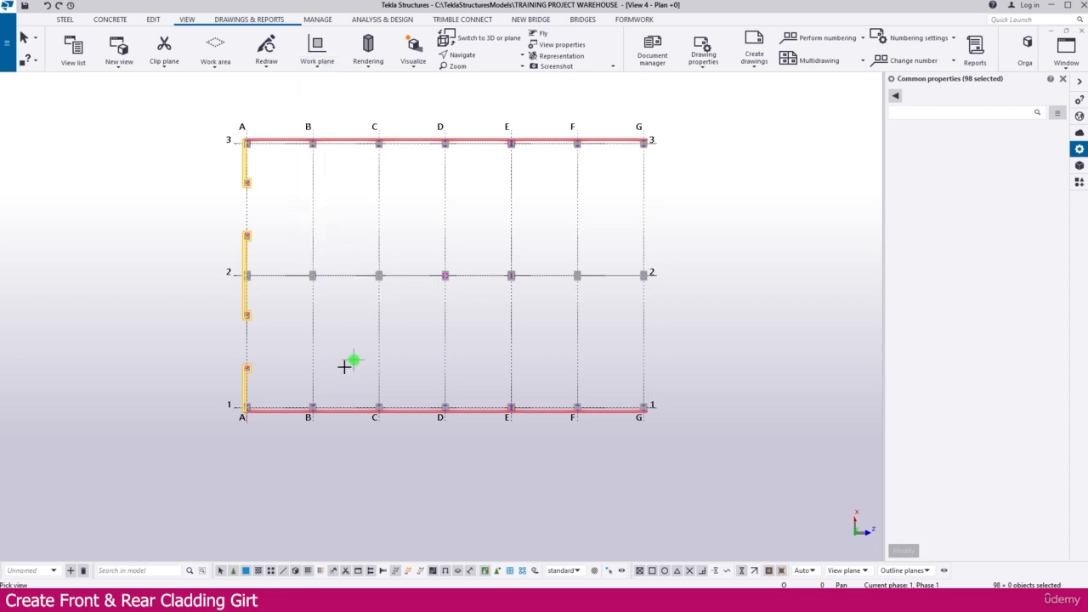
{"action": "scroll", "coordinate": [247, 419], "scroll_direction": "up", "scroll_amount": 2}
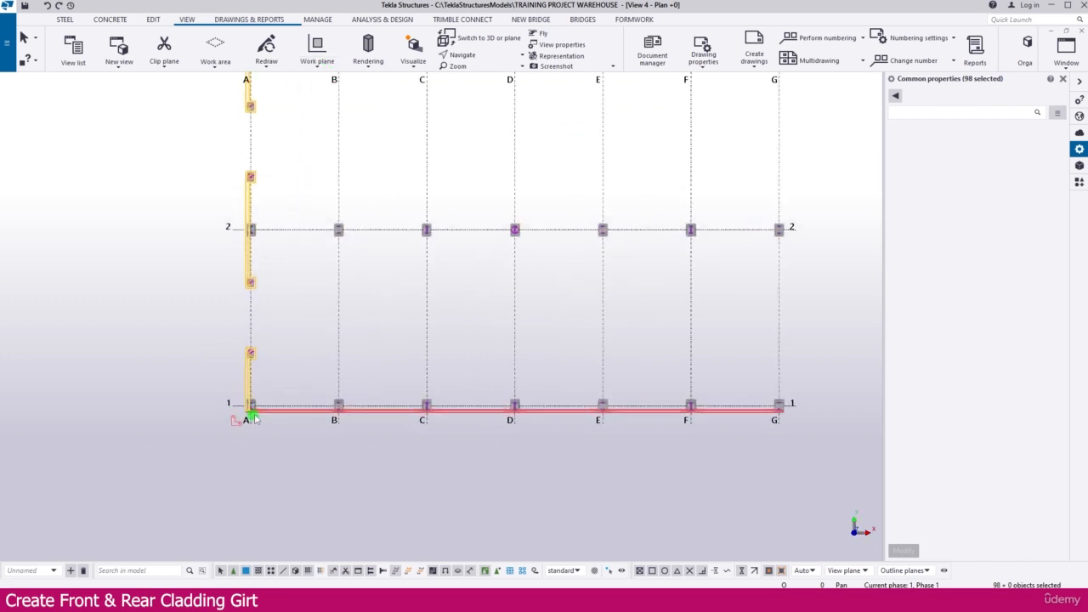
Mirror-copy the selected front wall members about grid line D (X0 32000, Y0 44000, angle -90), expanding the view depth to include the copies.
{"action": "right_click", "coordinate": [413, 252]}
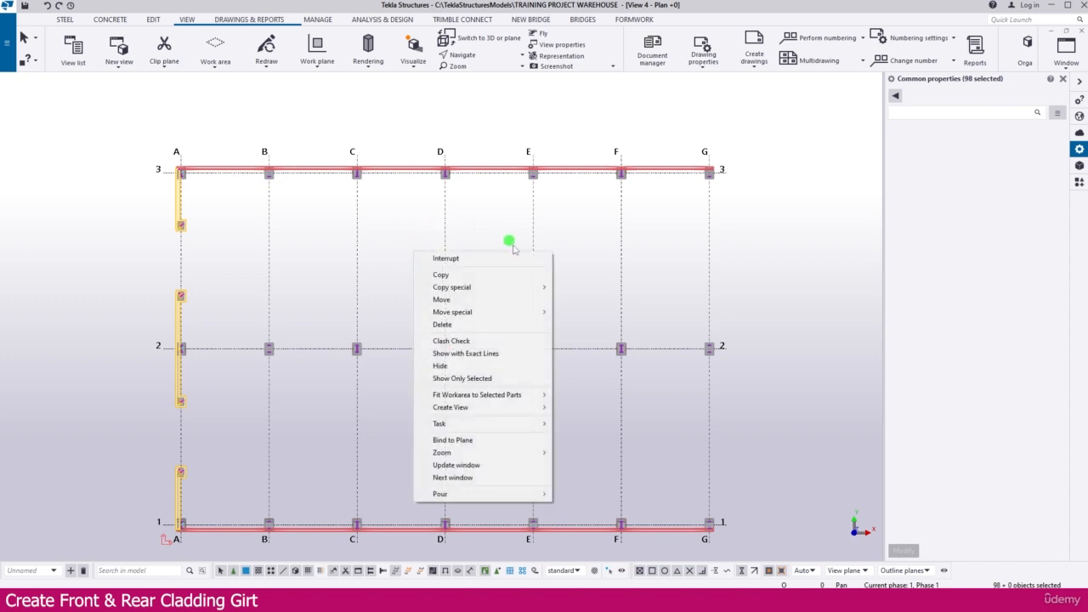
{"action": "mouse_move", "coordinate": [481, 287]}
{"action": "left_click", "coordinate": [581, 312]}
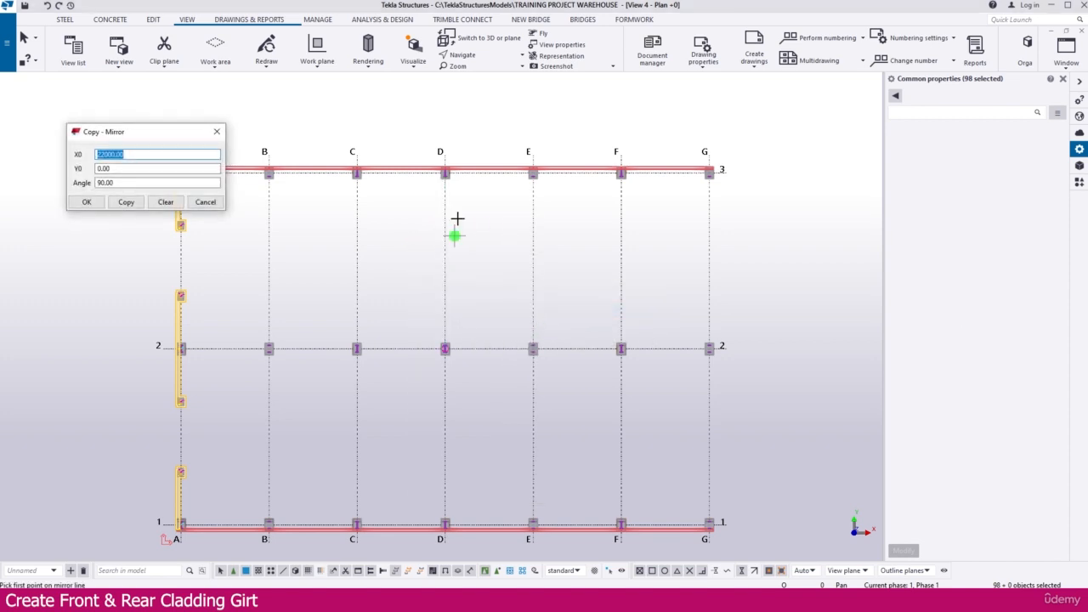
{"action": "scroll", "coordinate": [455, 157], "scroll_direction": "up", "scroll_amount": 1}
{"action": "scroll", "coordinate": [442, 153], "scroll_direction": "up", "scroll_amount": 4}
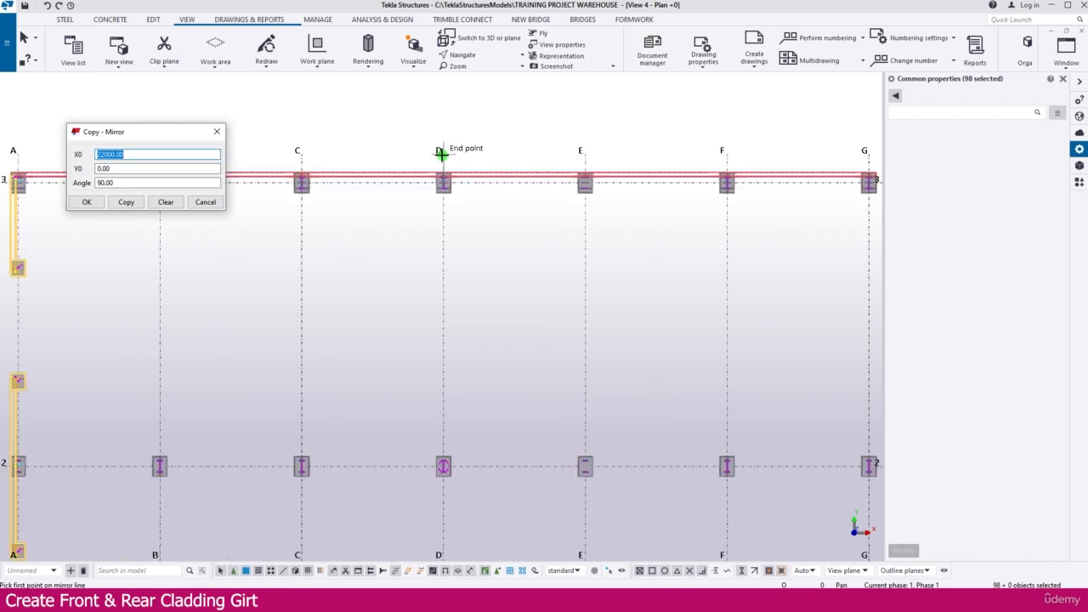
{"action": "left_click", "coordinate": [441, 154]}
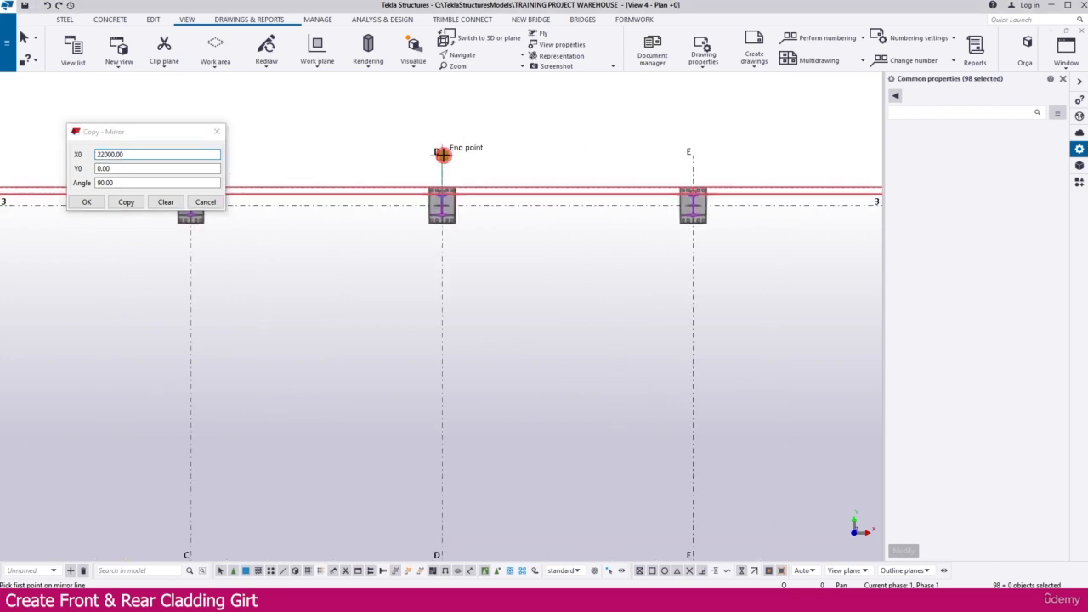
{"action": "left_click", "coordinate": [441, 330]}
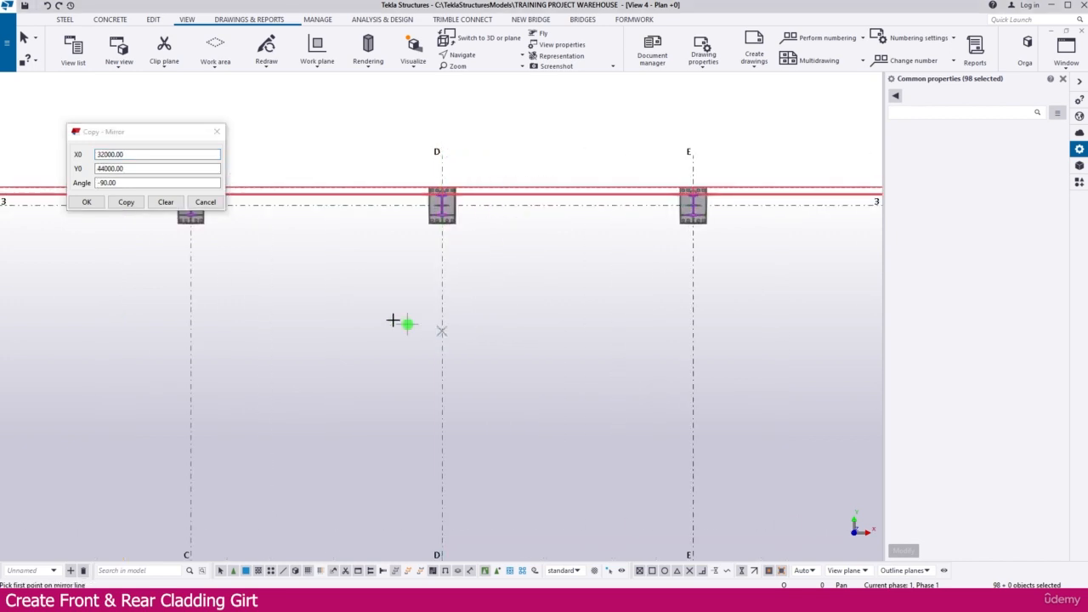
{"action": "left_click", "coordinate": [126, 201]}
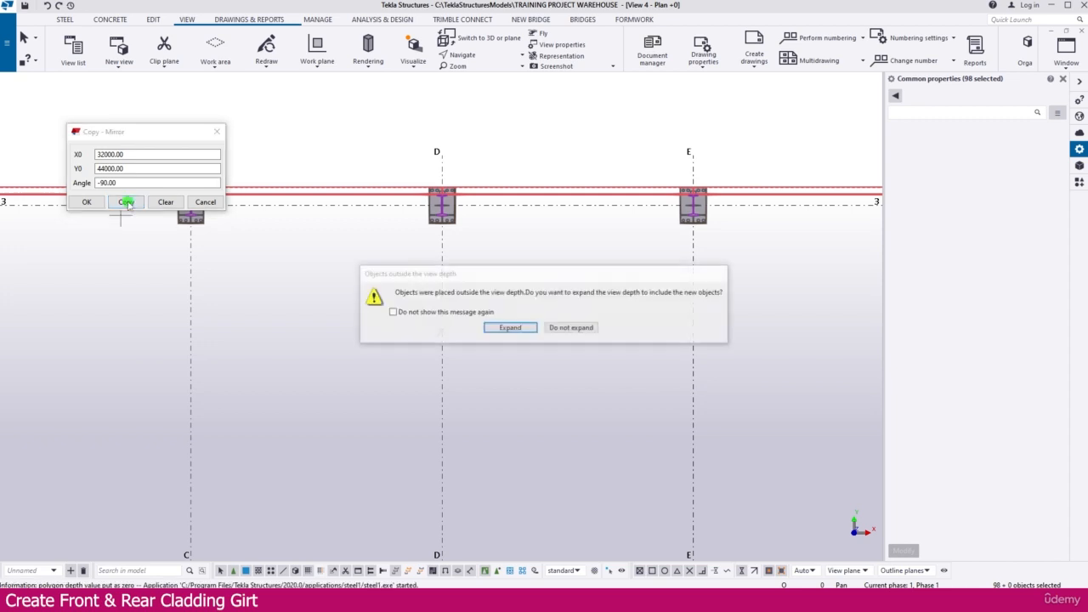
{"action": "left_click", "coordinate": [509, 329]}
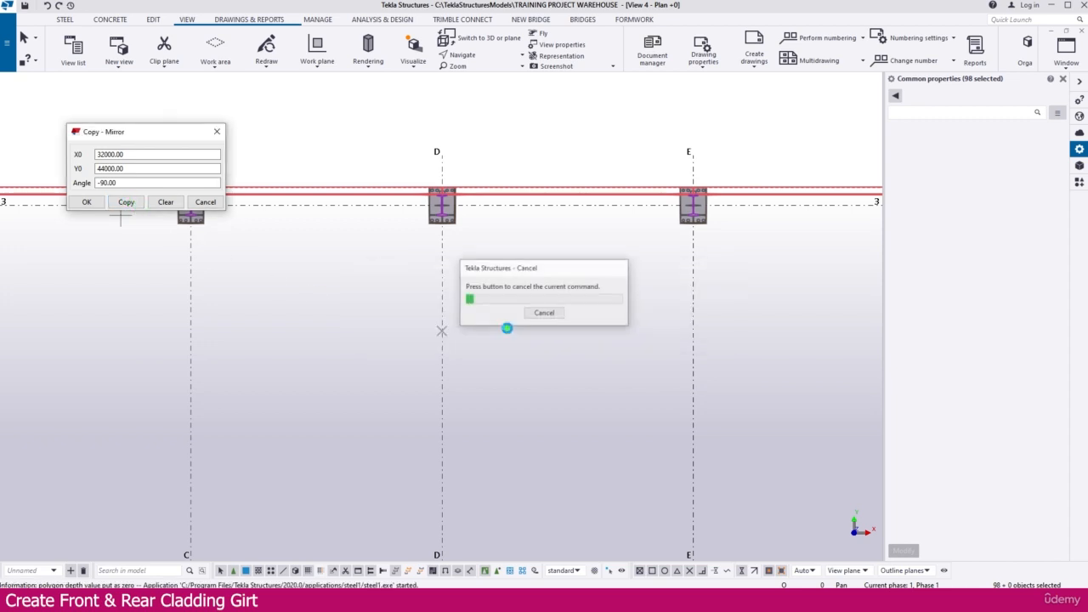
Clear the selection in the plan, switch to the isometric view, and examine the mirrored wall members at both ends of the warehouse.
{"action": "scroll", "coordinate": [629, 199], "scroll_direction": "up", "scroll_amount": 5}
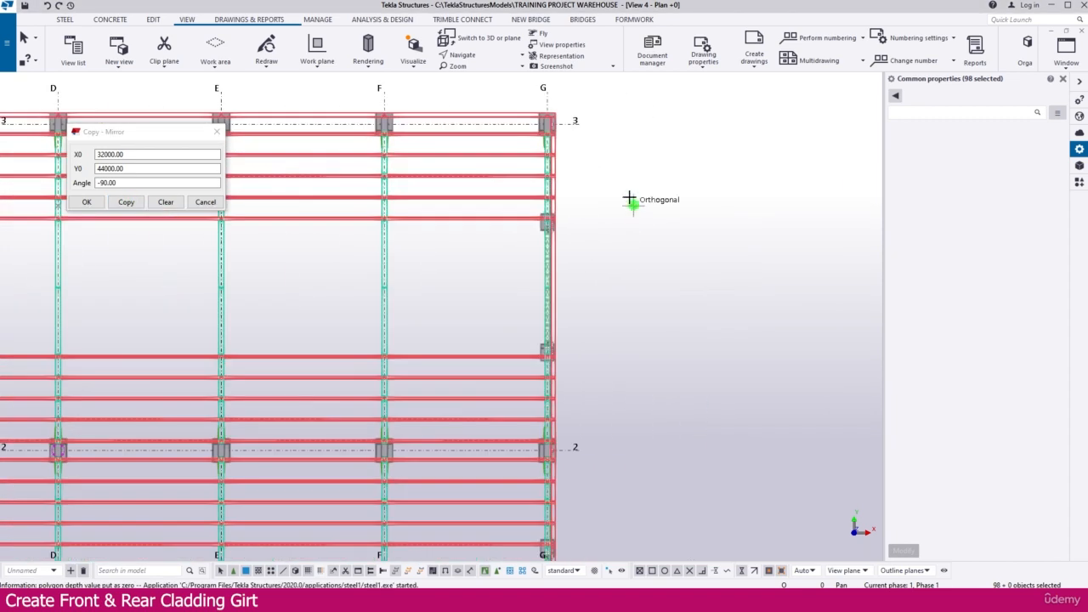
{"action": "scroll", "coordinate": [555, 227], "scroll_direction": "down", "scroll_amount": 2}
{"action": "scroll", "coordinate": [554, 227], "scroll_direction": "down", "scroll_amount": 2}
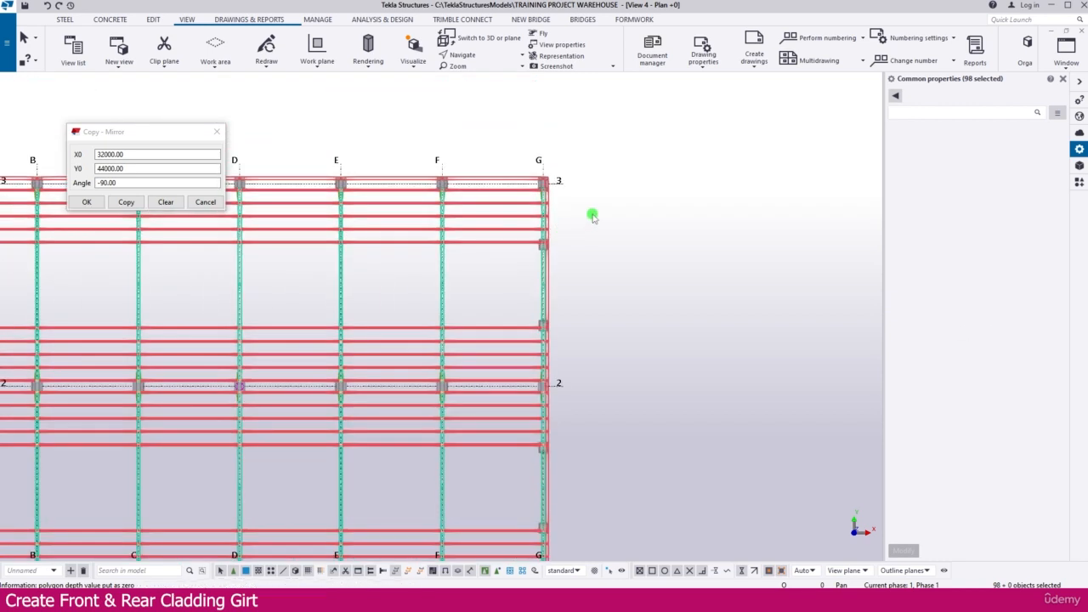
{"action": "left_click", "coordinate": [593, 215]}
{"action": "key", "text": "ctrl+Tab"}
{"action": "key", "text": "ctrl+Tab"}
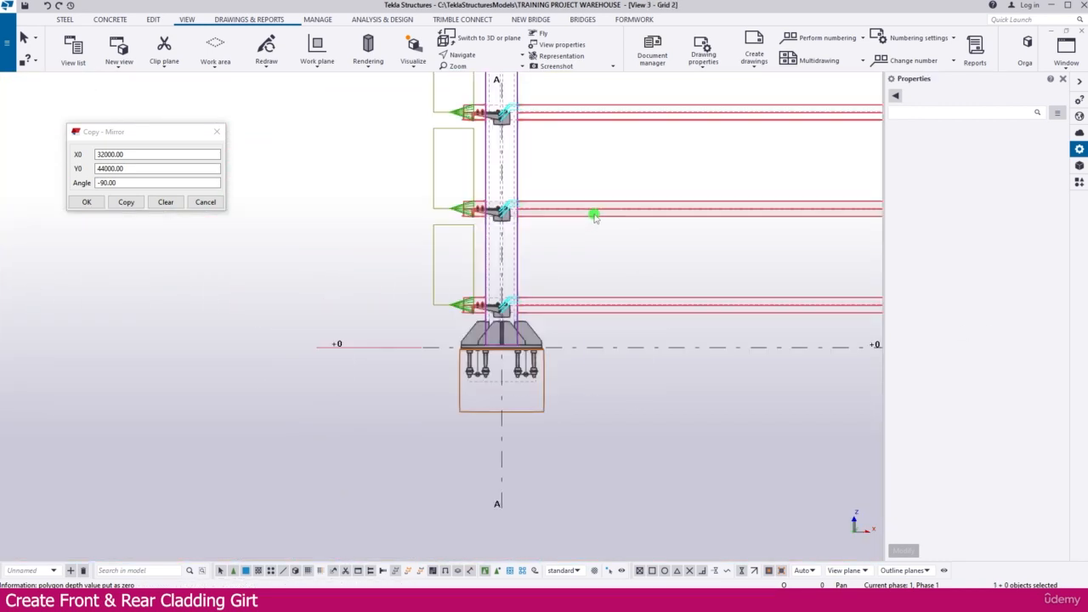
{"action": "key", "text": "ctrl+Tab"}
{"action": "scroll", "coordinate": [586, 223], "scroll_direction": "down", "scroll_amount": 3}
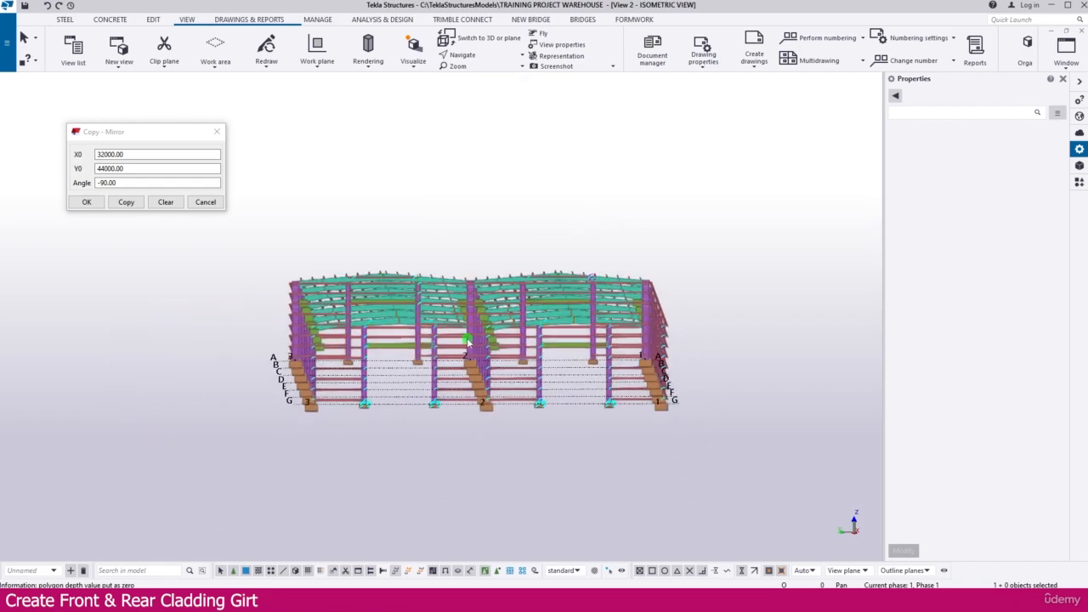
{"action": "middle_click_drag", "start_coordinate": [468, 342], "coordinate": [609, 379], "text": "ctrl"}
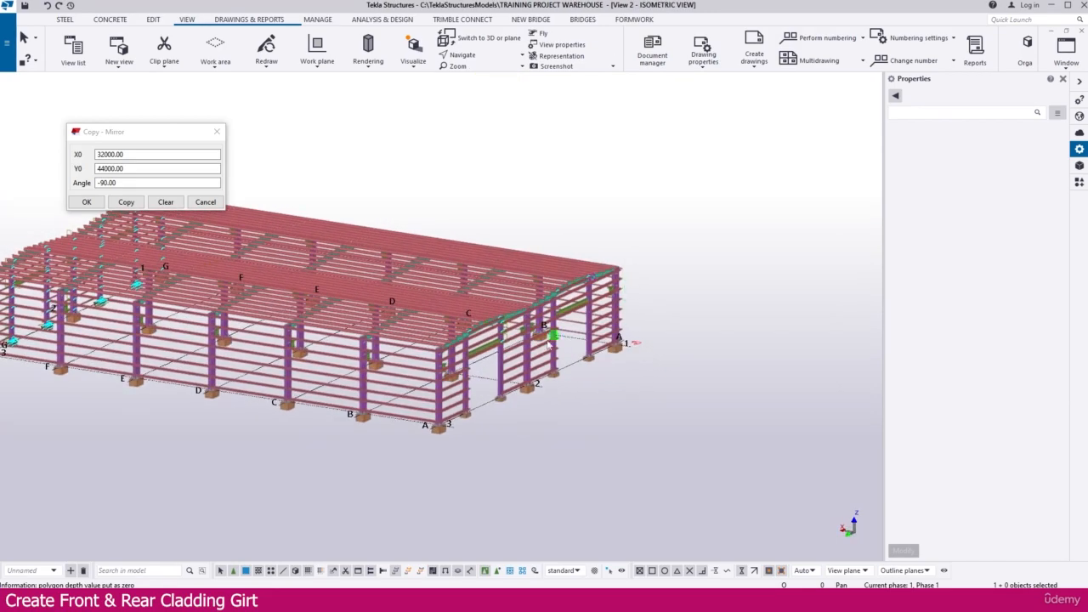
{"action": "middle_click_drag", "start_coordinate": [373, 377], "coordinate": [516, 383], "text": "ctrl"}
{"action": "middle_click_drag", "start_coordinate": [243, 498], "coordinate": [294, 461]}
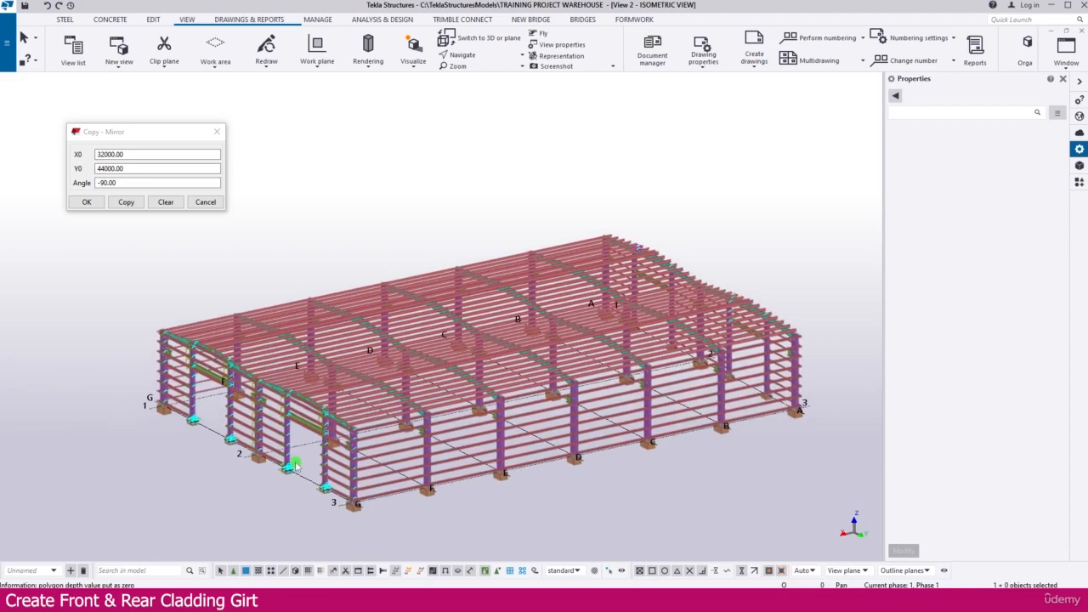